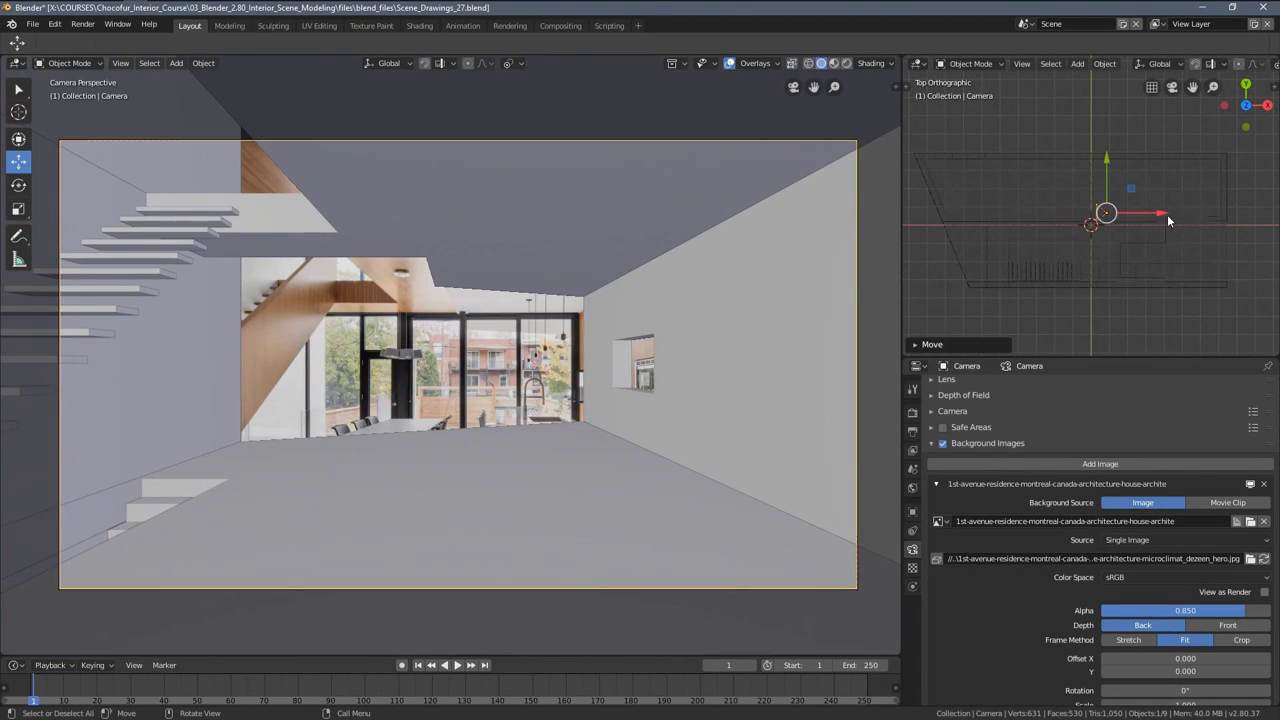
Adjust the camera's position along X, its background image opacity and its horizontal lens shift to suit the reference photo
left_click_drag(1167, 214, 403, 569)
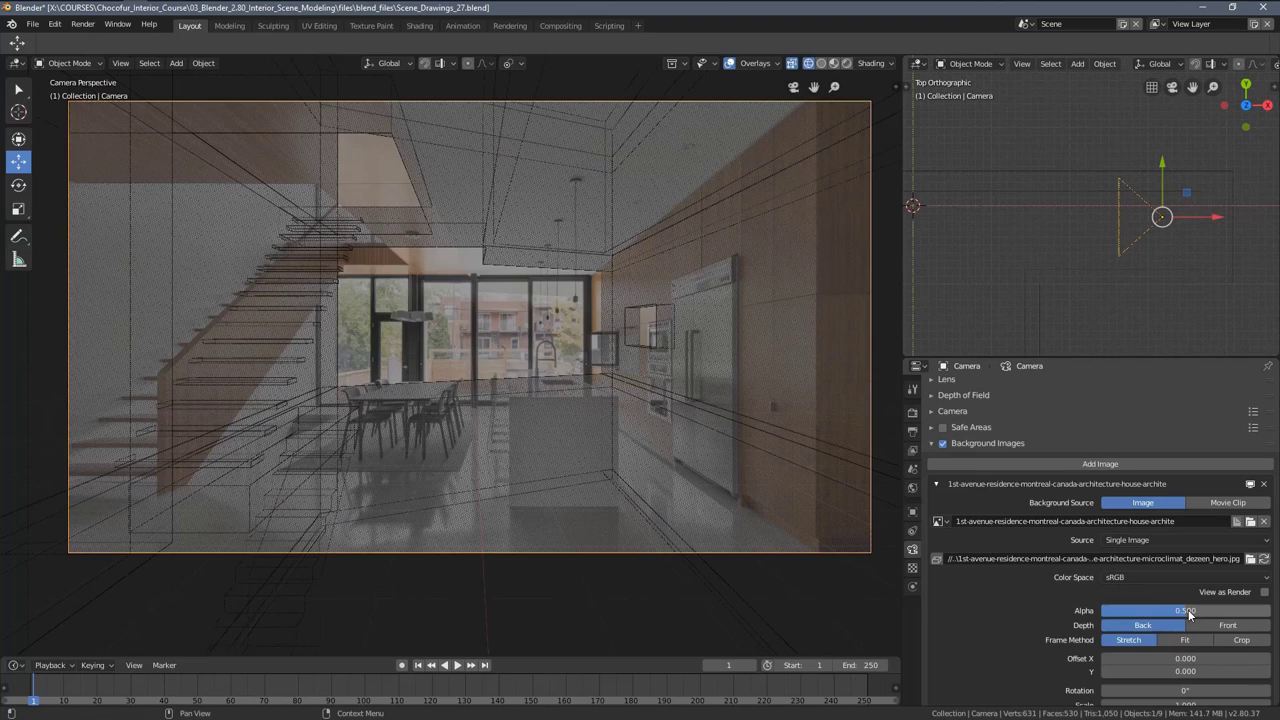
mouse_move(1189, 614)
left_mouse_down()
mouse_move(1215, 614)
mouse_move(1185, 614)
left_mouse_up()
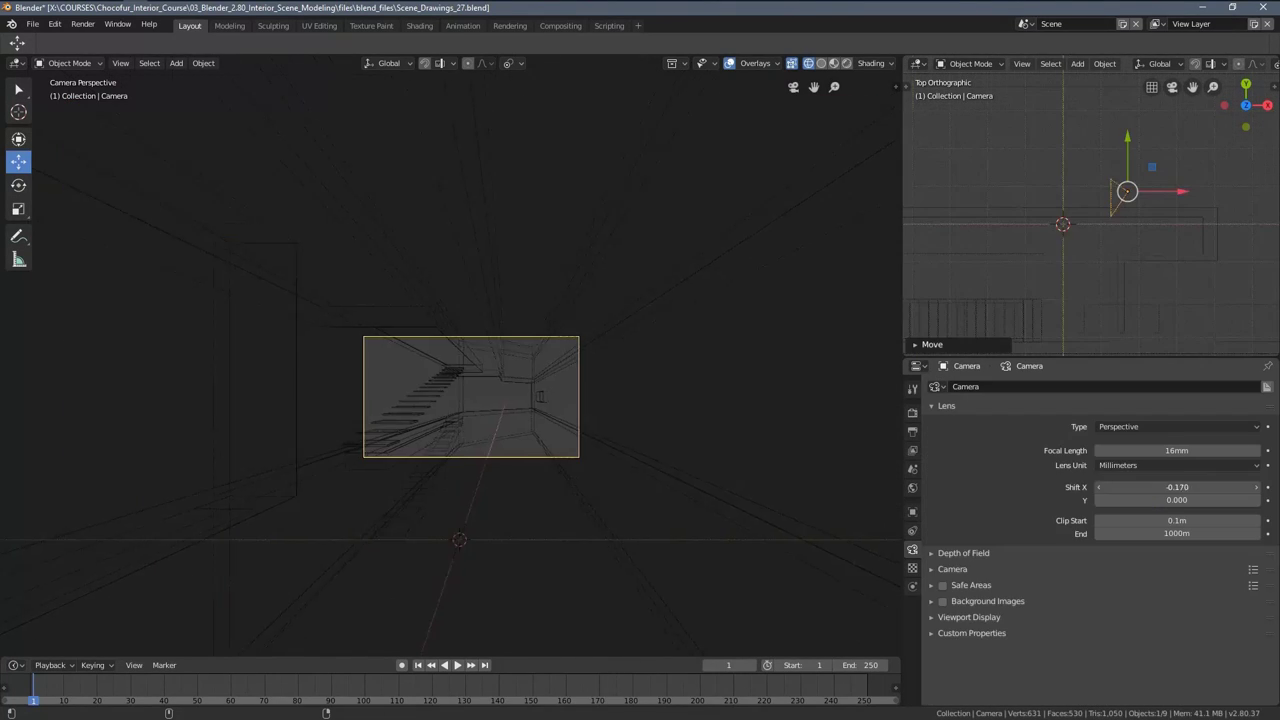
left_click_drag(1177, 487, 1150, 487)
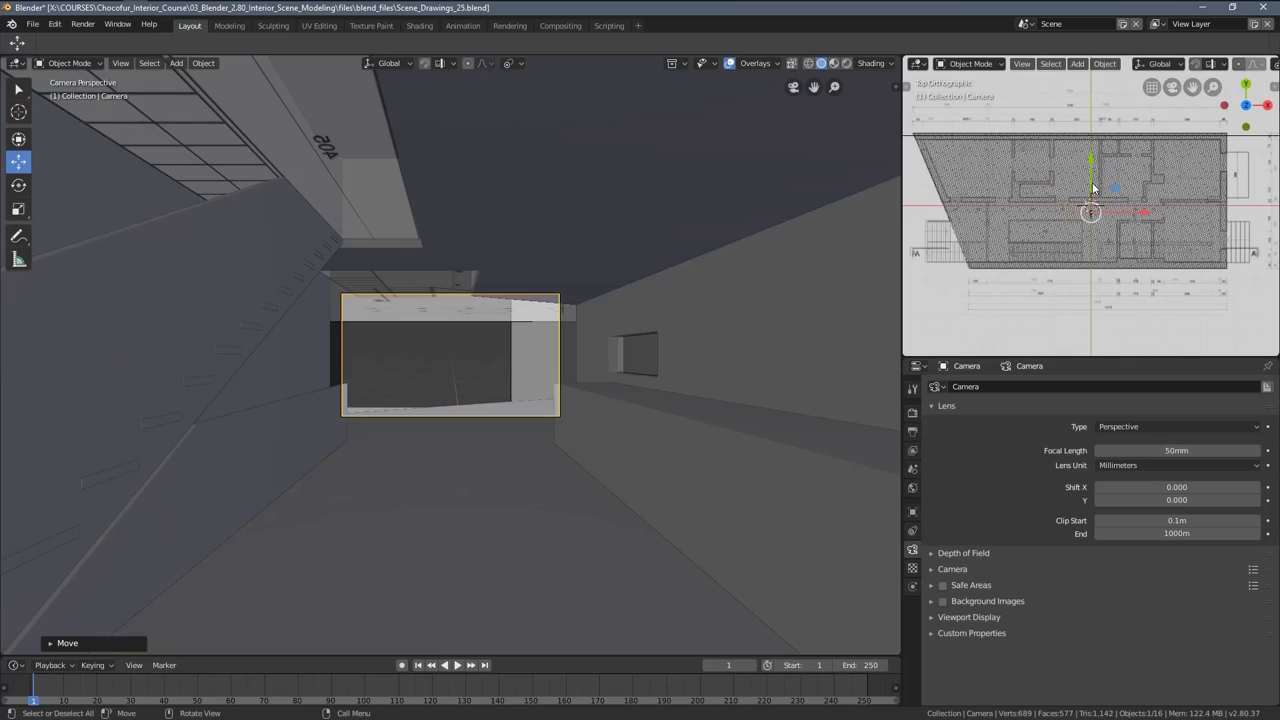
Move the camera back along the room's length and nudge it about -0.17 m along the X axis
left_click_drag(1142, 214, 1200, 222)
scroll(286, 298, "up", 1)
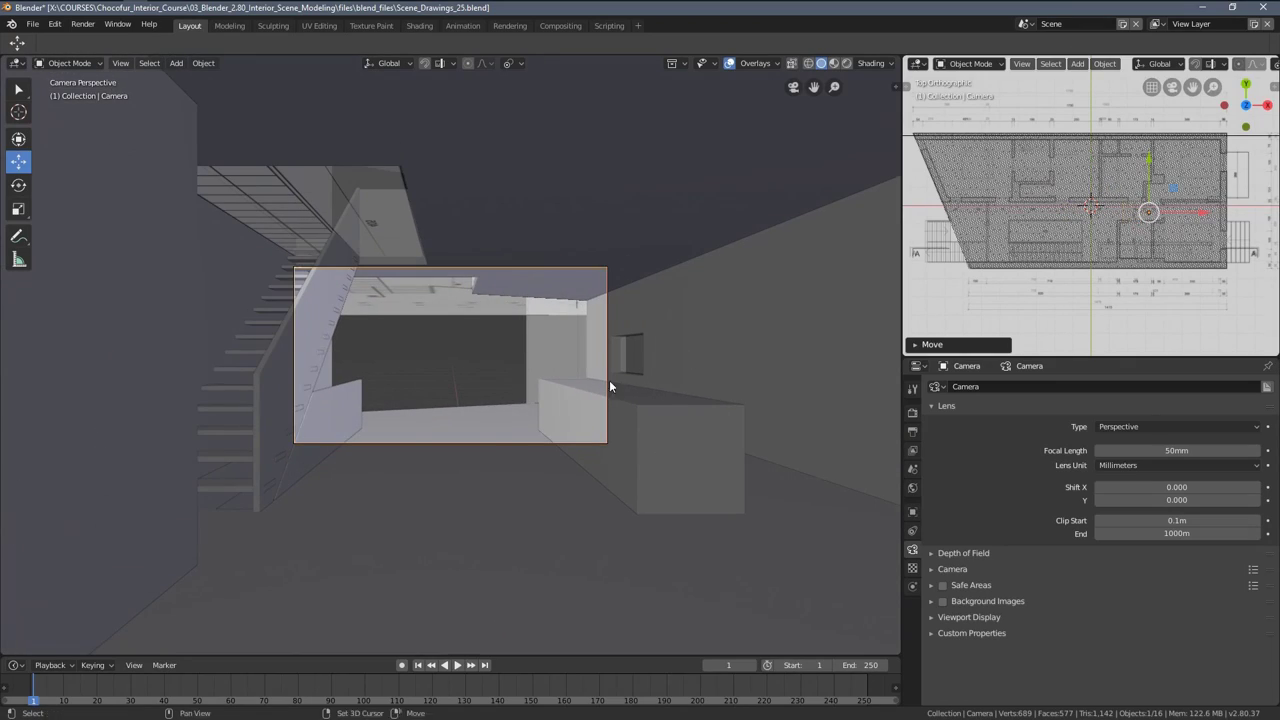
scroll(552, 374, "up", 2)
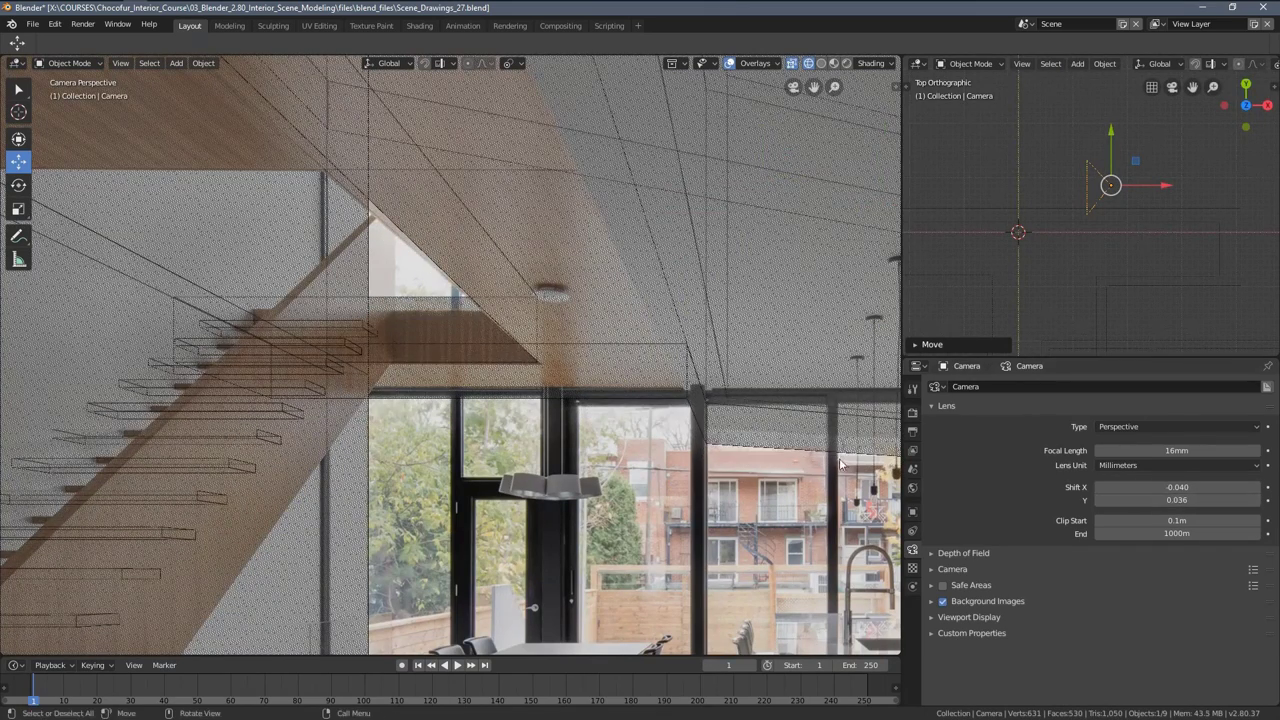
scroll(642, 393, "up", 4)
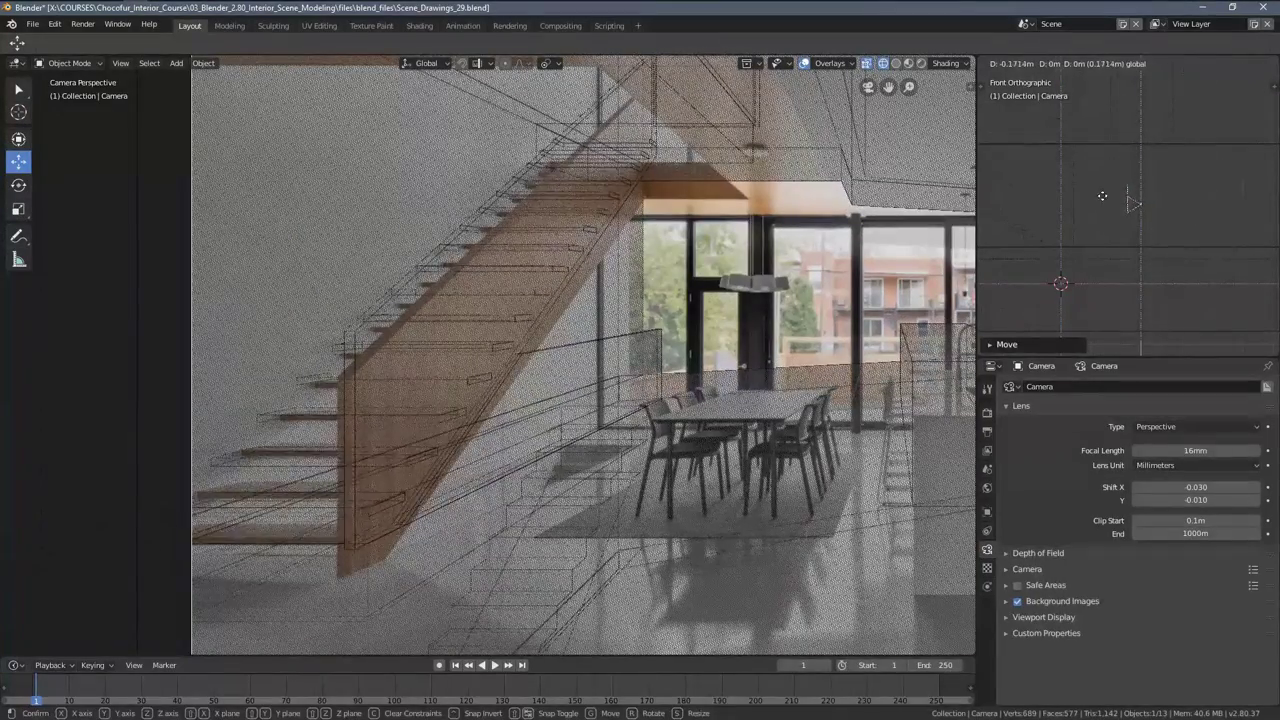
left_click_drag(1103, 196, 1101, 196, "shift")
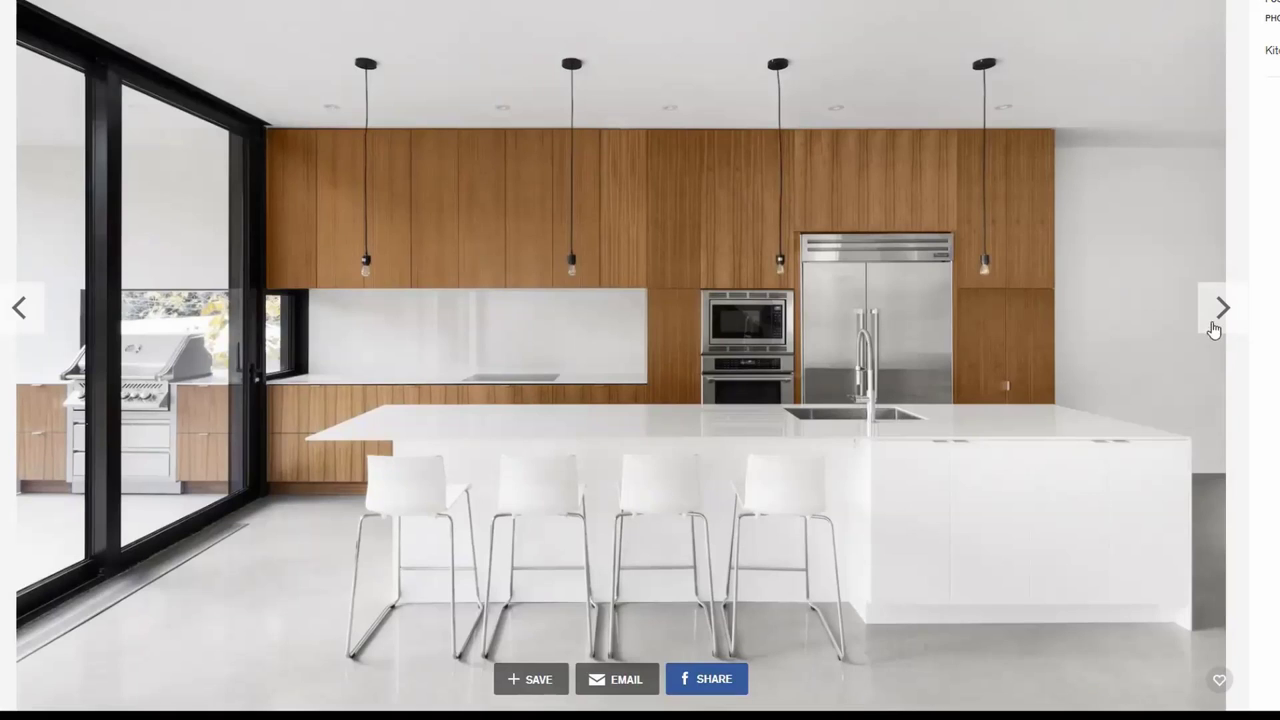
Browse the residence's reference photos and inspect the wood material on the stair panel
left_click(1218, 318)
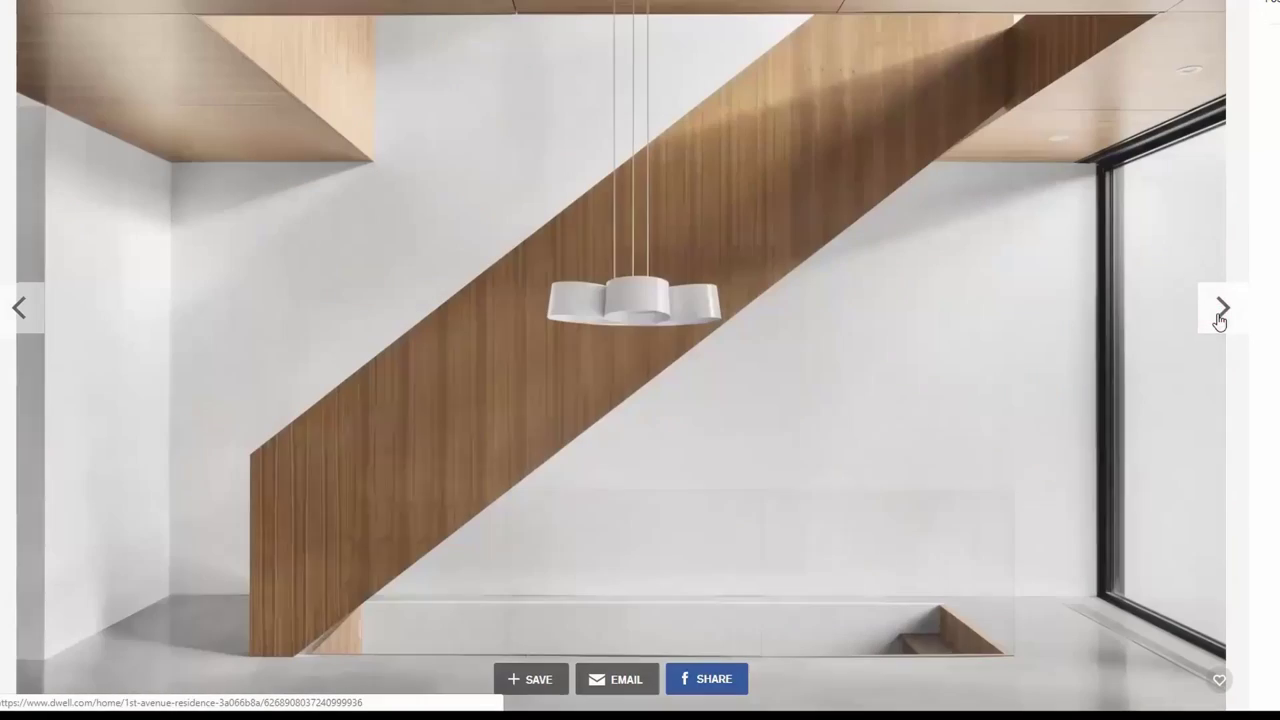
left_click(1218, 320)
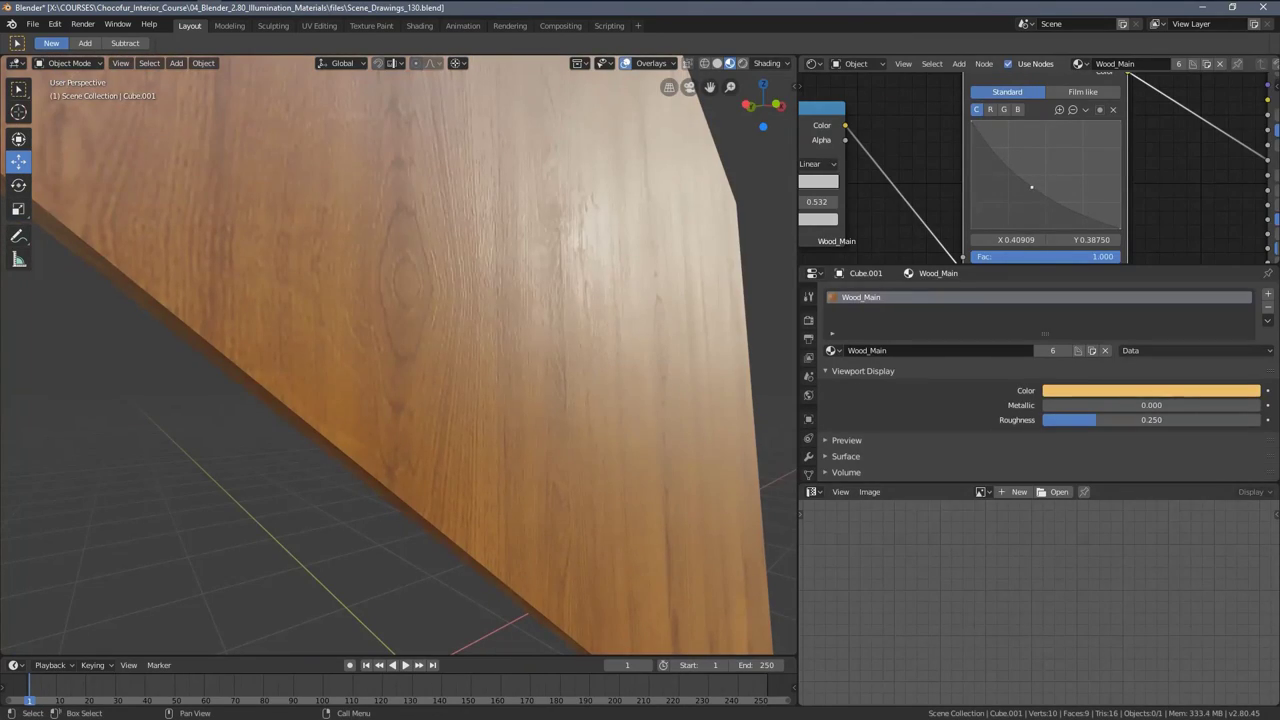
middle_click_drag(700, 300, 737, 243)
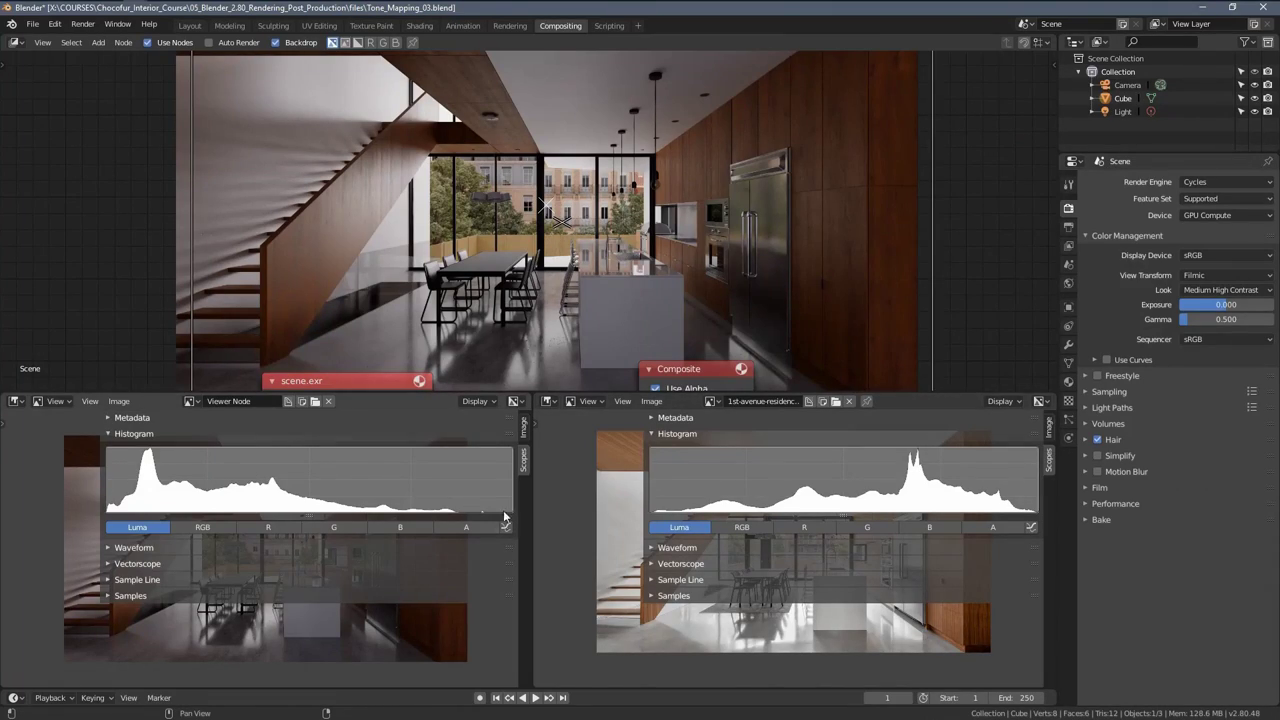
Set the color management gamma to 0.5
left_click(1224, 319)
type(".5")
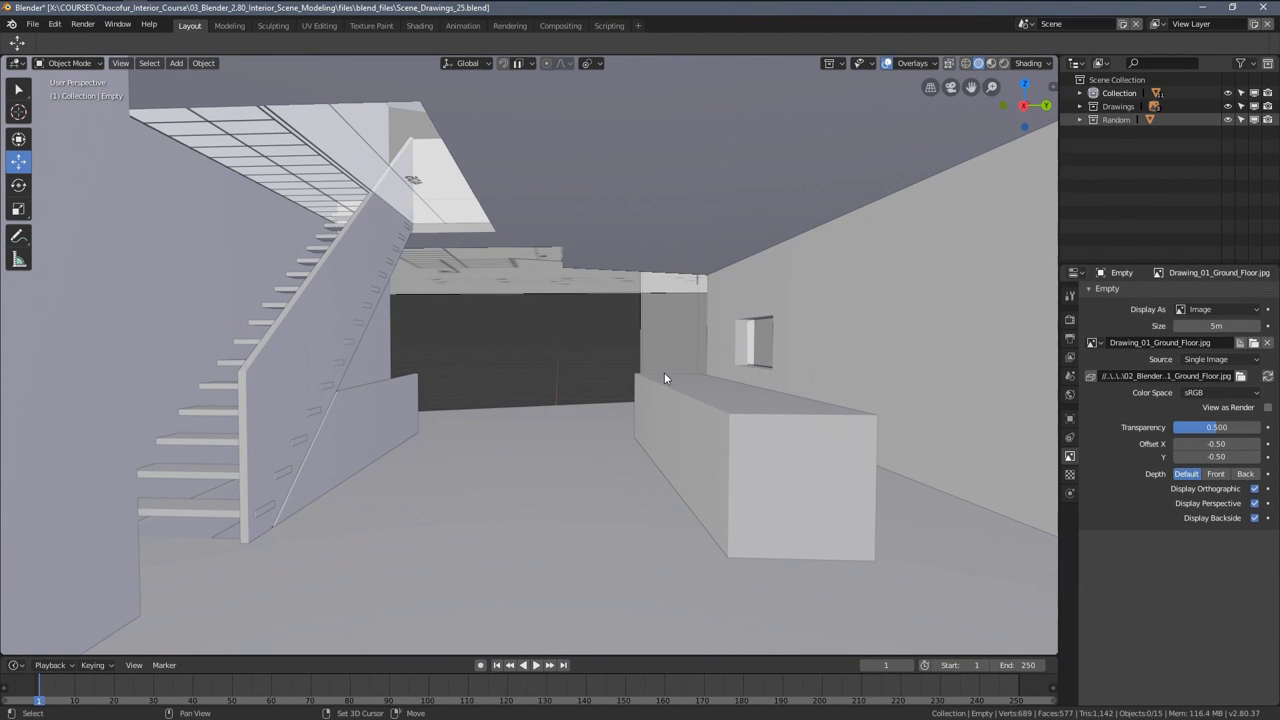
Widen the outliner and properties column and turn the outliner area into a second 3D viewport
middle_click_drag(664, 372, 632, 375)
scroll(630, 385, "up", 2)
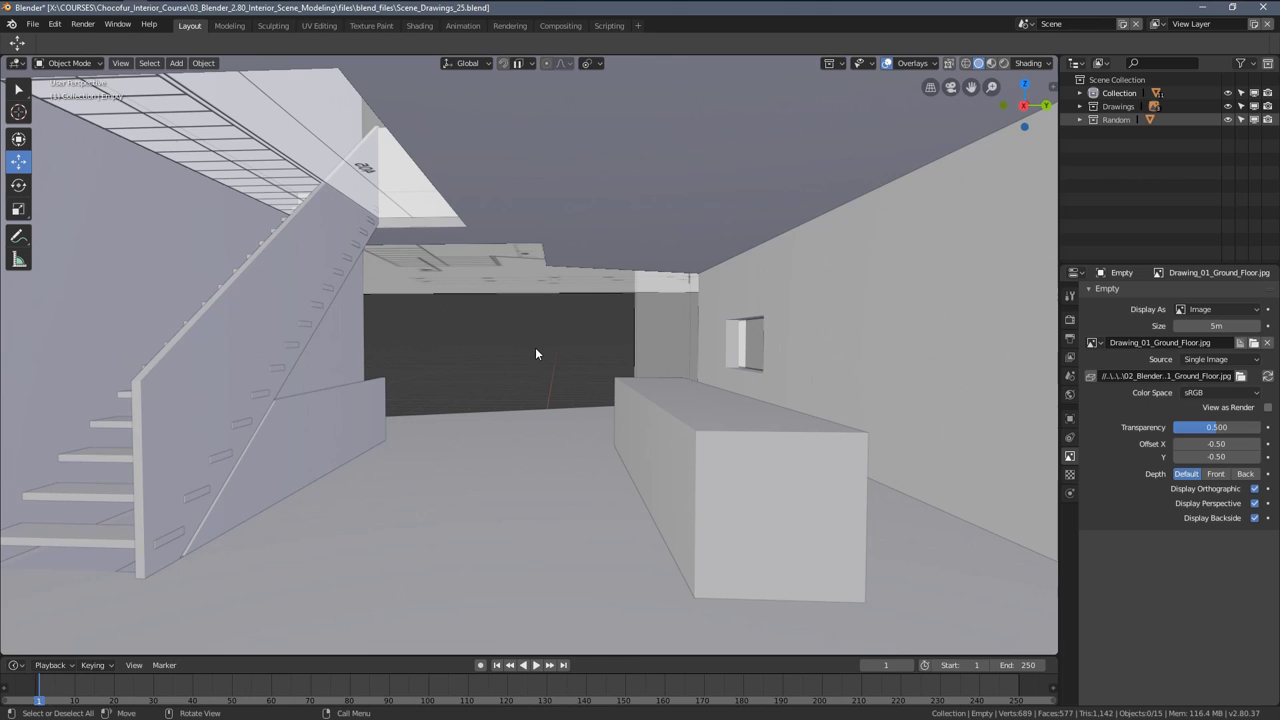
middle_click_drag(514, 366, 526, 353)
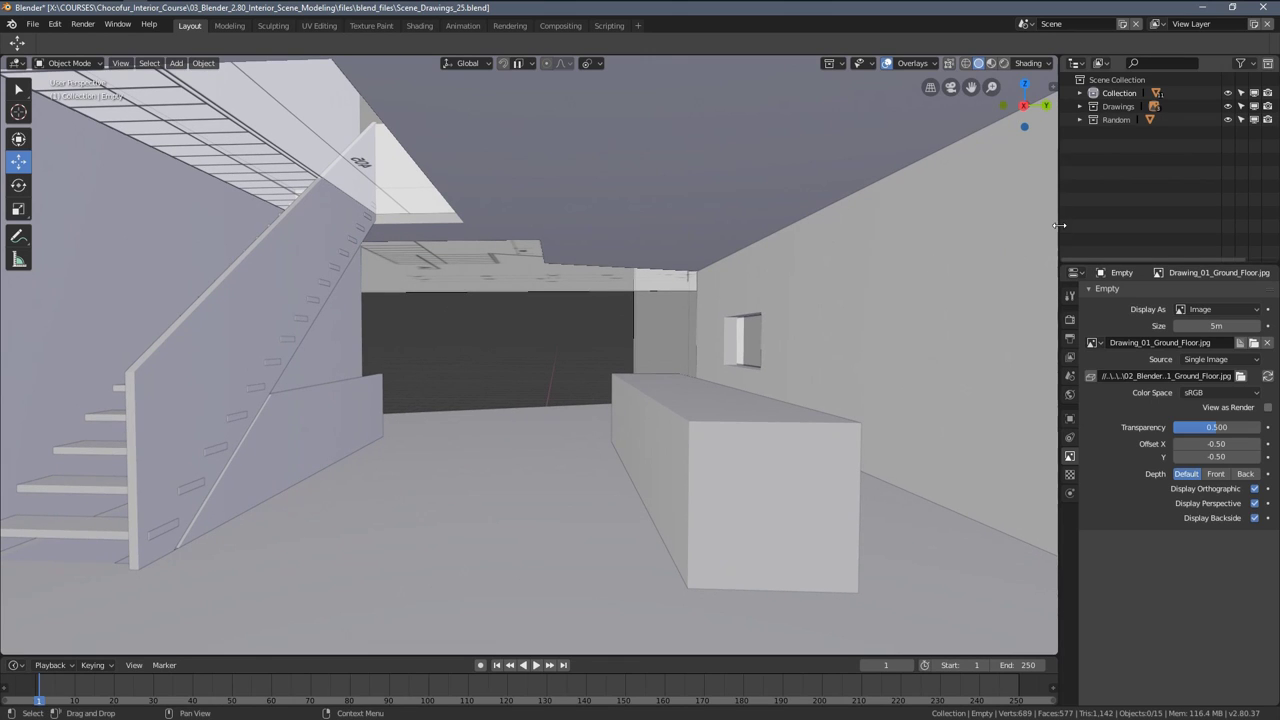
left_click_drag(1057, 225, 903, 225)
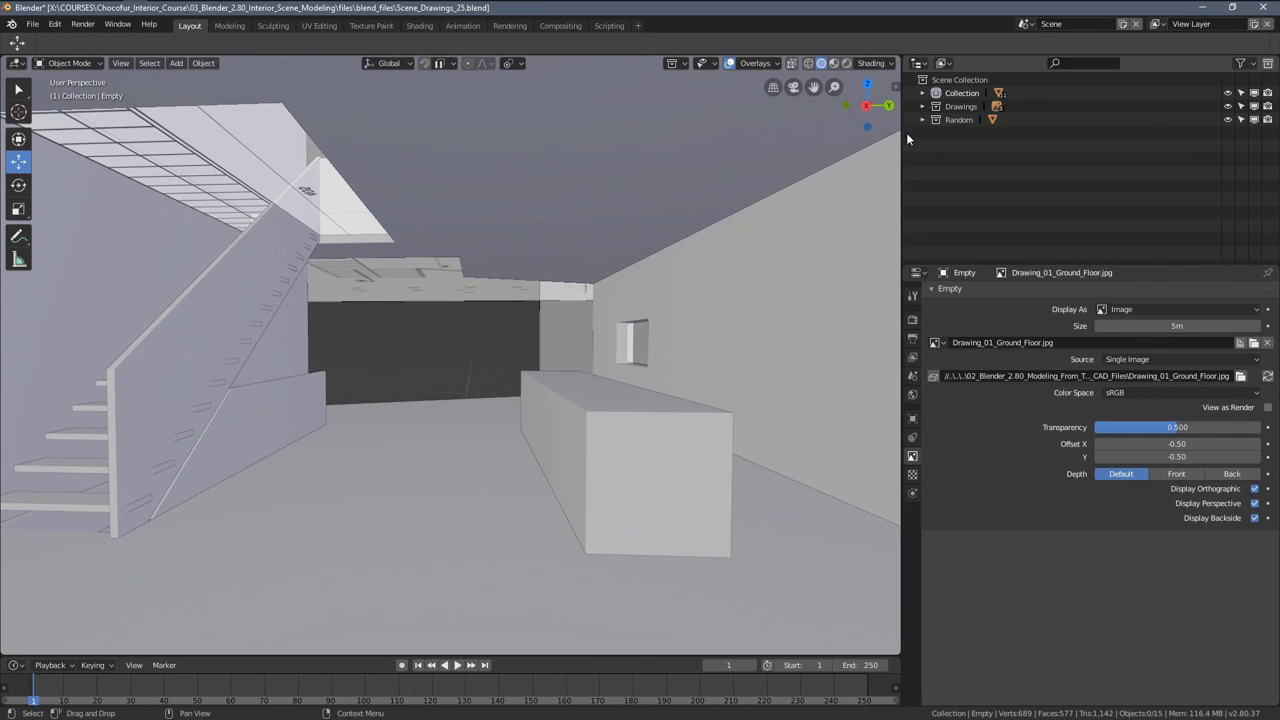
left_click(917, 63)
left_click(520, 117)
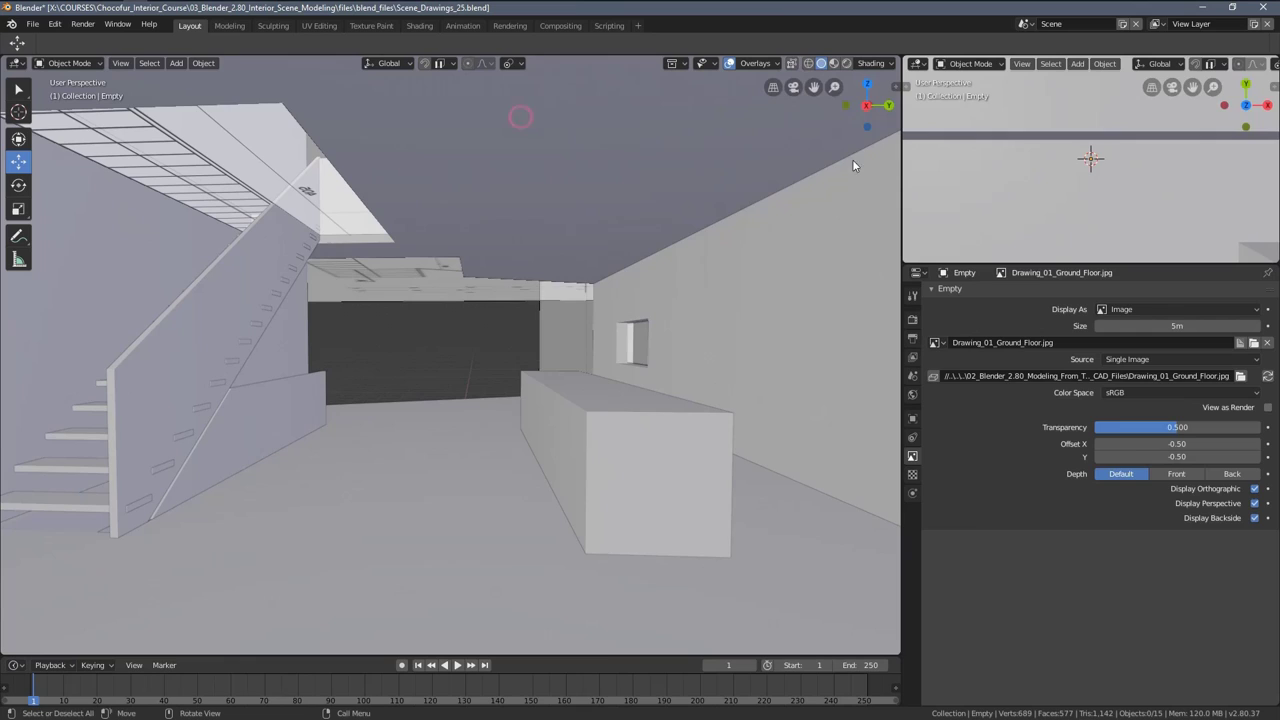
Make the second 3D viewport taller and switch it to wireframe shading with the whole floor plan in view
left_click_drag(992, 264, 990, 357)
key("z")
left_click(923, 291)
scroll(1040, 272, "down", 5)
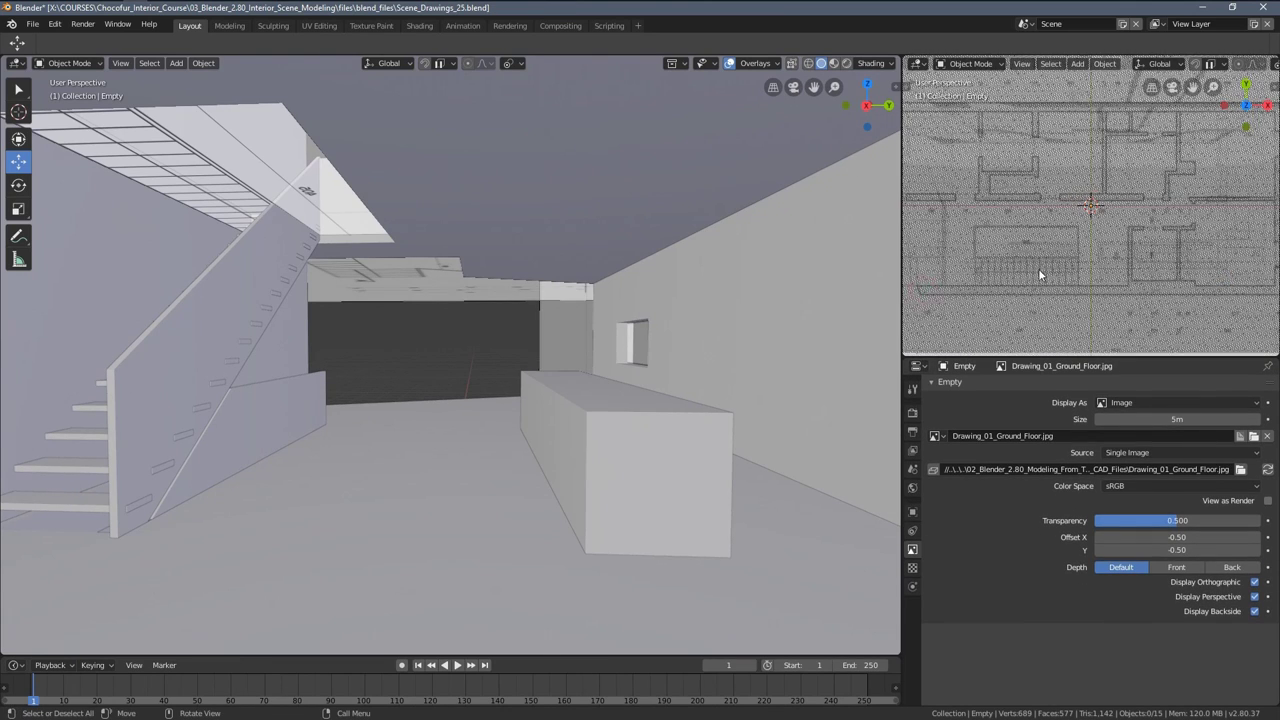
scroll(1047, 261, "down", 3)
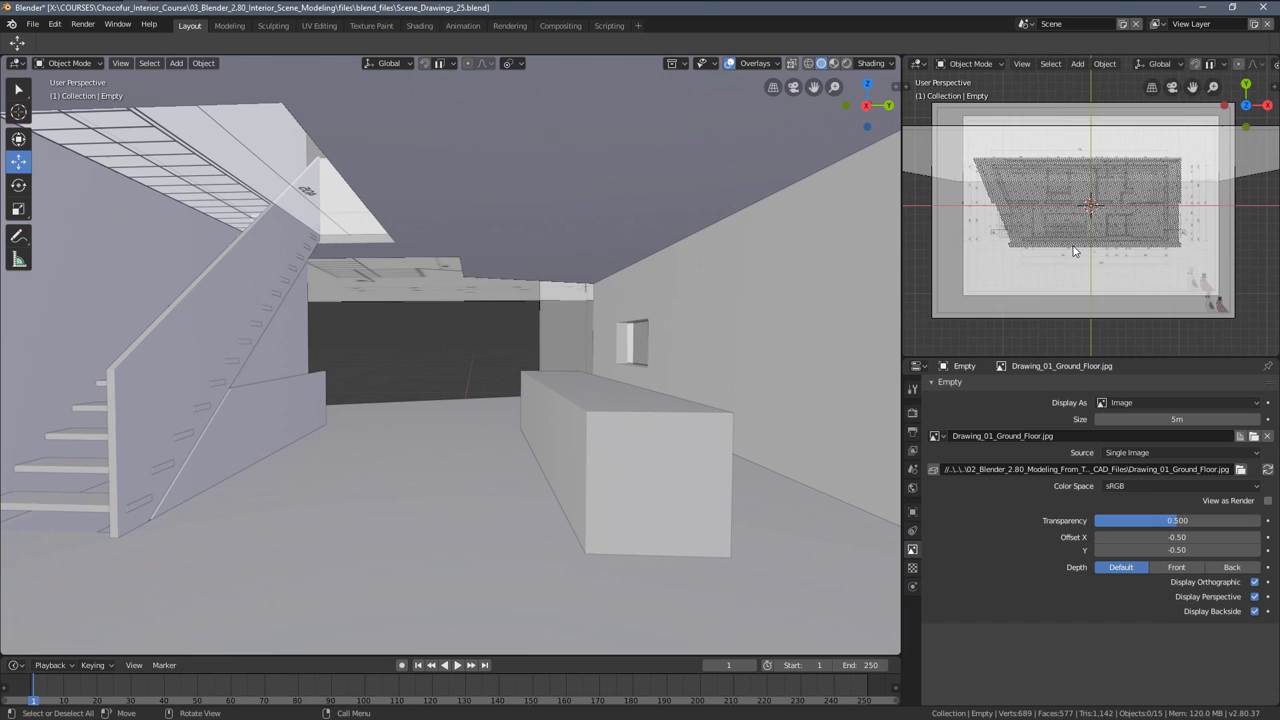
Add a camera to the scene at the 3D cursor
key("shift+a")
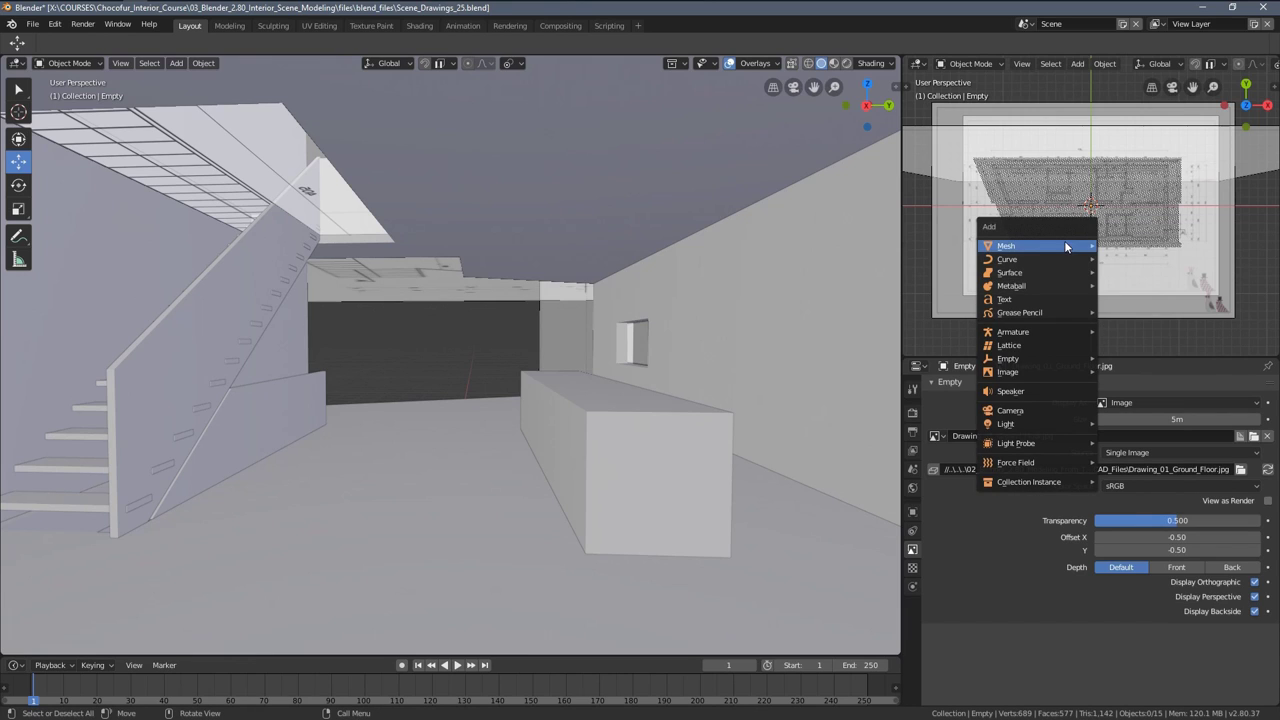
left_click(1027, 411)
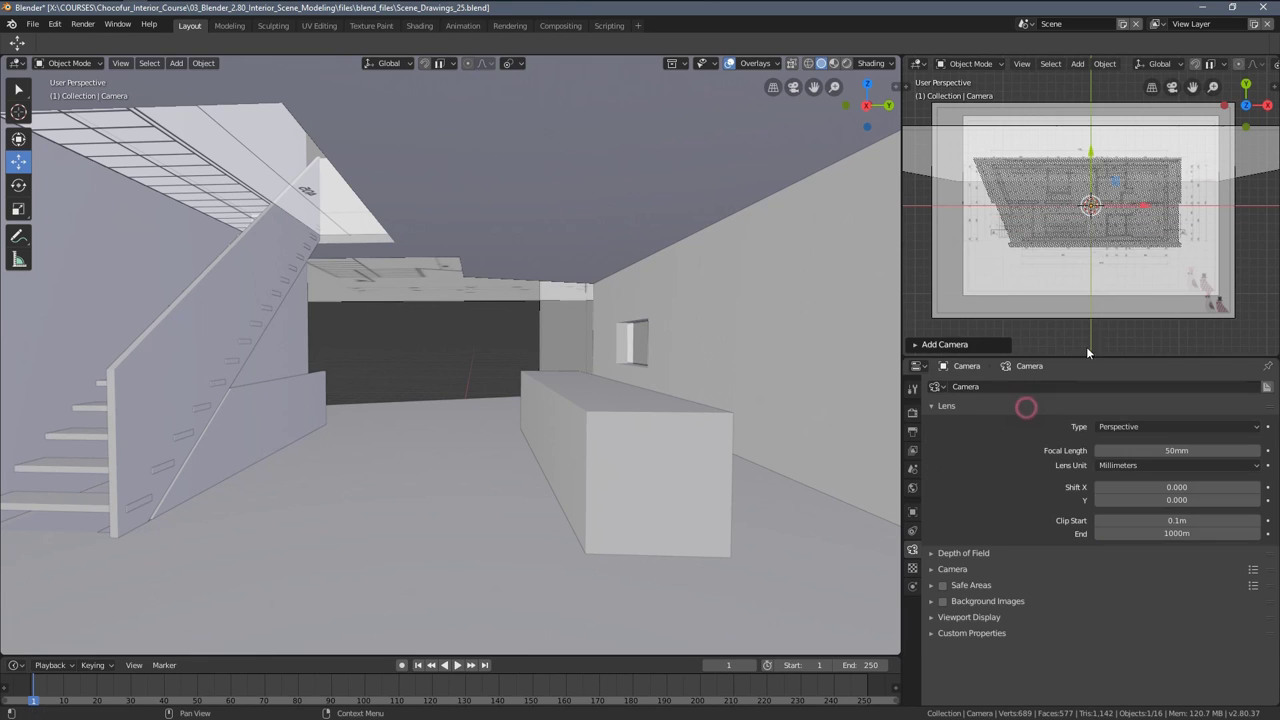
scroll(1081, 203, "up", 8)
Use Increment snapping to rotate the camera 90° in the top view so it faces the slanted end of the plan
key("KP_7")
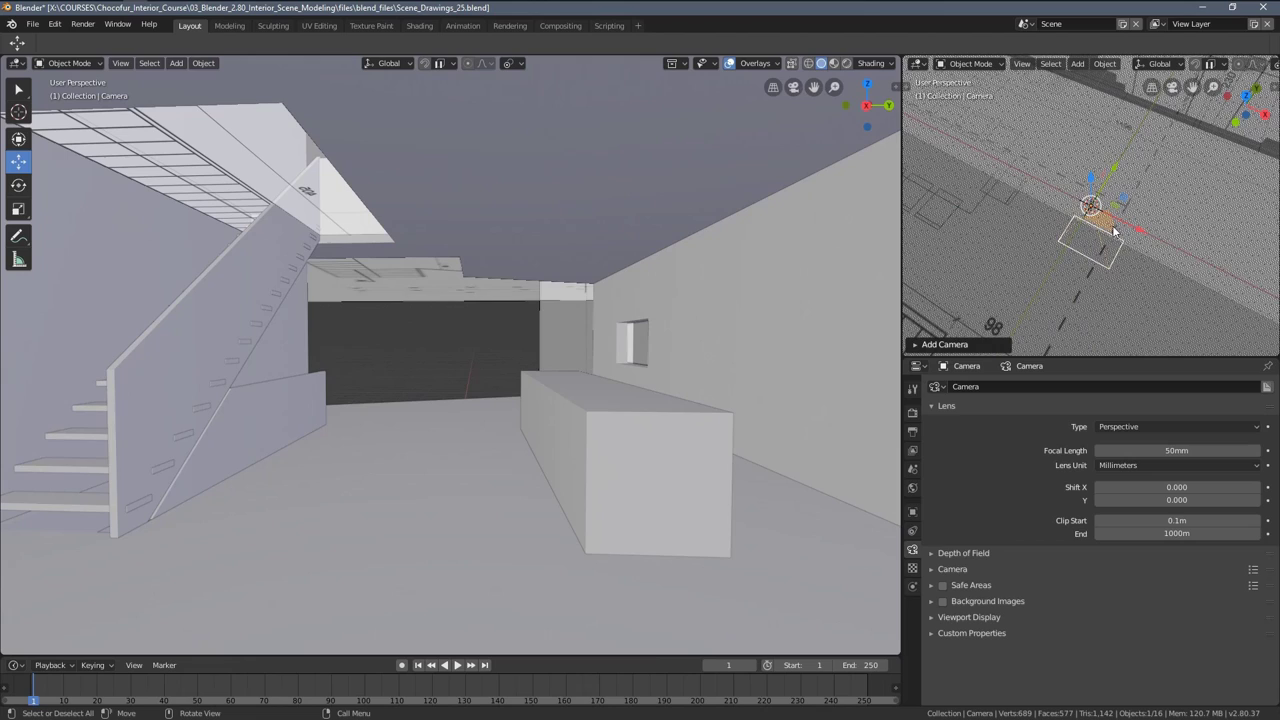
key("r")
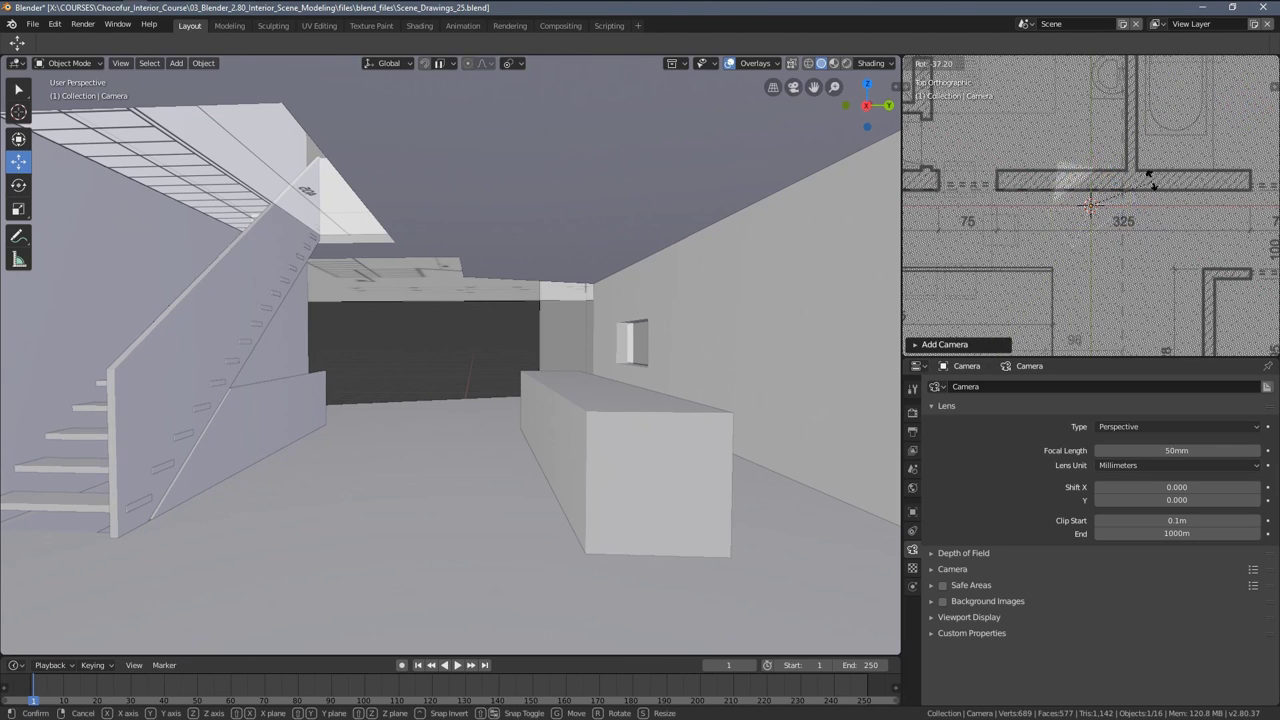
right_click(1109, 141)
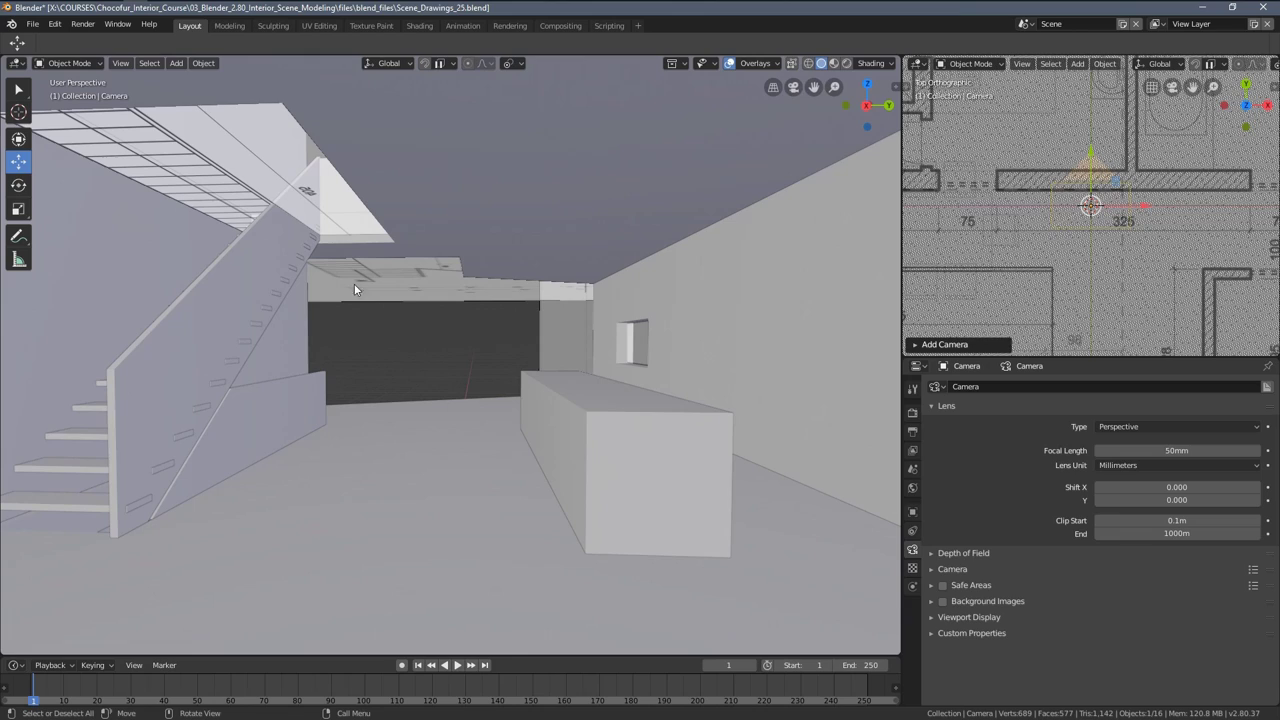
left_click(1212, 66)
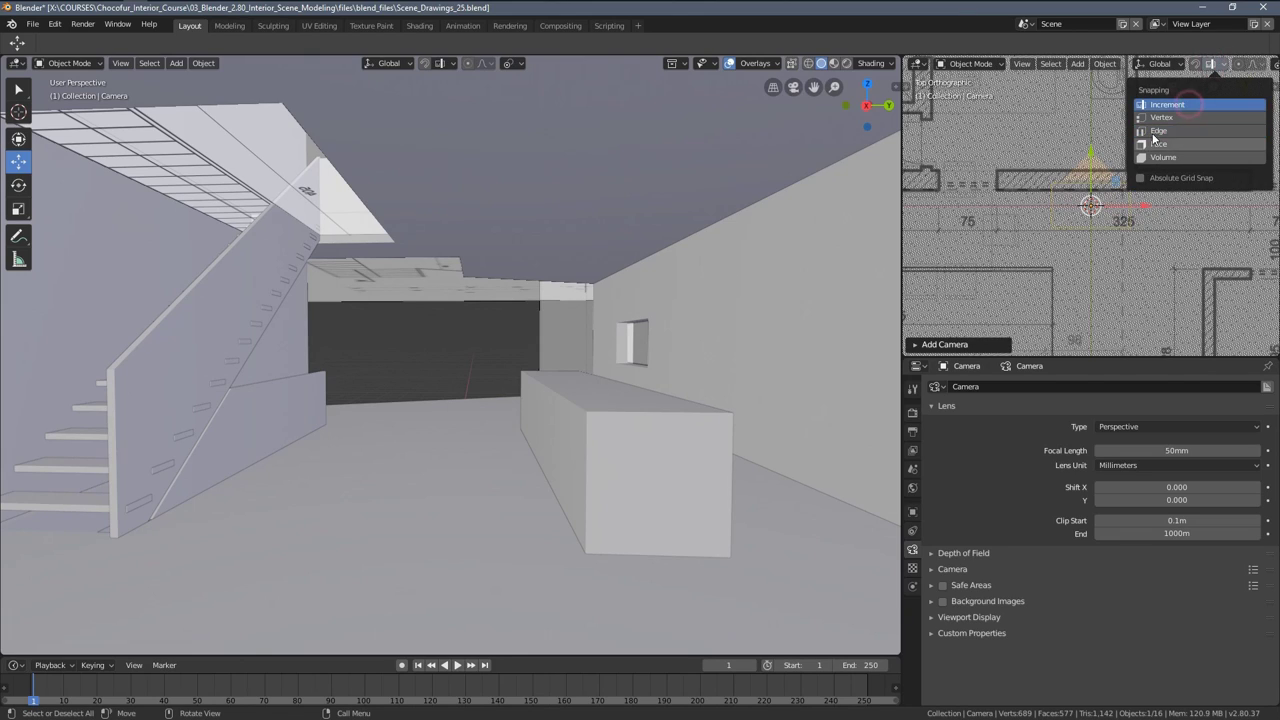
left_click(1167, 114)
left_click(1218, 65)
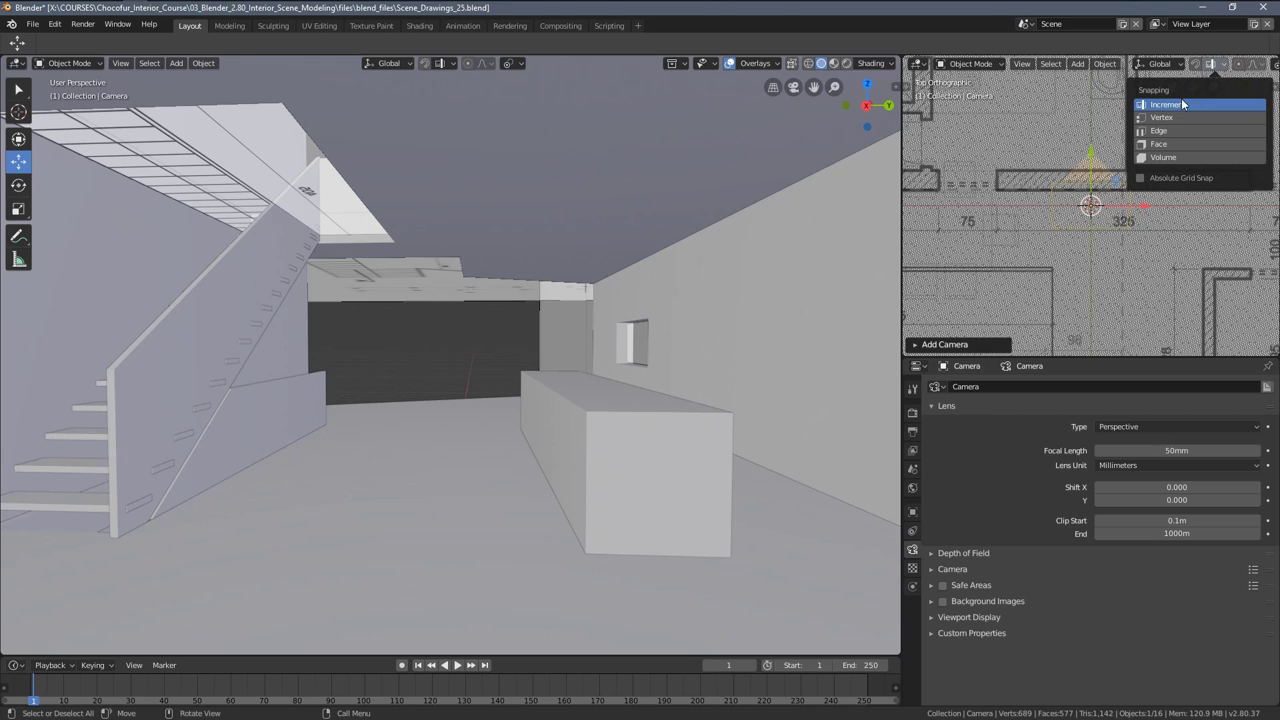
key("r")
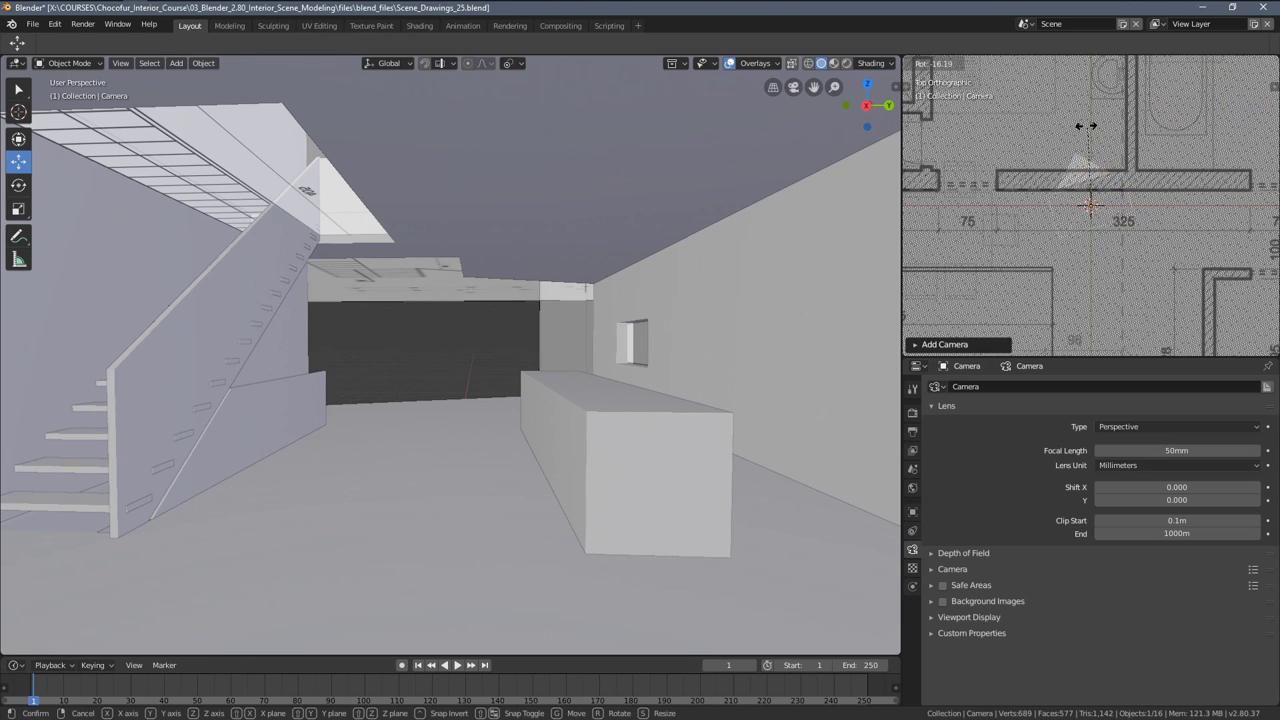
left_click(998, 181)
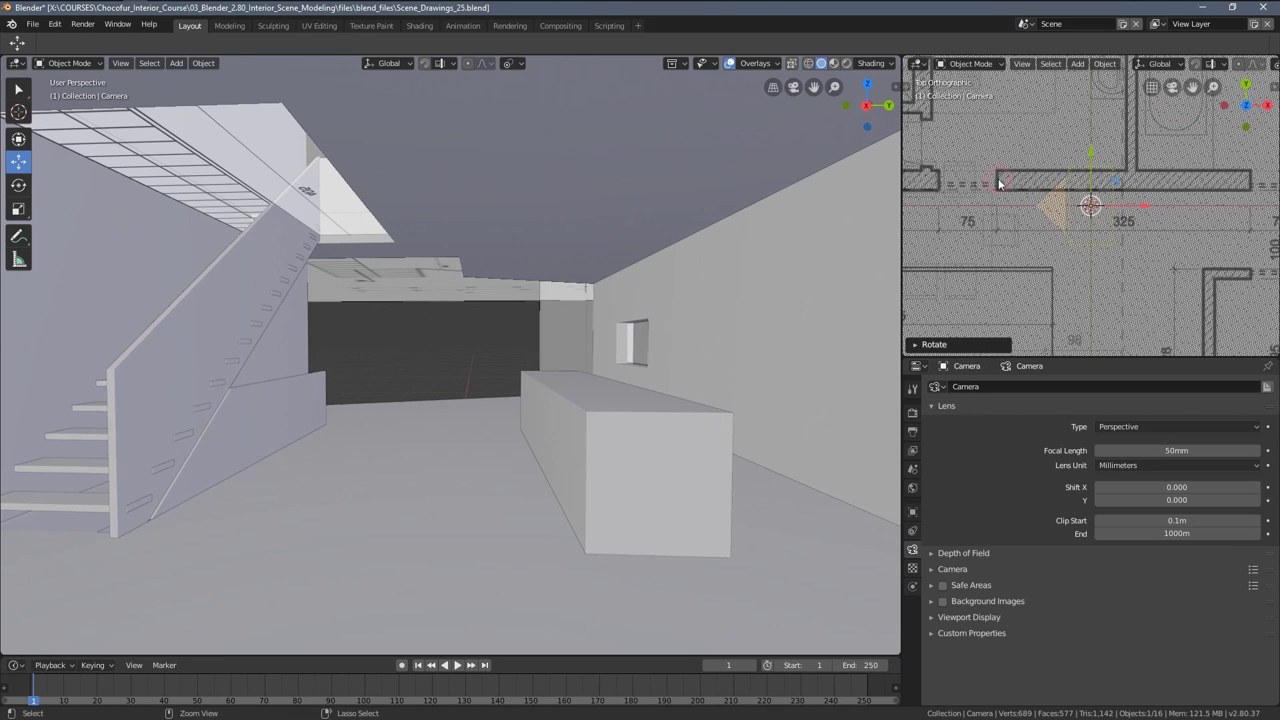
Rotate the camera 90° in the front view so it looks horizontally, and display its object transform values
key("KP_1")
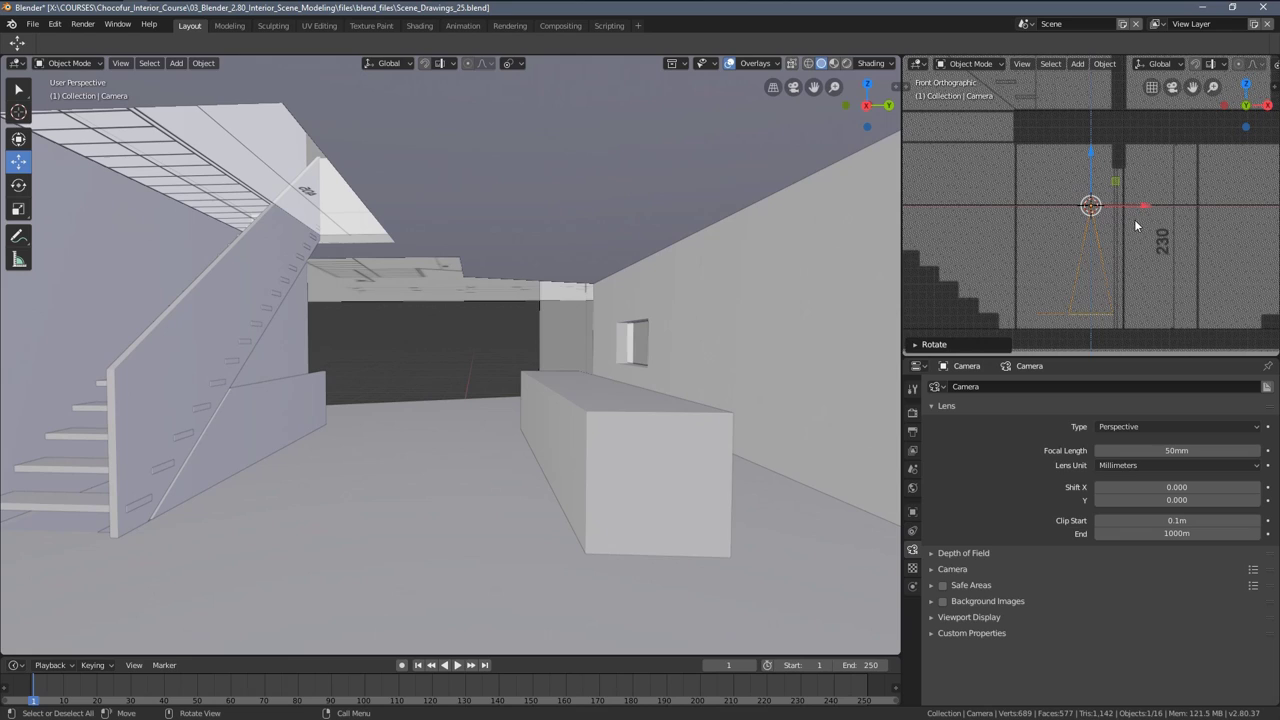
key("r")
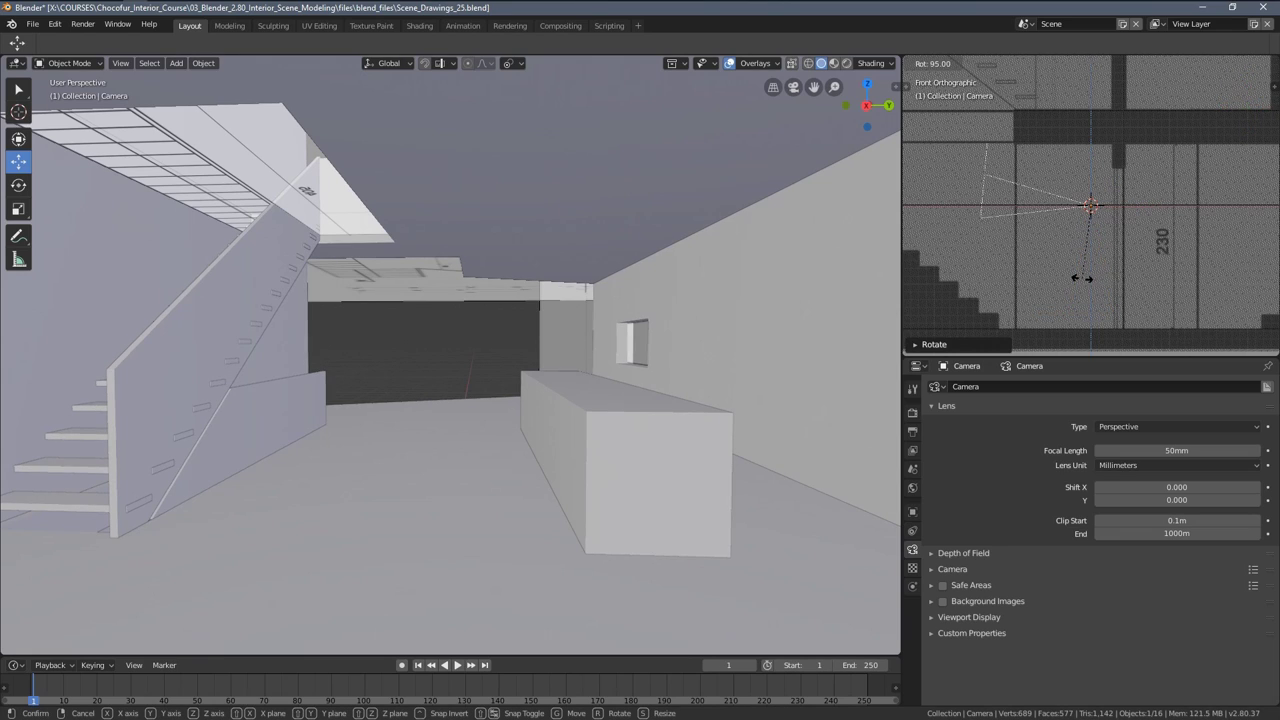
left_click(1087, 283)
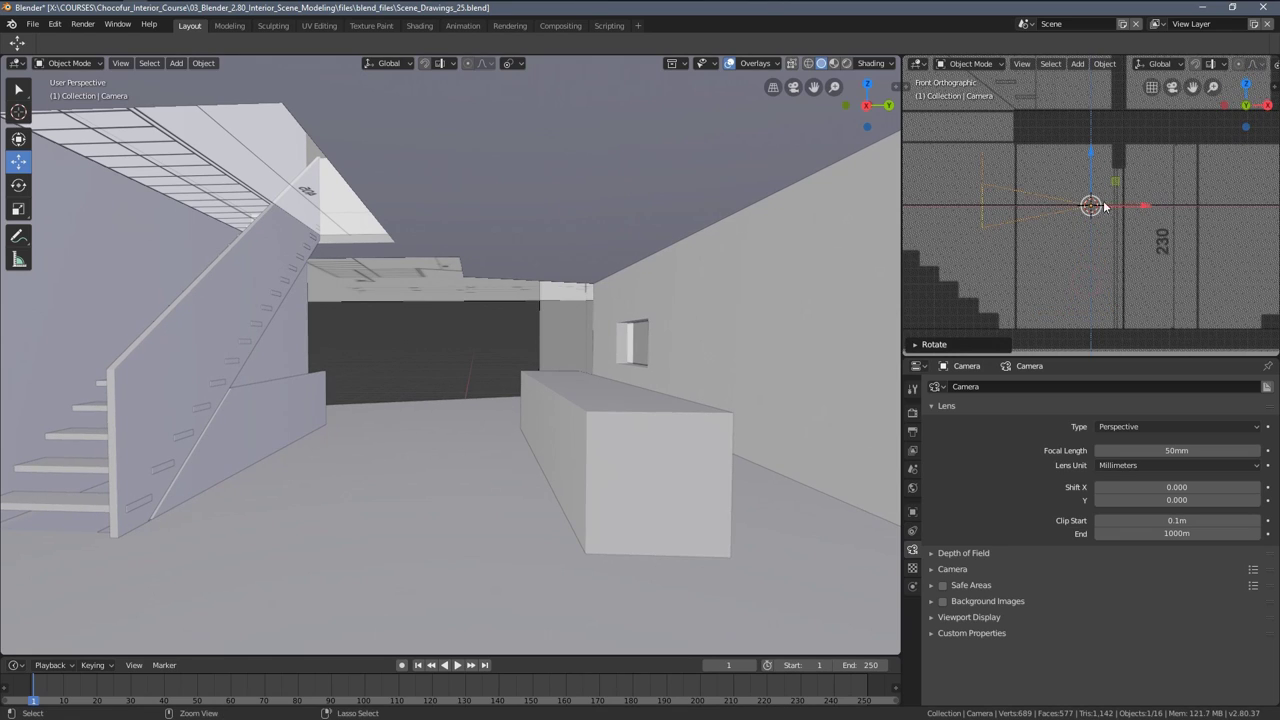
scroll(1092, 208, "down", 3)
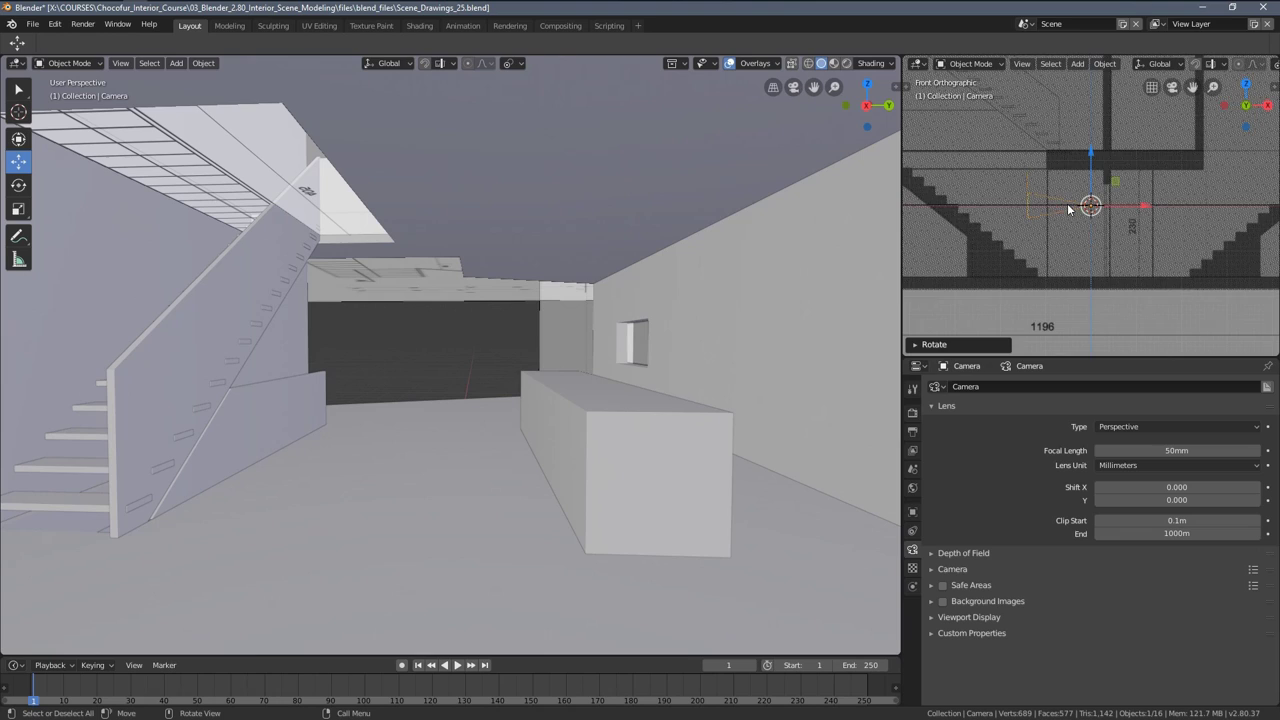
key("KP_7")
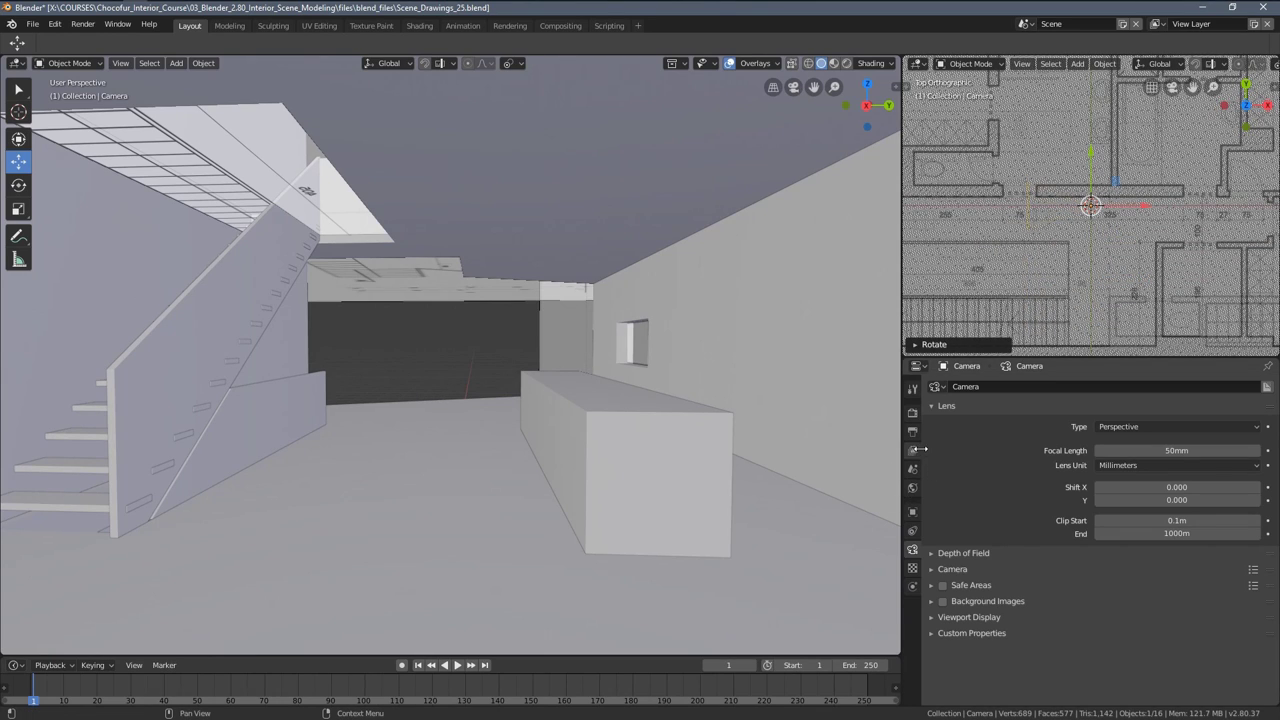
left_click(913, 511)
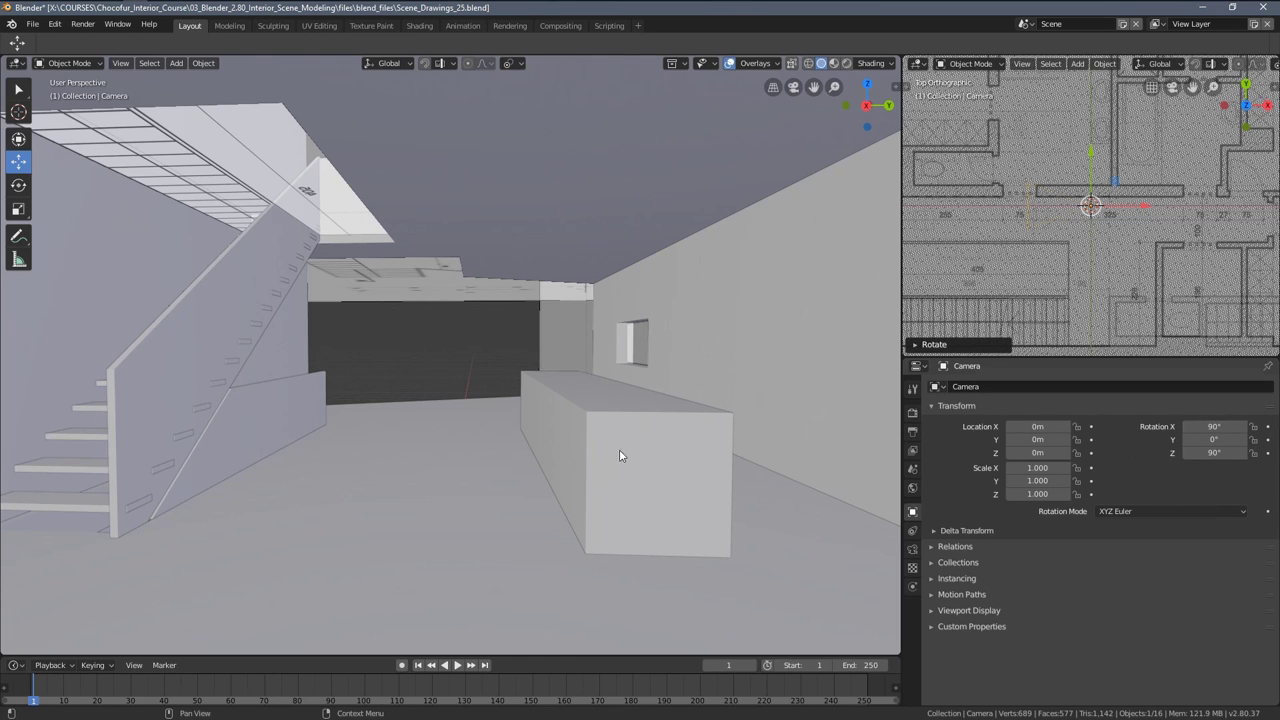
Look through the camera and move it to about -0.376 m in Y and 2.546 m in Z
key("KP_0")
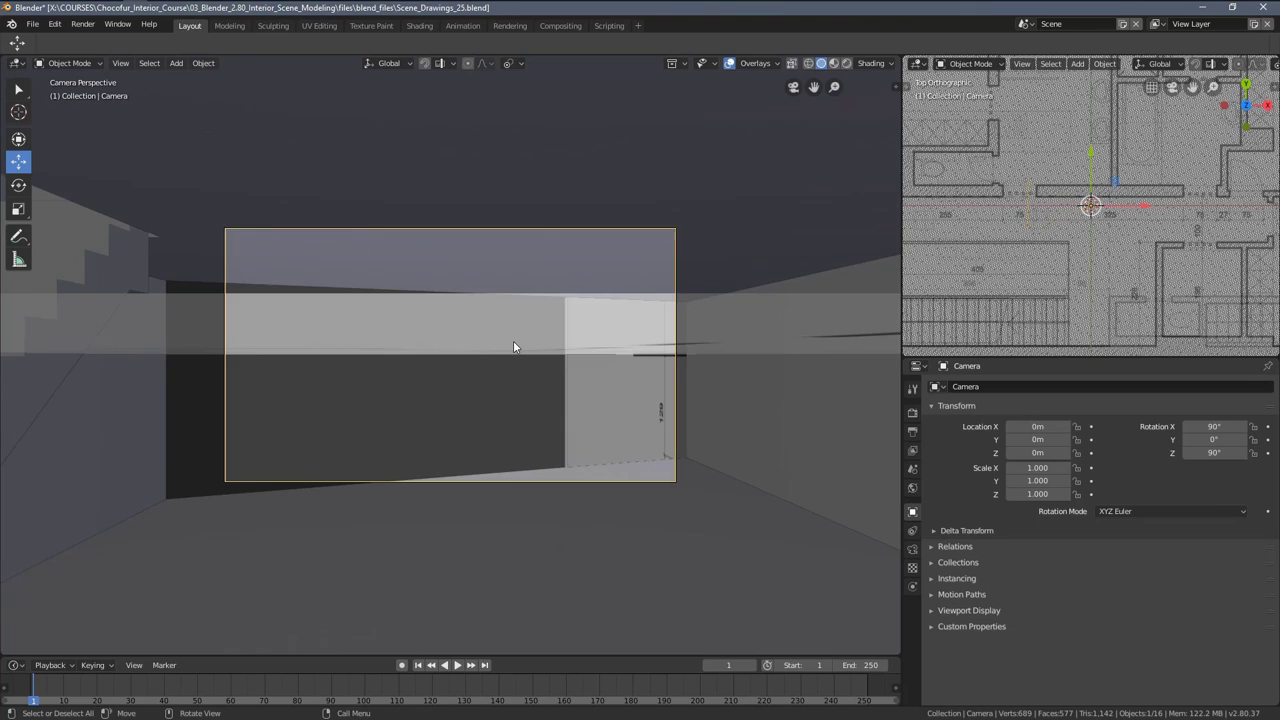
key("g")
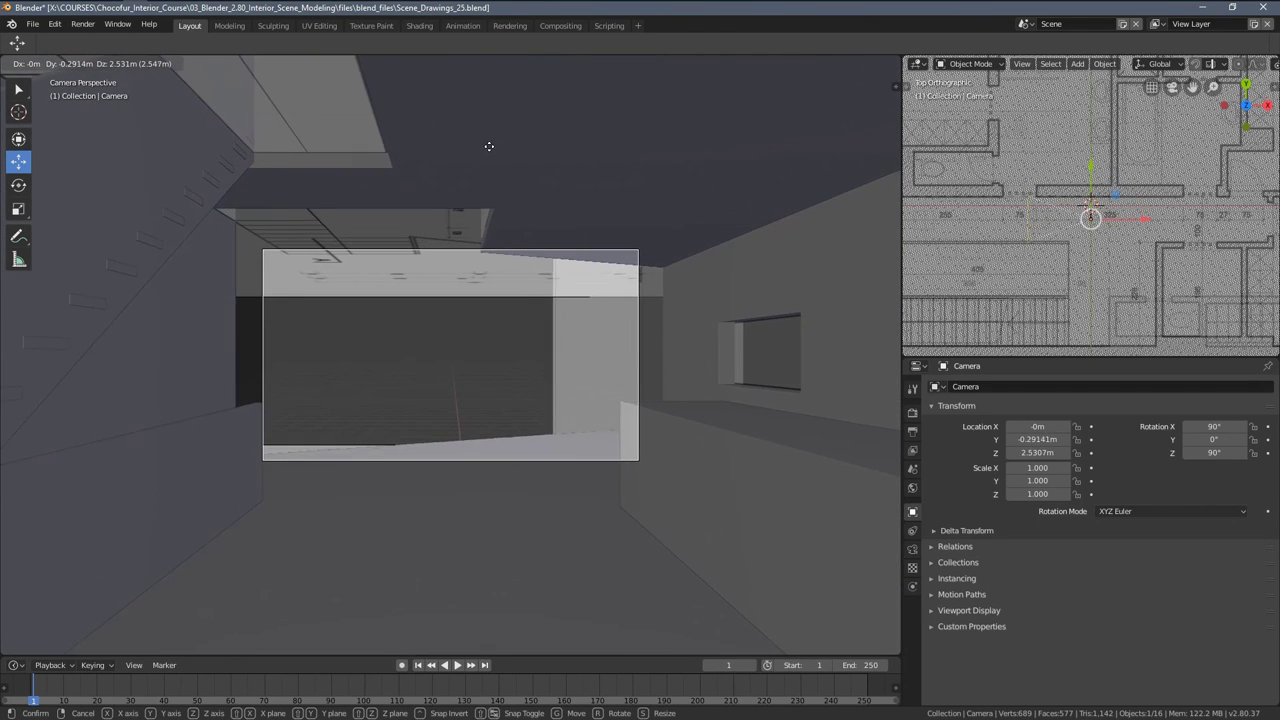
left_click(448, 236)
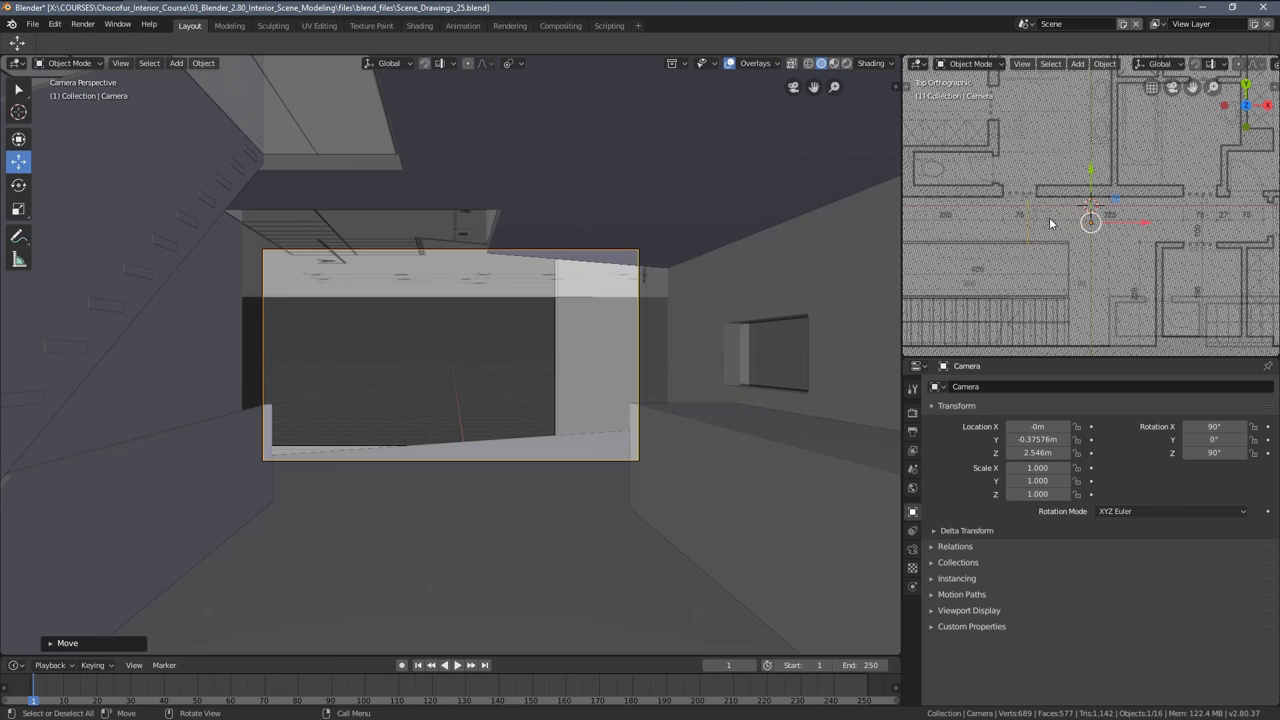
Display the camera's lens settings and move the camera back along X in the top view, away from the plan's slanted end
scroll(1047, 225, "up", 3)
mouse_move(1045, 226)
middle_mouse_down()
mouse_move(1060, 188)
mouse_move(1034, 210)
middle_mouse_up()
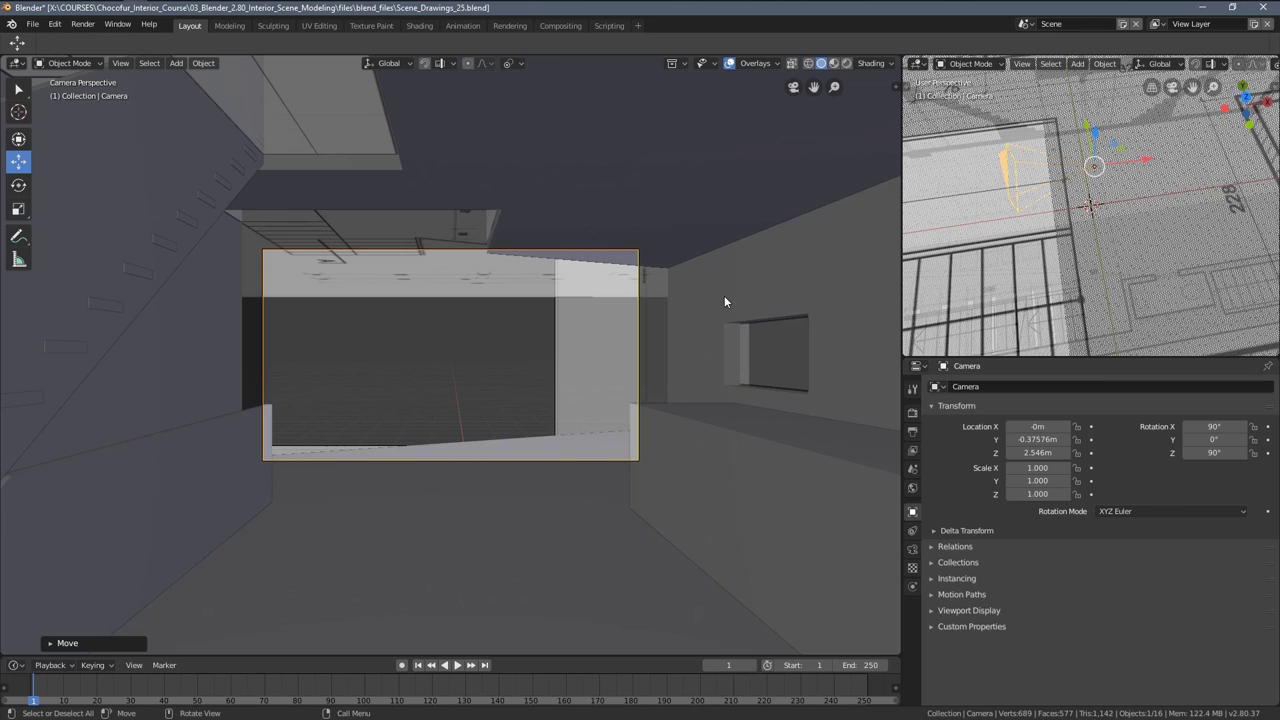
middle_click_drag(600, 274, 523, 319)
key("KP_0")
left_click(912, 549)
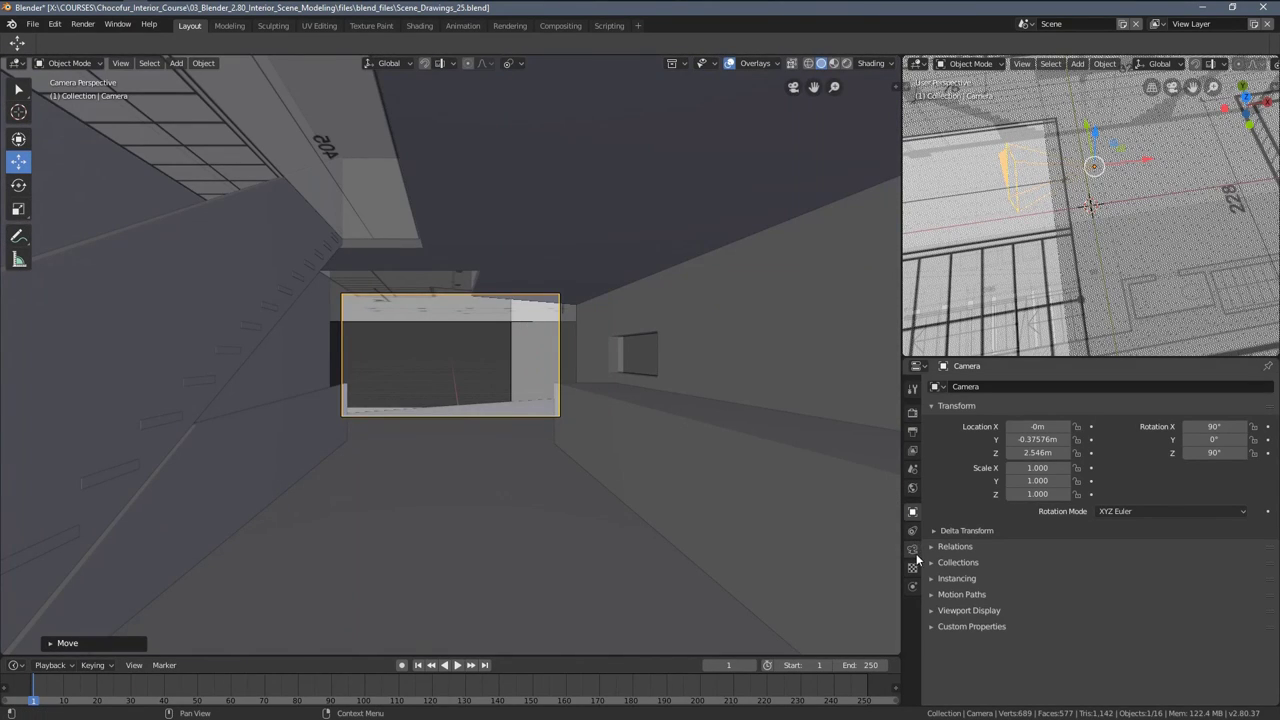
key("KP_7")
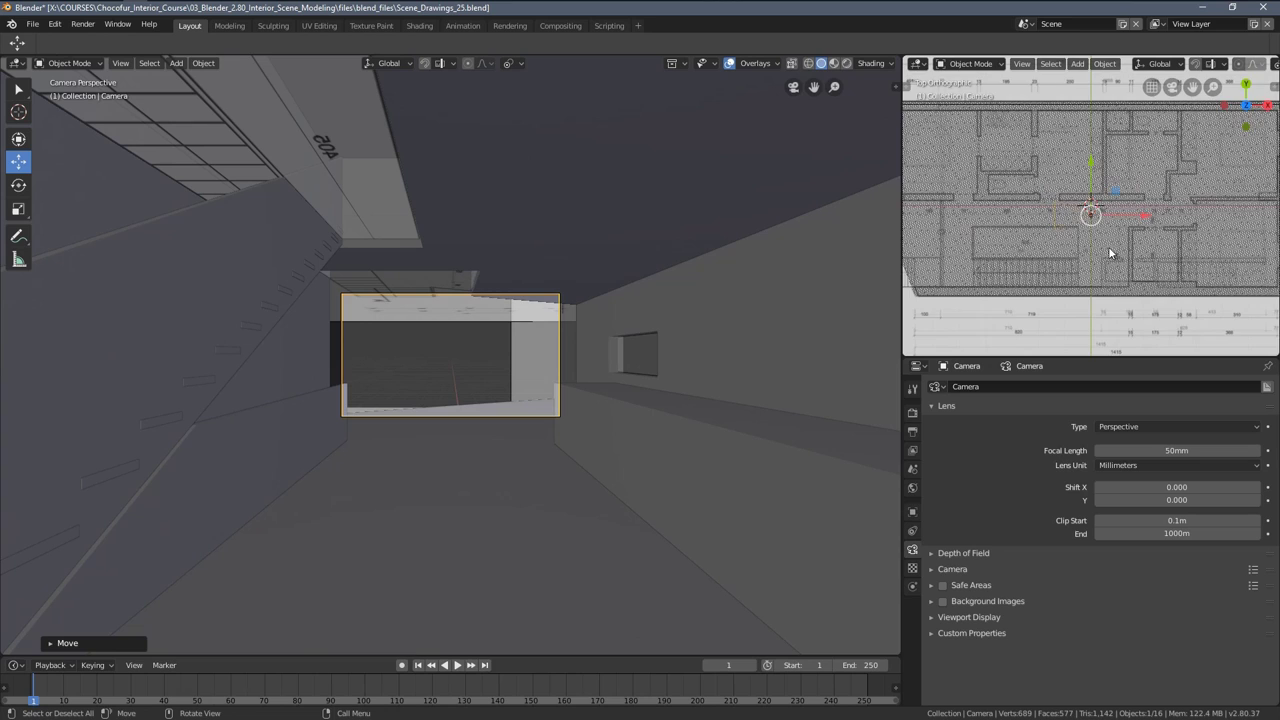
scroll(1108, 246, "down", 2)
left_click_drag(1130, 215, 1188, 215)
scroll(726, 352, "up", 2)
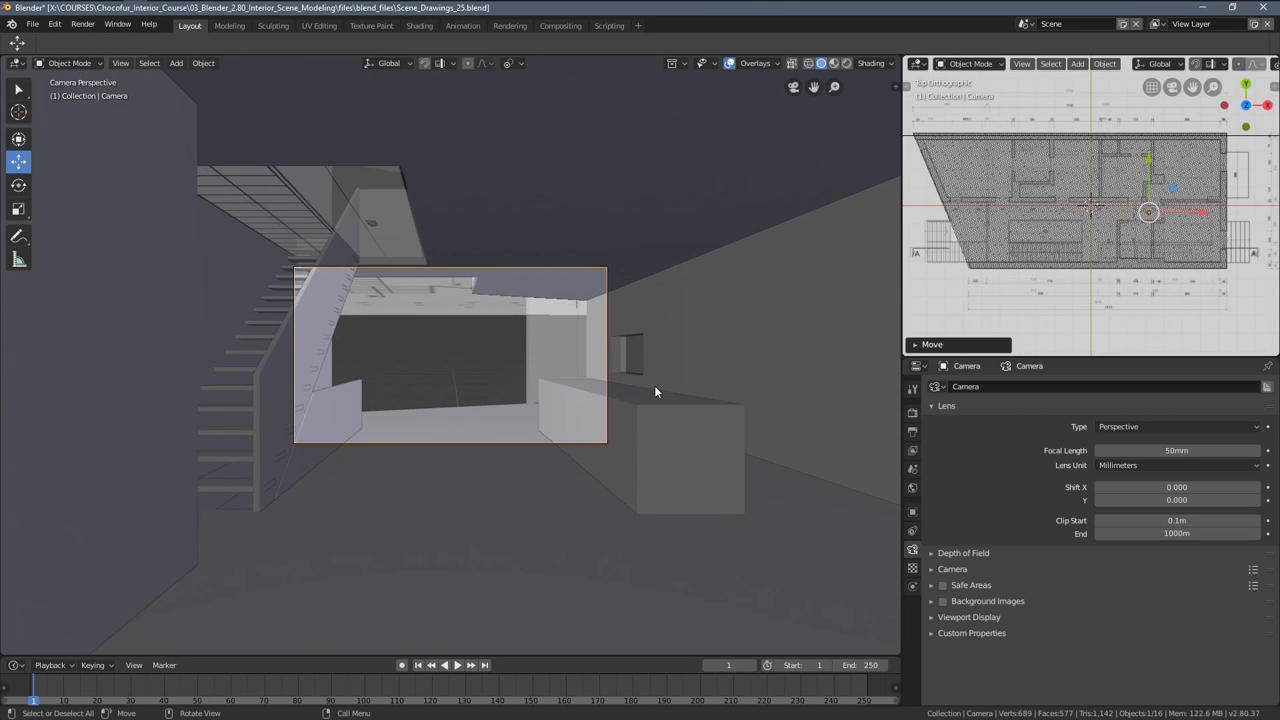
Set the camera's focal length to 20 mm
middle_click_drag(640, 384, 560, 377, "shift")
scroll(447, 376, "up", 2)
middle_click_drag(447, 376, 552, 375, "shift")
scroll(552, 375, "up", 1)
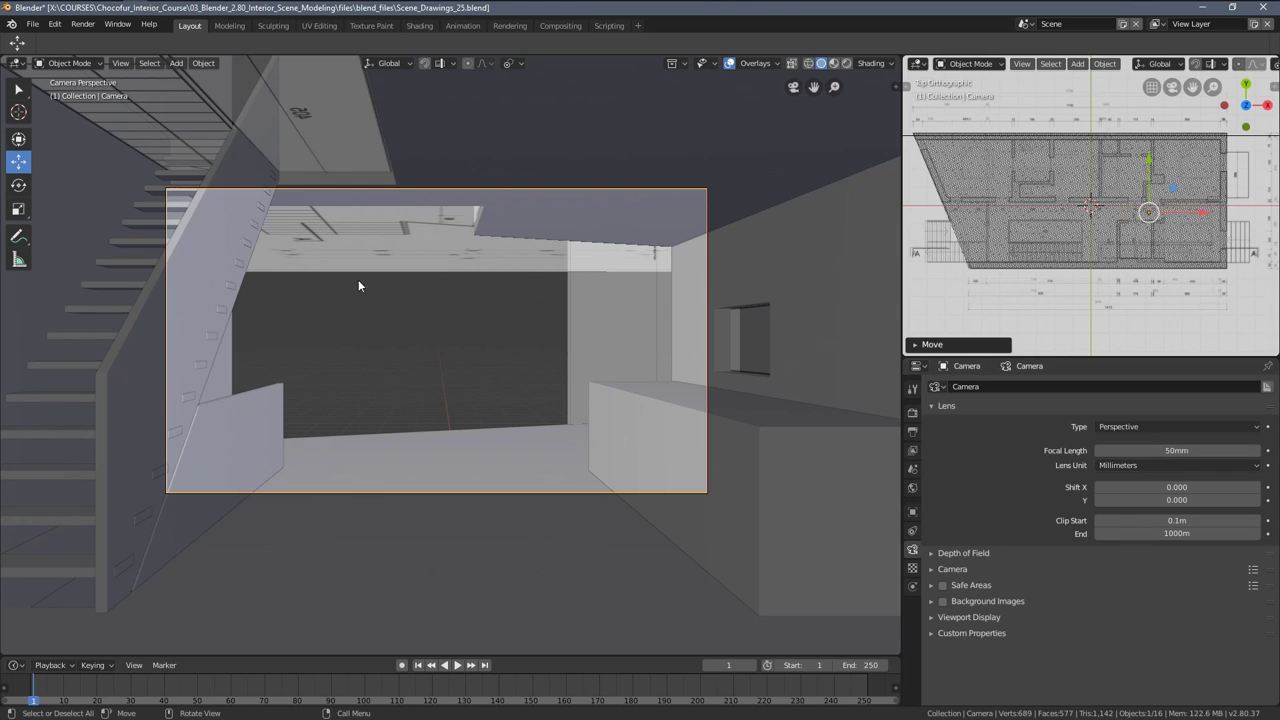
left_click(1182, 451)
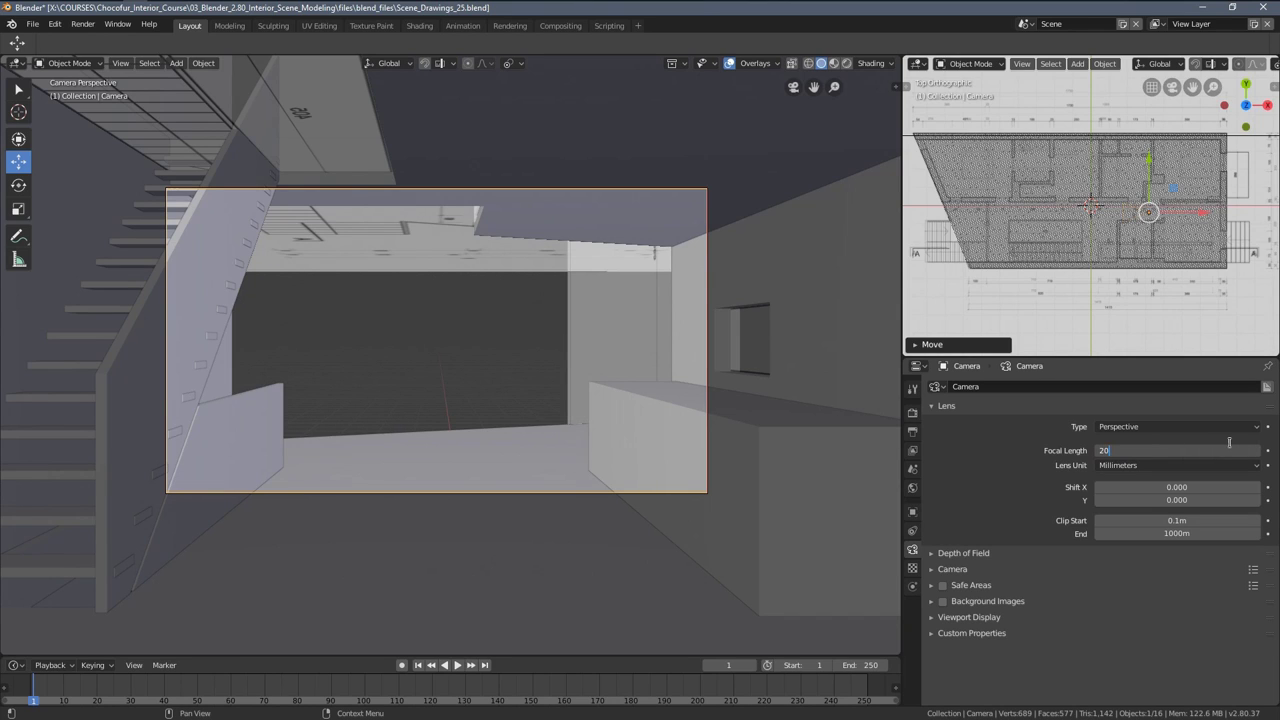
key("Return")
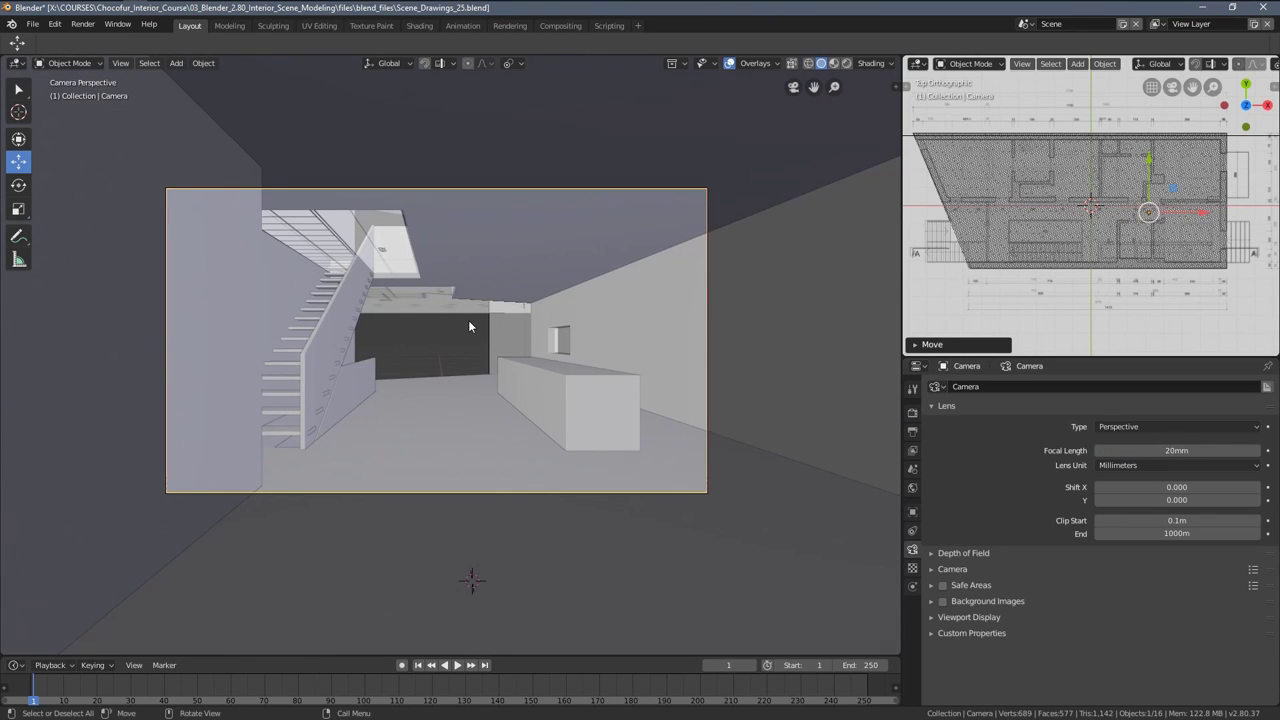
Fine-tune the camera's position sideways and in height through the camera view, and save the scene incrementally as Scene_Drawings_26.blend
scroll(470, 328, "up", 3)
key("g")
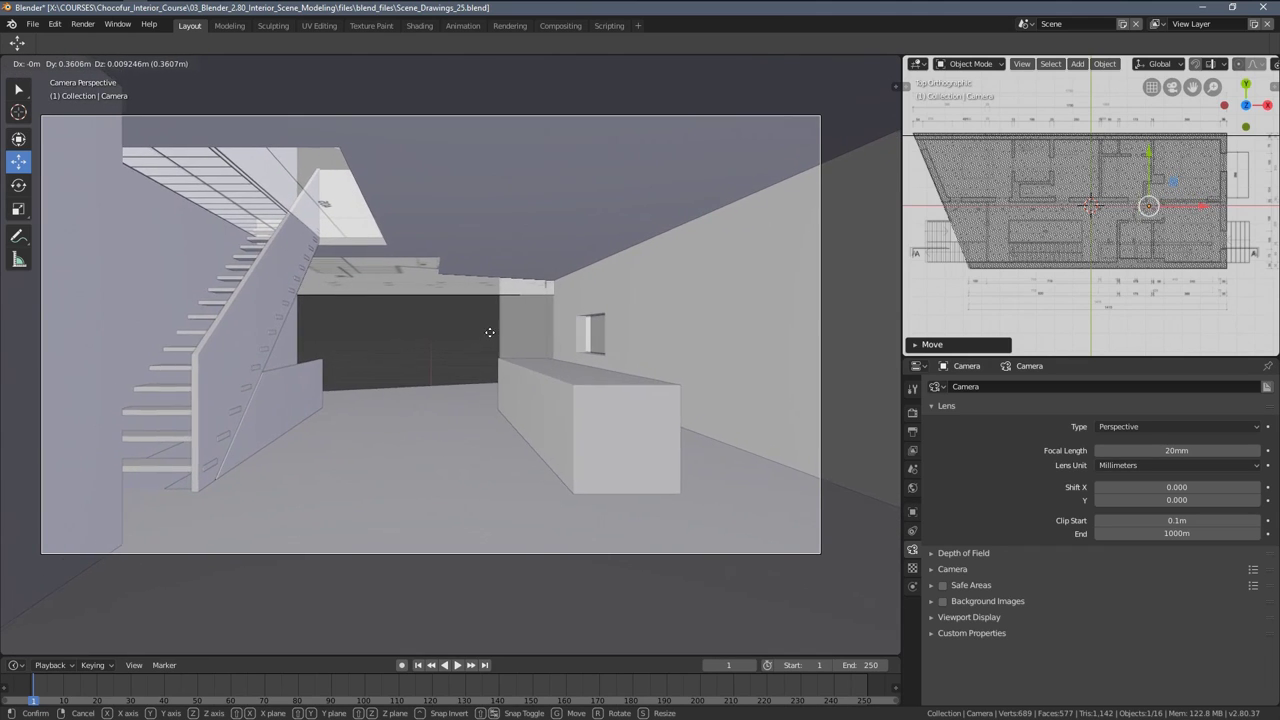
left_click(474, 347)
middle_click_drag(474, 347, 536, 357, "shift")
key("g")
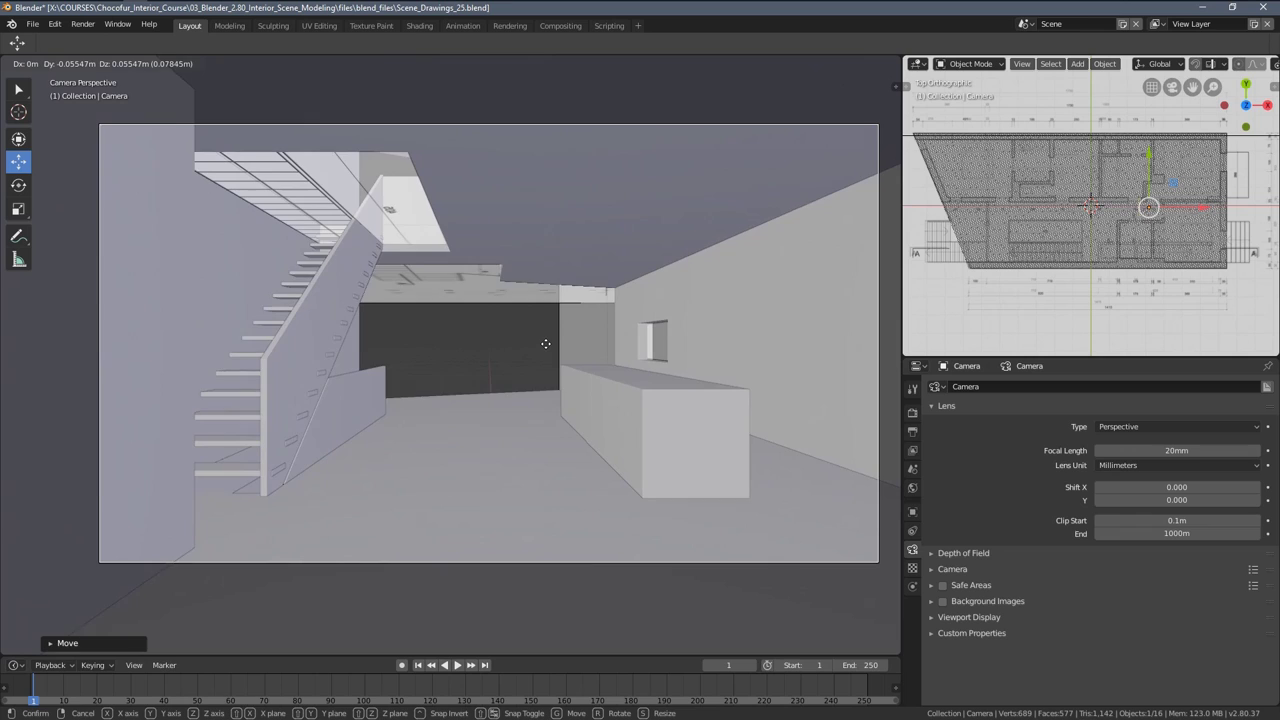
left_click(542, 346)
key("ctrl+alt+s")
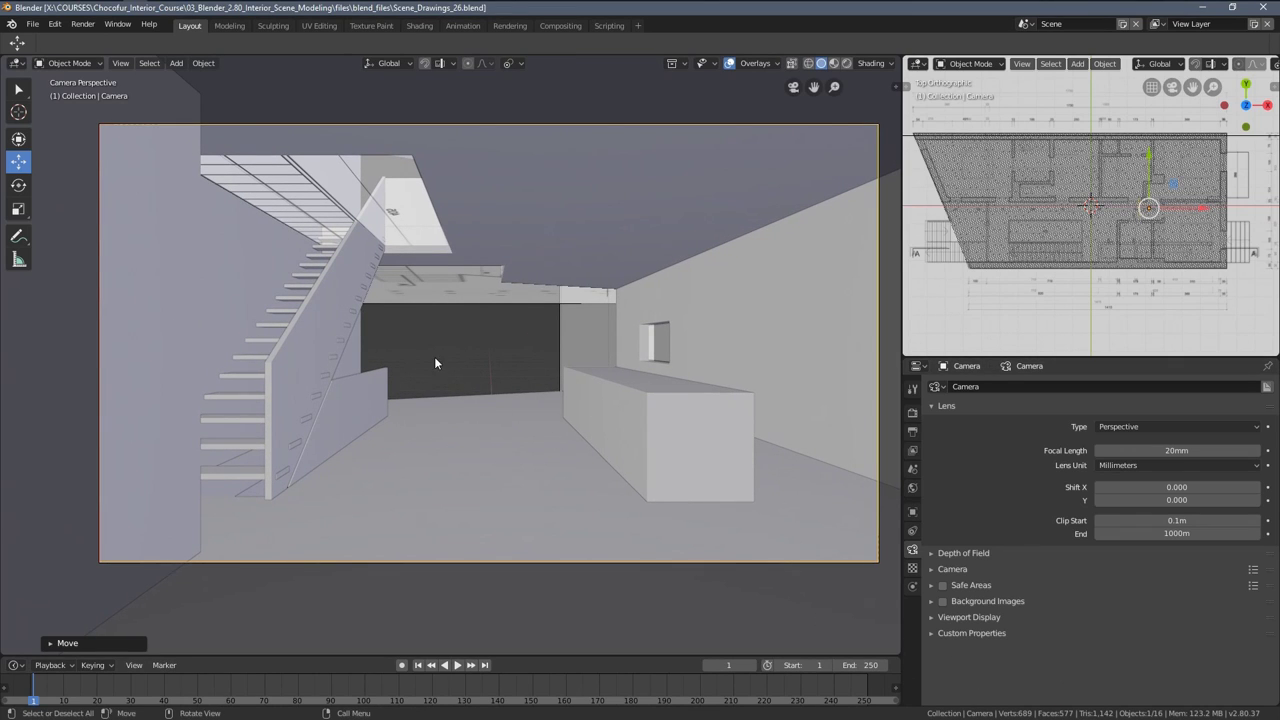
Hide the first floor, ground floor and section drawing images, and return to the camera view
middle_click_drag(434, 356, 471, 386)
scroll(471, 386, "down", 10)
scroll(399, 381, "up", 2)
left_click(338, 340)
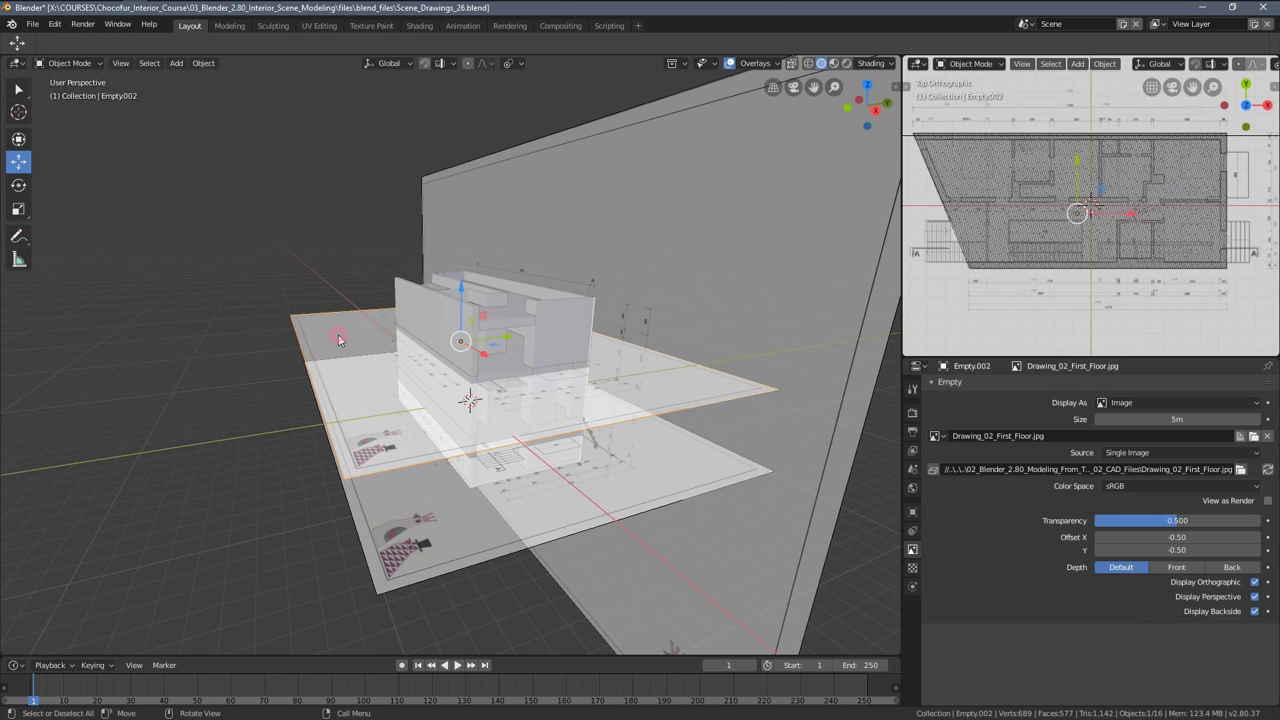
key("h")
left_click(340, 409)
key("h")
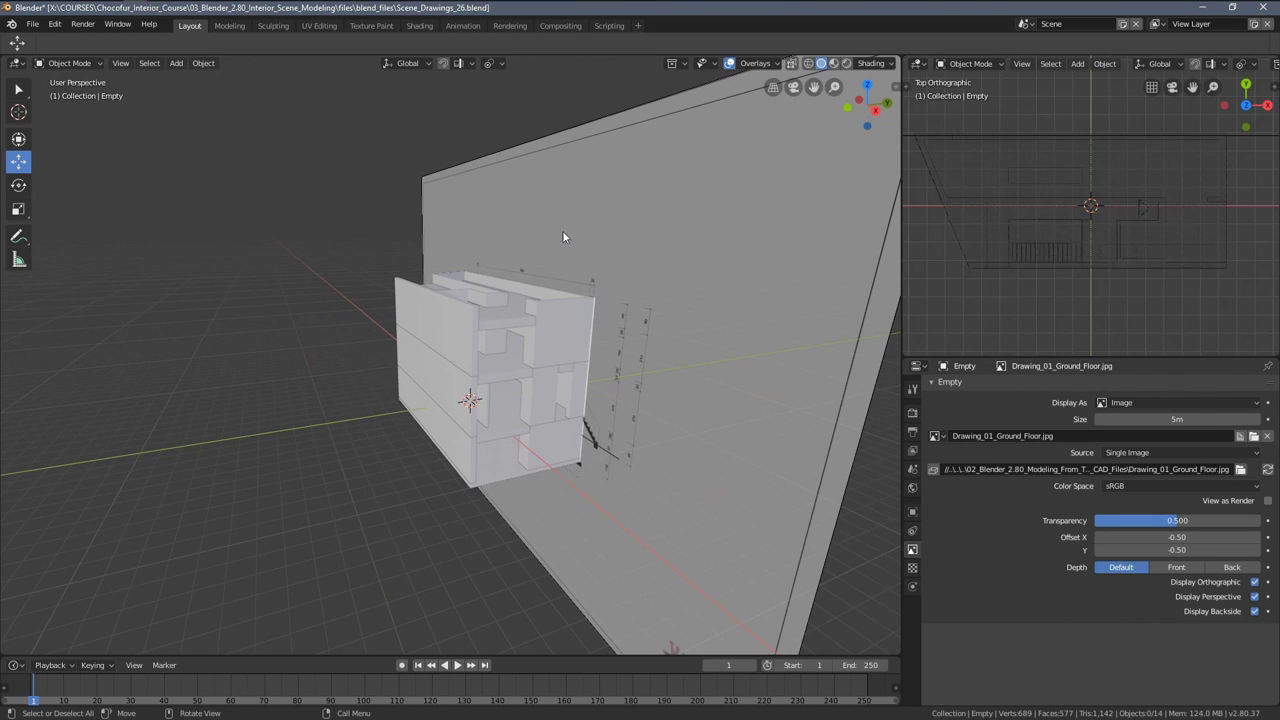
left_click(562, 230)
key("h")
scroll(526, 352, "up", 5)
key("KP_0")
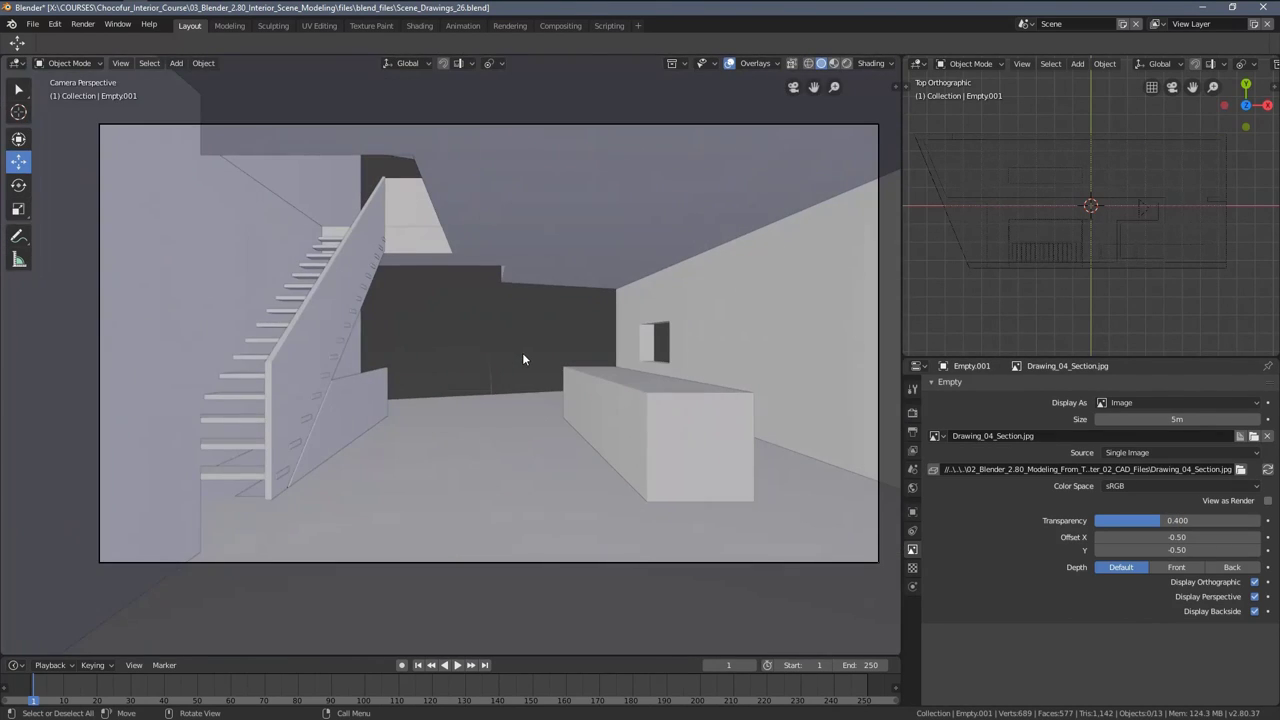
Select the camera in the top view, enable Background Images for it and add an image slot
scroll(1140, 210, "up", 6)
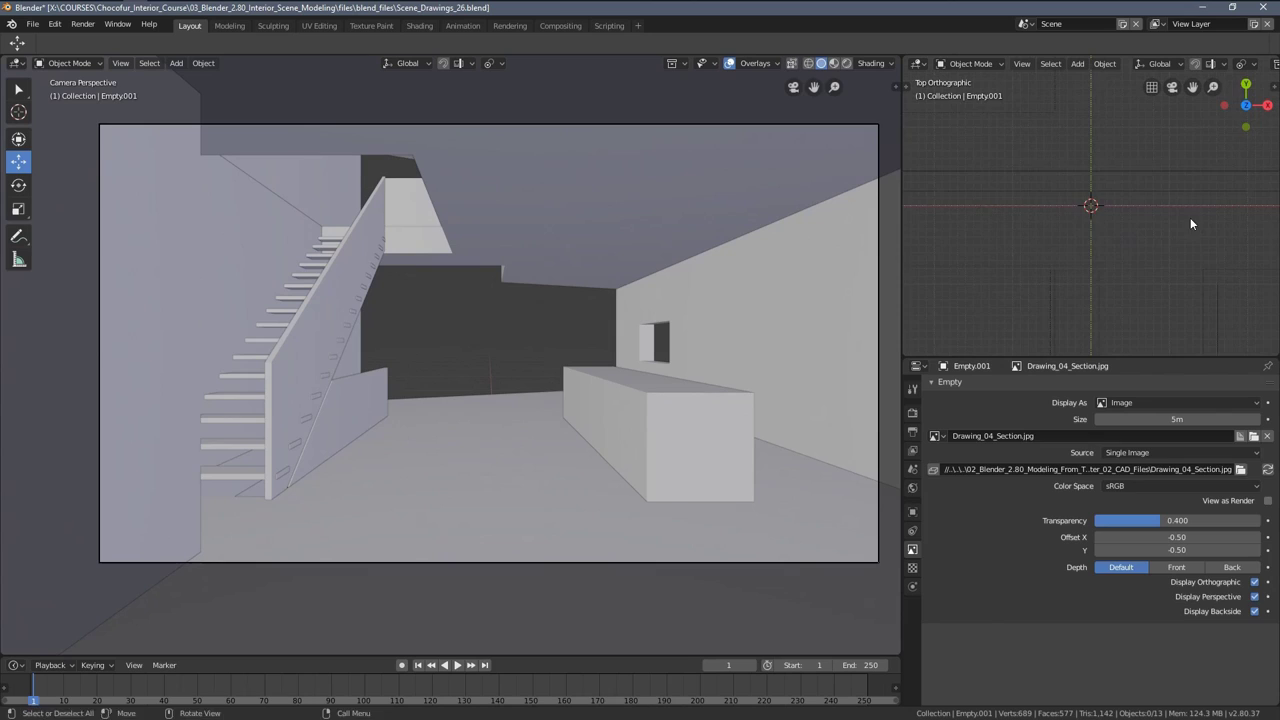
left_click(1157, 223)
left_click(1157, 223)
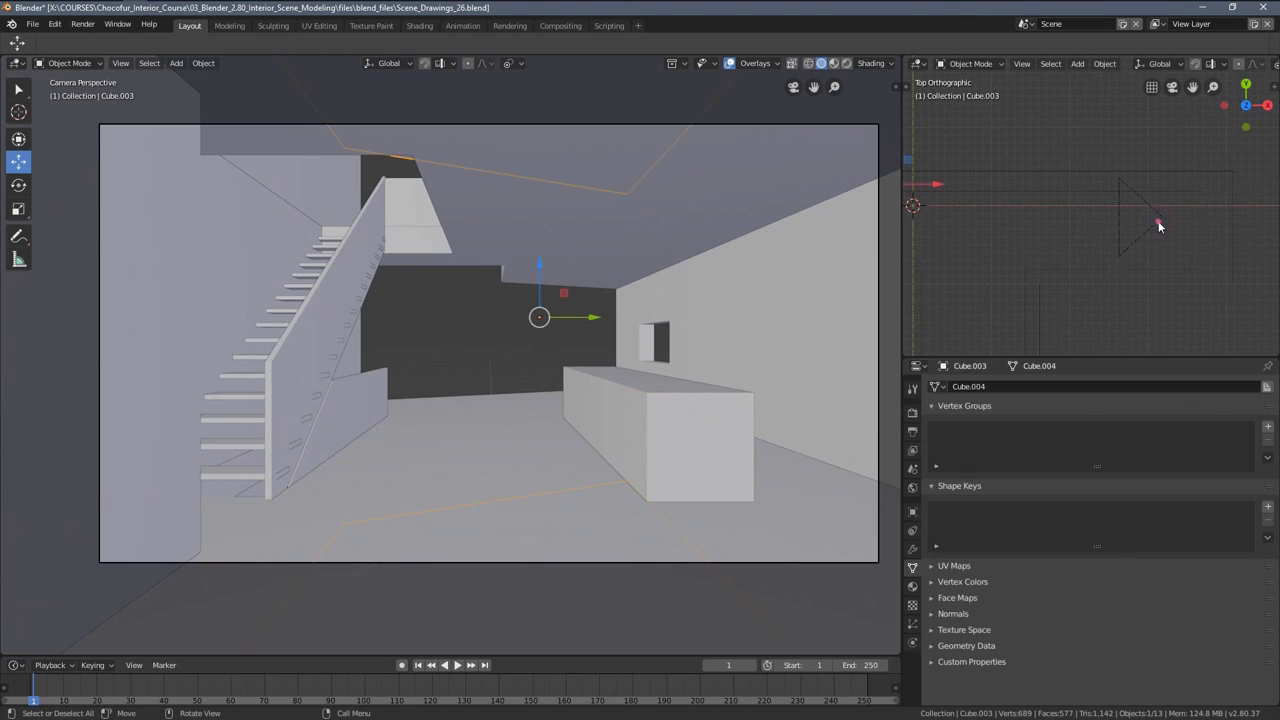
left_click(1157, 223)
left_click(1157, 223)
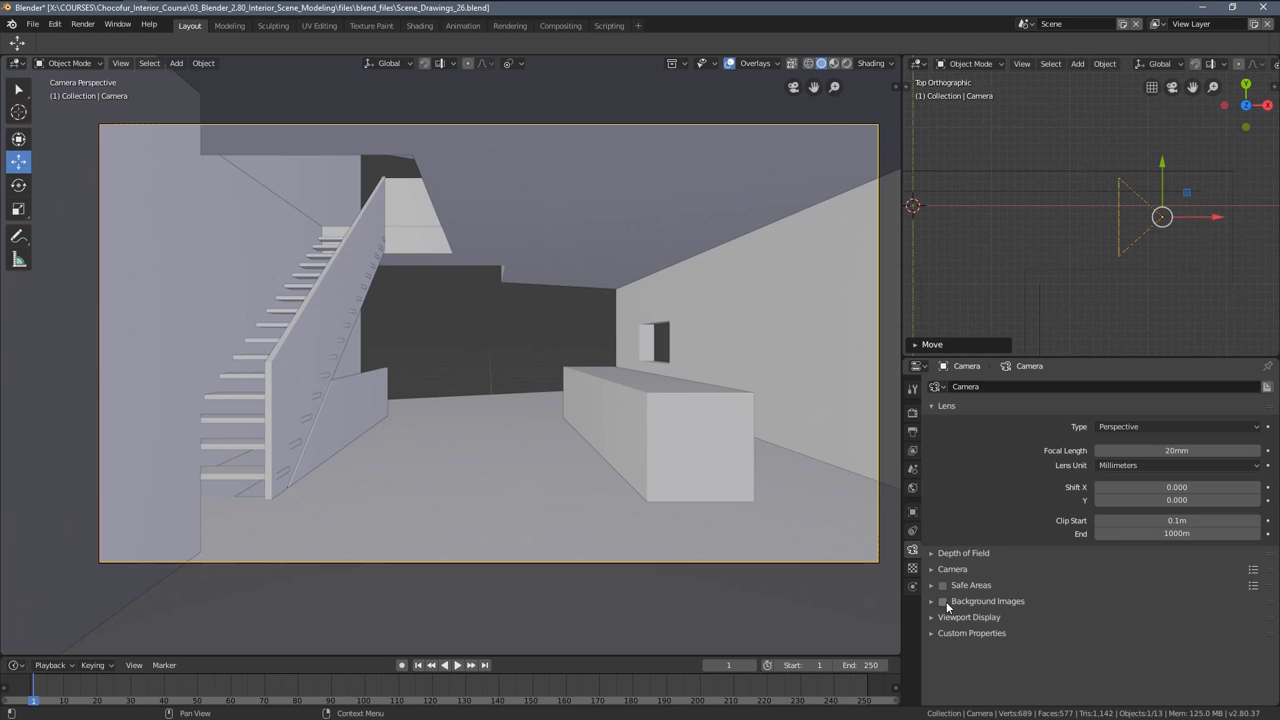
left_click(934, 603)
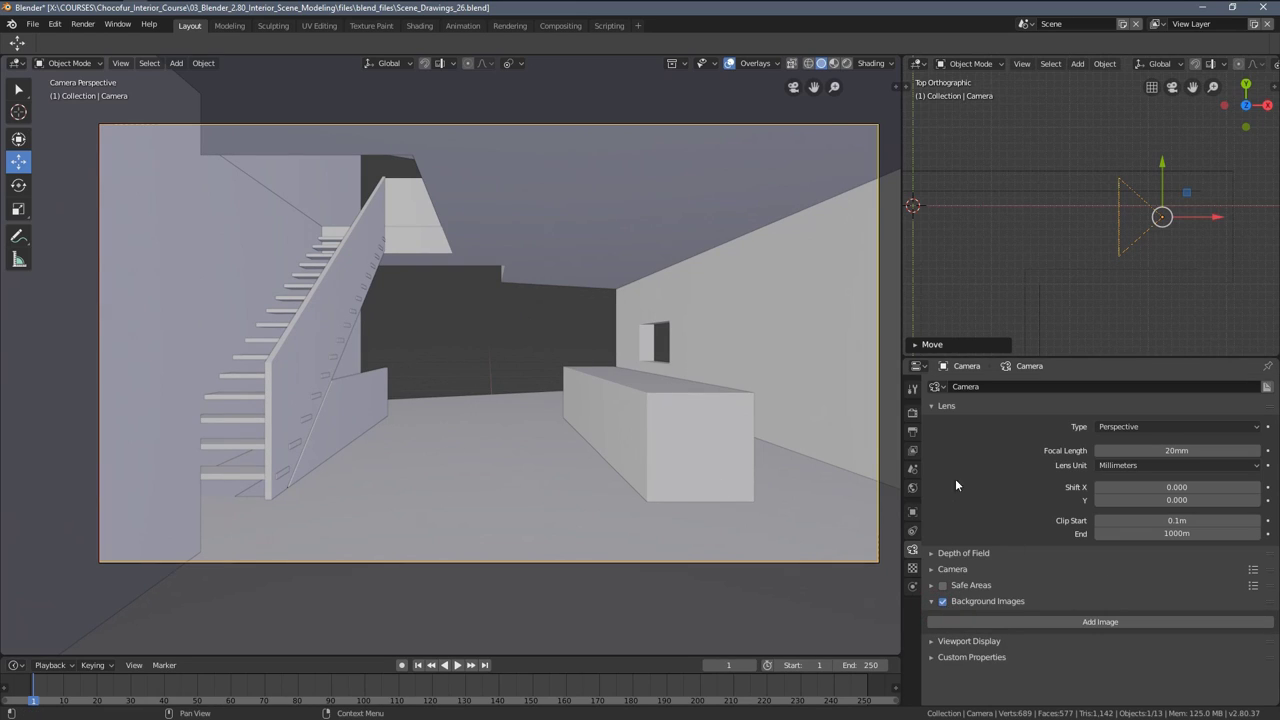
left_click(930, 406)
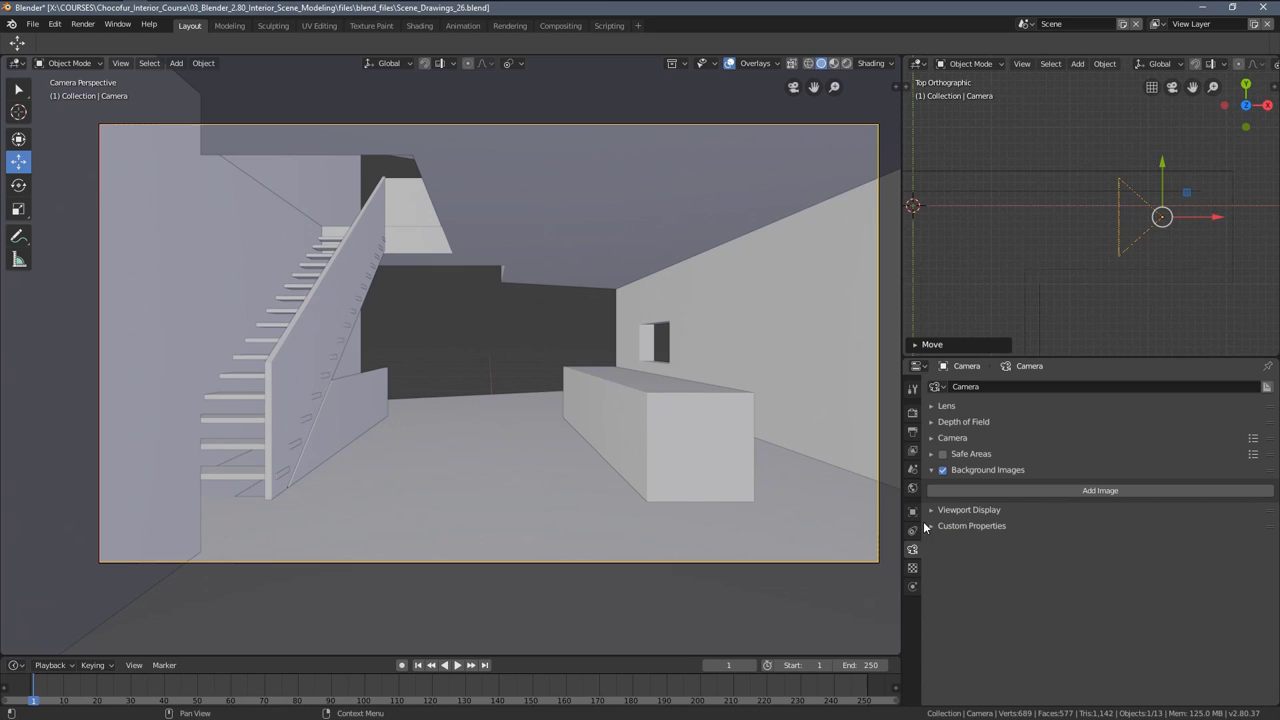
left_click(942, 470)
left_click(958, 489)
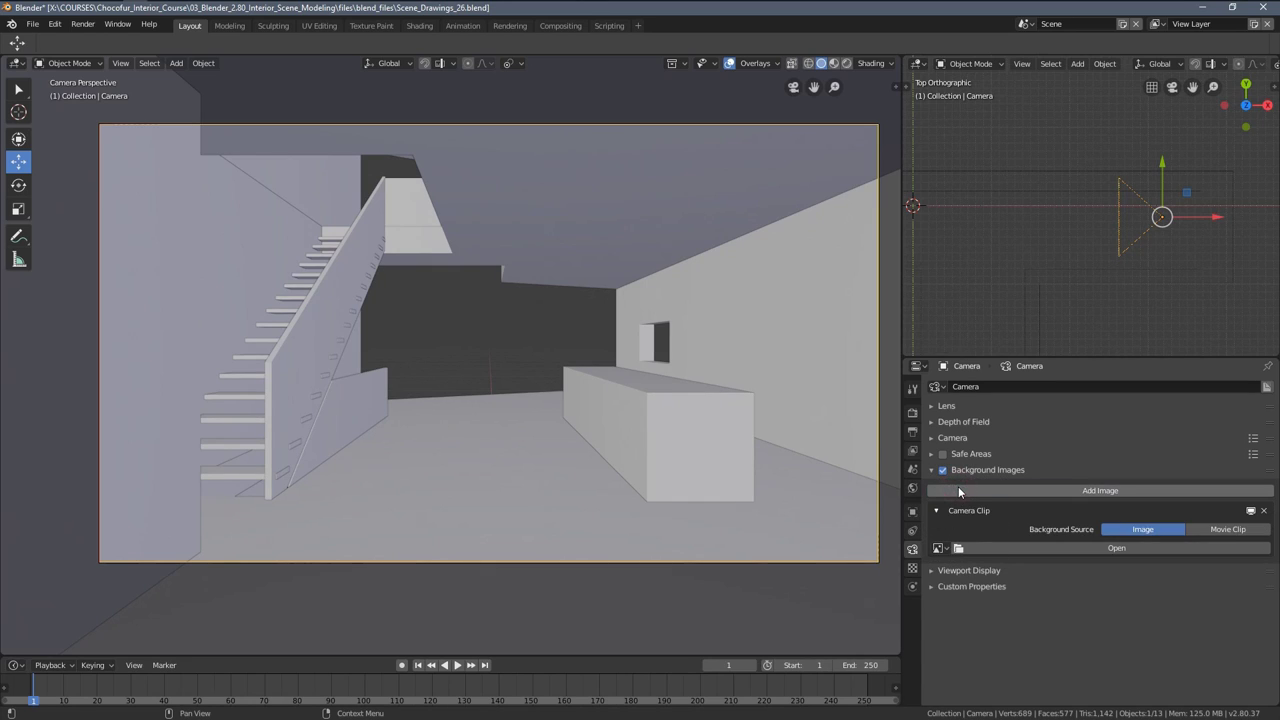
Load 1st-avenue-residence-montreal-canada-architecture-house-architecture-microclimat_dezeen_hero.jpg from the files folder as the camera's background image, using thumbnails to pick it
left_click(1119, 547)
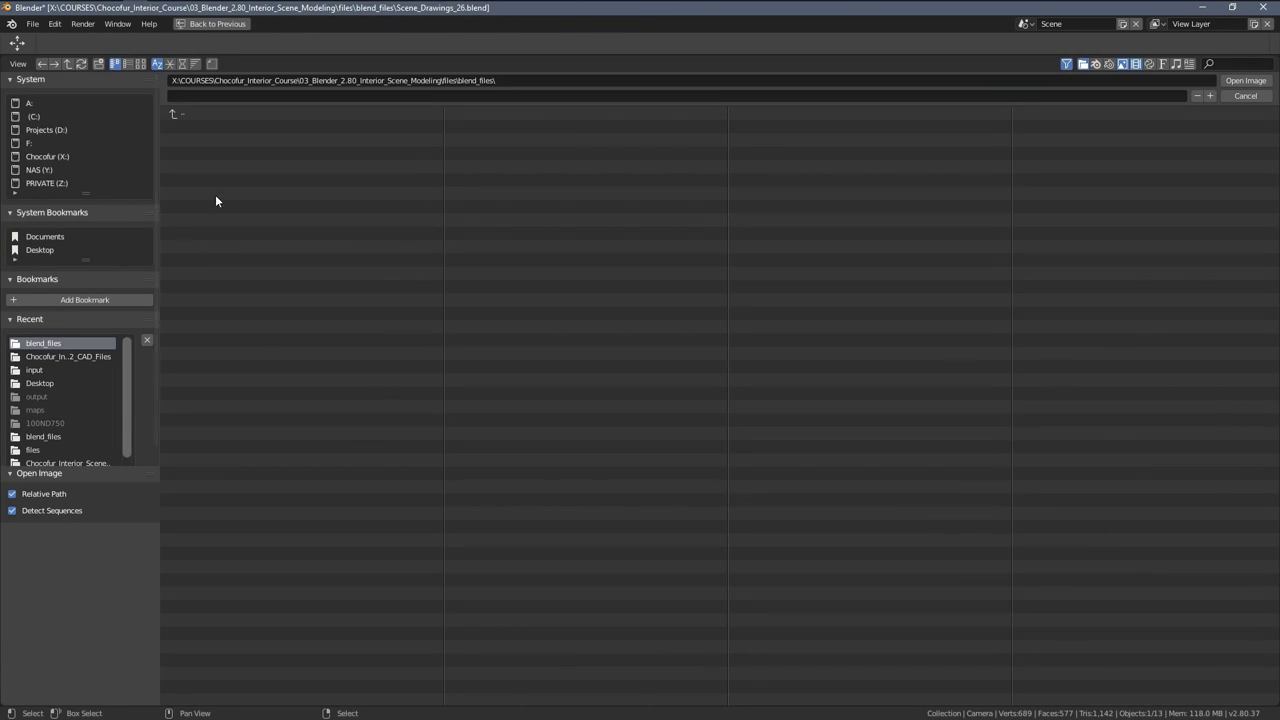
left_click(190, 112)
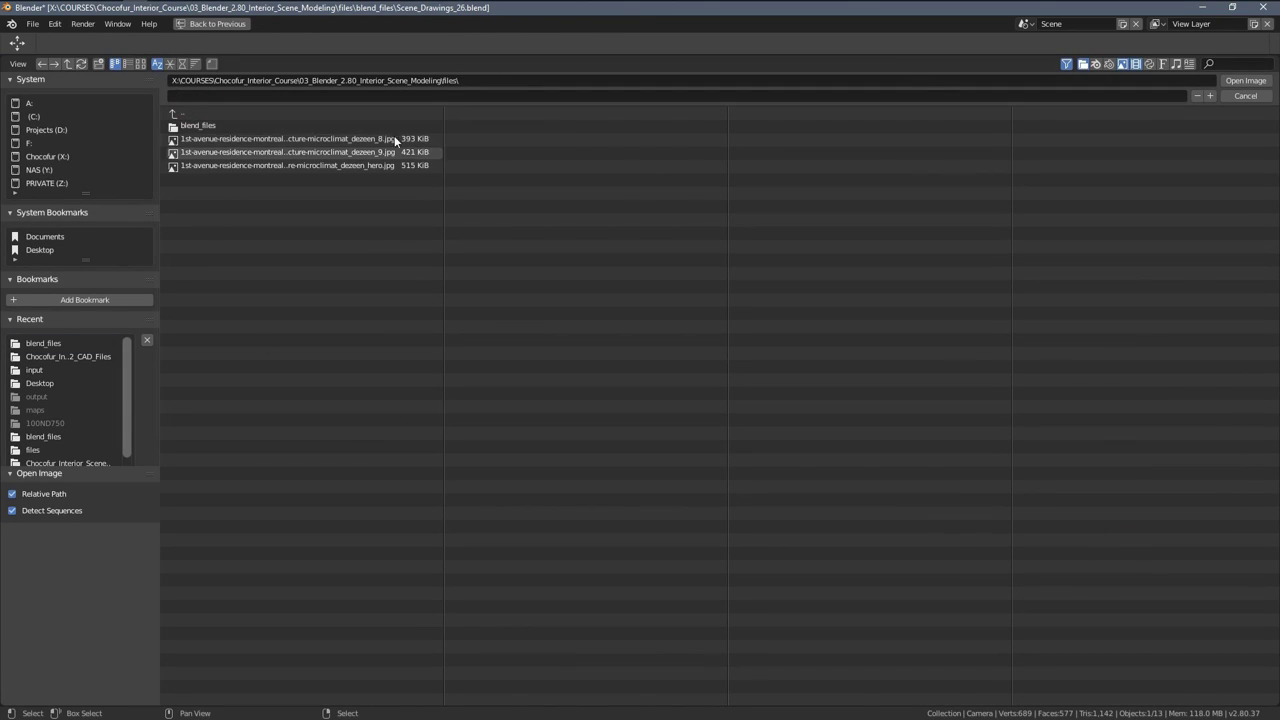
left_click(141, 63)
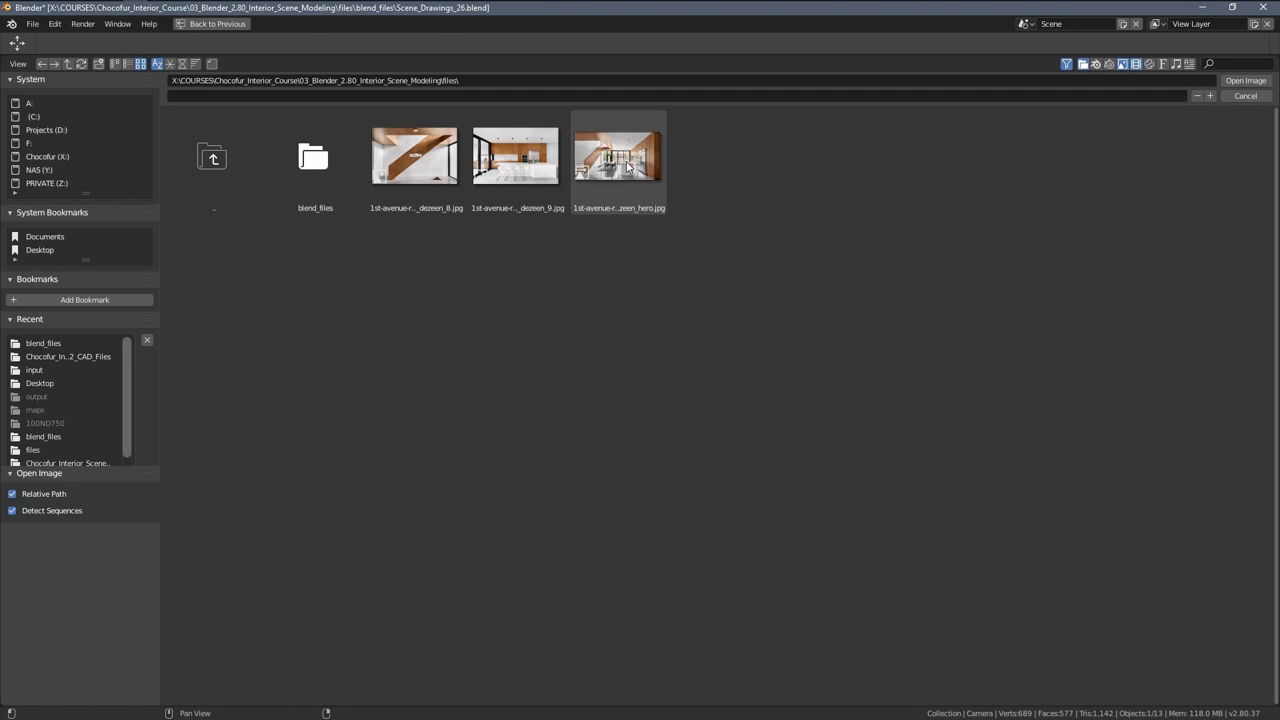
left_click(652, 208)
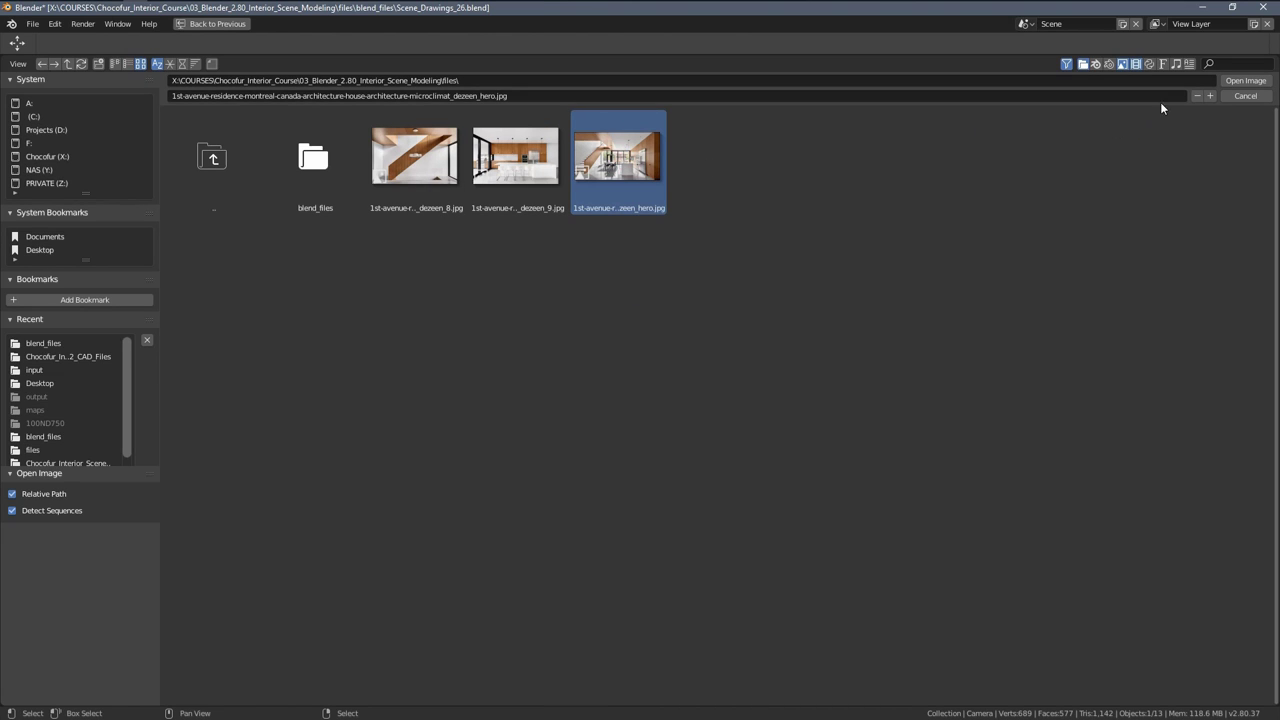
left_click(1239, 84)
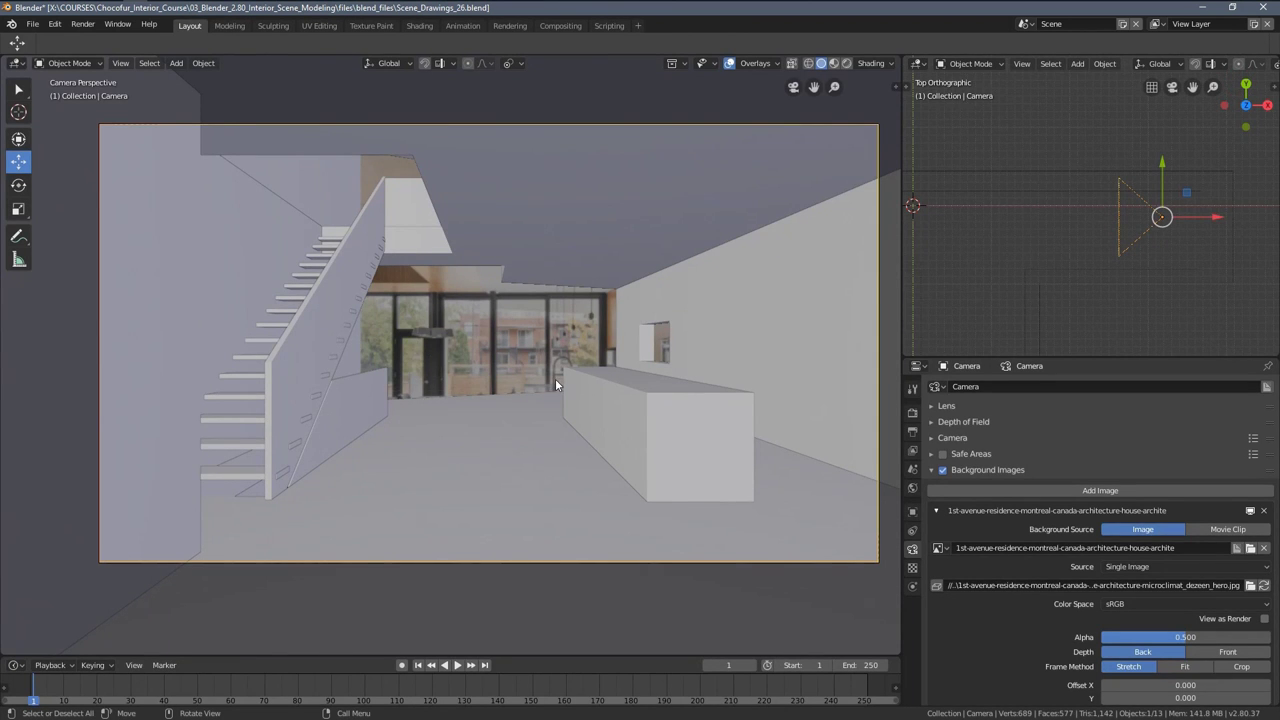
Switch the camera viewport to wireframe shading and select all objects so their edges stand out against the photo
scroll(556, 385, "down", 2)
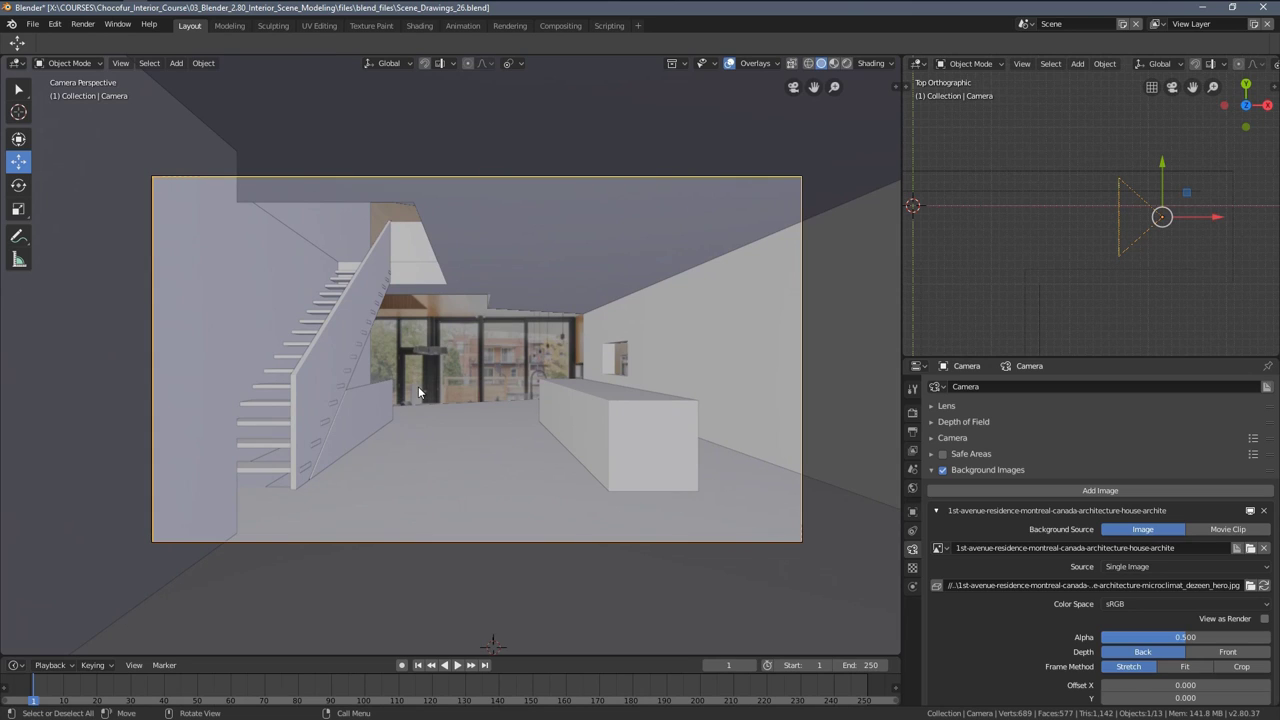
key("z")
left_click(322, 390)
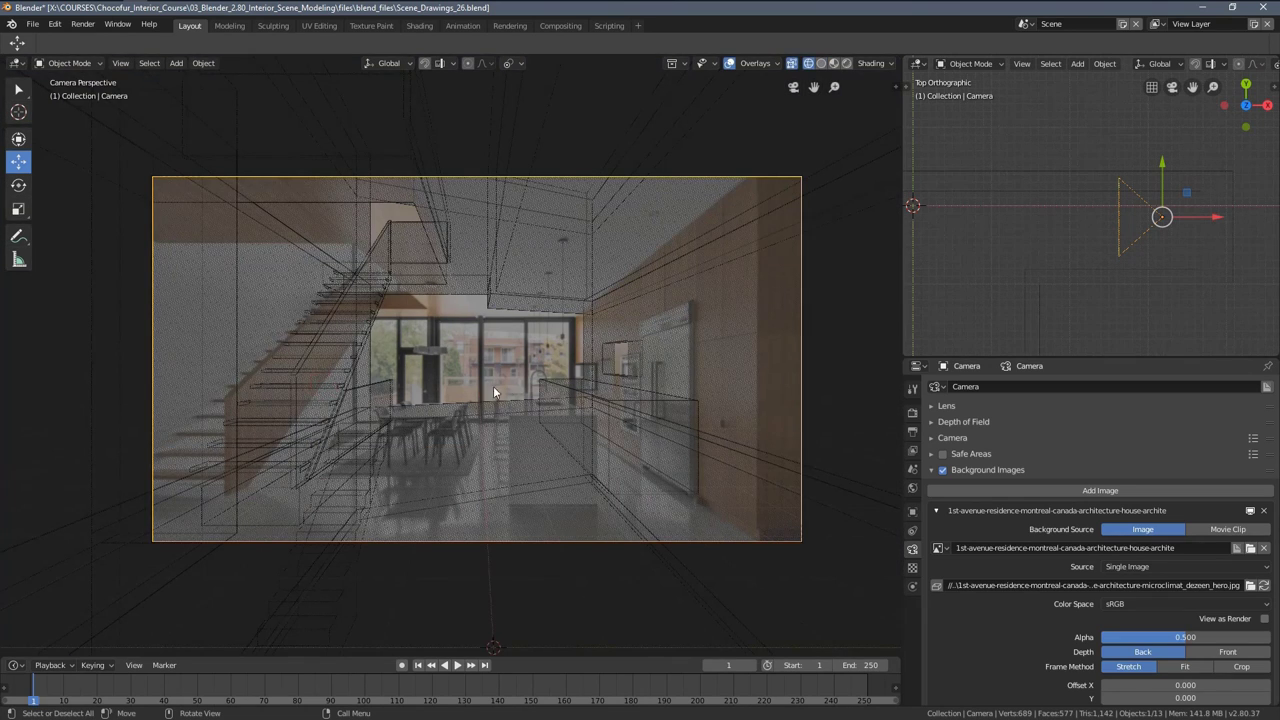
scroll(505, 390, "up", 2)
key("a")
scroll(537, 368, "up", 1)
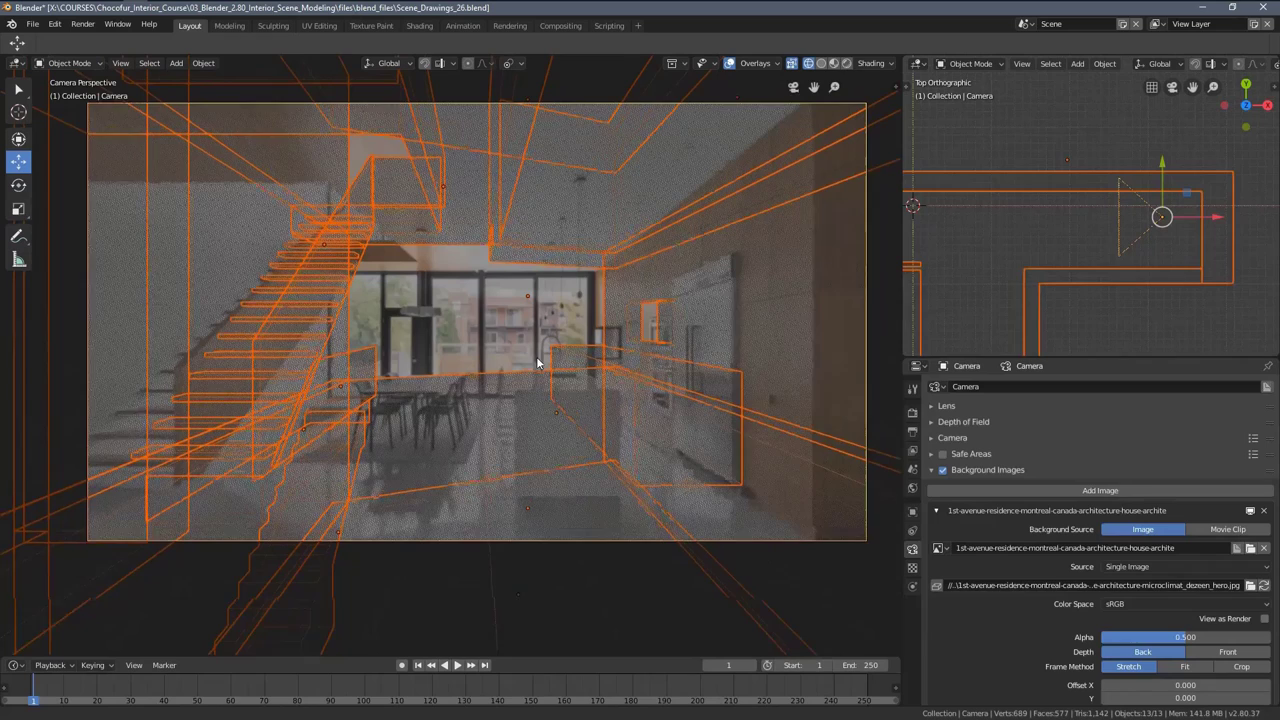
scroll(545, 378, "up", 1)
scroll(455, 370, "up", 1)
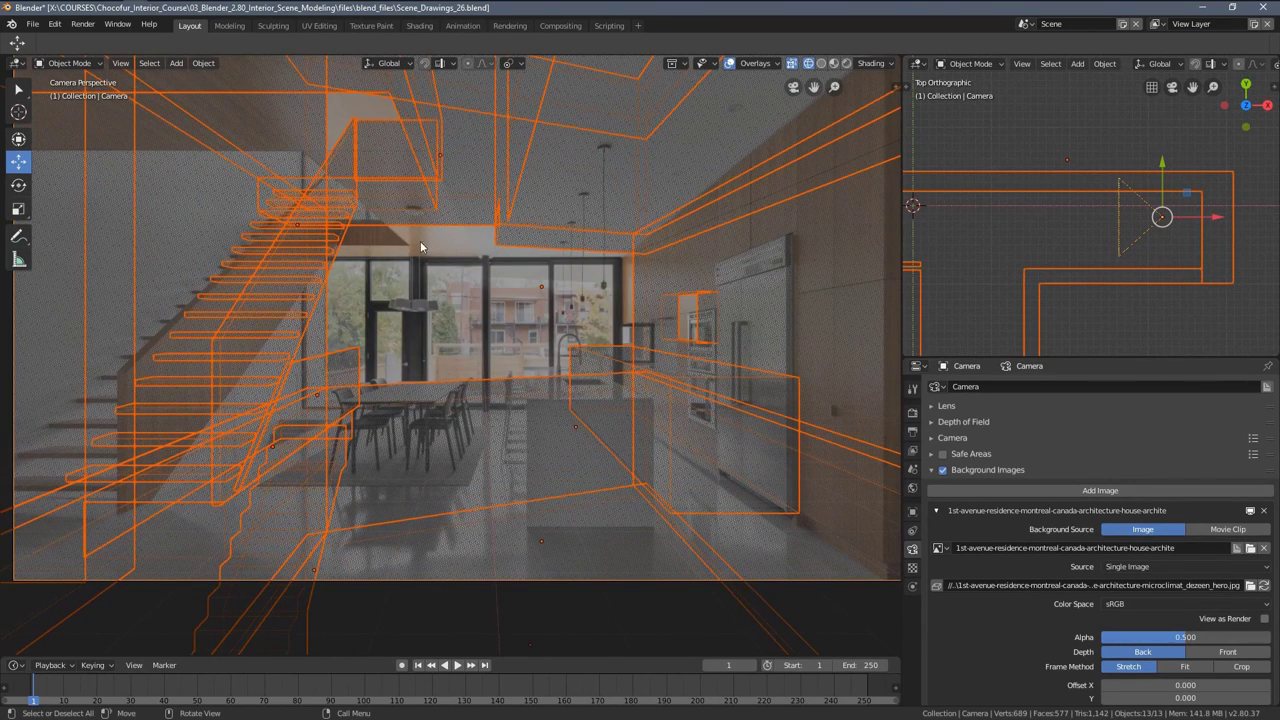
Compare the model's staircase, counter and wall edges with the background photo, checking the view in both solid and wireframe shading
middle_click_drag(420, 246, 477, 264, "shift")
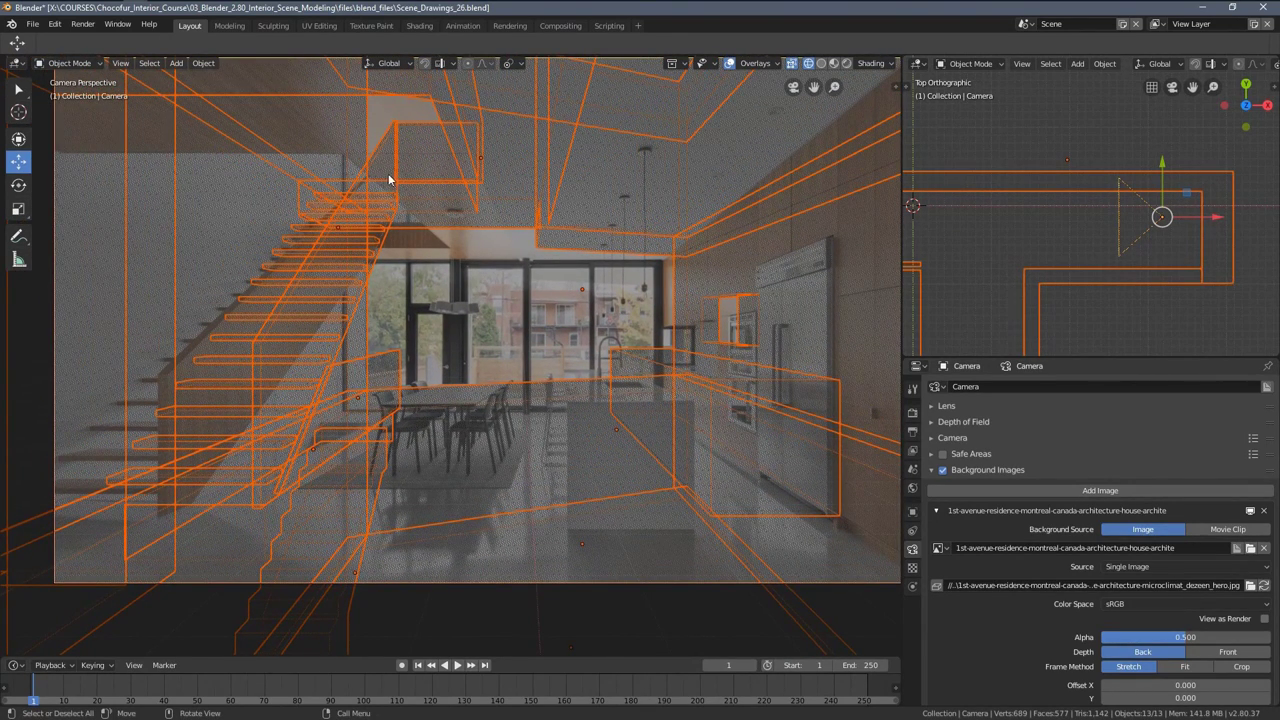
middle_click_drag(698, 408, 671, 428, "shift")
middle_click_drag(569, 422, 550, 446, "ctrl")
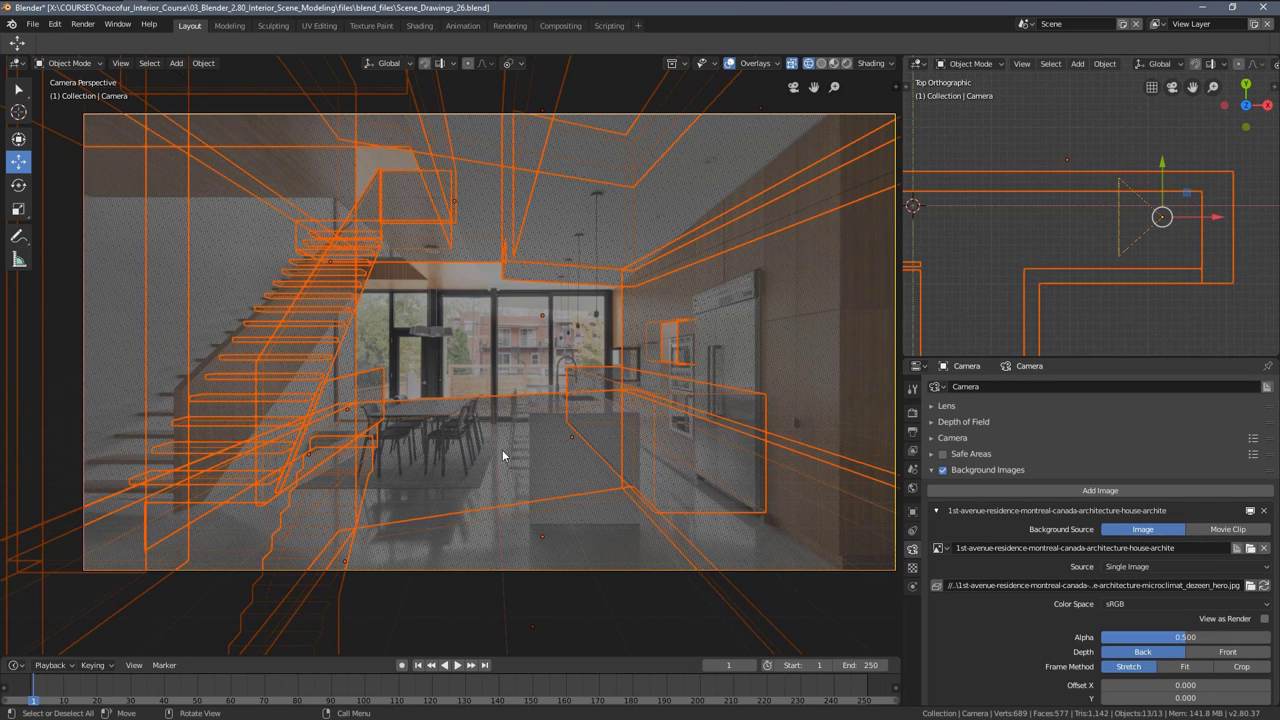
scroll(502, 449, "up", 2)
middle_click_drag(694, 463, 574, 393, "shift")
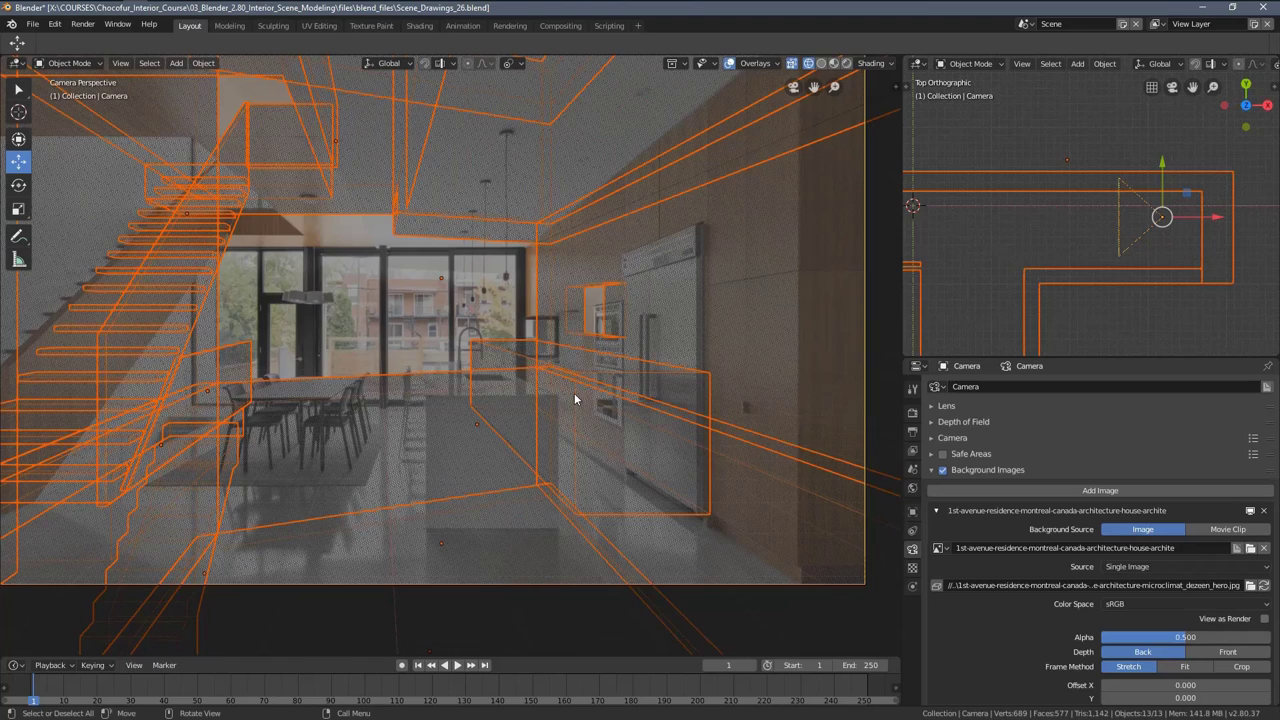
key("z")
left_click(643, 398)
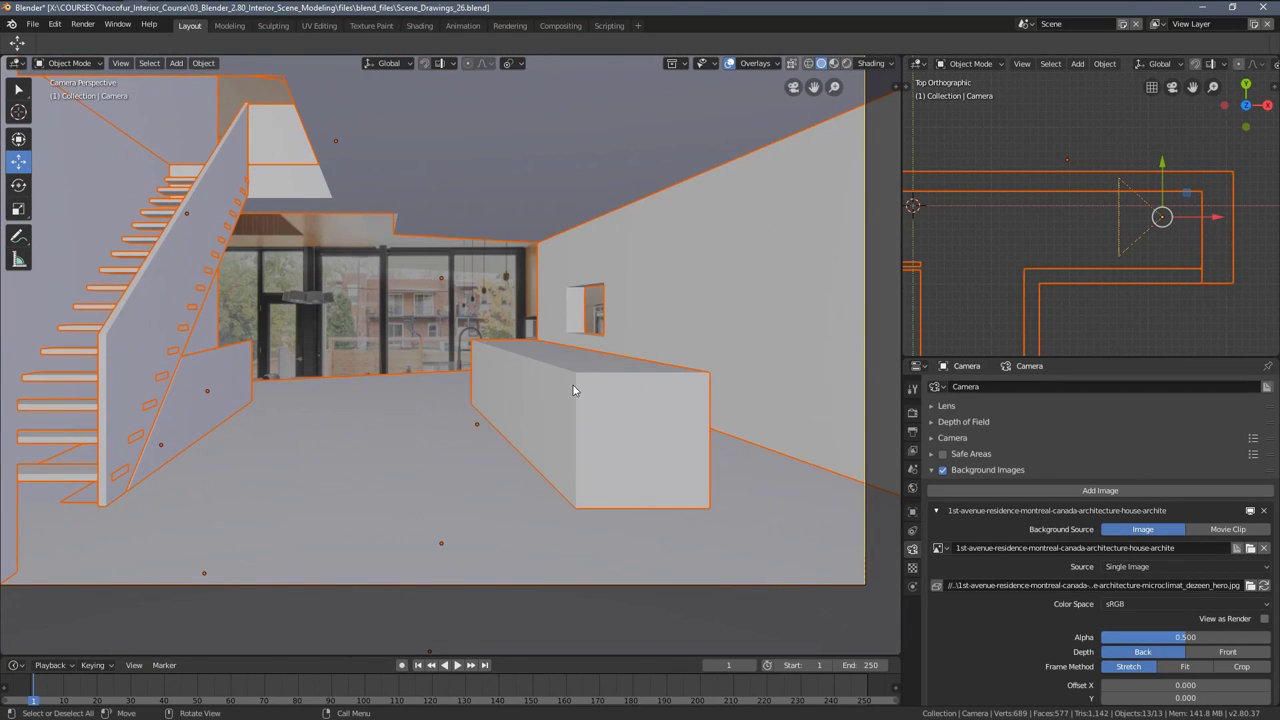
key("z")
left_click(503, 395)
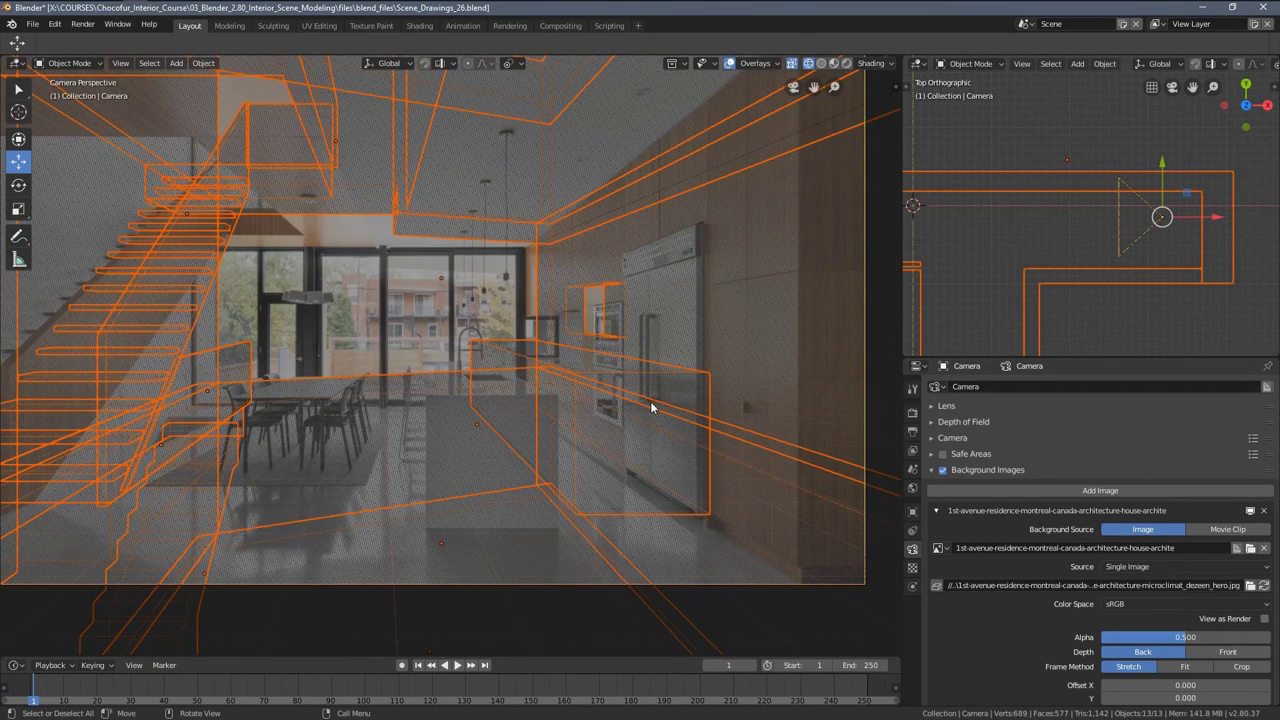
middle_click_drag(538, 395, 572, 420, "shift")
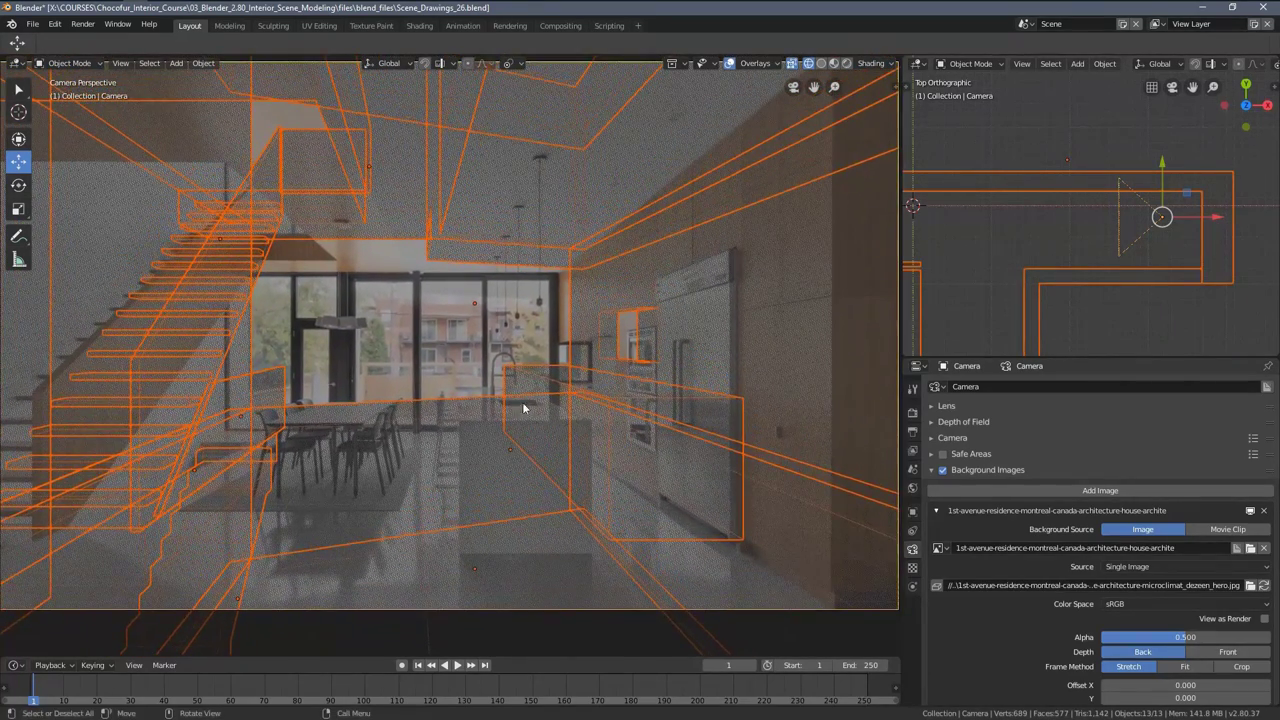
scroll(515, 385, "down", 1)
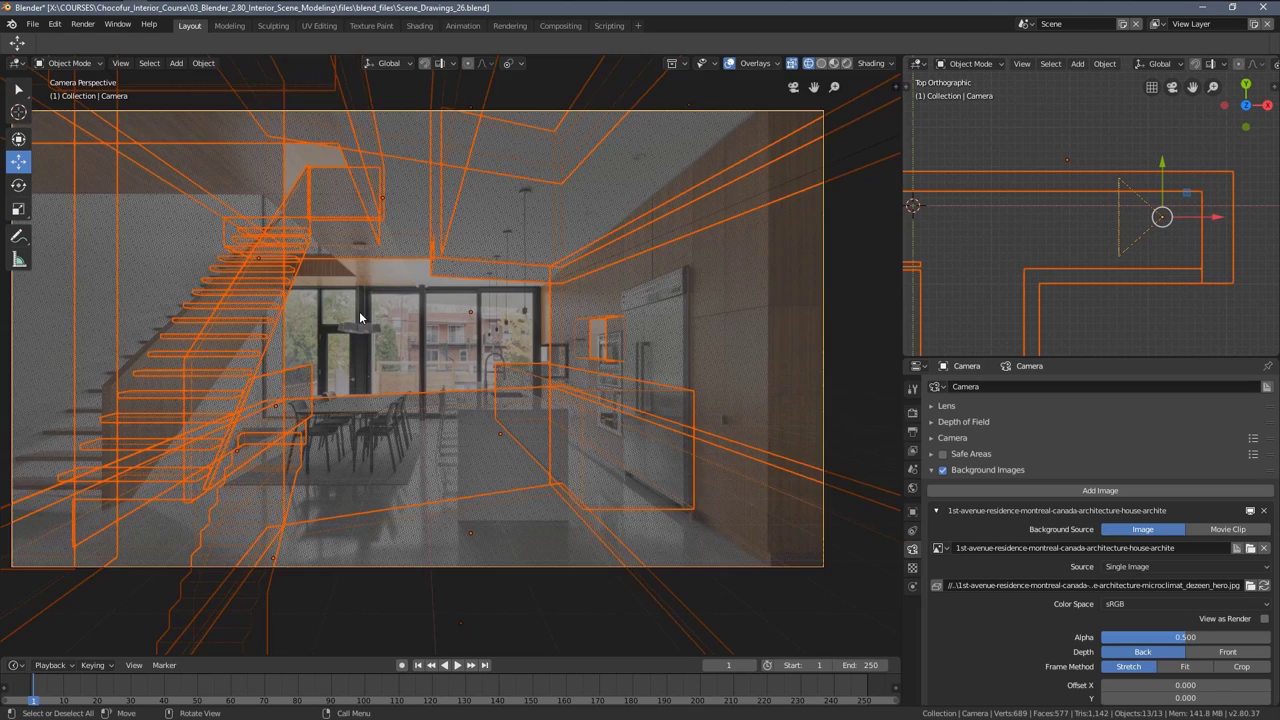
Examine how the wireframe's window wall, ceiling, kitchen wall and counter edges line up with the photo, up close and across the full frame
scroll(360, 313, "up", 1)
middle_click_drag(412, 271, 477, 286, "shift")
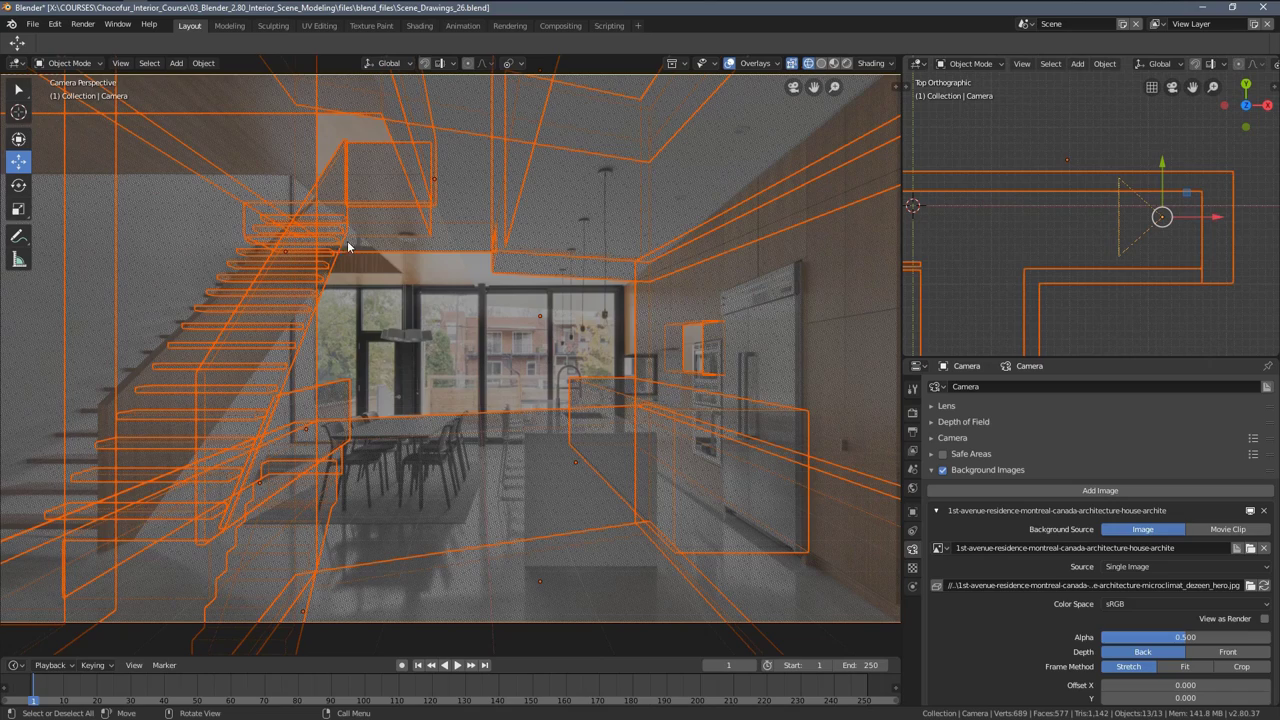
scroll(382, 276, "up", 2)
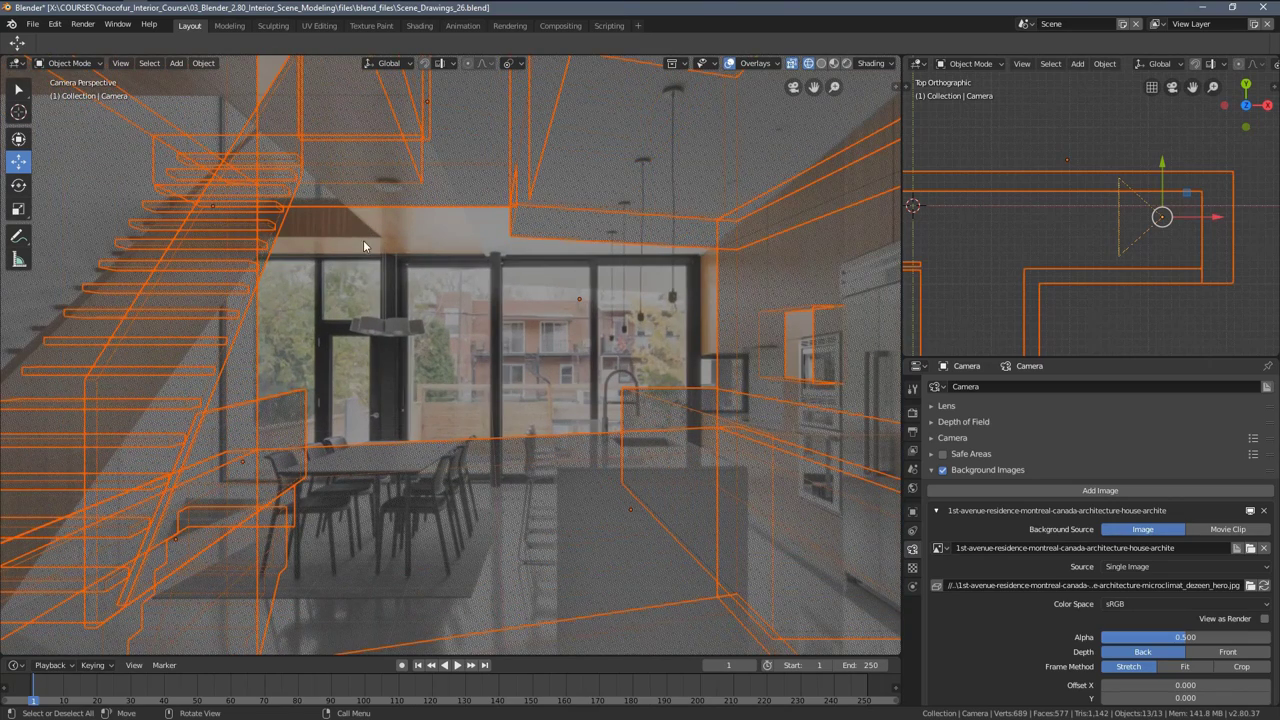
middle_click_drag(594, 294, 396, 350, "shift")
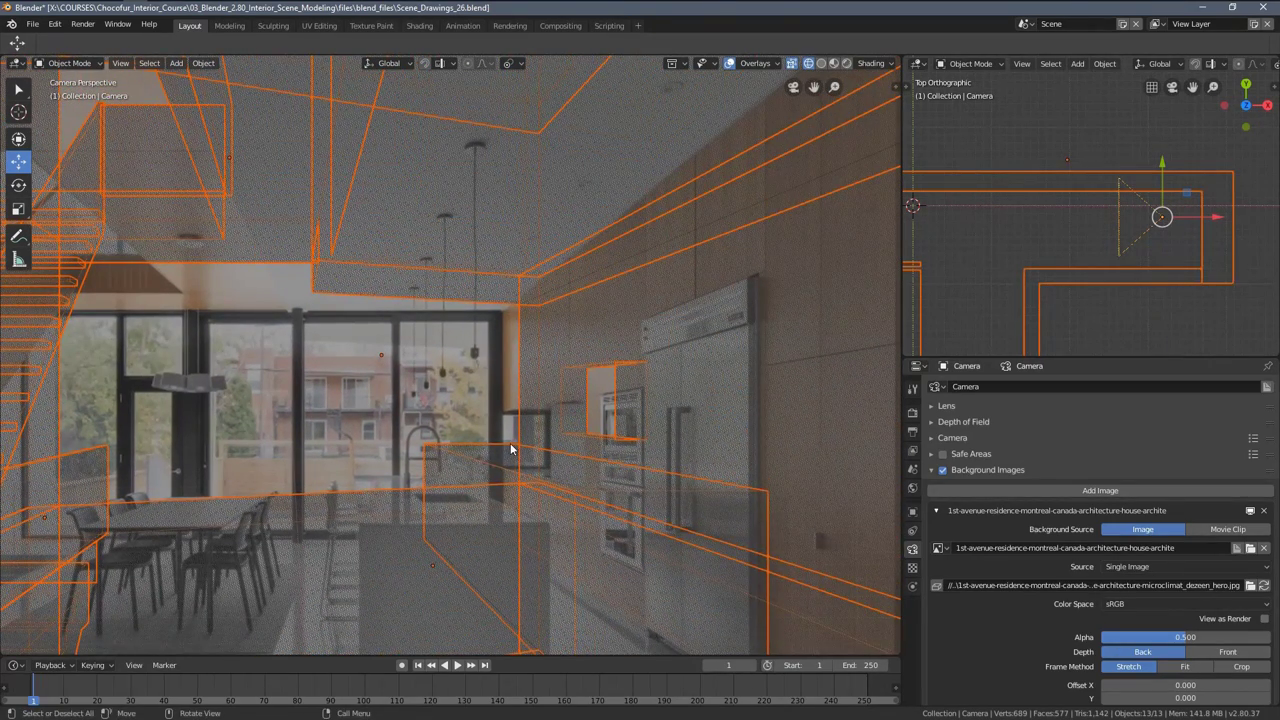
middle_click_drag(510, 449, 648, 312, "shift")
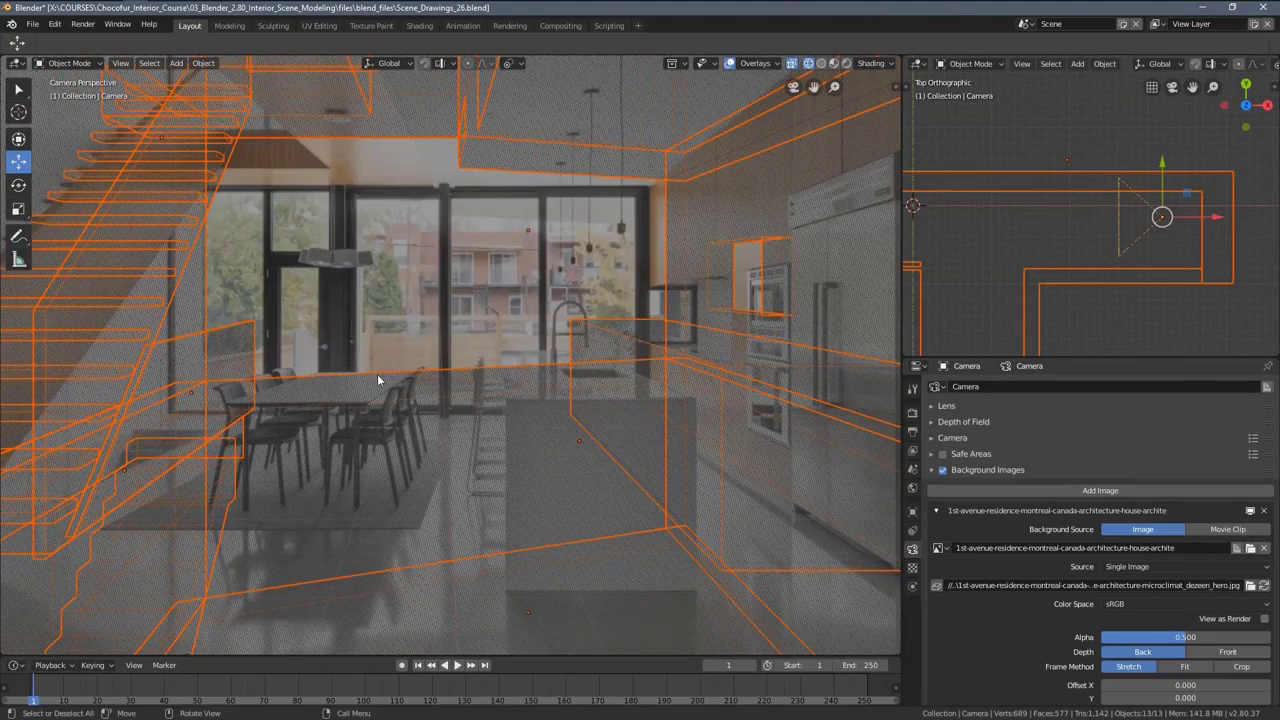
scroll(470, 380, "down", 2)
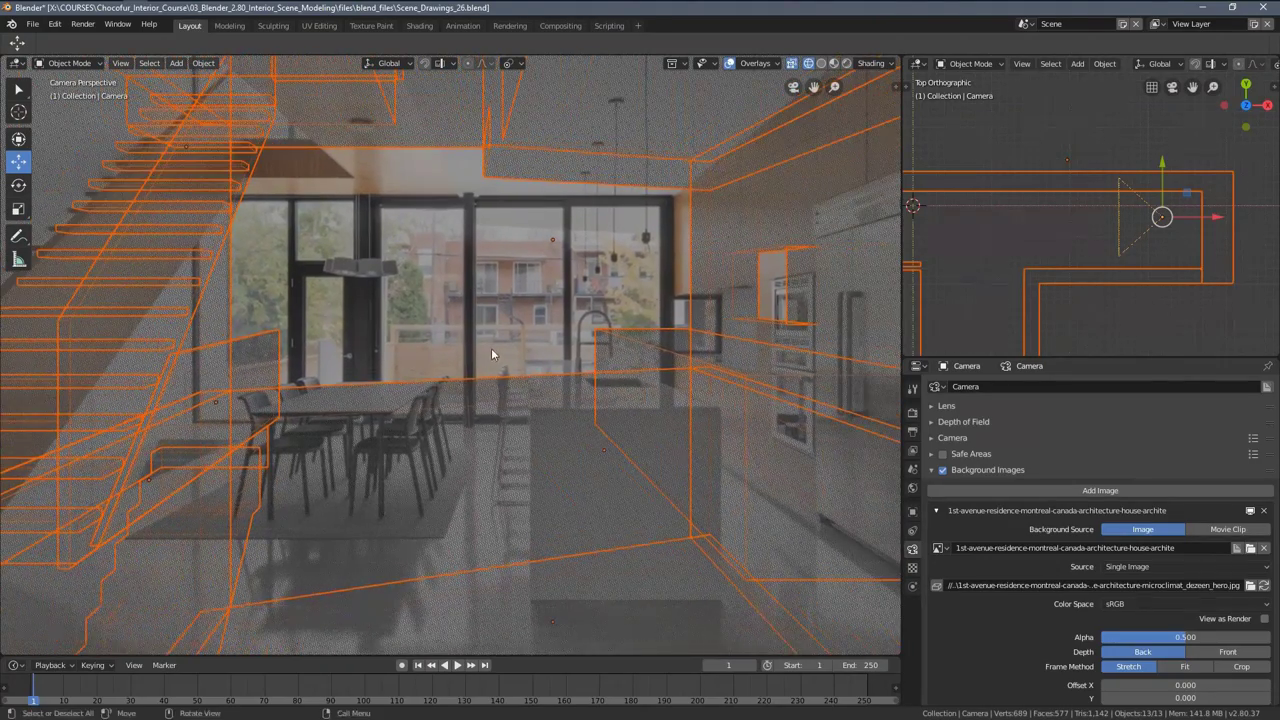
scroll(502, 389, "down", 3)
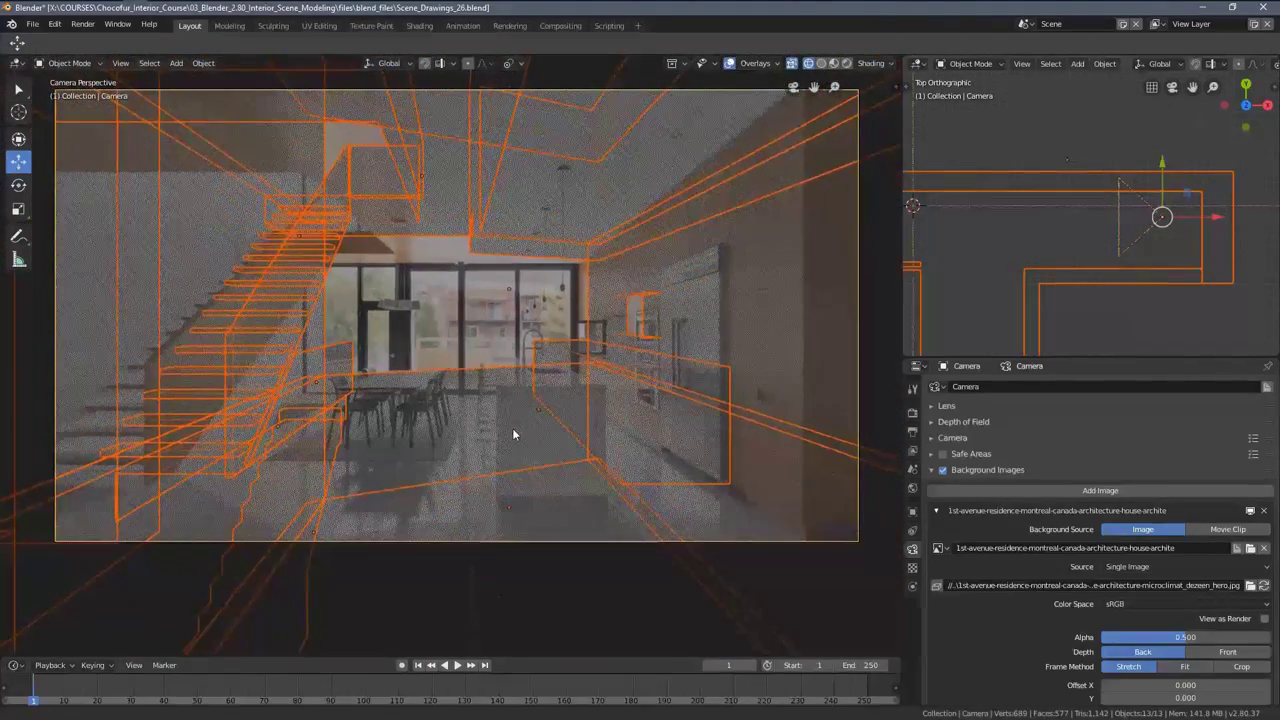
middle_click_drag(515, 378, 523, 408, "shift")
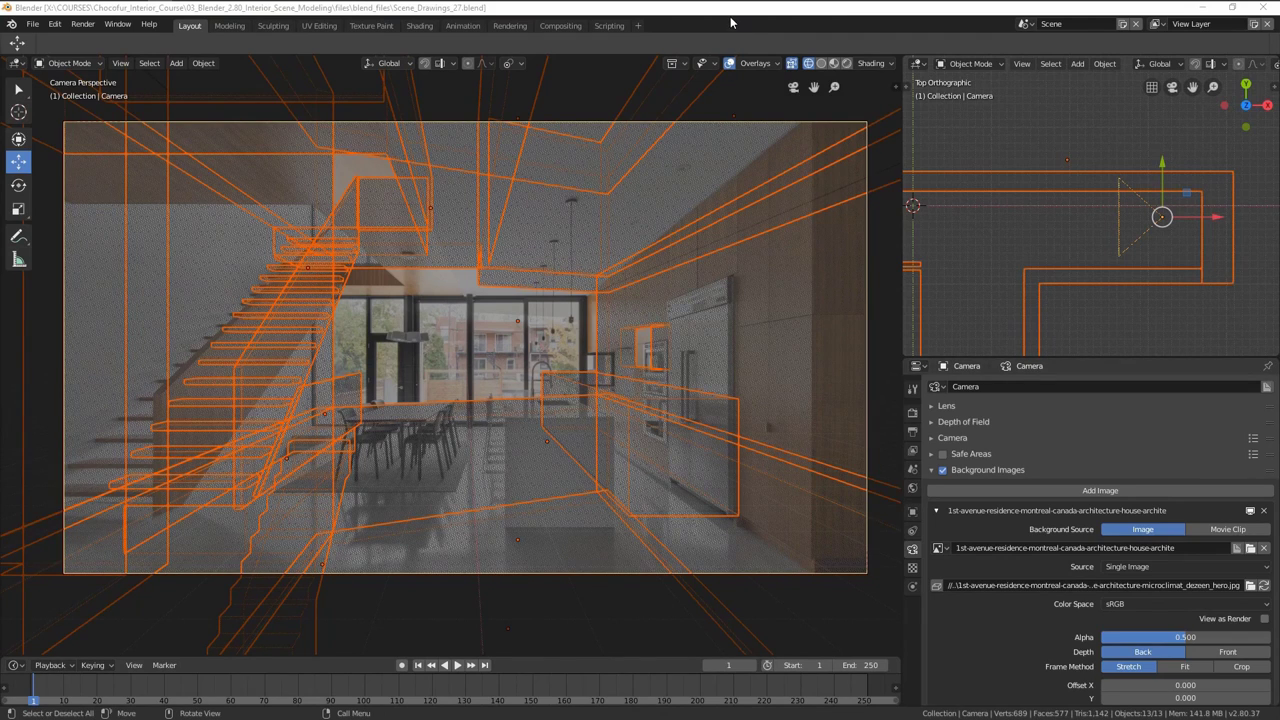
Switch the camera view to solid shading and delete the kitchen counter block
key("Home")
key("z")
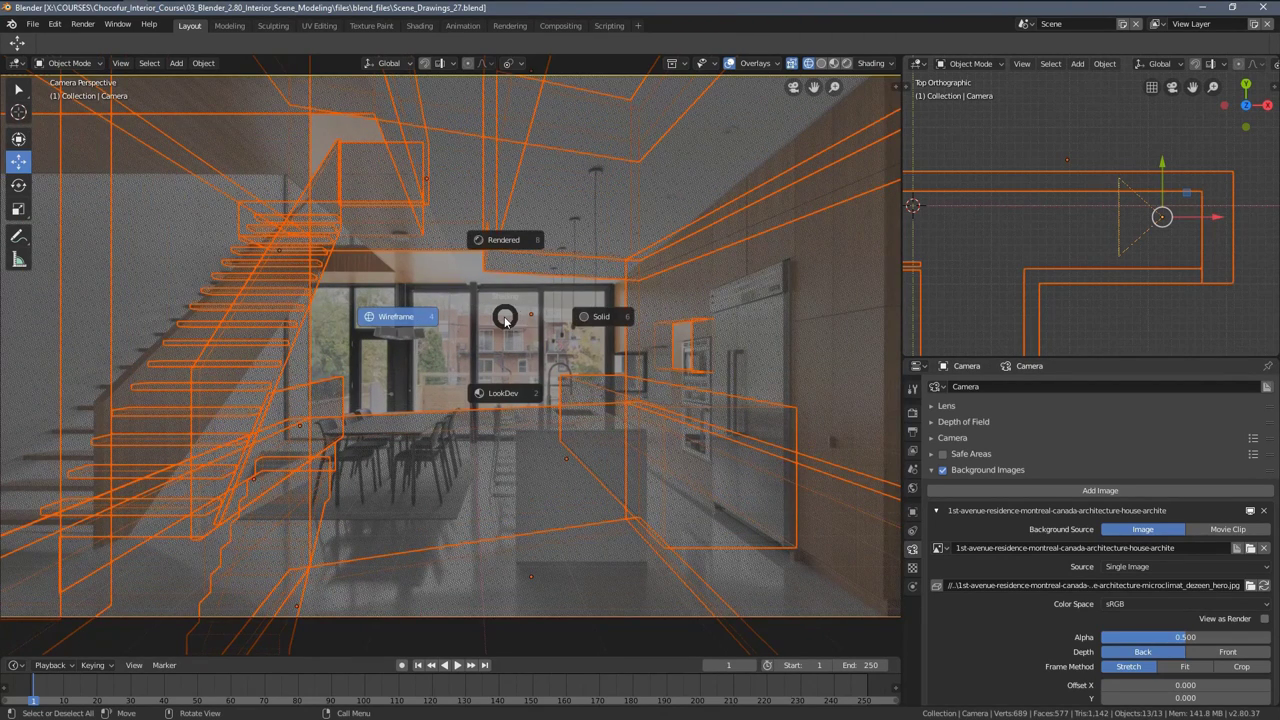
left_click(598, 317)
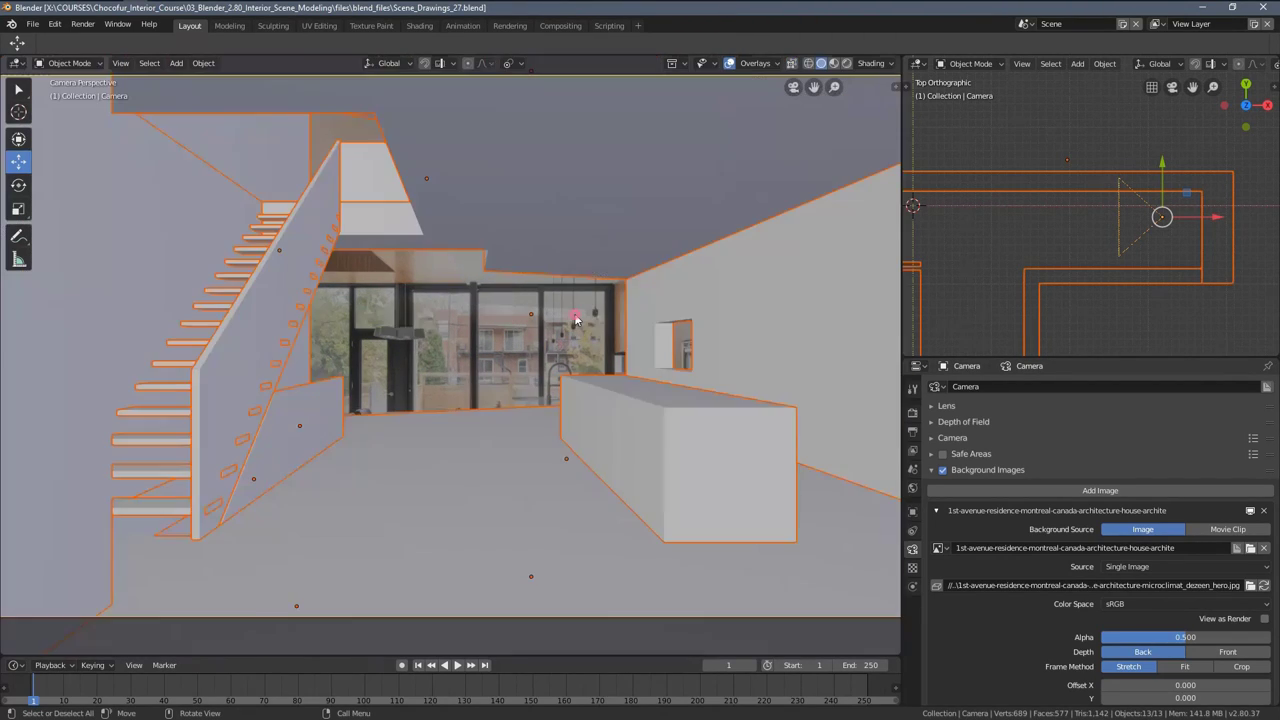
scroll(602, 393, "up", 3)
left_click(587, 410)
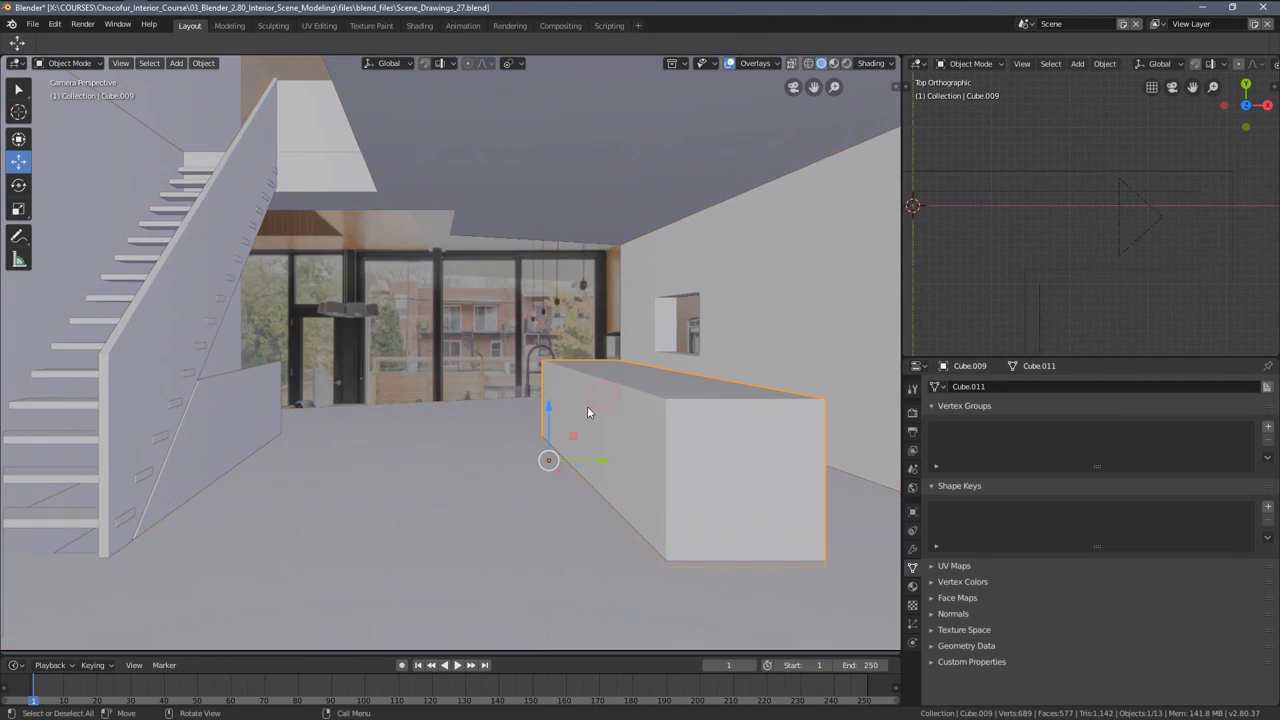
middle_click_drag(647, 422, 585, 417, "shift")
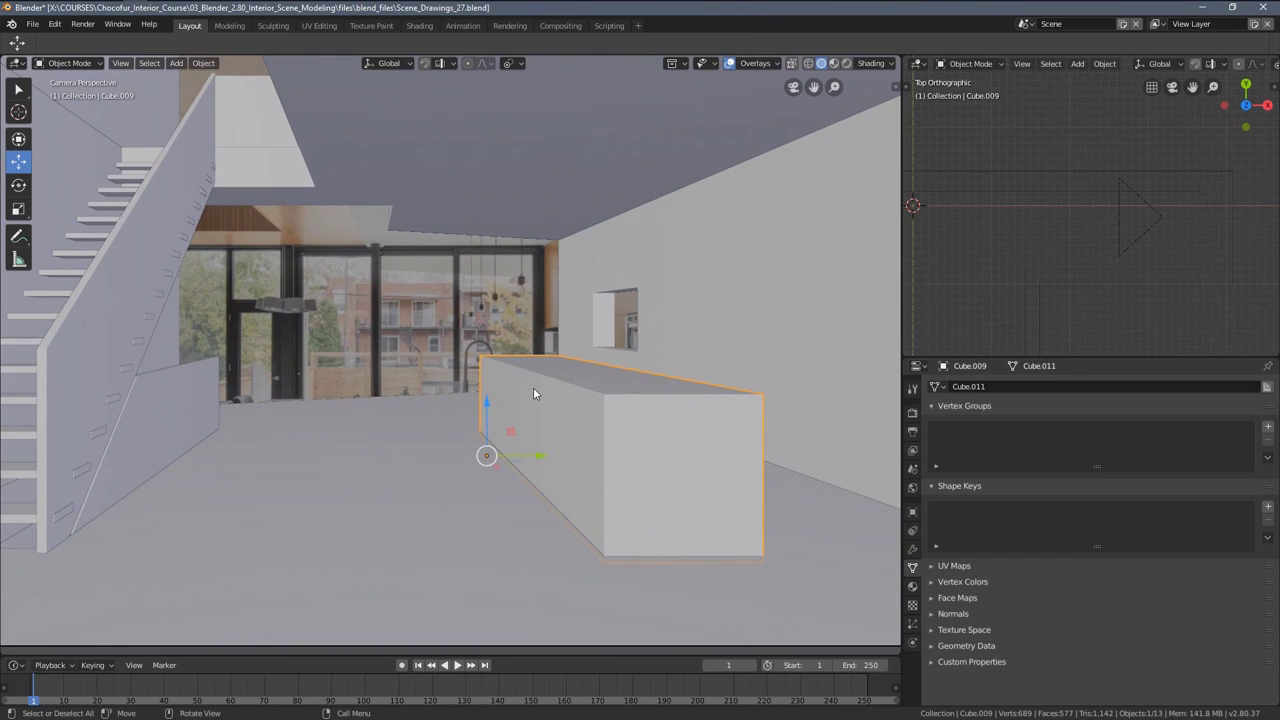
key("Delete")
middle_click_drag(441, 377, 546, 449)
scroll(546, 443, "down", 2)
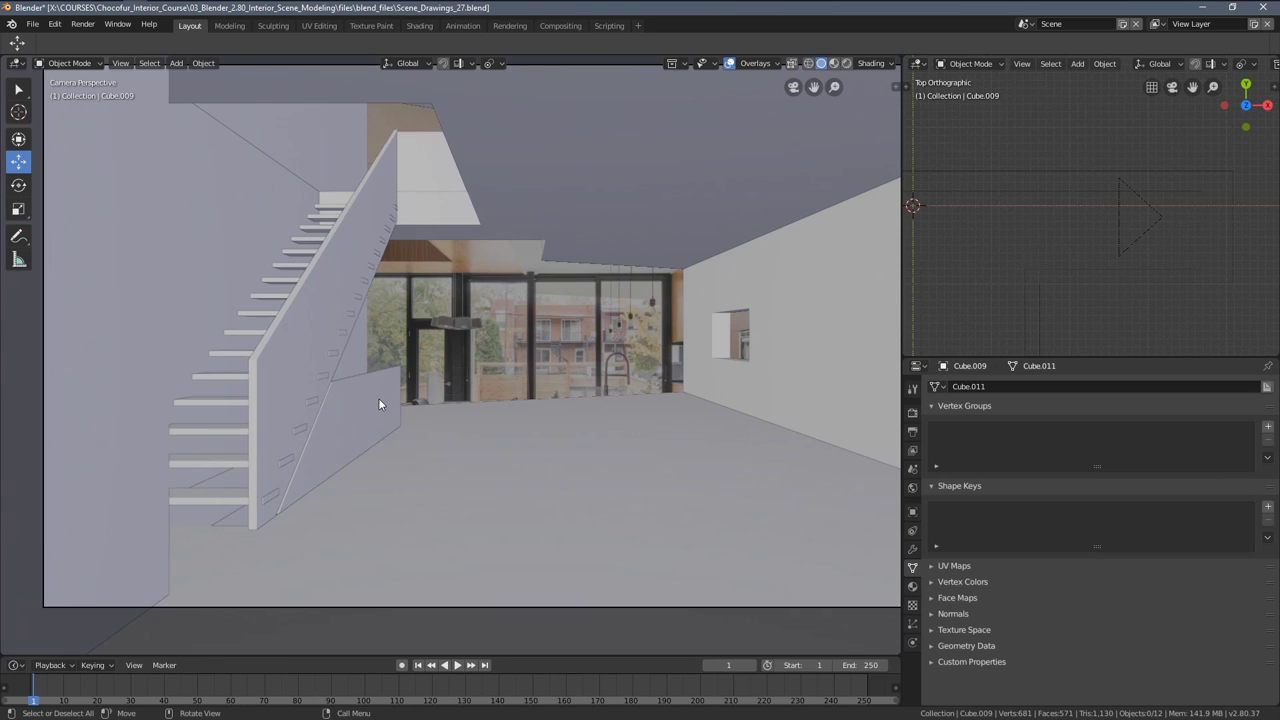
Delete the low wall beside the stairs, the slanted stair railing panel and the white block above the landing
left_click(371, 401)
left_click(333, 295, "shift")
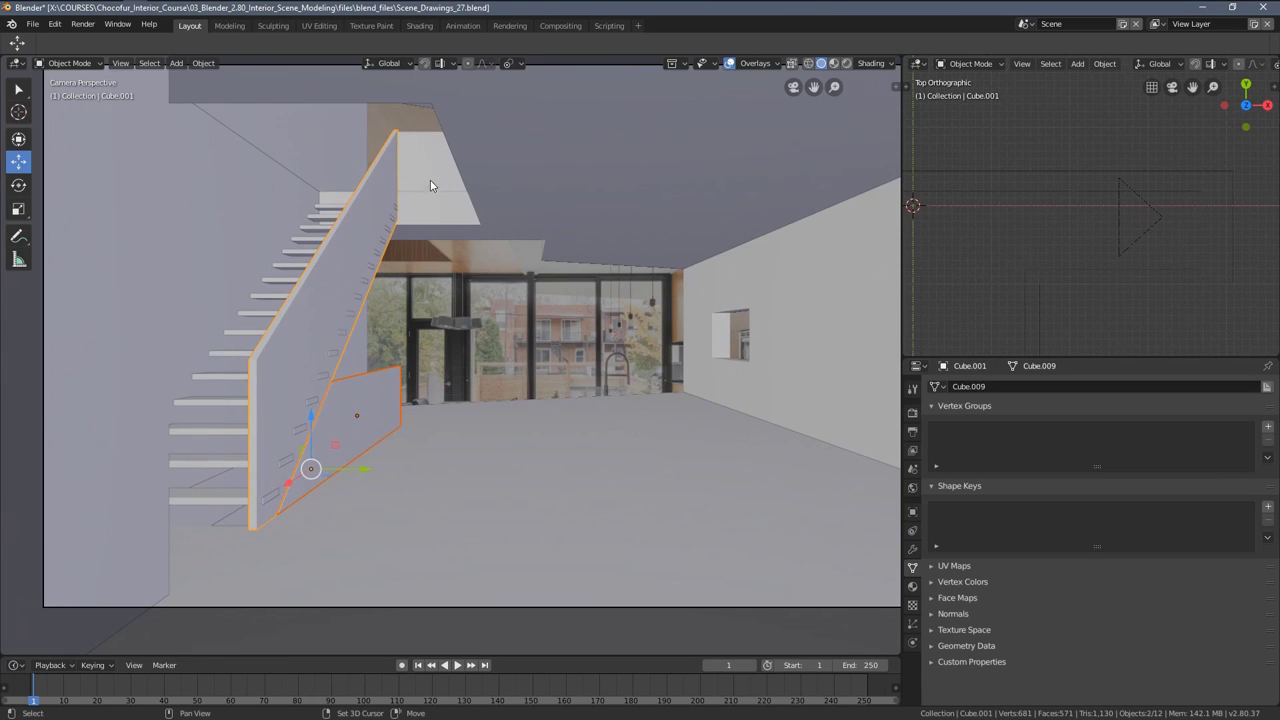
left_click(431, 159, "shift")
key("Delete")
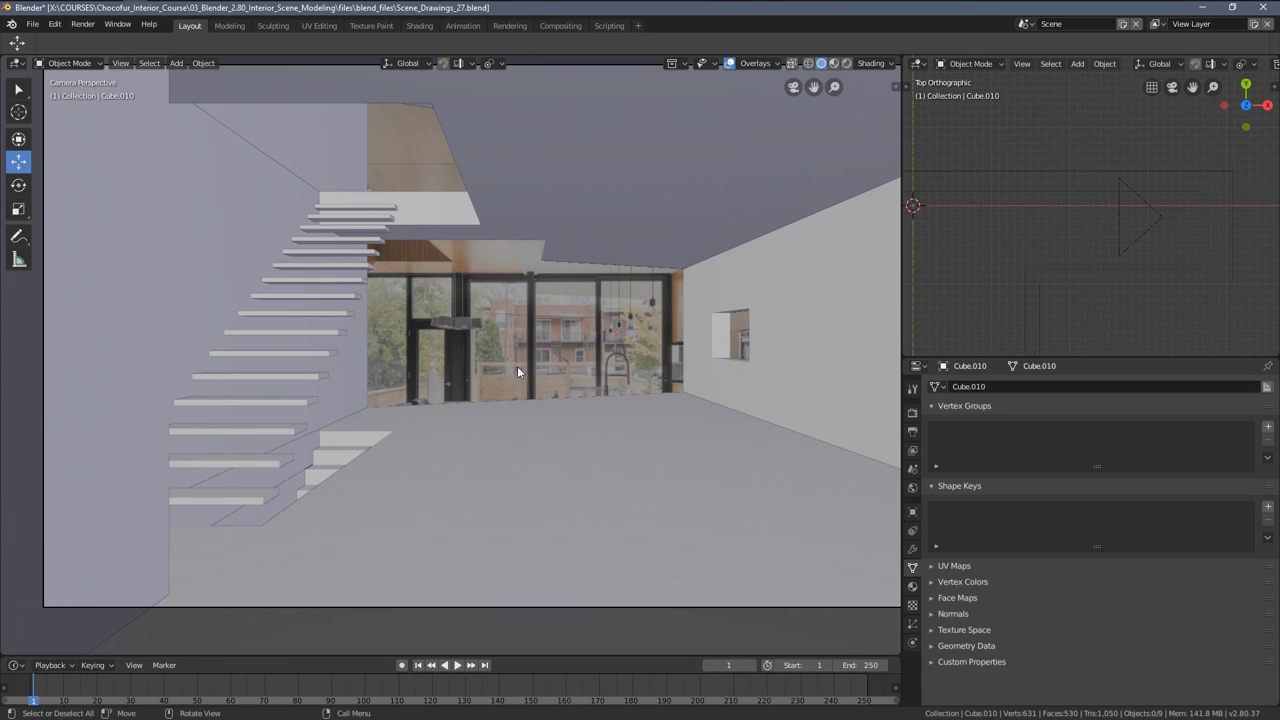
Select the ceiling, floor and side walls in turn to check which room parts remain for matching
middle_click_drag(530, 347, 456, 406, "shift")
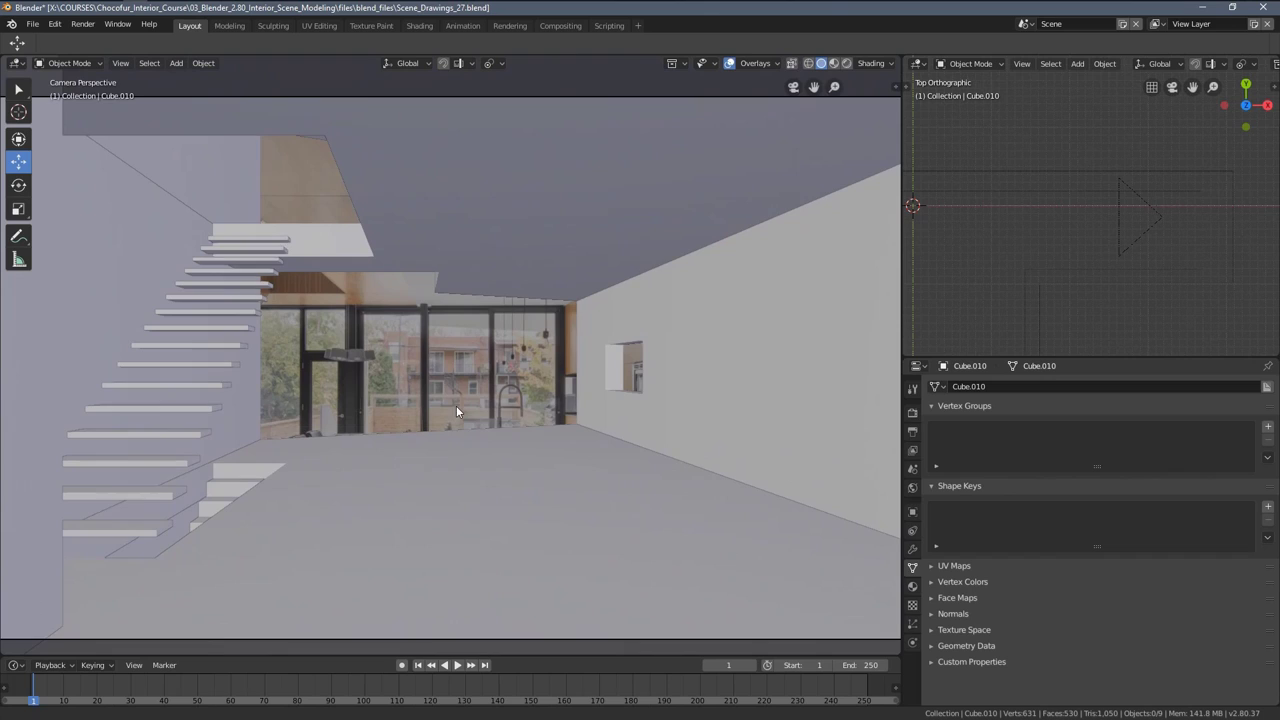
left_click(445, 240)
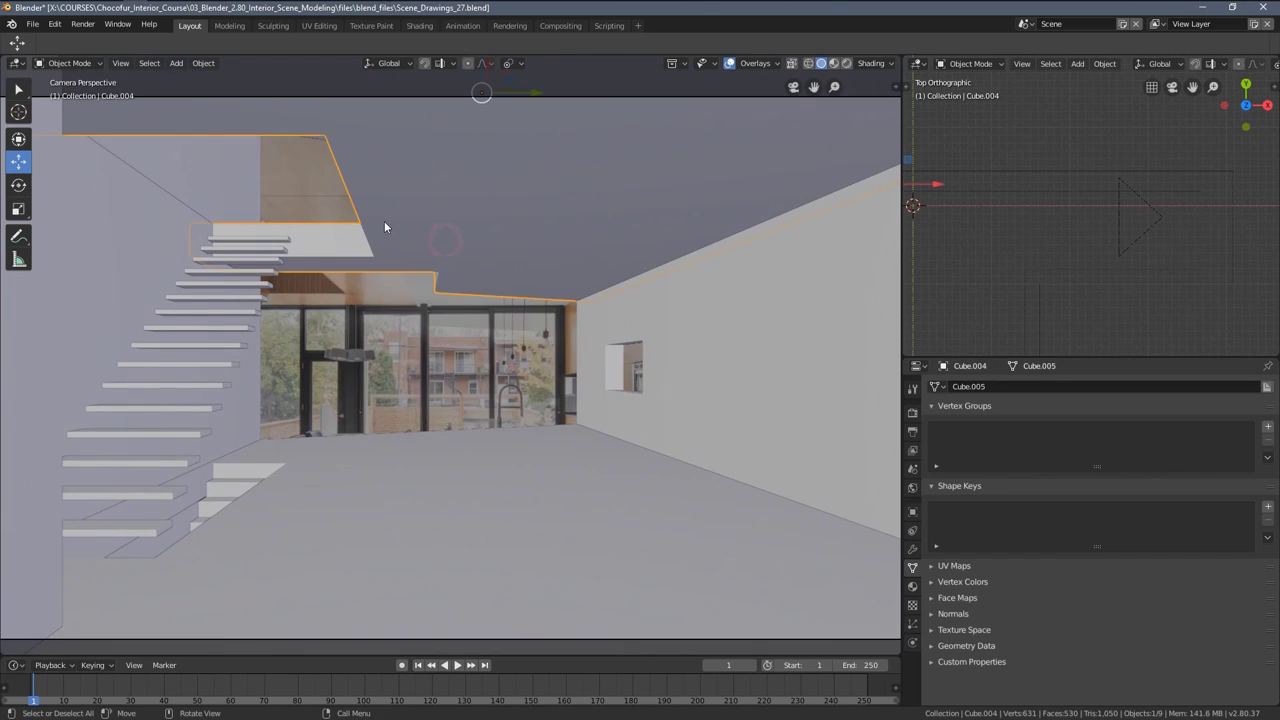
left_click(388, 469)
left_click(475, 263)
left_click(227, 336)
scroll(467, 382, "down", 3)
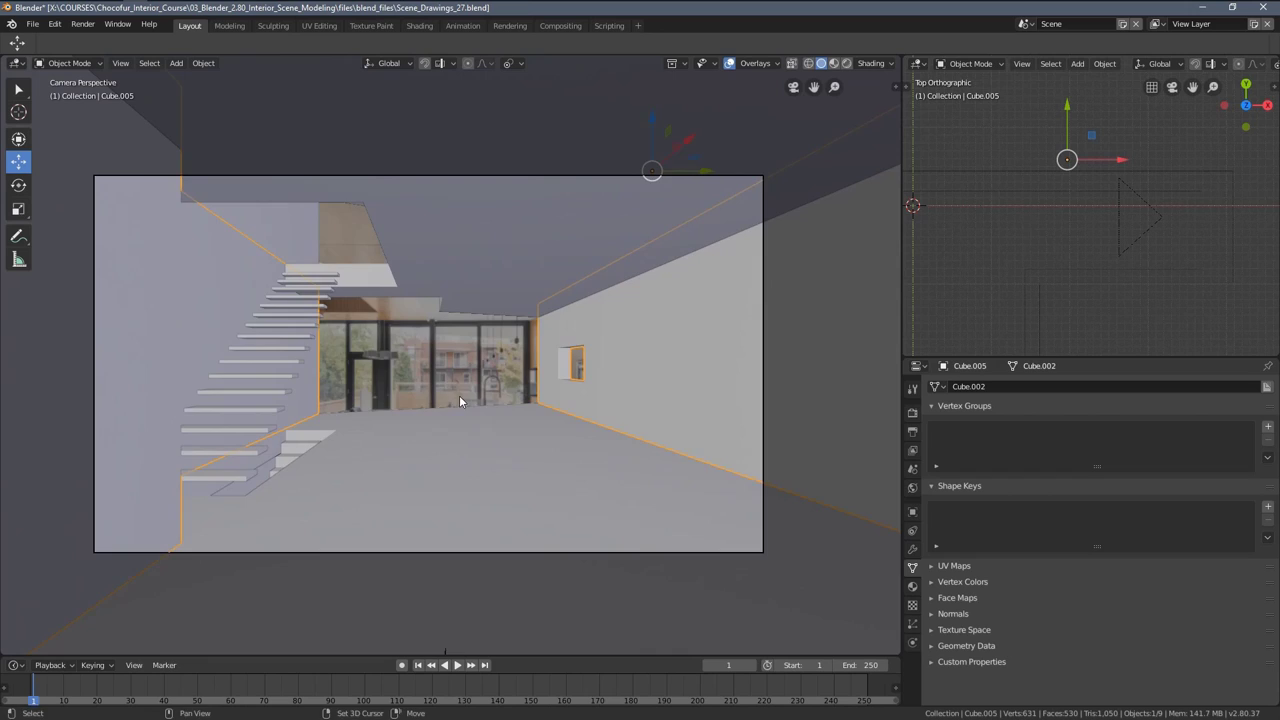
Return the camera view to wireframe shading and select all remaining objects so their edges stand out over the photo
scroll(459, 395, "up", 1)
key("z")
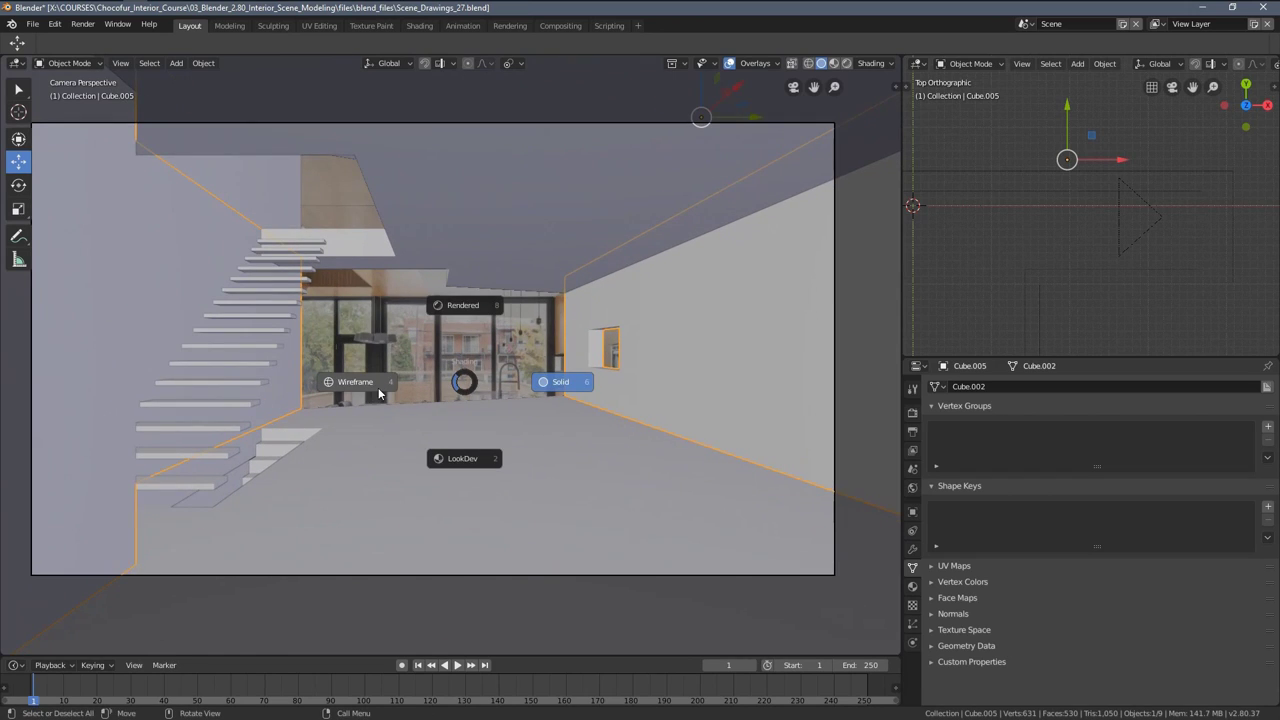
left_click(379, 394)
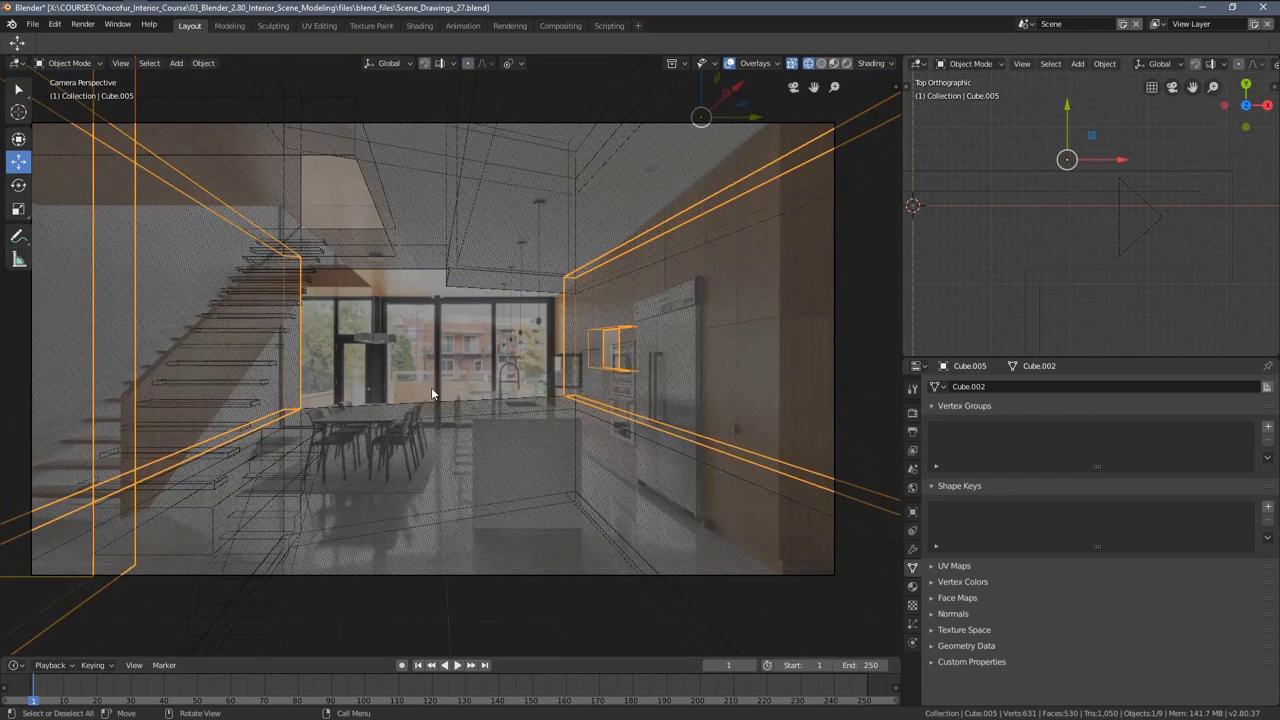
key("a")
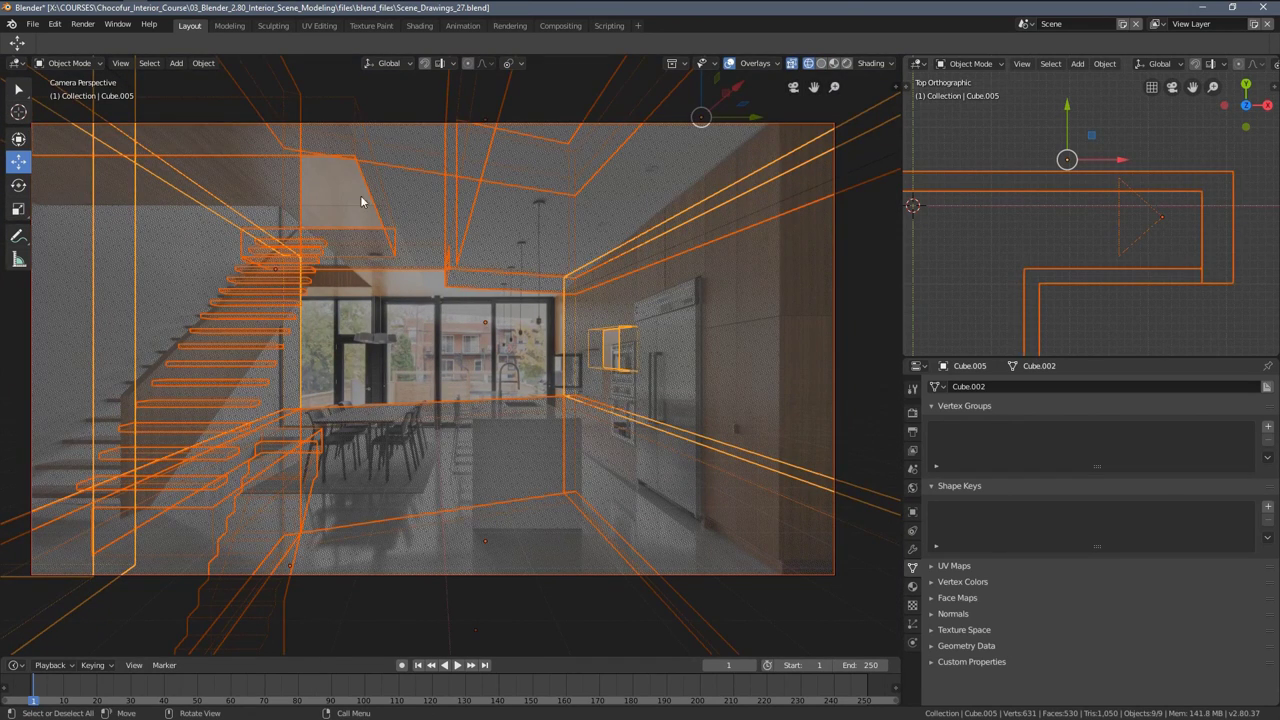
middle_click_drag(348, 425, 390, 400, "shift")
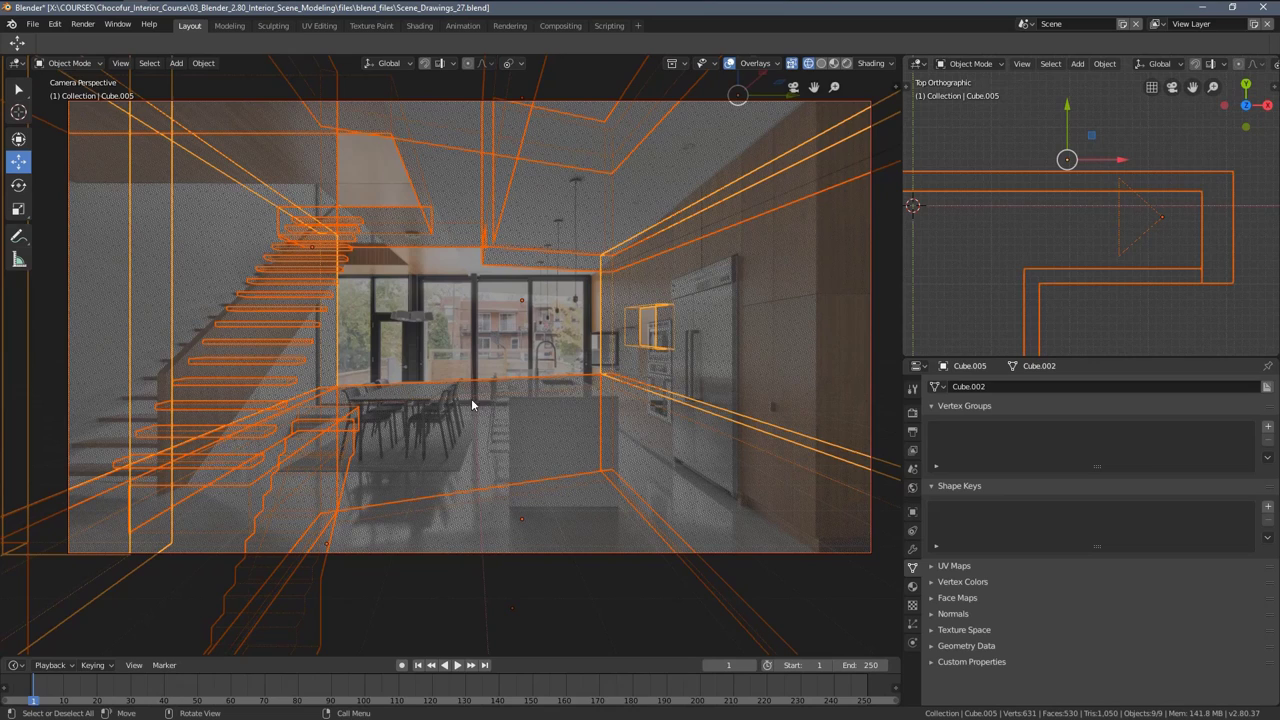
Select the camera, raise its background image's alpha to 0.850 and set the frame method to Fit
left_click(1156, 230)
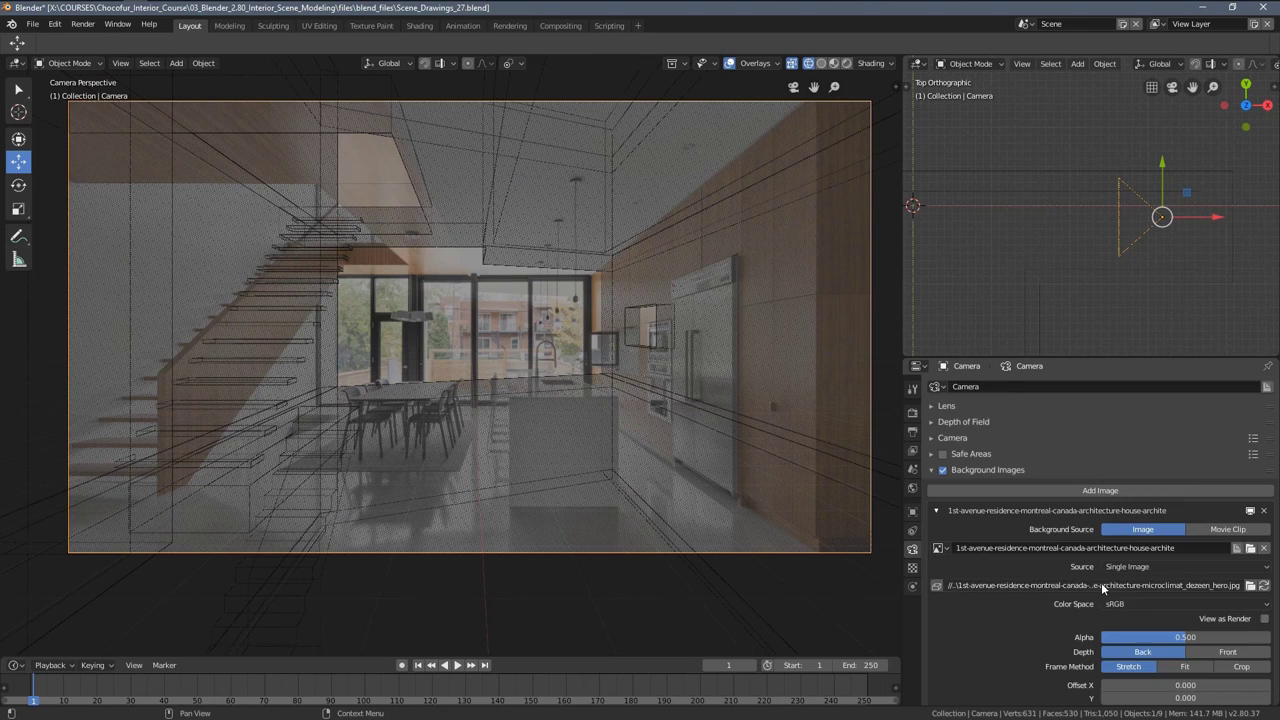
scroll(1101, 582, "down", 3)
scroll(1140, 592, "up", 2)
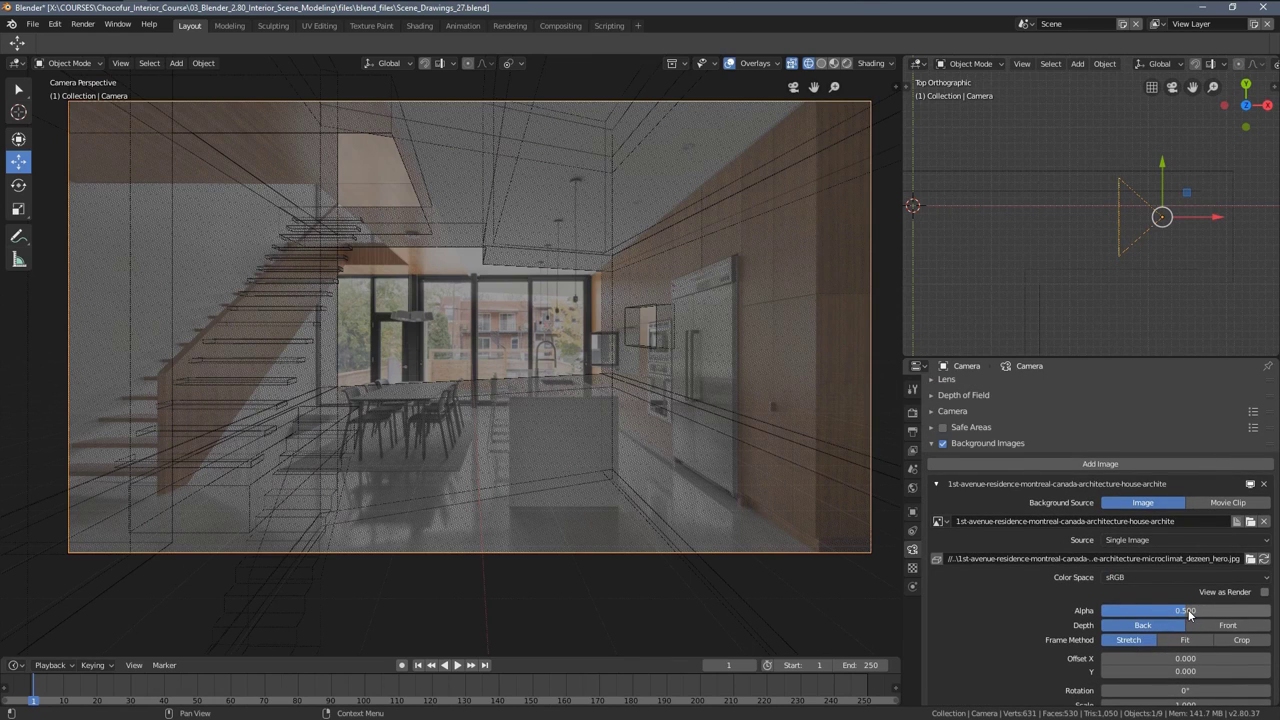
left_click_drag(1188, 614, 1248, 616)
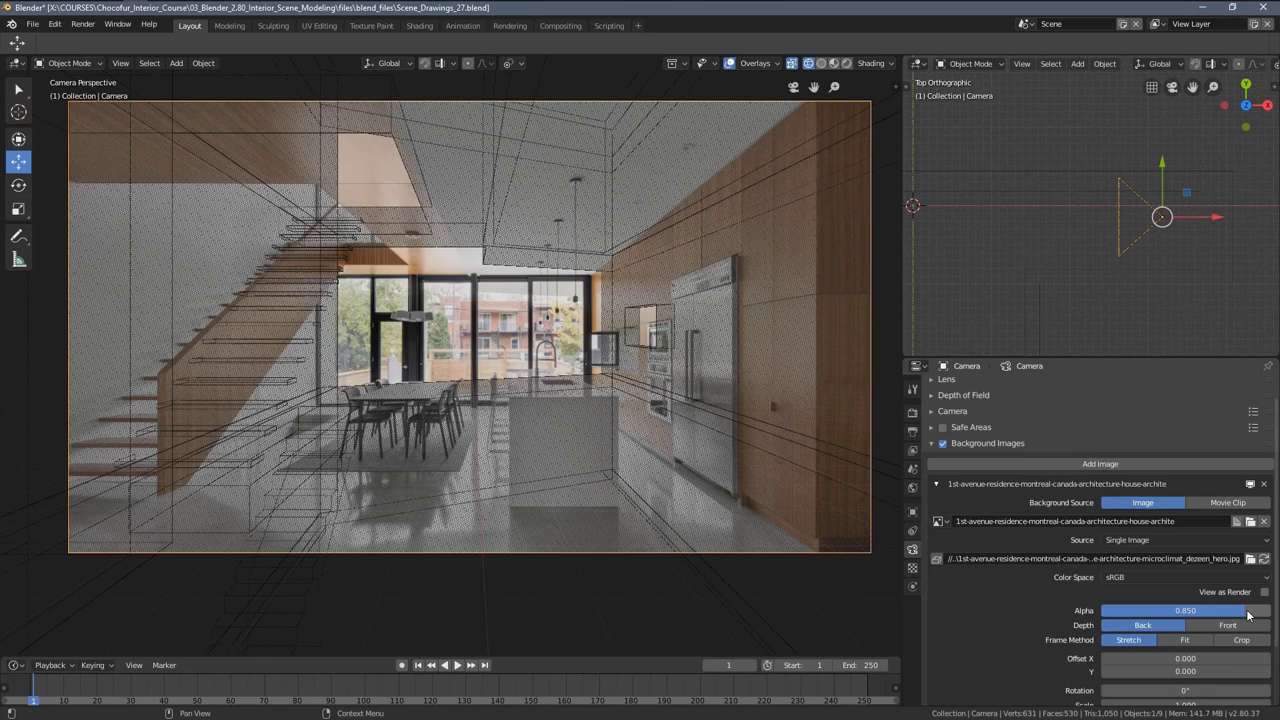
left_click(1185, 645)
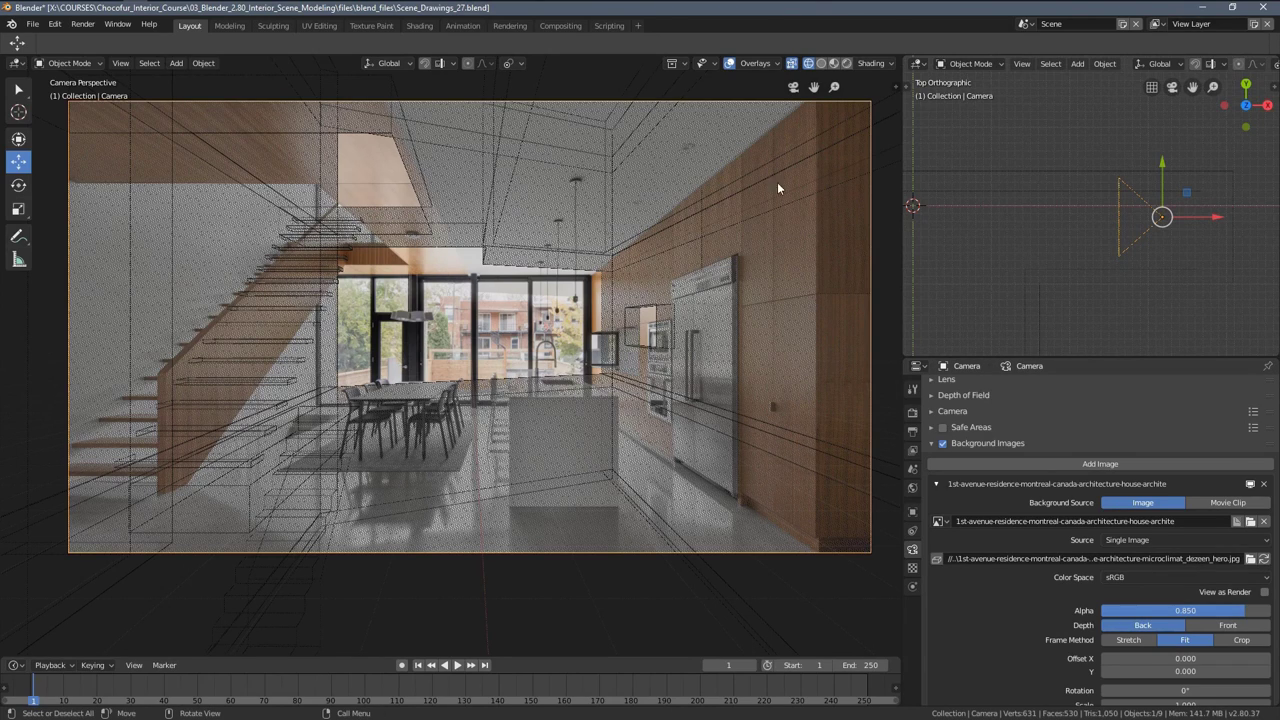
Check the scene's output resolution and aspect settings, and return to the camera's background image settings
left_click(912, 413)
left_click(912, 432)
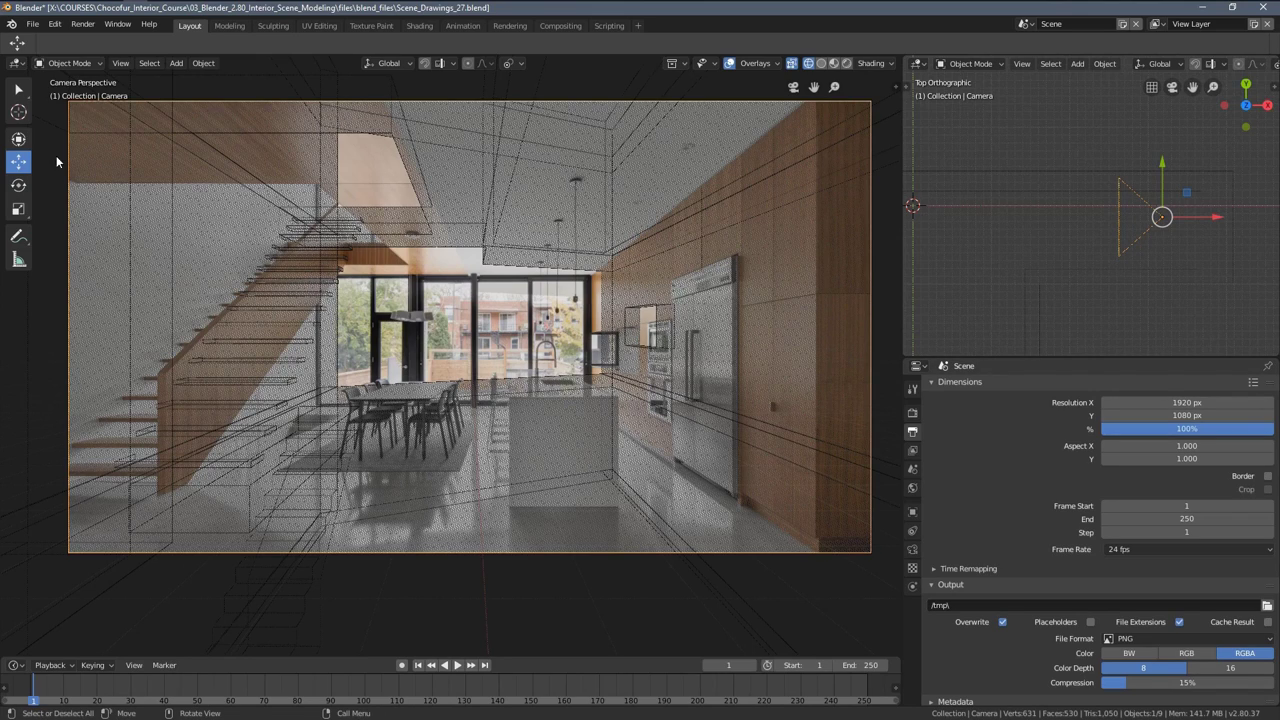
left_click(912, 548)
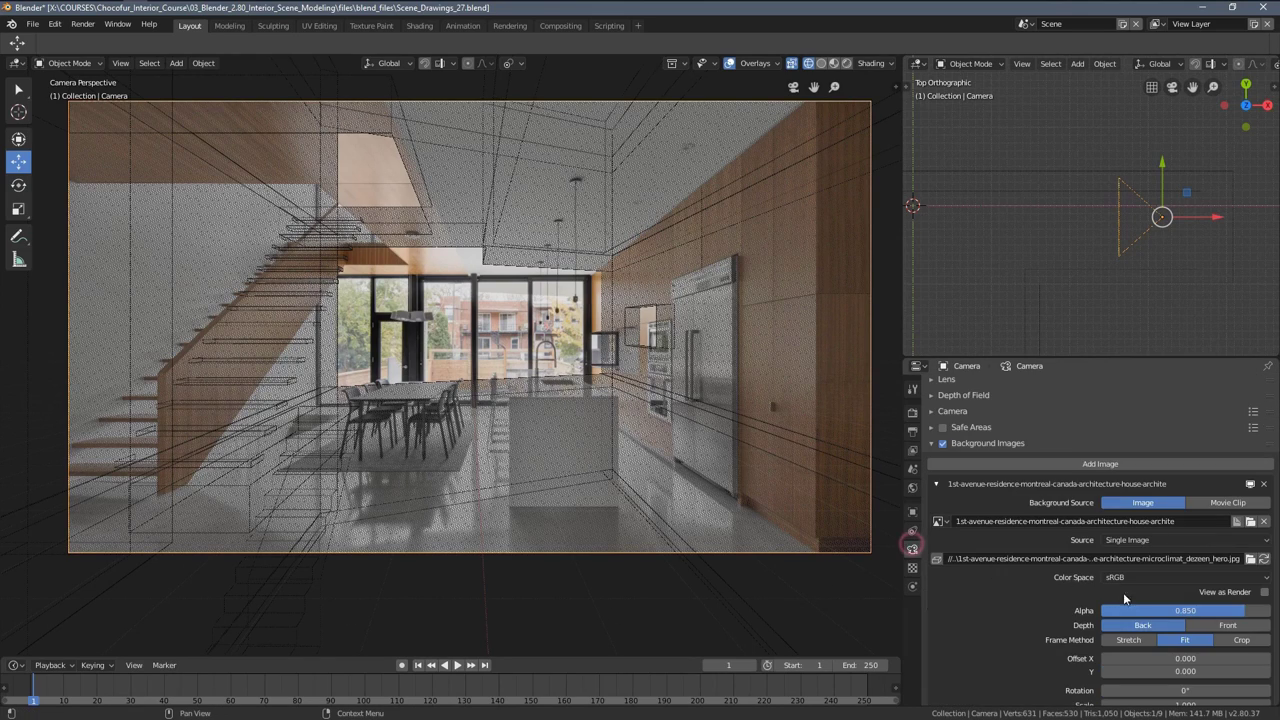
Compare the Stretch and Fit frame methods for the background image against the camera frame and settle on Fit
left_click(1185, 643)
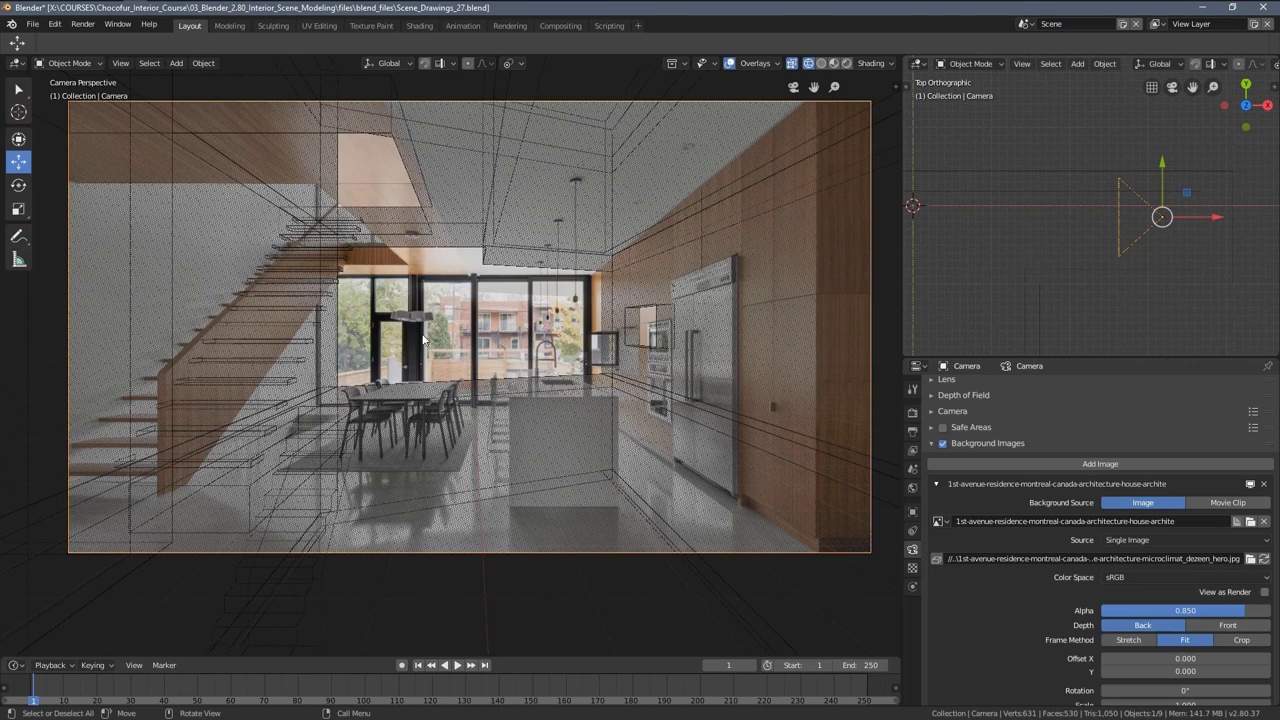
left_click(1117, 643)
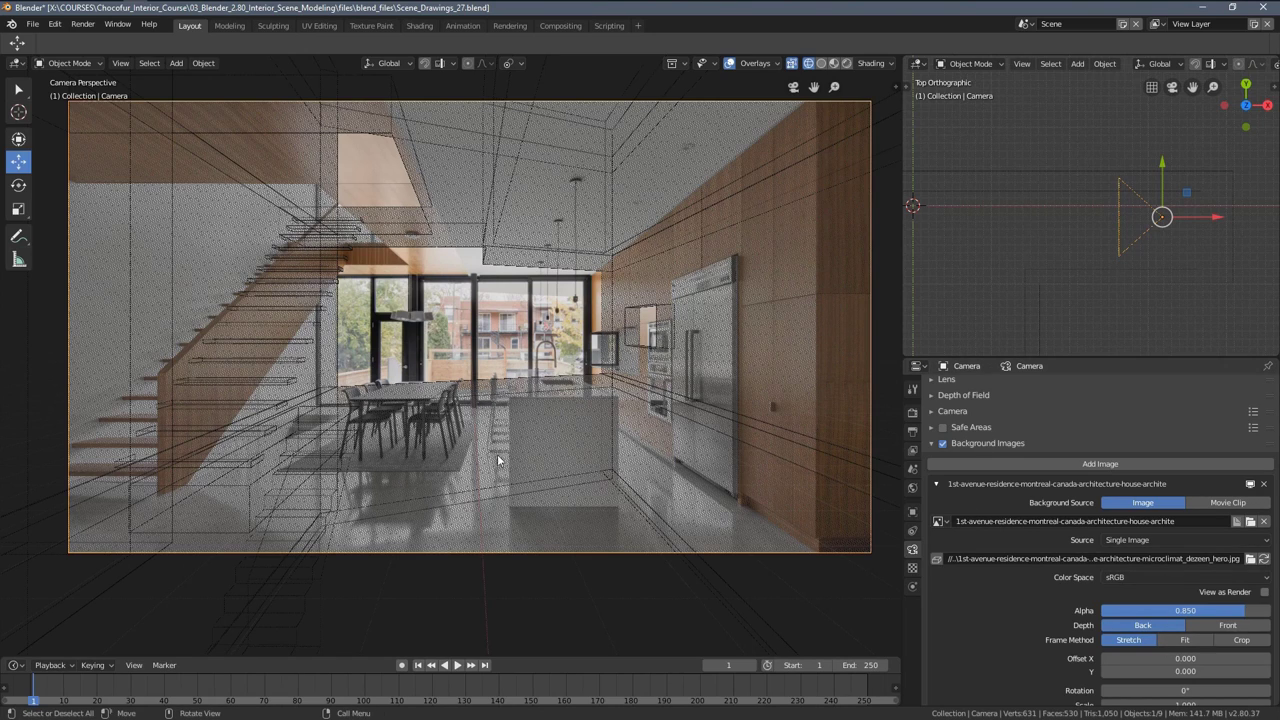
scroll(361, 313, "down", 2)
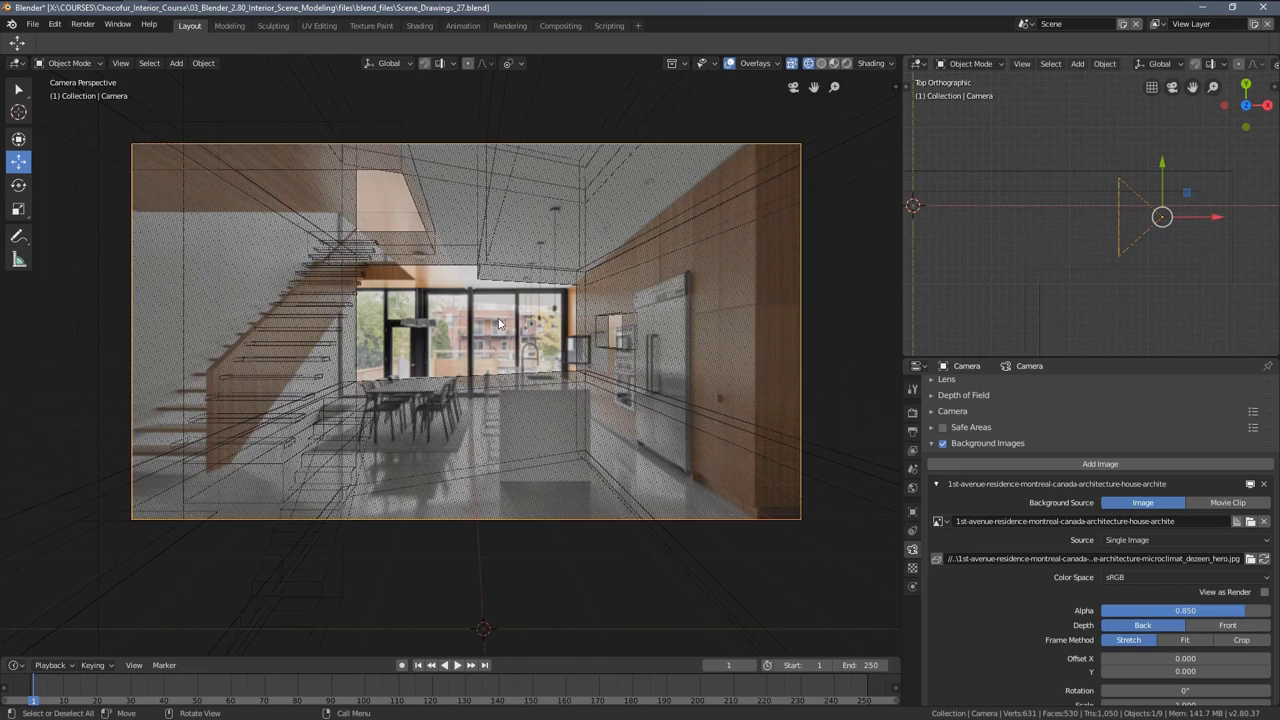
scroll(518, 316, "up", 2)
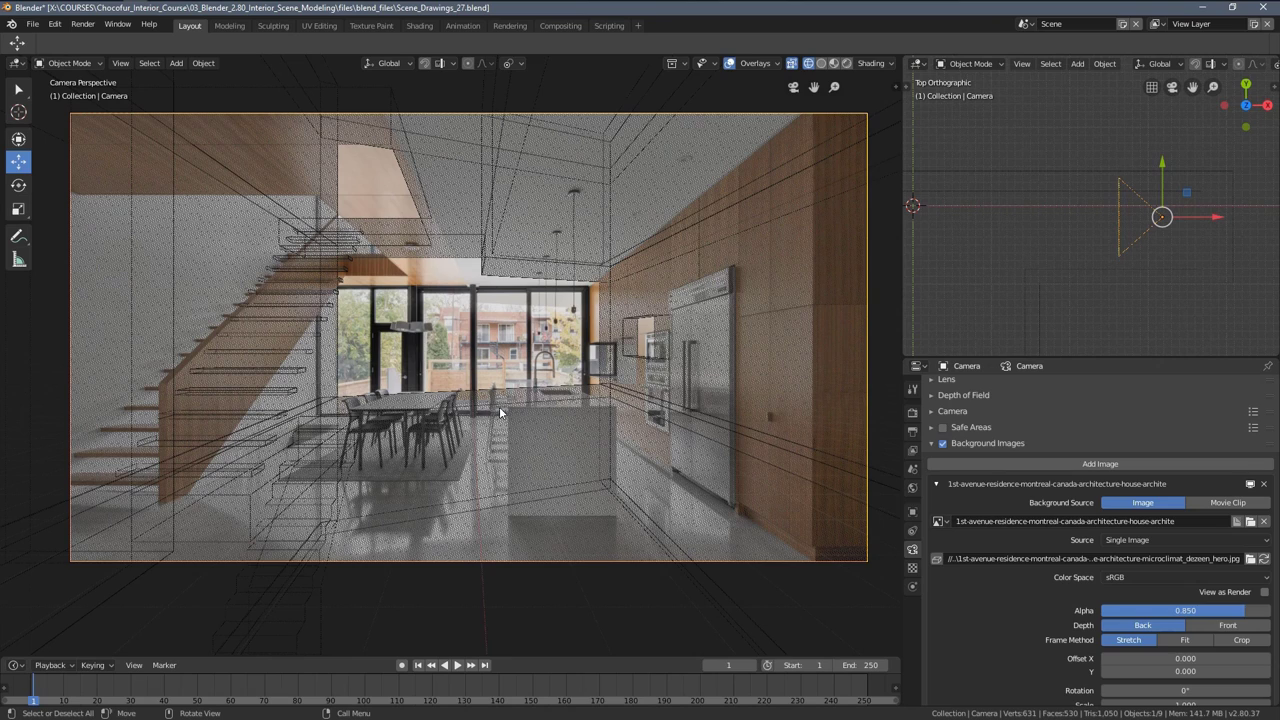
middle_click_drag(562, 424, 610, 410, "shift")
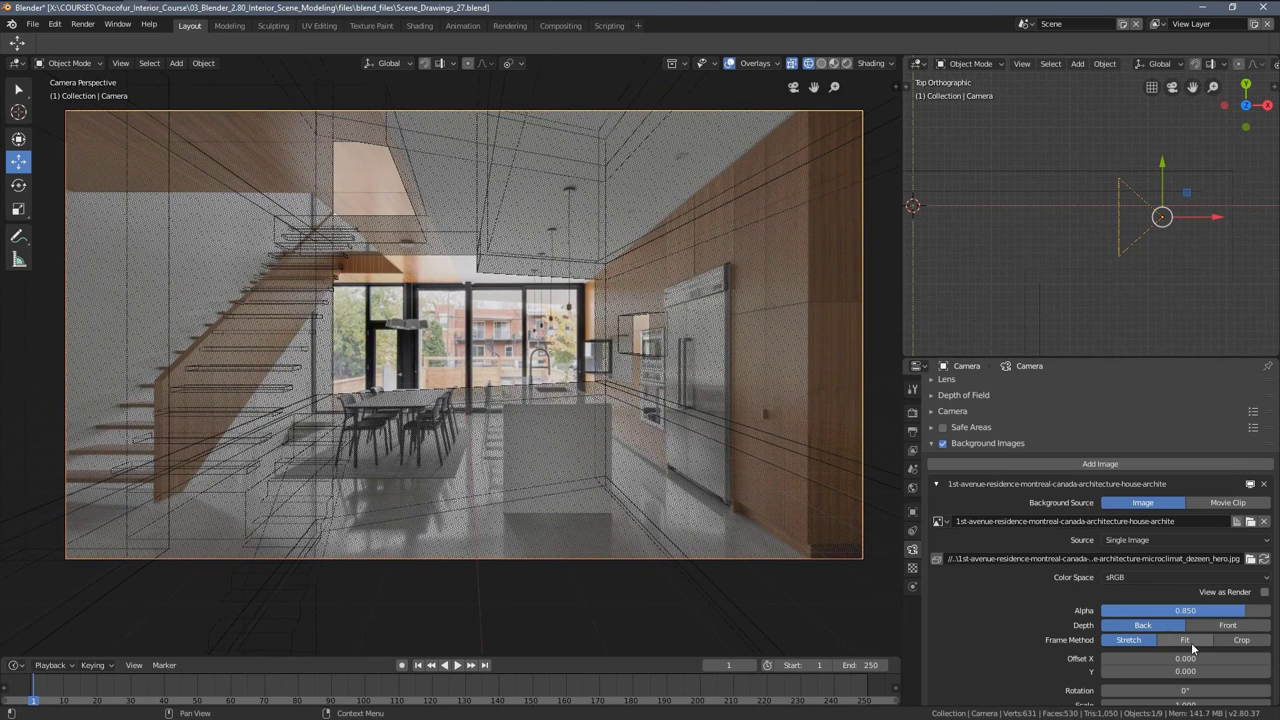
left_click(1158, 641)
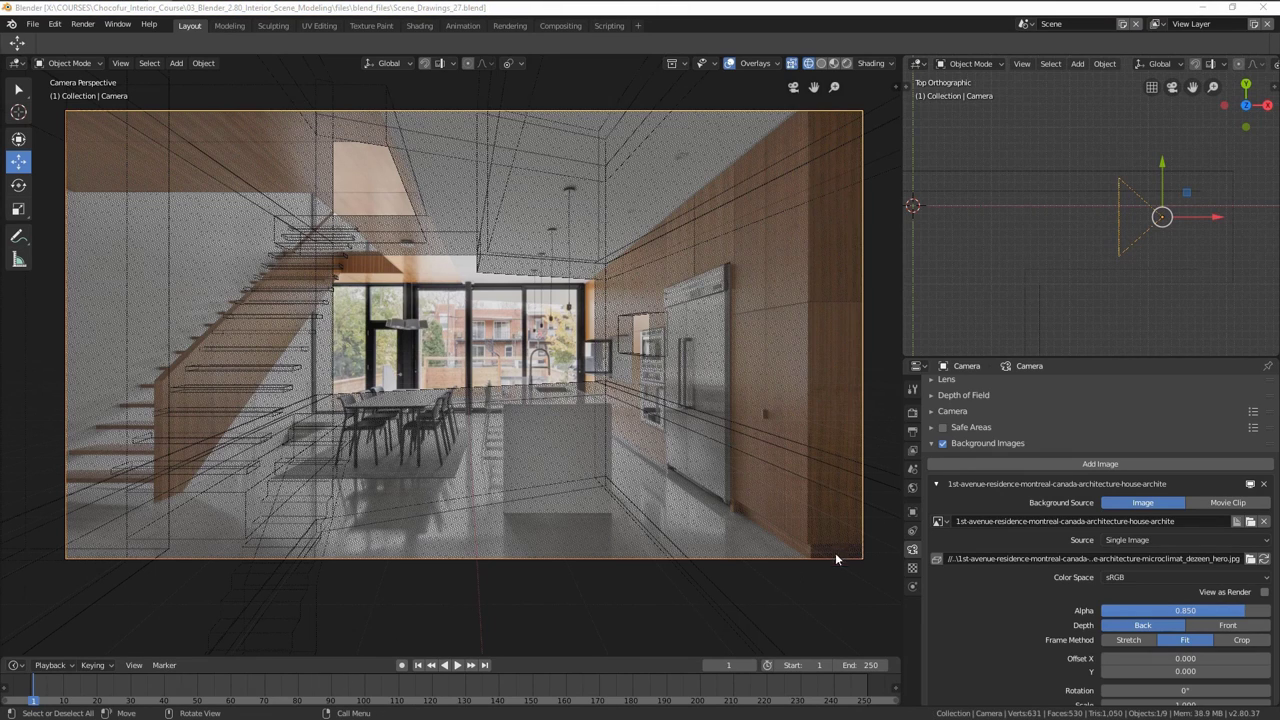
Enlarge the camera frame in the viewport and display the model in solid shading over the background photo
middle_click_drag(633, 408, 551, 418, "shift")
scroll(551, 418, "up", 1)
middle_click_drag(474, 397, 530, 412, "shift")
key("z")
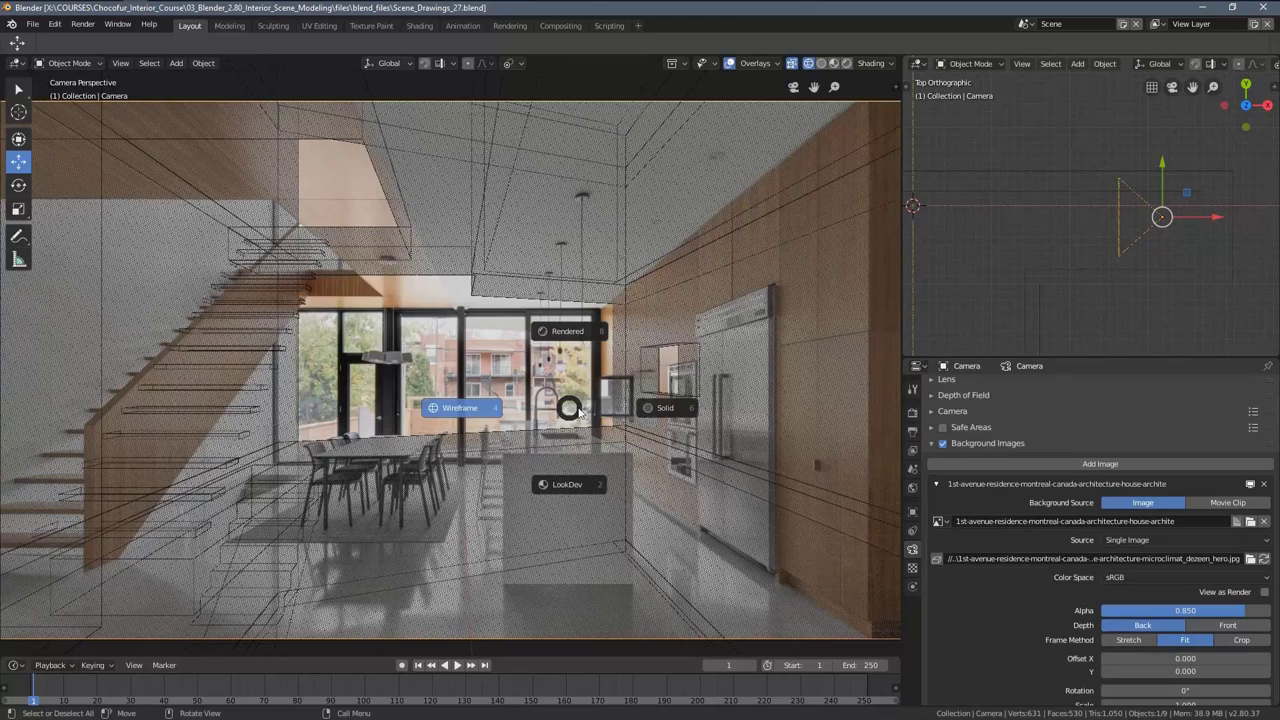
left_click(678, 408)
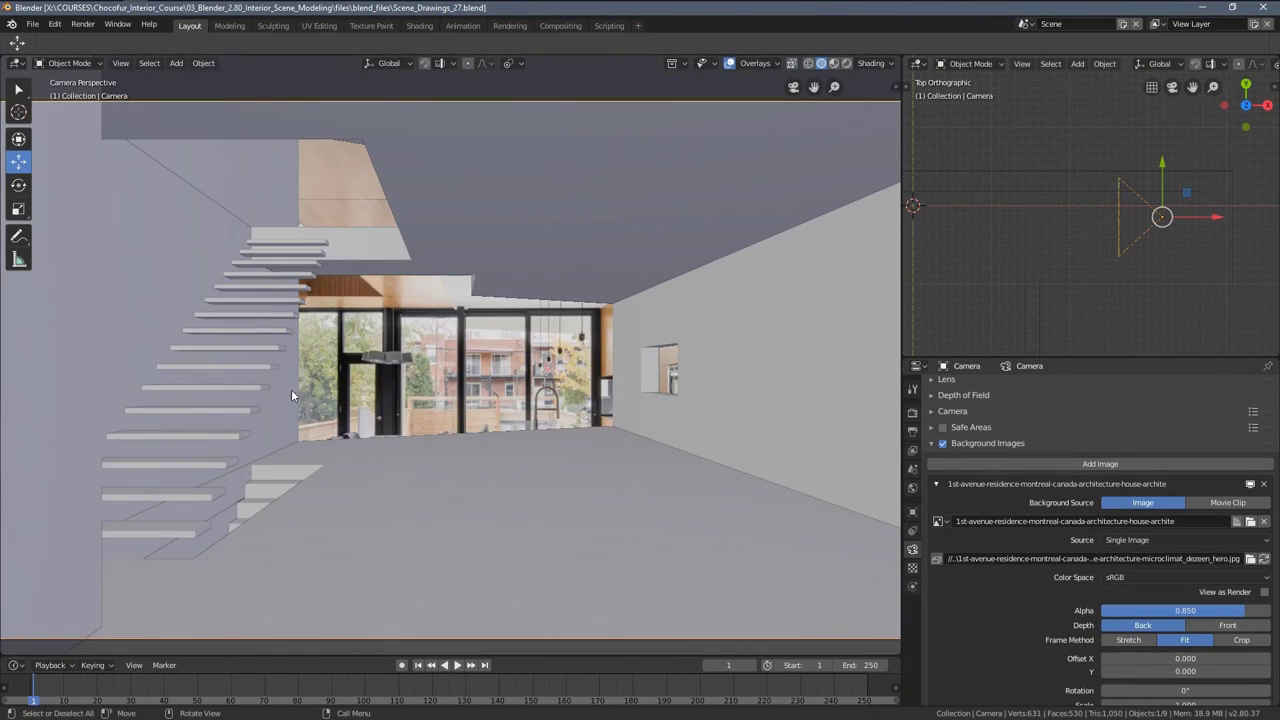
Examine how the model's stair and ceiling edges line up with the background photo, in solid and wireframe shading
middle_click_drag(344, 340, 364, 417, "shift")
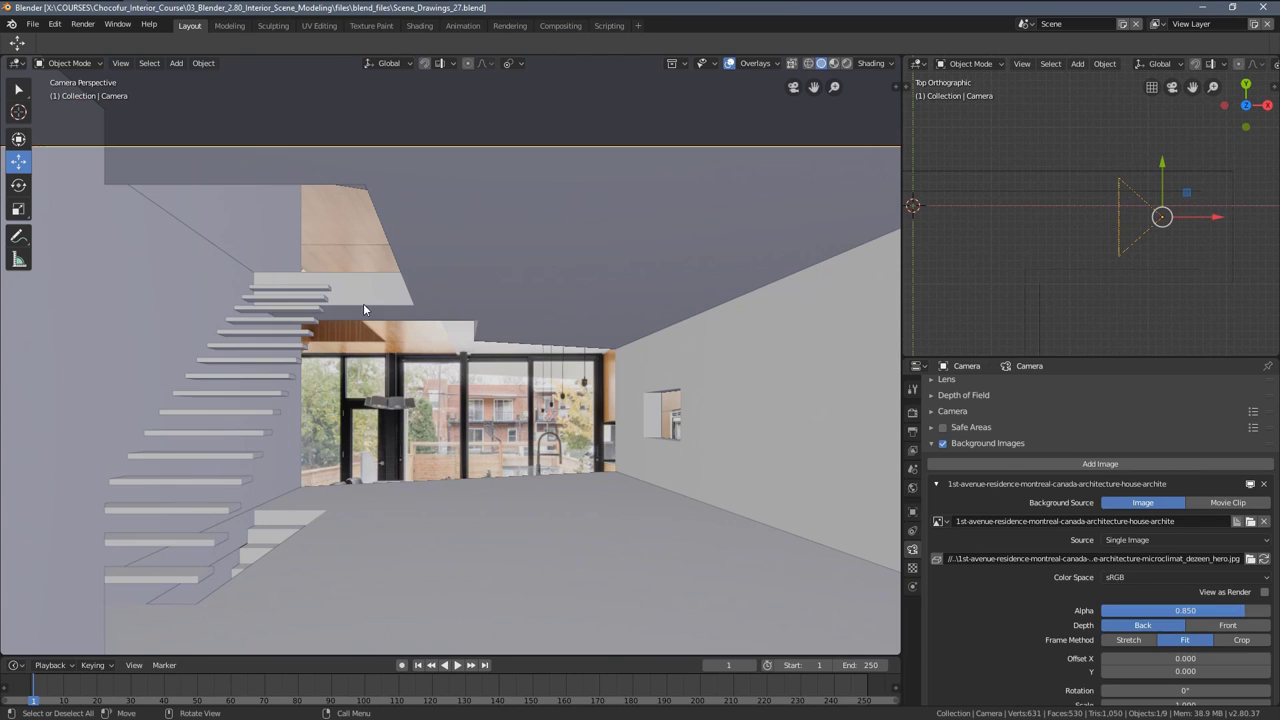
scroll(421, 361, "up", 2)
middle_click_drag(385, 317, 494, 298, "shift")
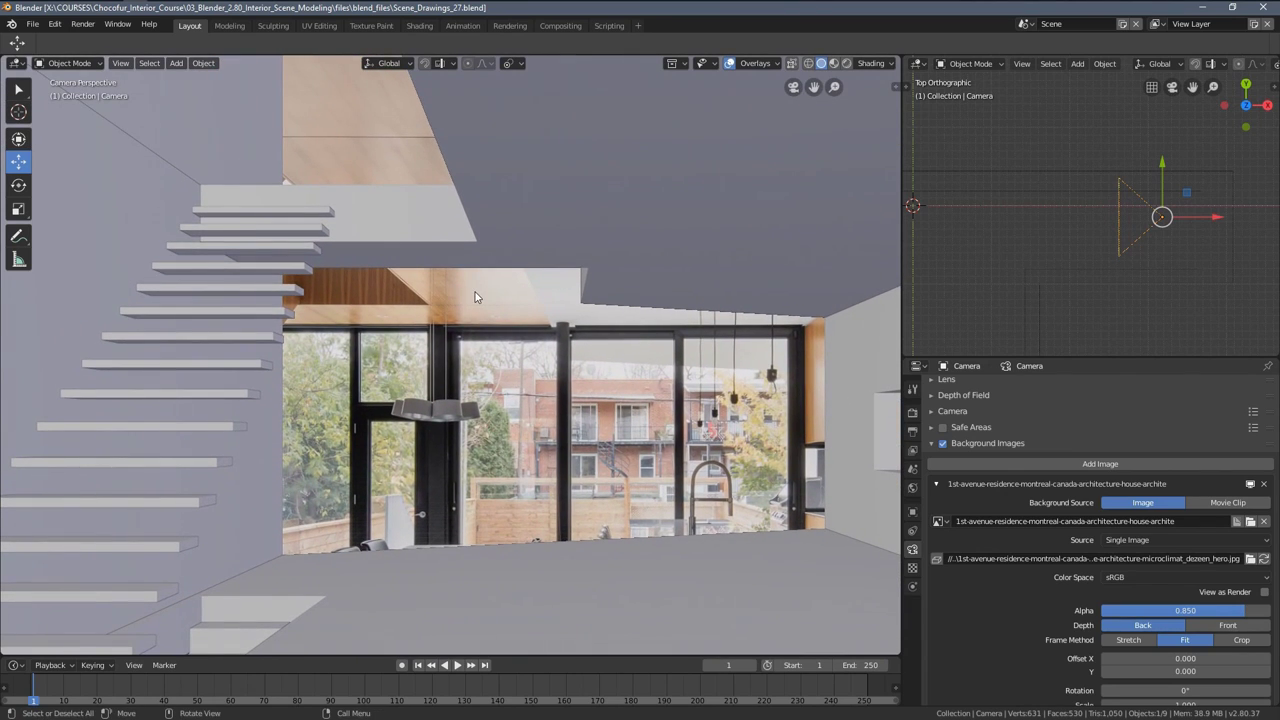
scroll(439, 296, "down", 2)
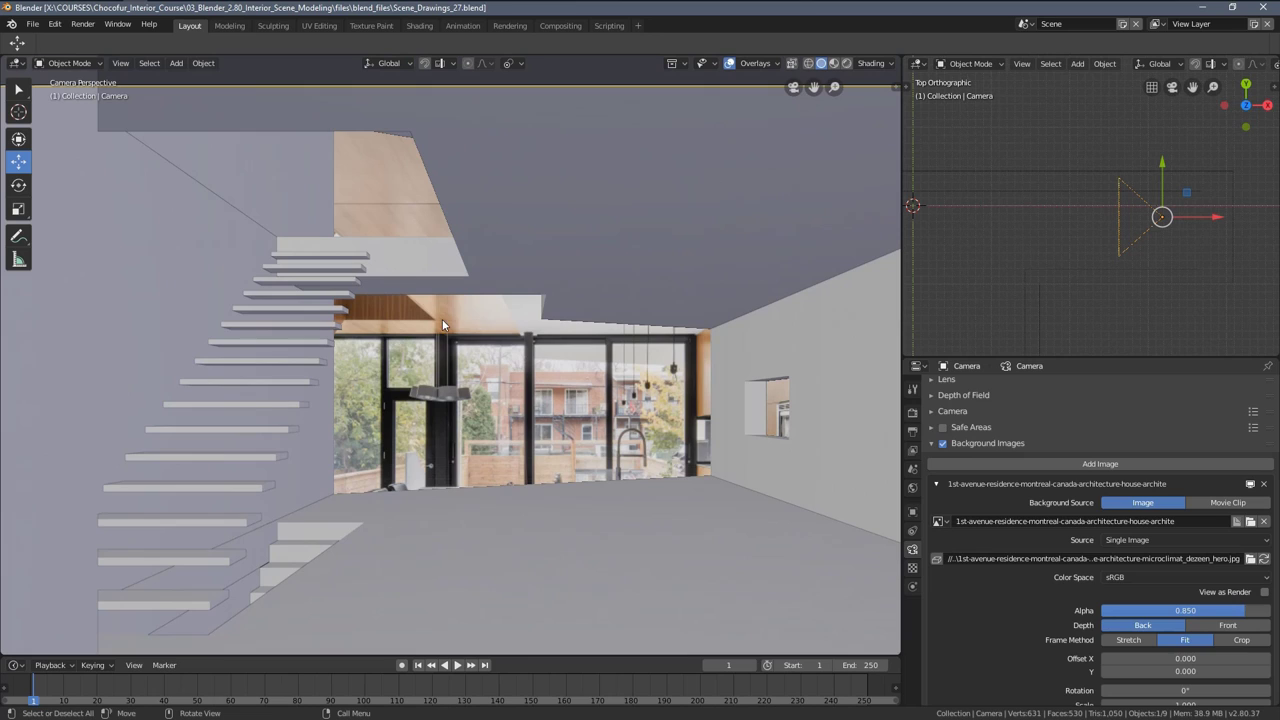
middle_click_drag(525, 356, 556, 267, "shift")
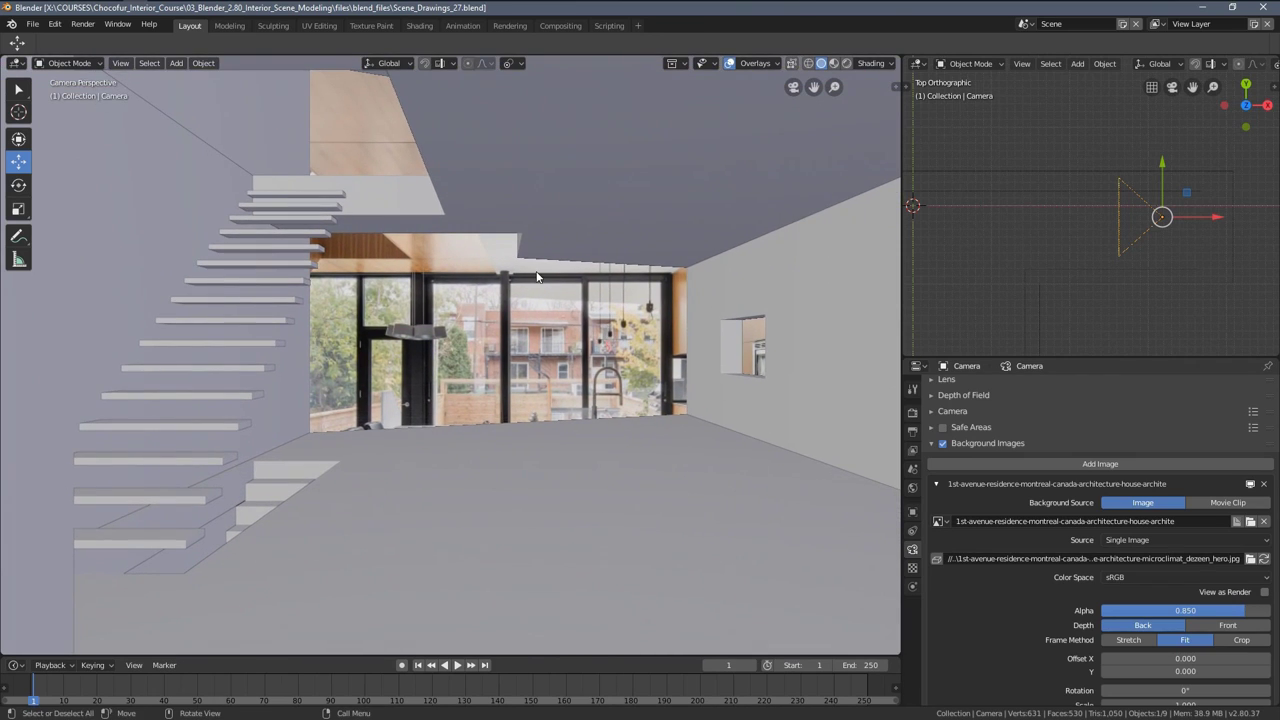
scroll(555, 267, "up", 2)
key("z")
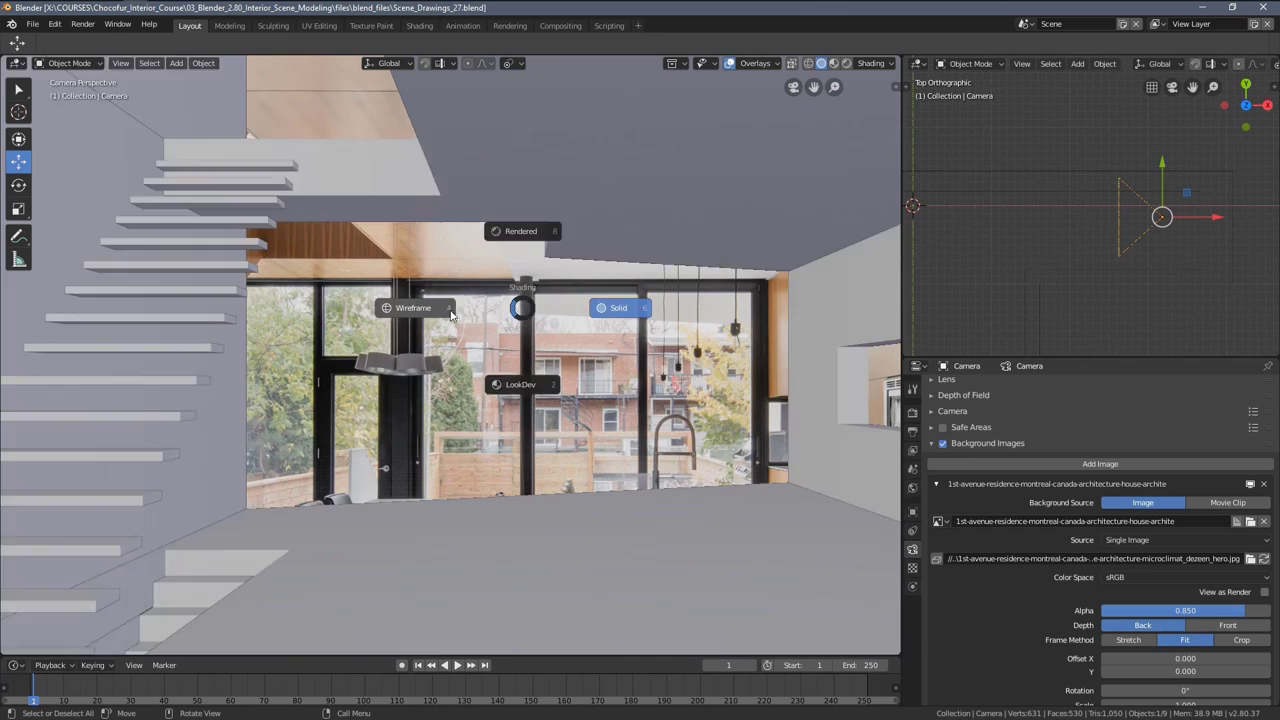
left_click(451, 312)
scroll(536, 387, "up", 3)
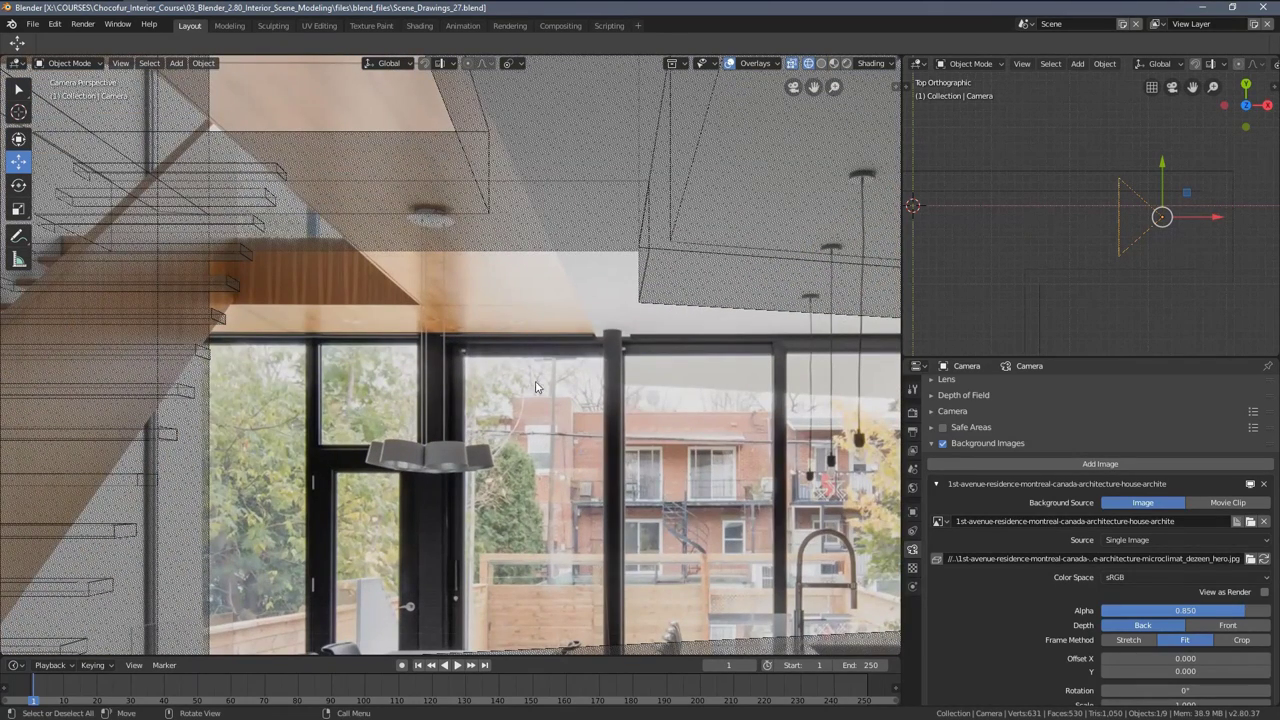
Replace the existing annotation layer with a new one and set its line thickness to 5 px
key("n")
left_click(18, 236)
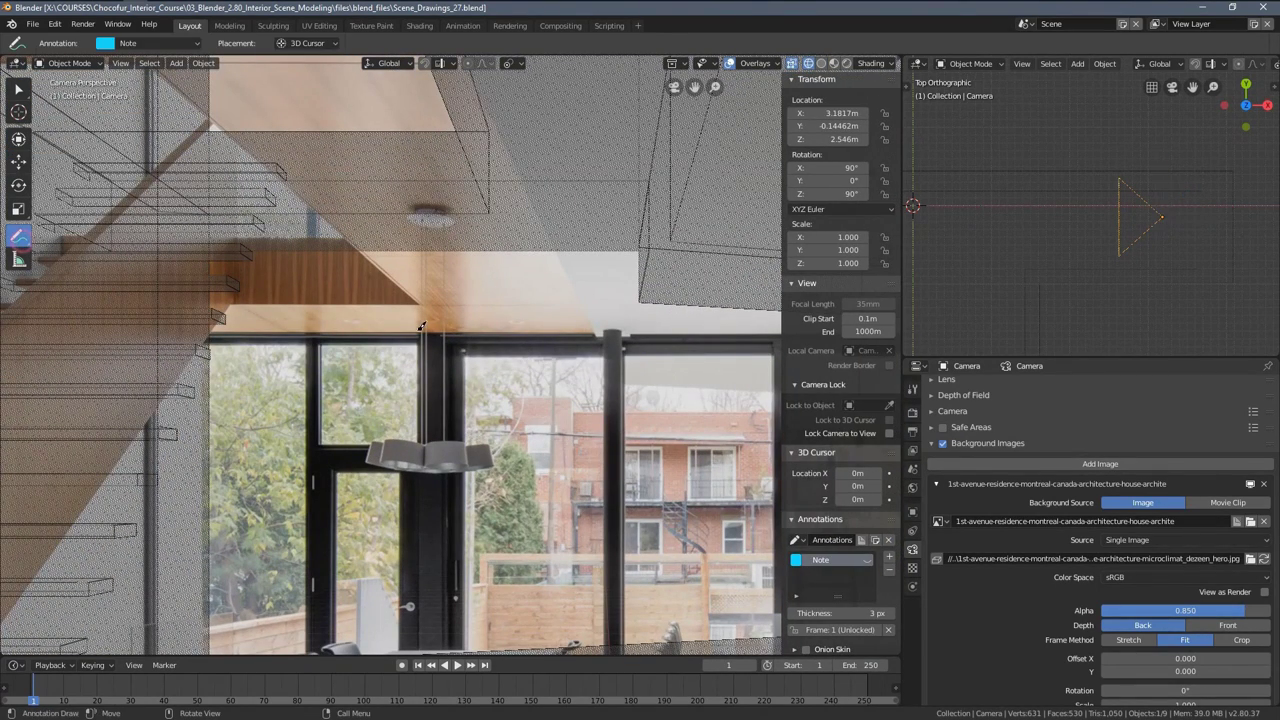
left_click(889, 571)
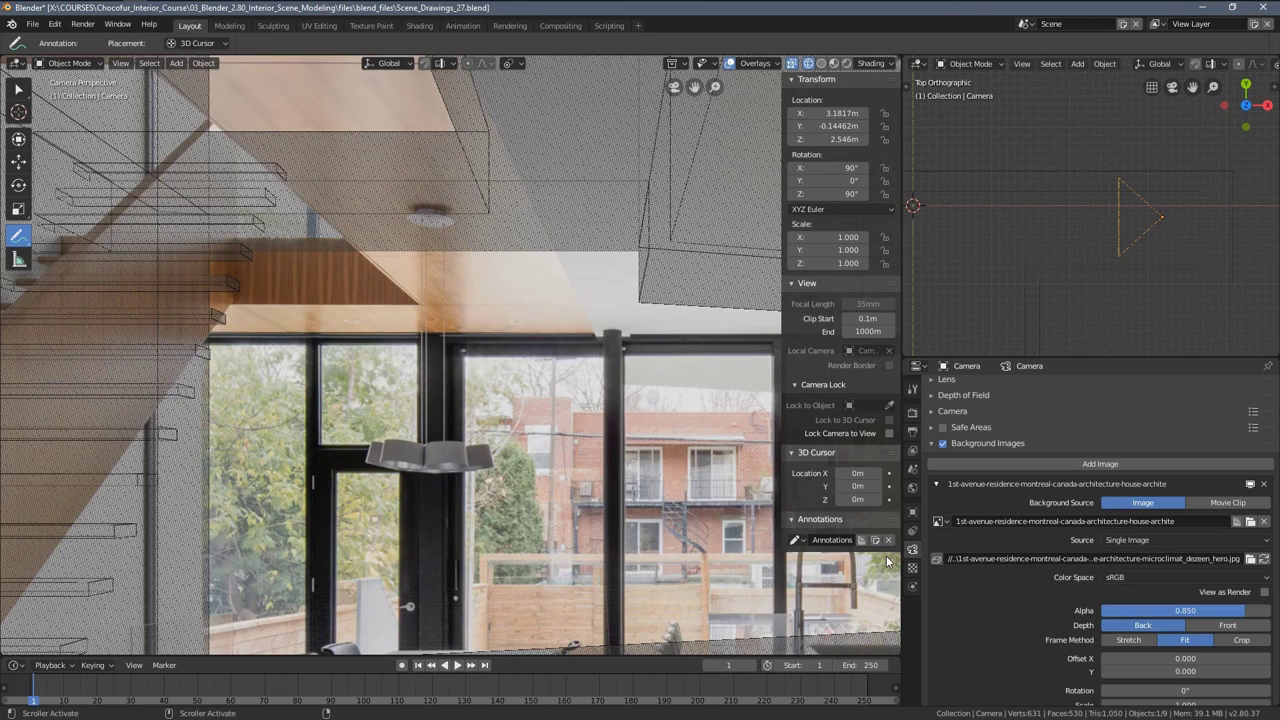
left_click(889, 556)
middle_click_drag(434, 325, 542, 366, "shift")
left_click_drag(859, 613, 878, 613)
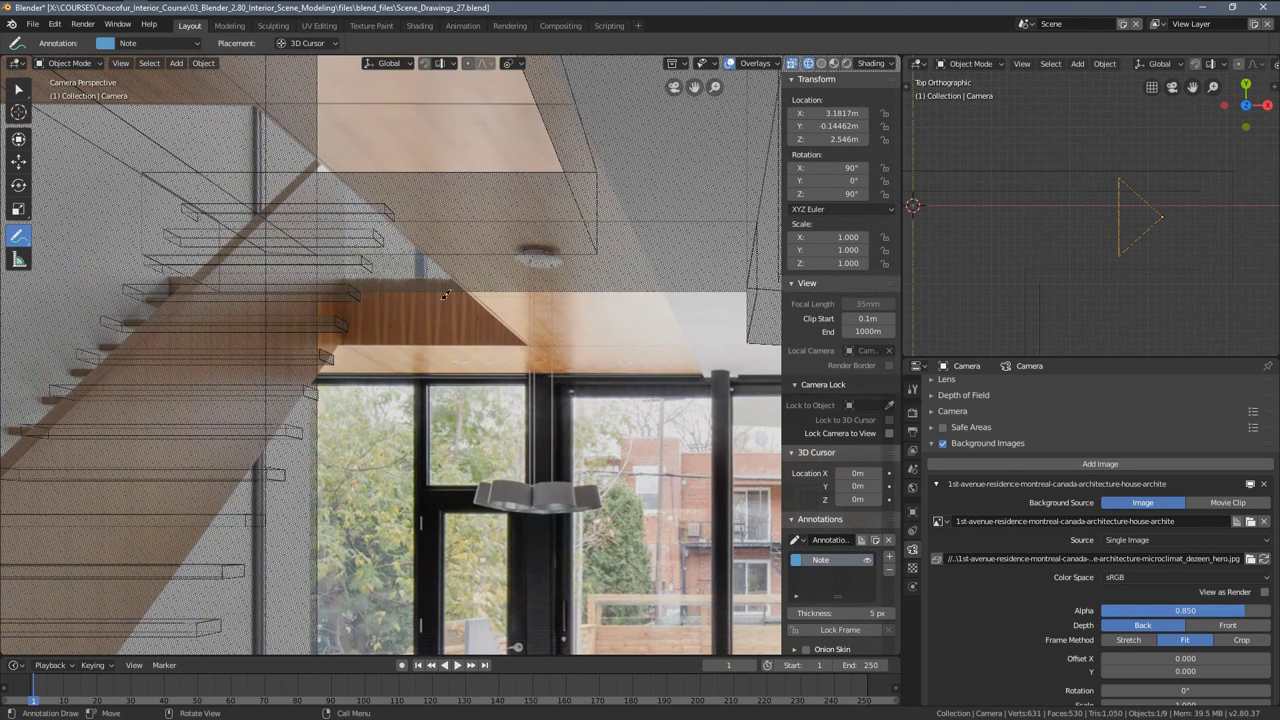
Trace the photo's two horizontal wooden ceiling edges above the windows with annotation strokes and recolour the layer cyan-blue
scroll(445, 295, "up", 3)
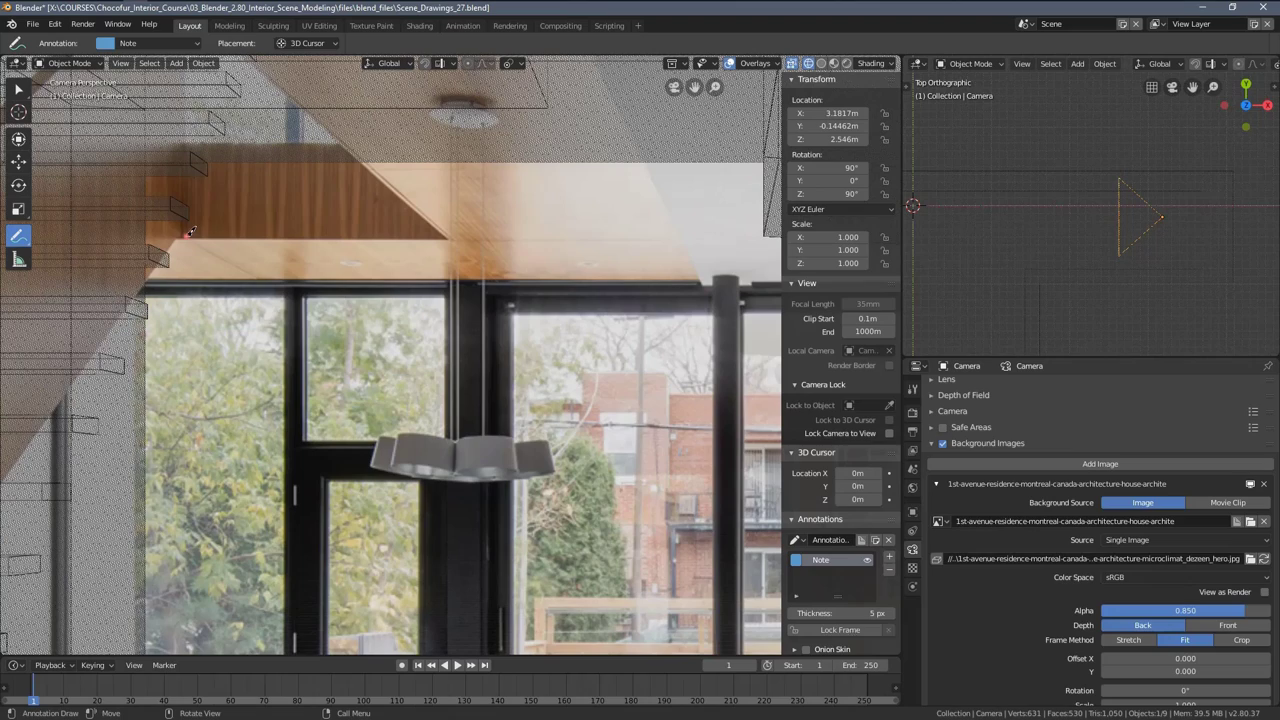
mouse_move(190, 232)
left_mouse_down()
mouse_move(450, 233)
mouse_move(228, 246)
left_mouse_up()
left_click_drag(153, 275, 703, 276)
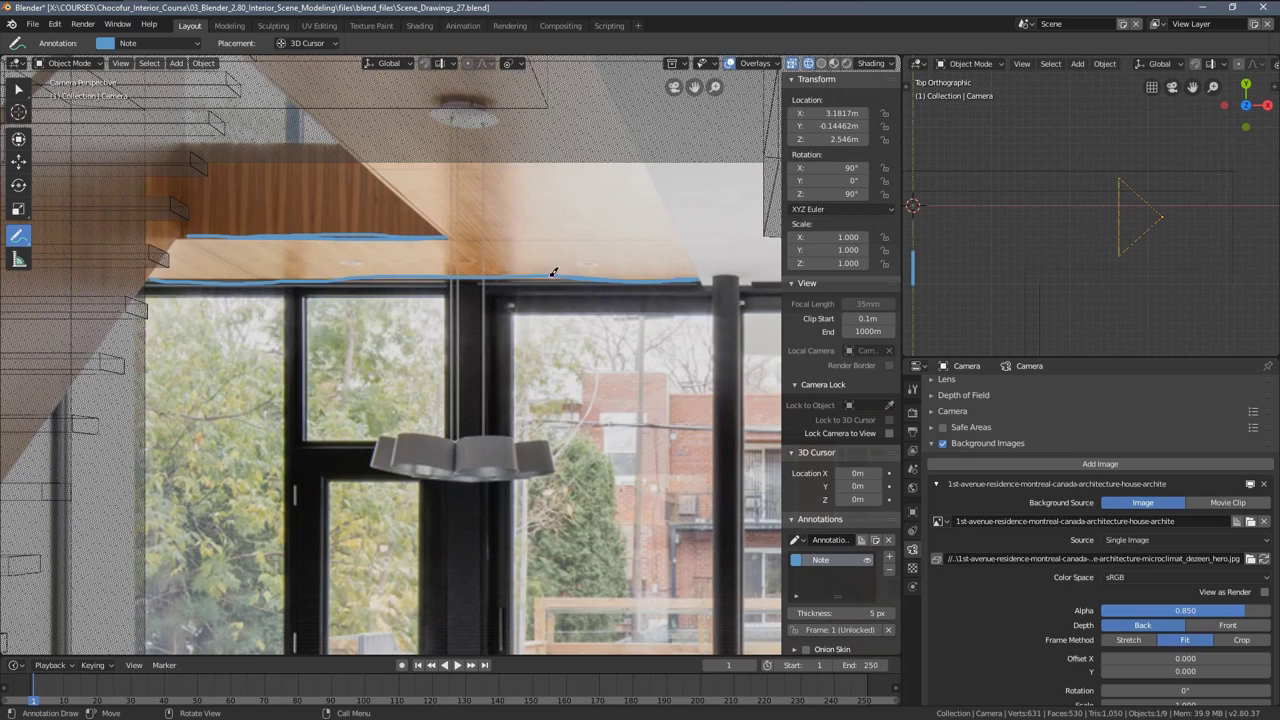
mouse_move(369, 271)
left_mouse_down()
mouse_move(198, 272)
mouse_move(406, 280)
left_mouse_up()
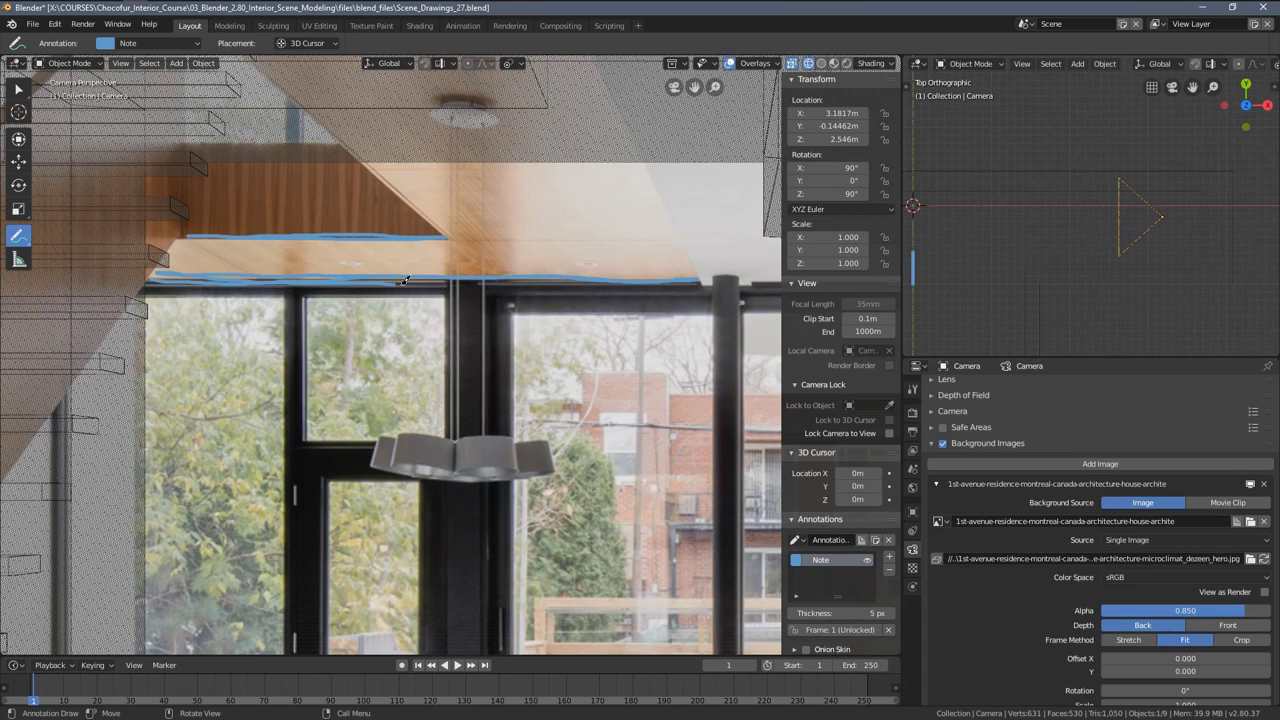
left_click(796, 560)
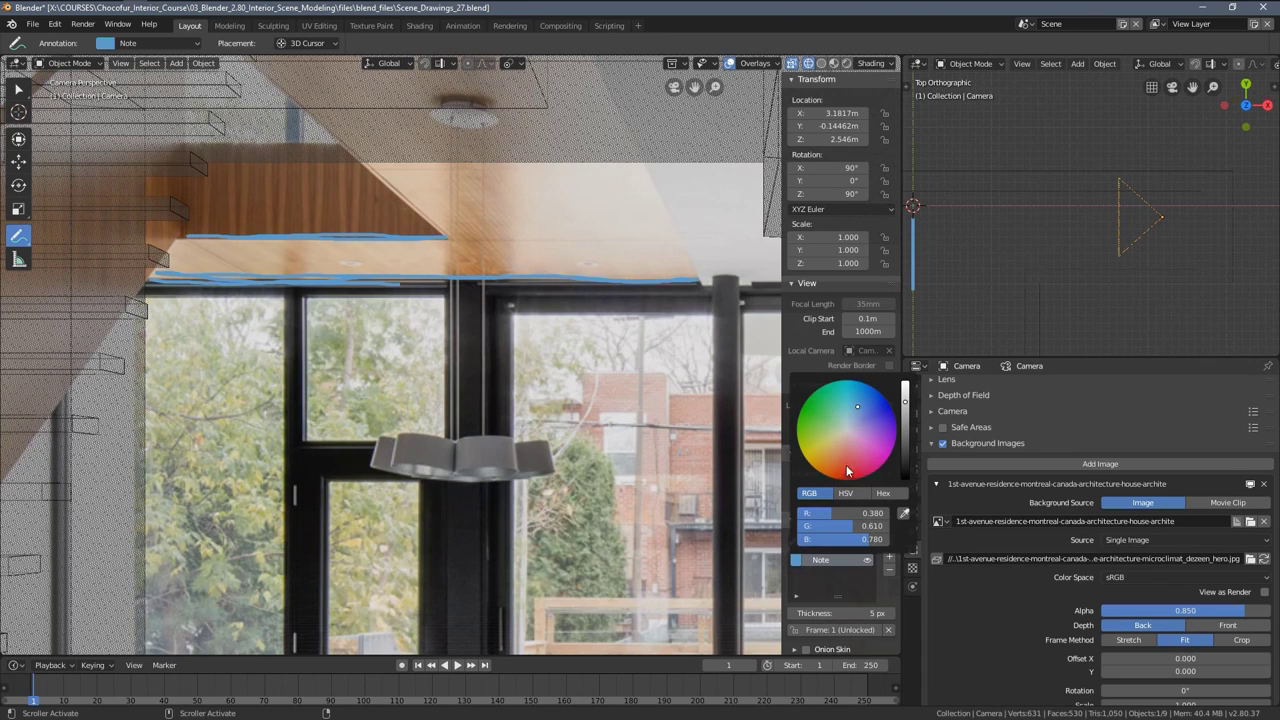
left_click(849, 382)
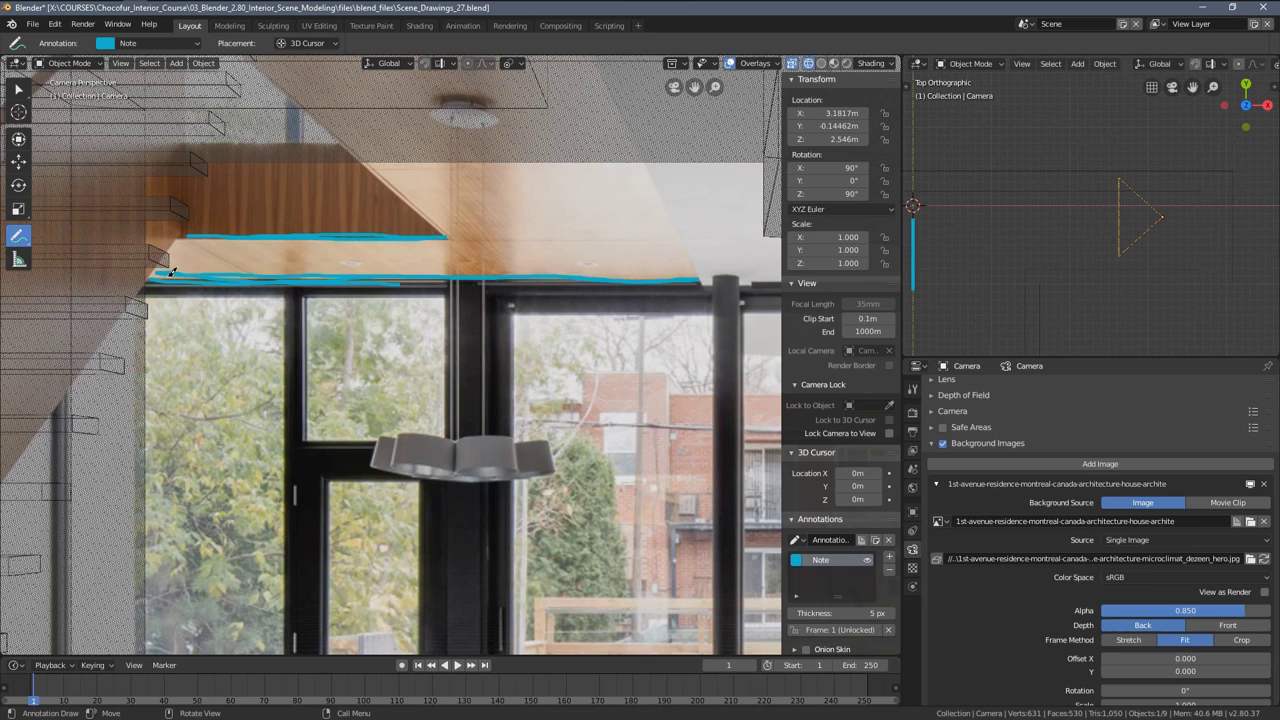
Add a second annotation layer coloured red and return the viewport to solid shading
left_click(888, 556)
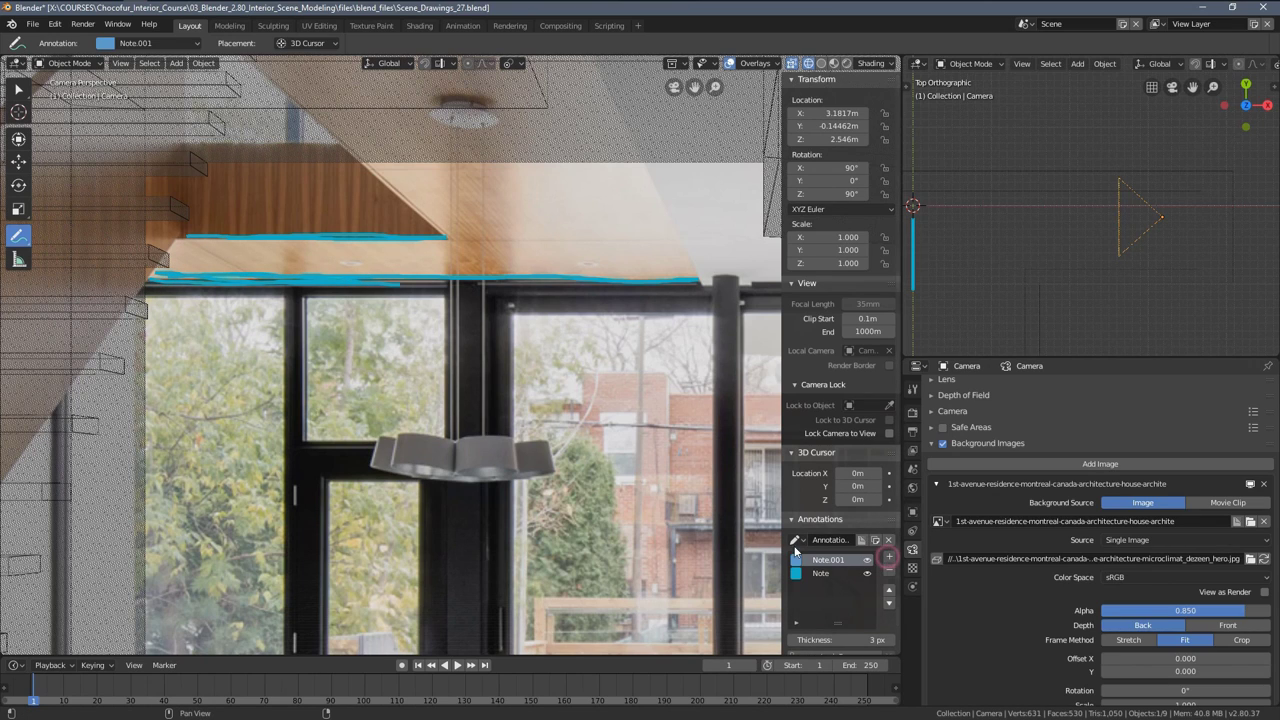
scroll(454, 264, "down", 4)
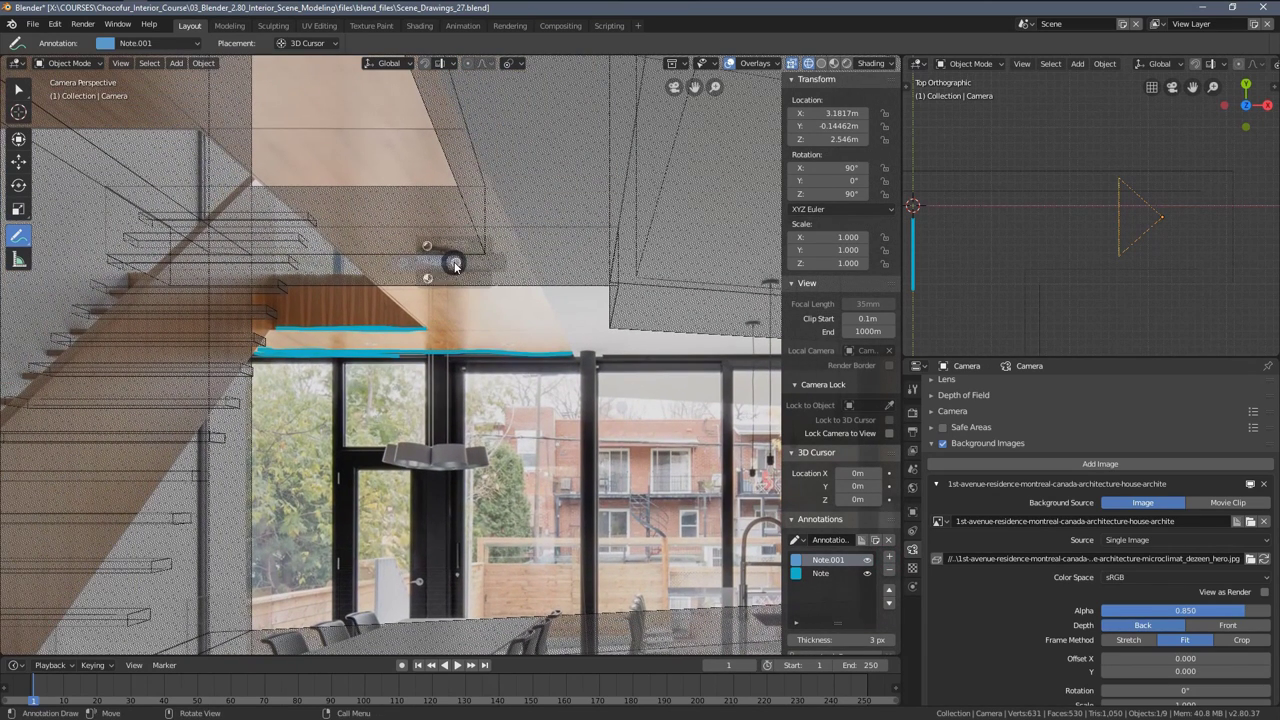
key("z")
left_click(443, 337)
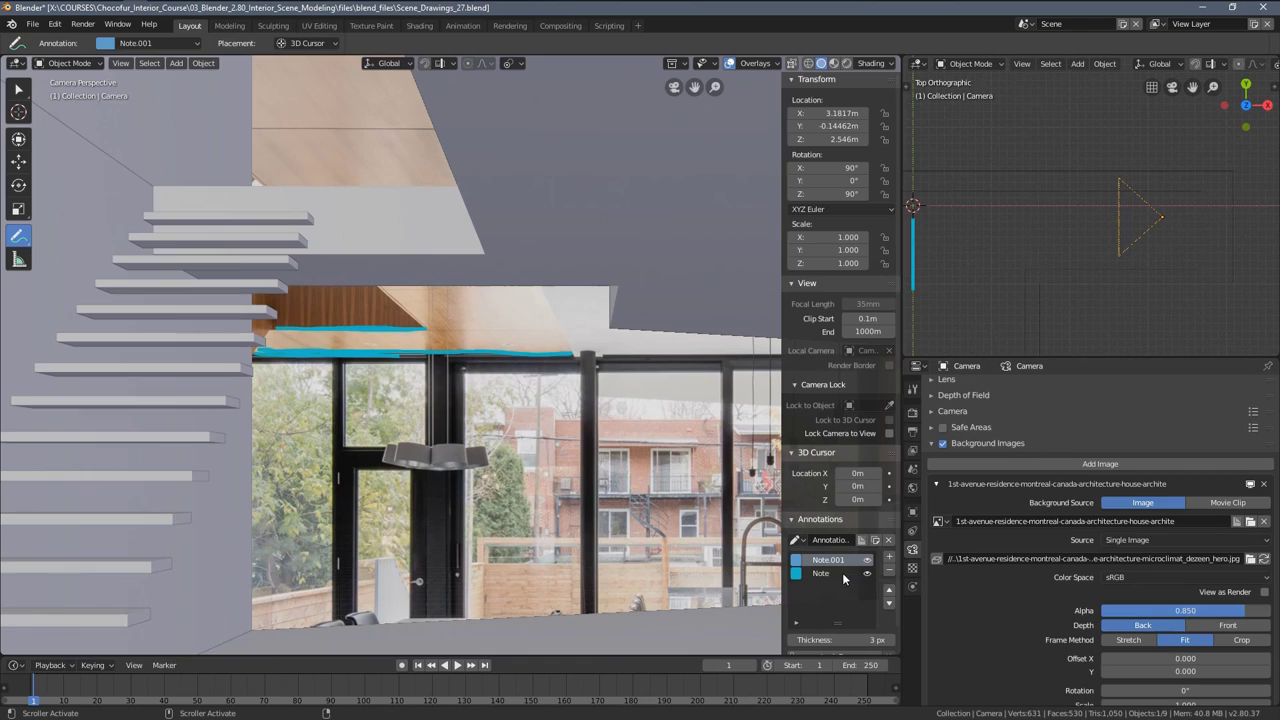
left_click(799, 560)
left_click(852, 470)
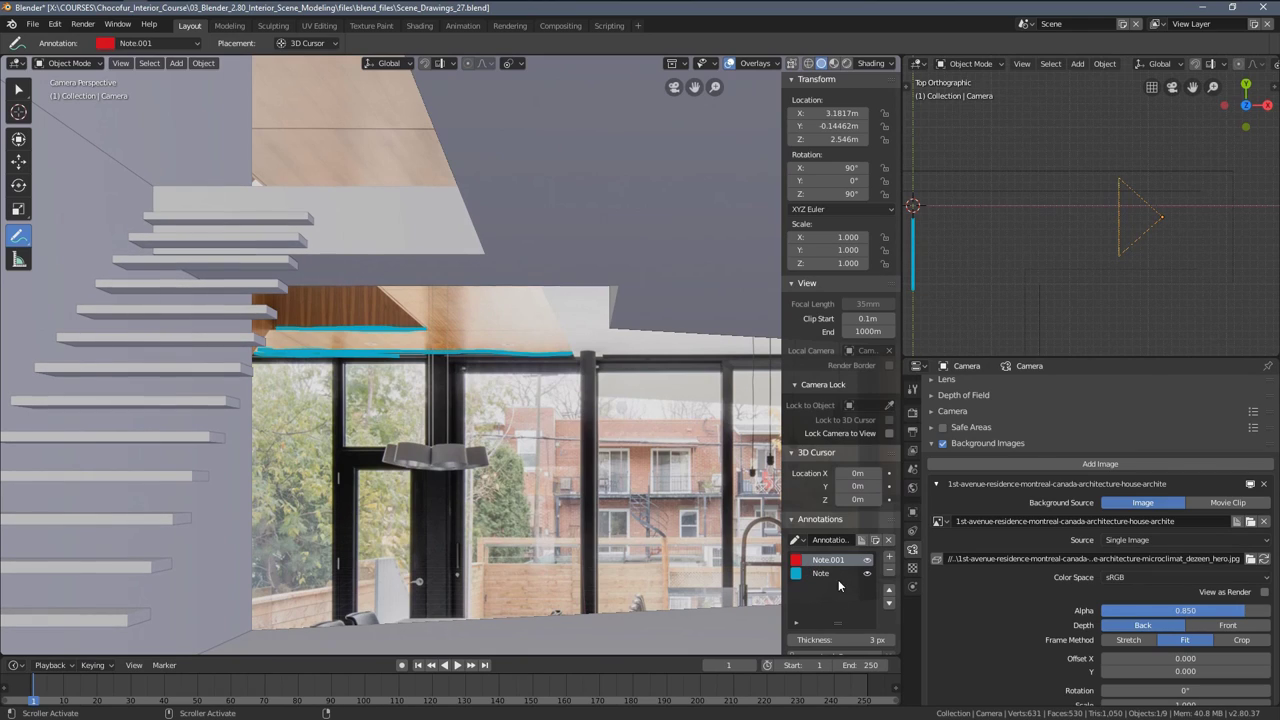
Mark the model's two slab edges and the upper opening's corner in red, with two arrows pointing down to the photo's edges
left_click_drag(301, 253, 469, 248)
mouse_move(310, 283)
left_mouse_down()
mouse_move(570, 287)
mouse_move(395, 284)
left_mouse_up()
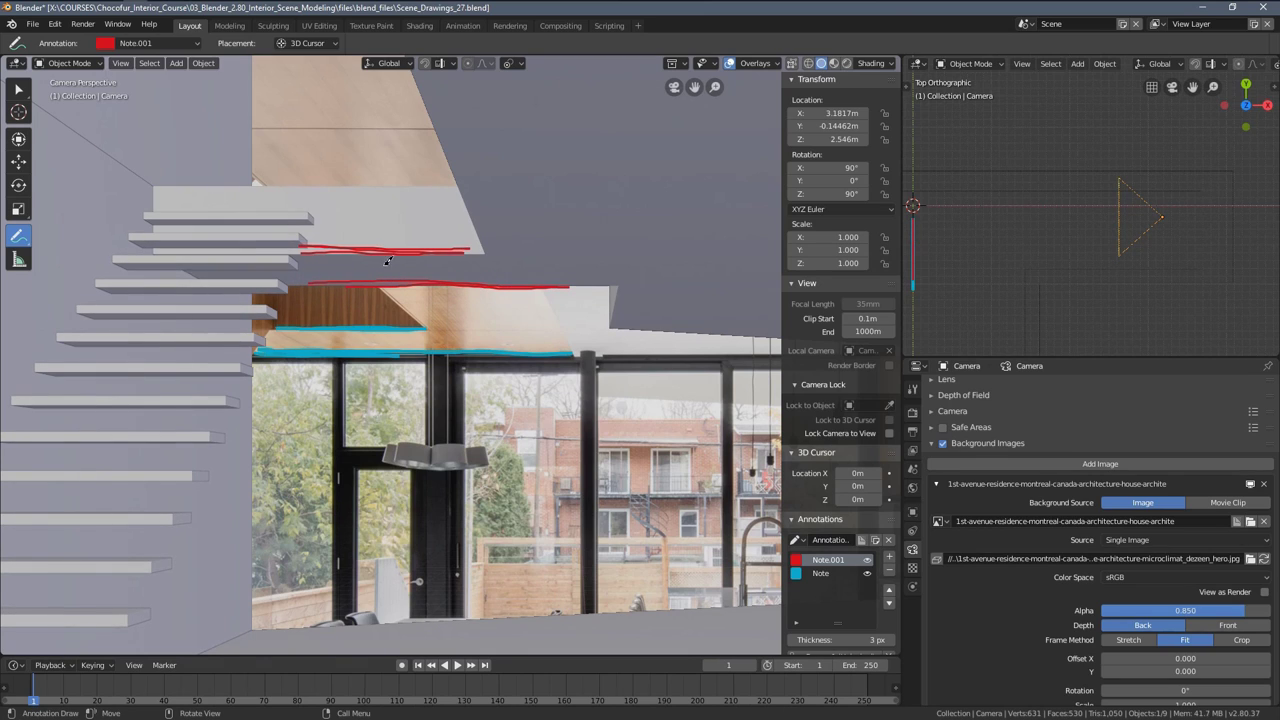
scroll(395, 284, "down", 4)
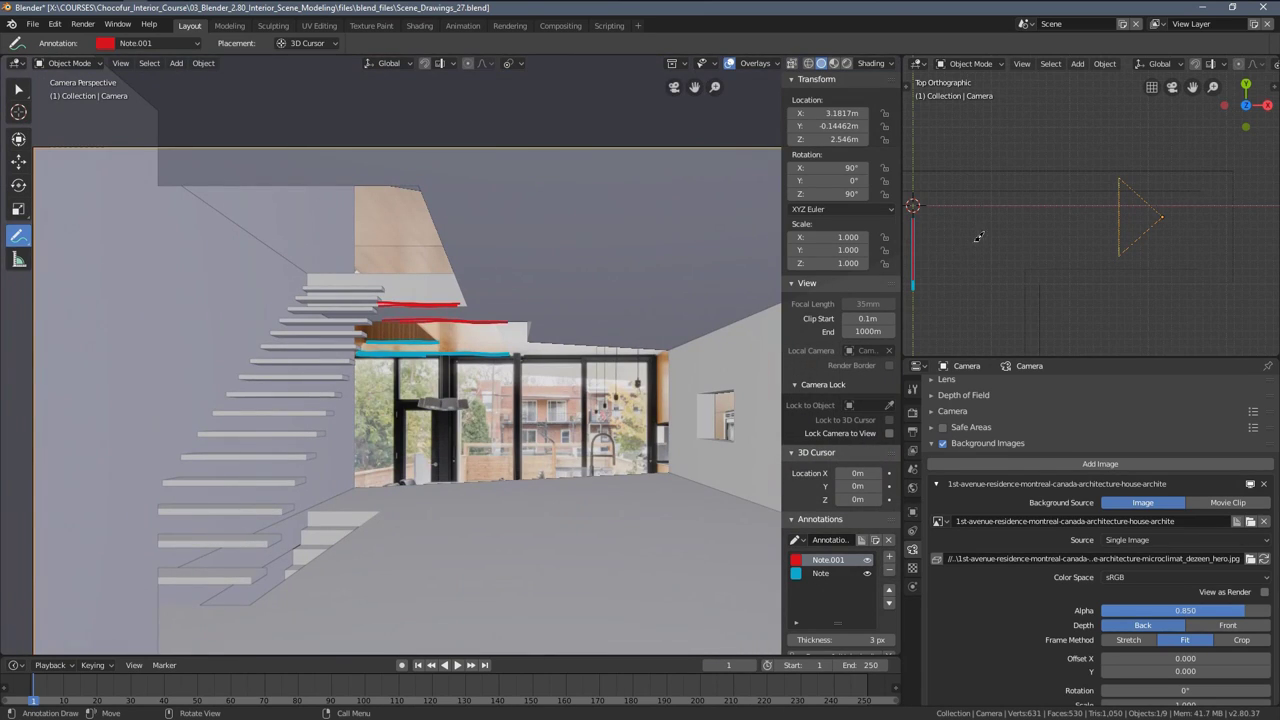
scroll(461, 287, "up", 5)
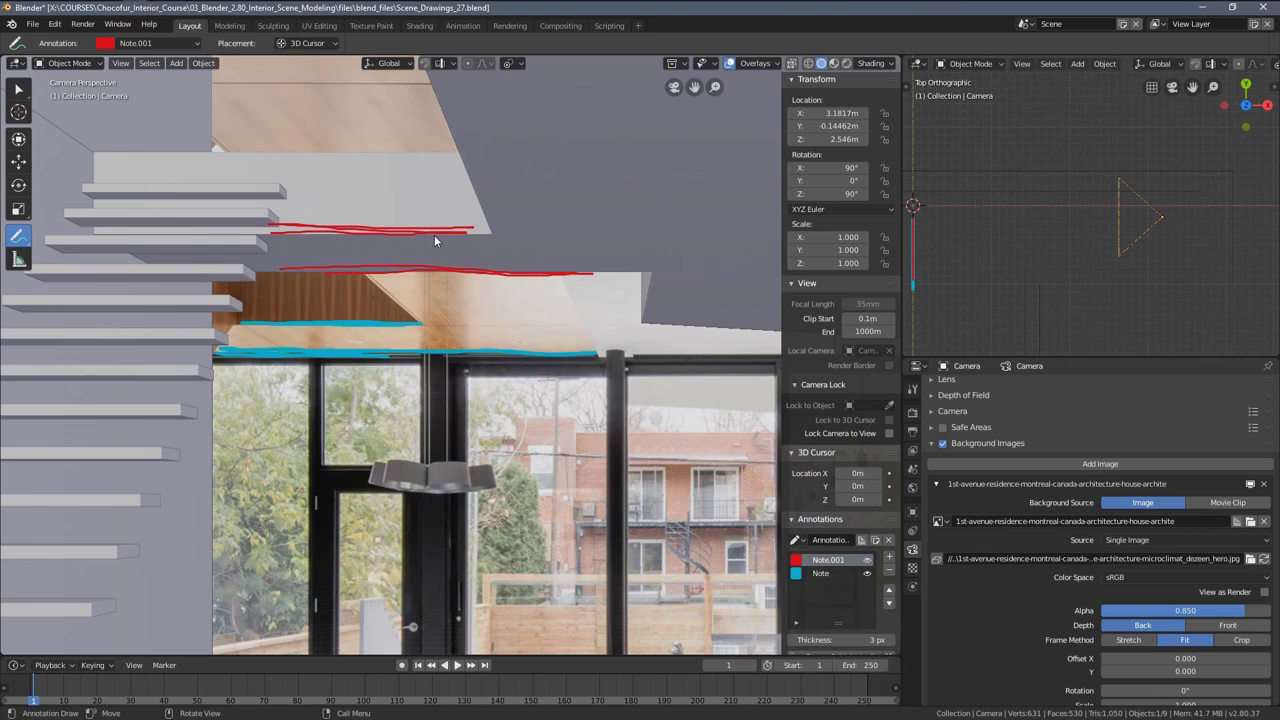
left_click_drag(437, 255, 472, 318)
left_click_drag(329, 250, 370, 295)
mouse_move(470, 172)
left_mouse_down()
mouse_move(493, 214)
mouse_move(478, 181)
left_mouse_up()
left_click_drag(458, 224, 497, 230)
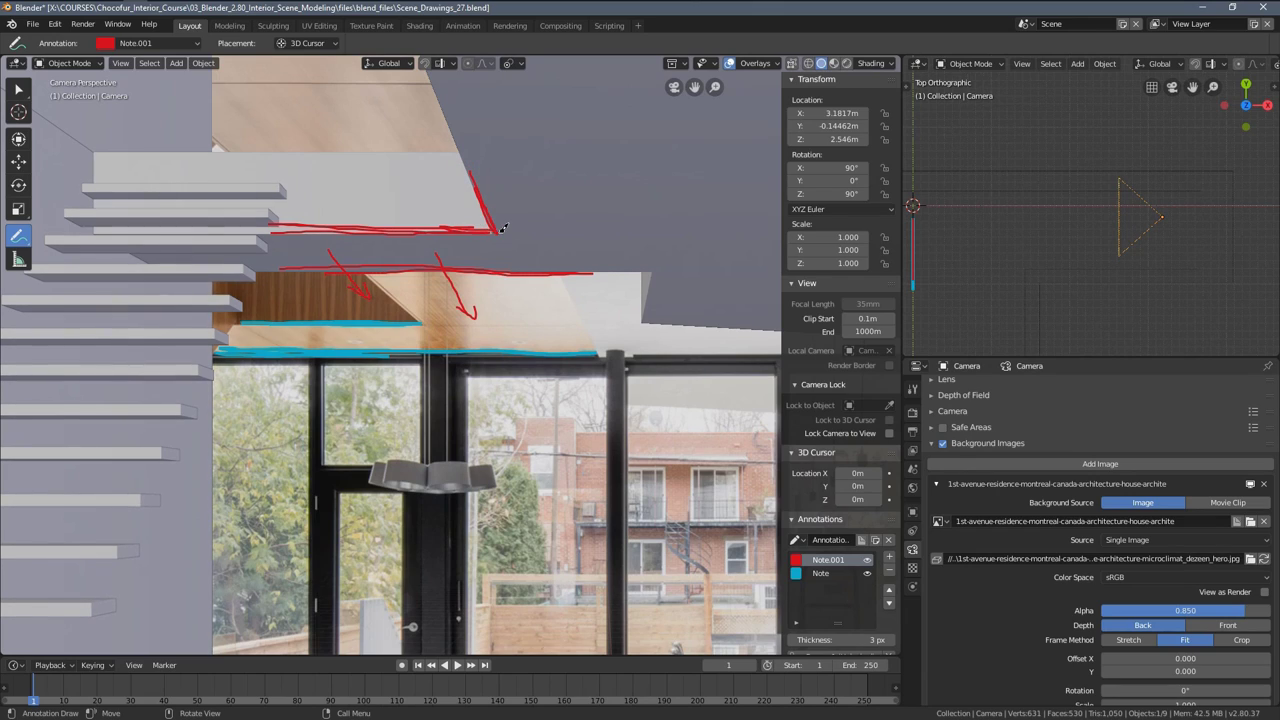
Mark the matching slanted corner of the photo's wooden ceiling on the cyan-blue annotation layer
left_click(820, 574)
left_click_drag(395, 292, 400, 303)
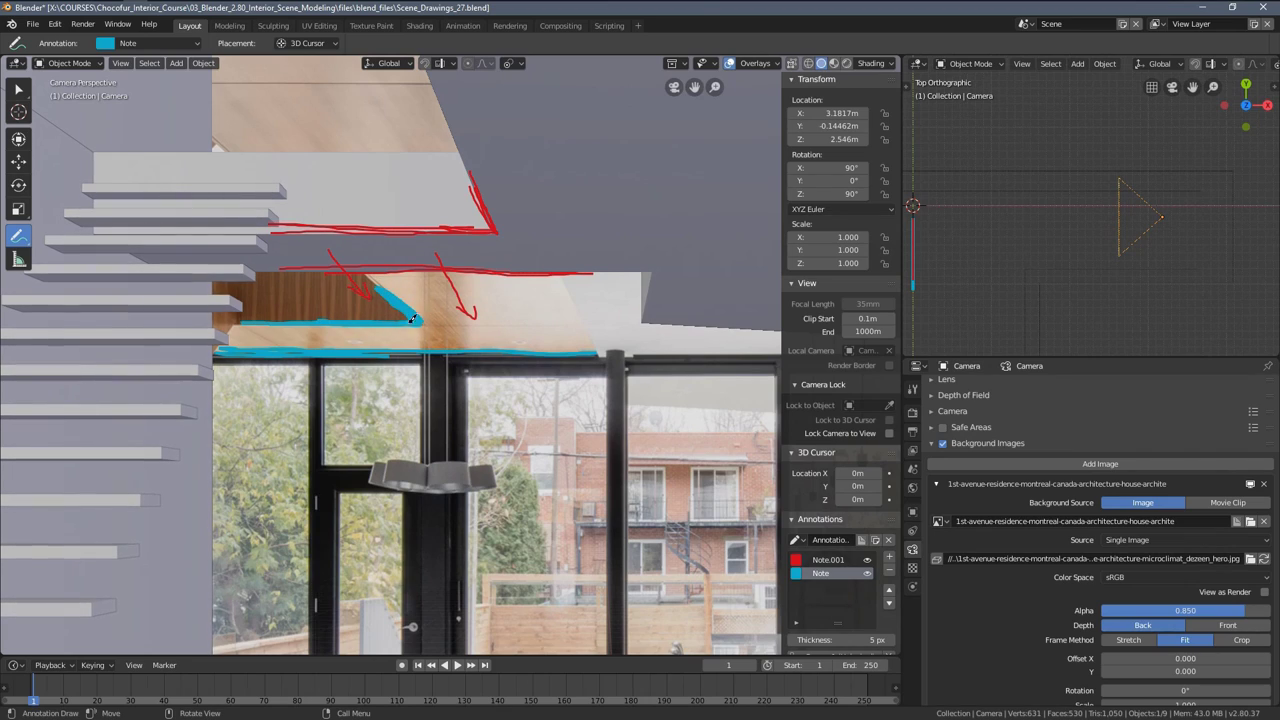
scroll(497, 313, "down", 4)
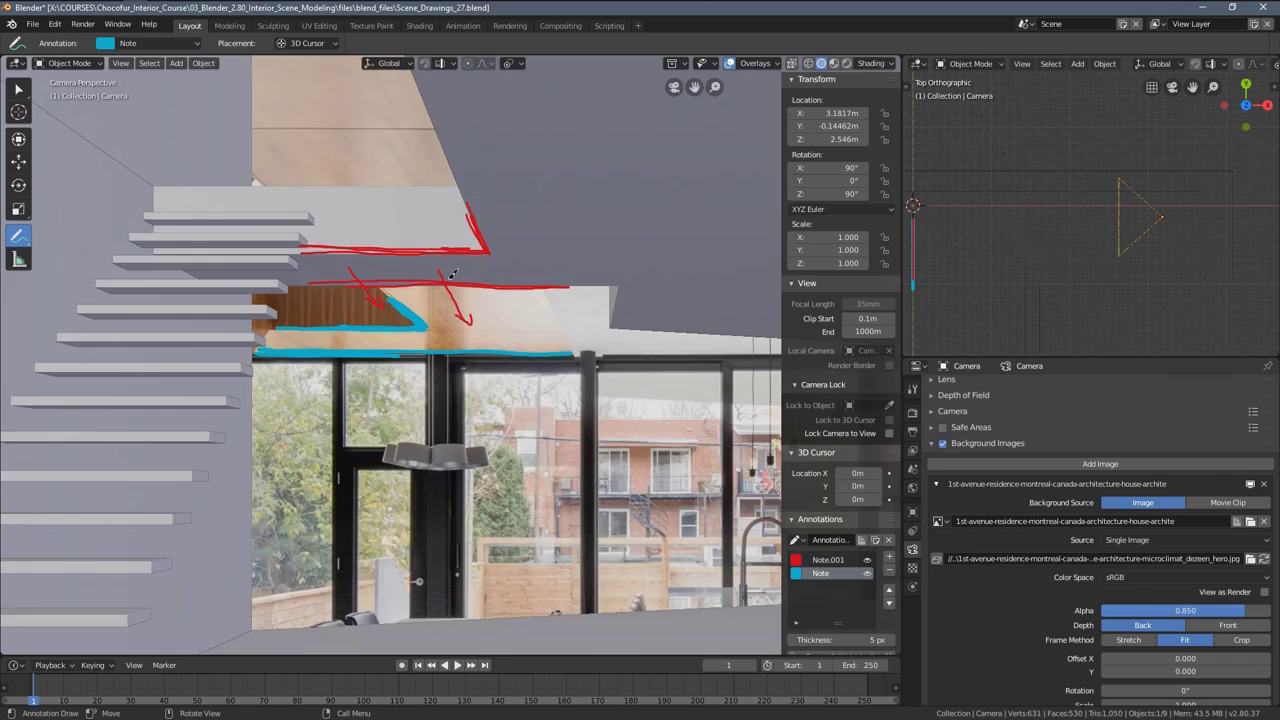
scroll(461, 309, "up", 2)
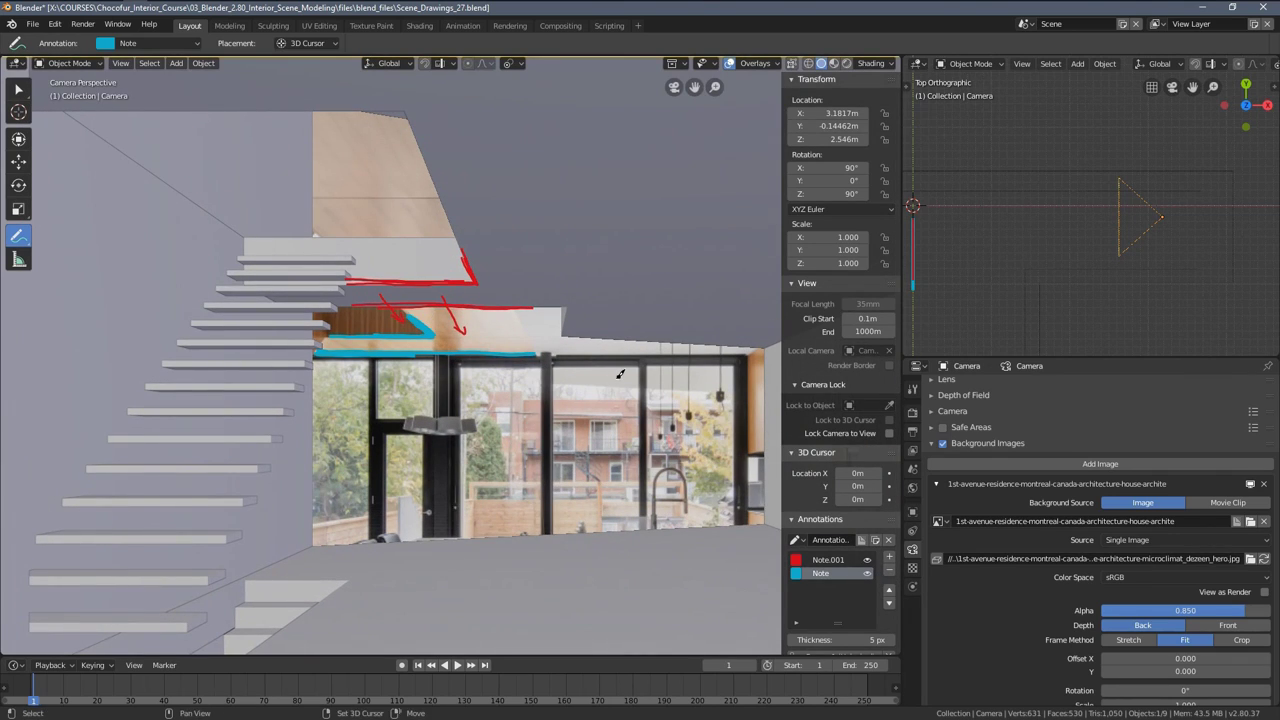
middle_click_drag(602, 385, 554, 387, "shift")
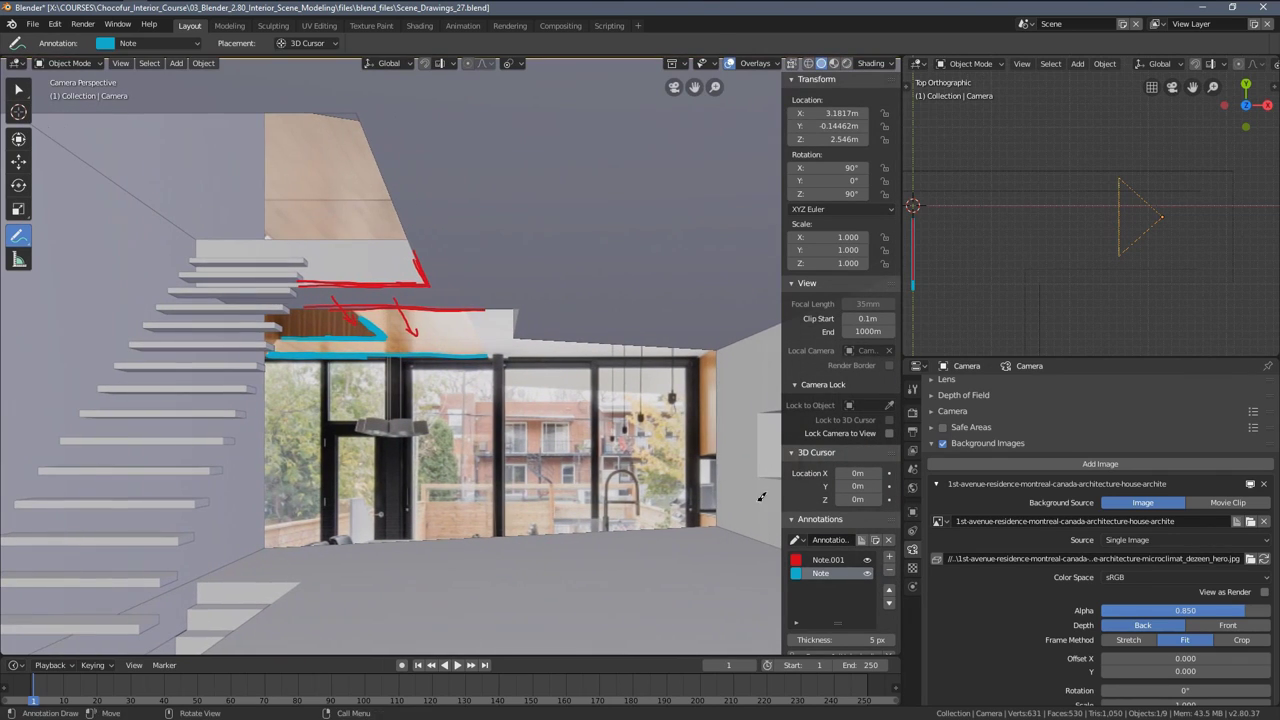
Delete both annotation layers and leave the annotation tool
left_click(889, 572)
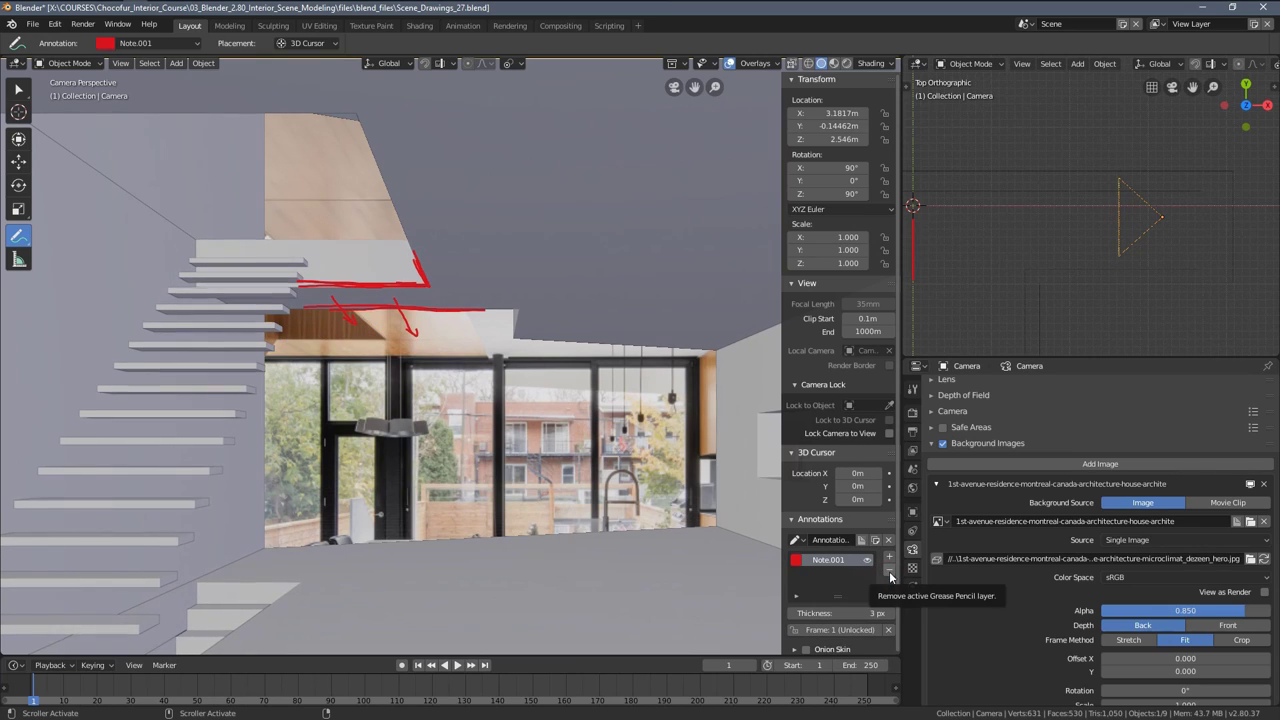
left_click(889, 572)
key("n")
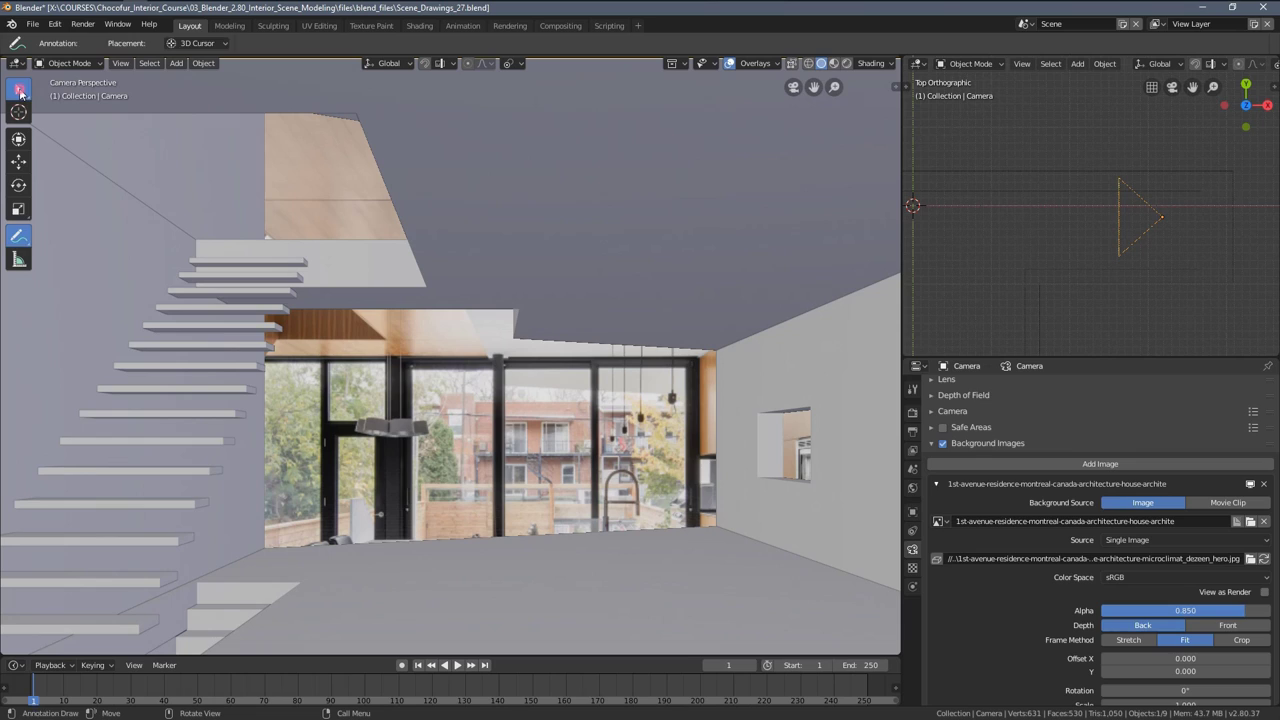
left_click(18, 91)
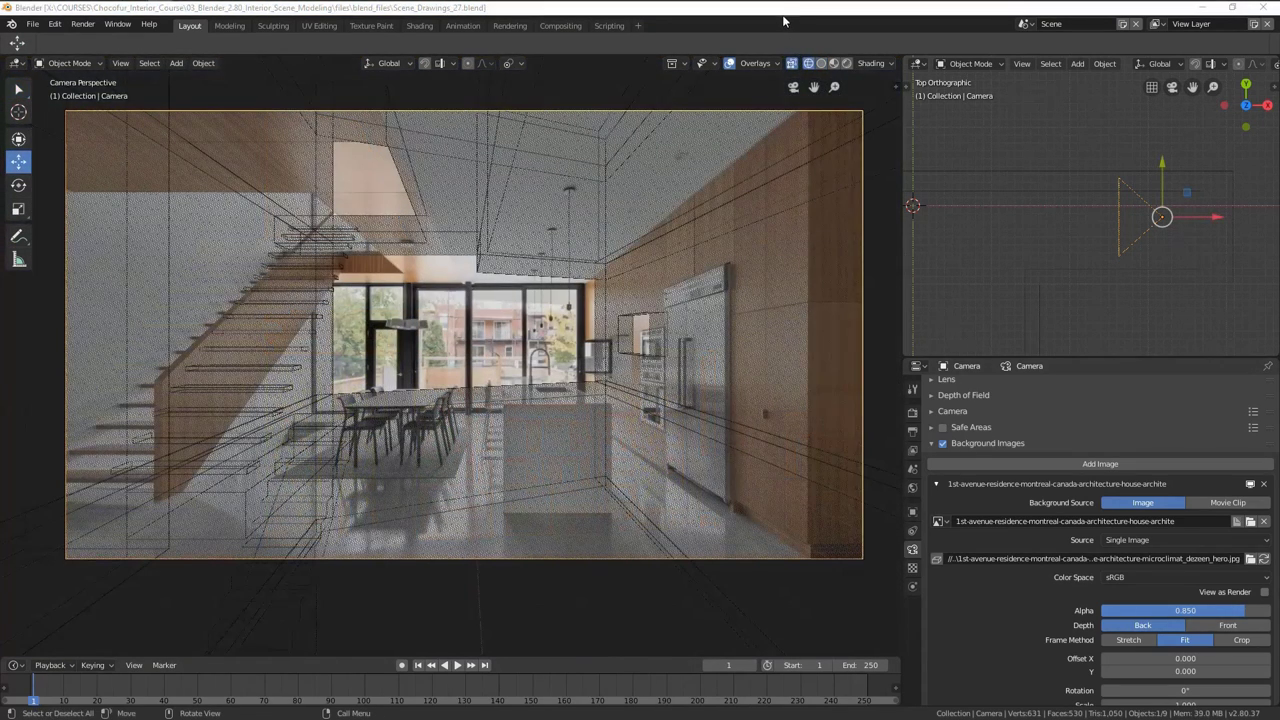
Display the model in solid shading over the background photo in the camera view
left_click(785, 12)
scroll(489, 289, "up", 2)
key("z")
left_click(565, 289)
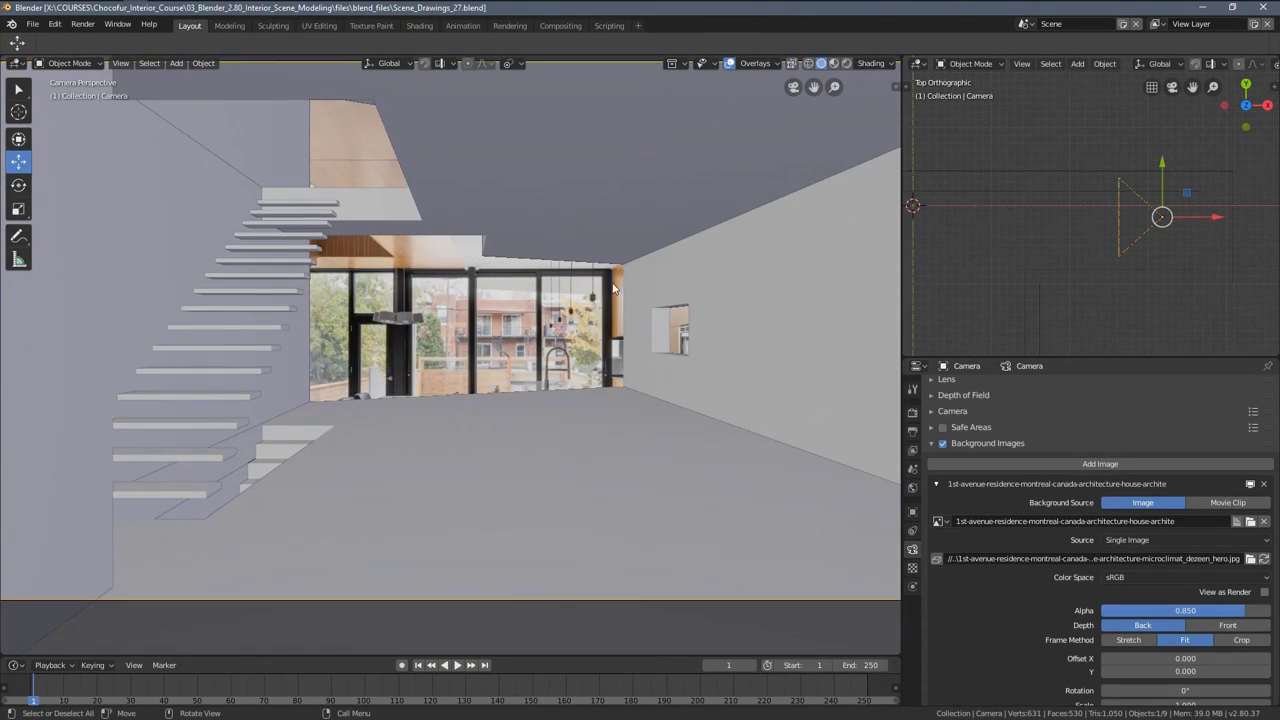
Shift the camera back and forth along the Y axis in the top view, comparing the stair and ceiling edges with the photo
scroll(1116, 224, "down", 4)
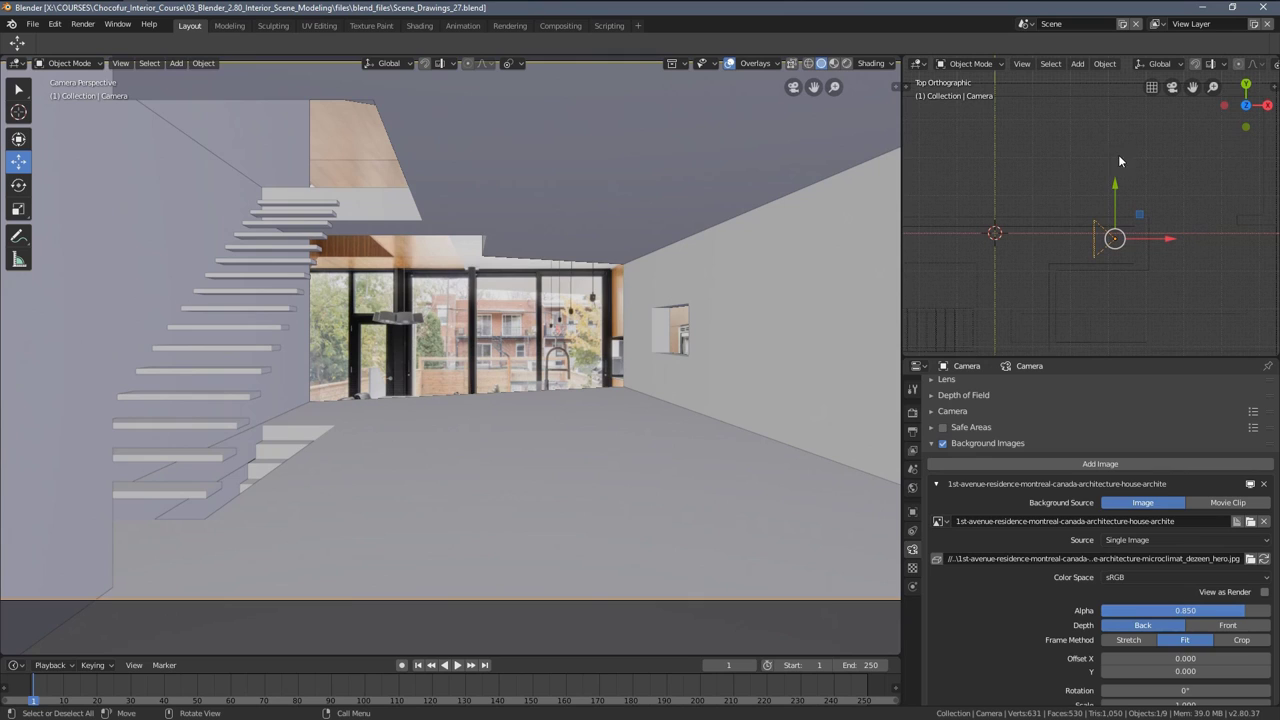
left_click_drag(1117, 189, 1060, 73)
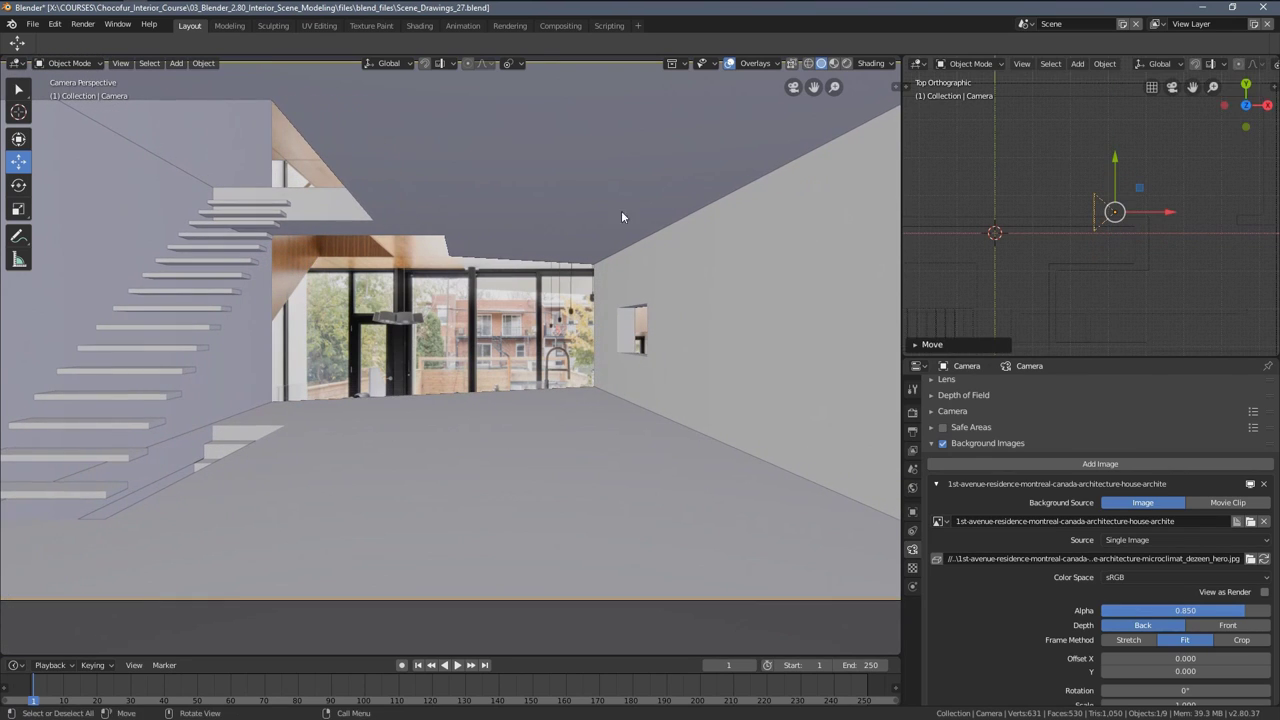
middle_click_drag(461, 200, 592, 281, "shift")
scroll(532, 204, "up", 6)
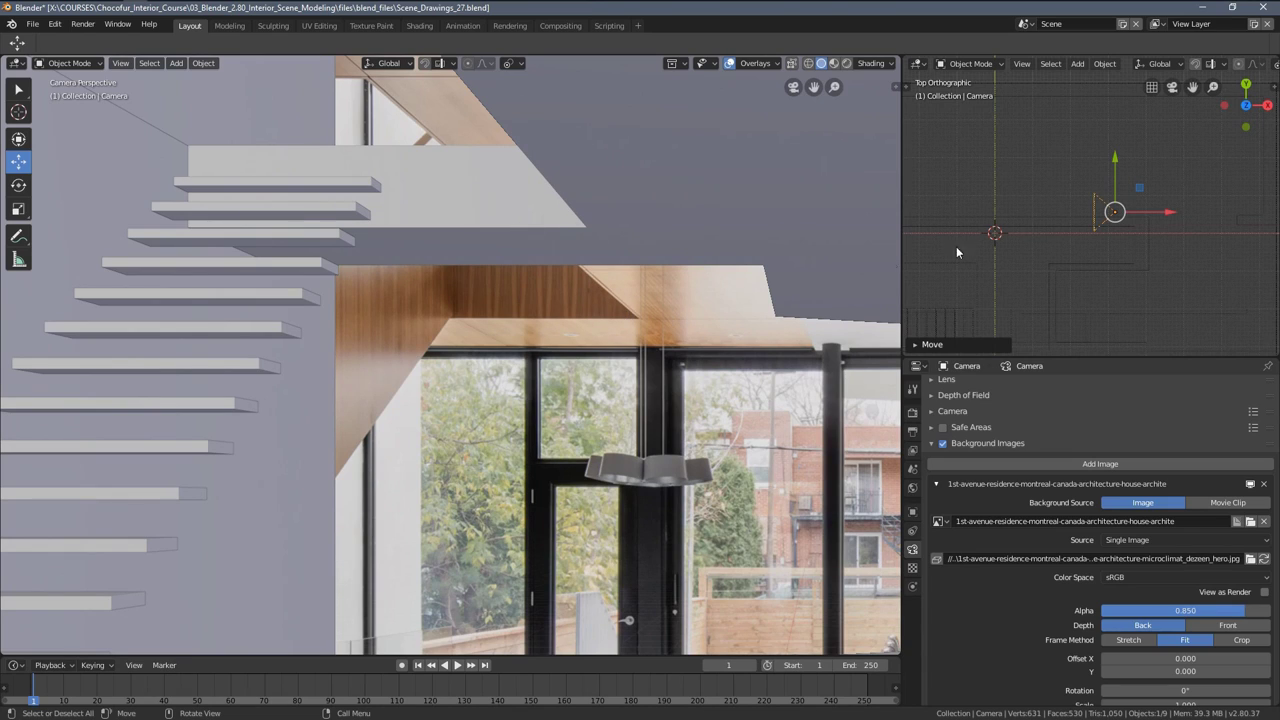
left_click_drag(1124, 172, 1105, 190)
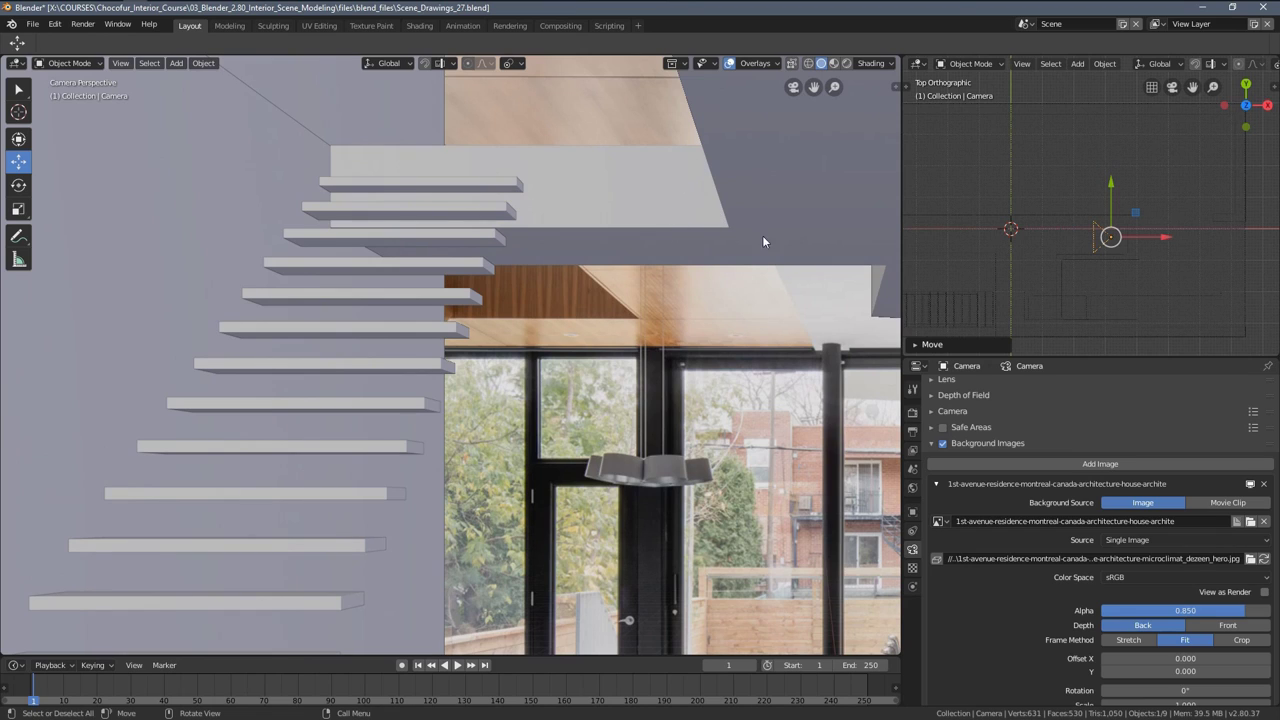
left_click_drag(1105, 182, 1087, 156)
scroll(609, 286, "down", 3)
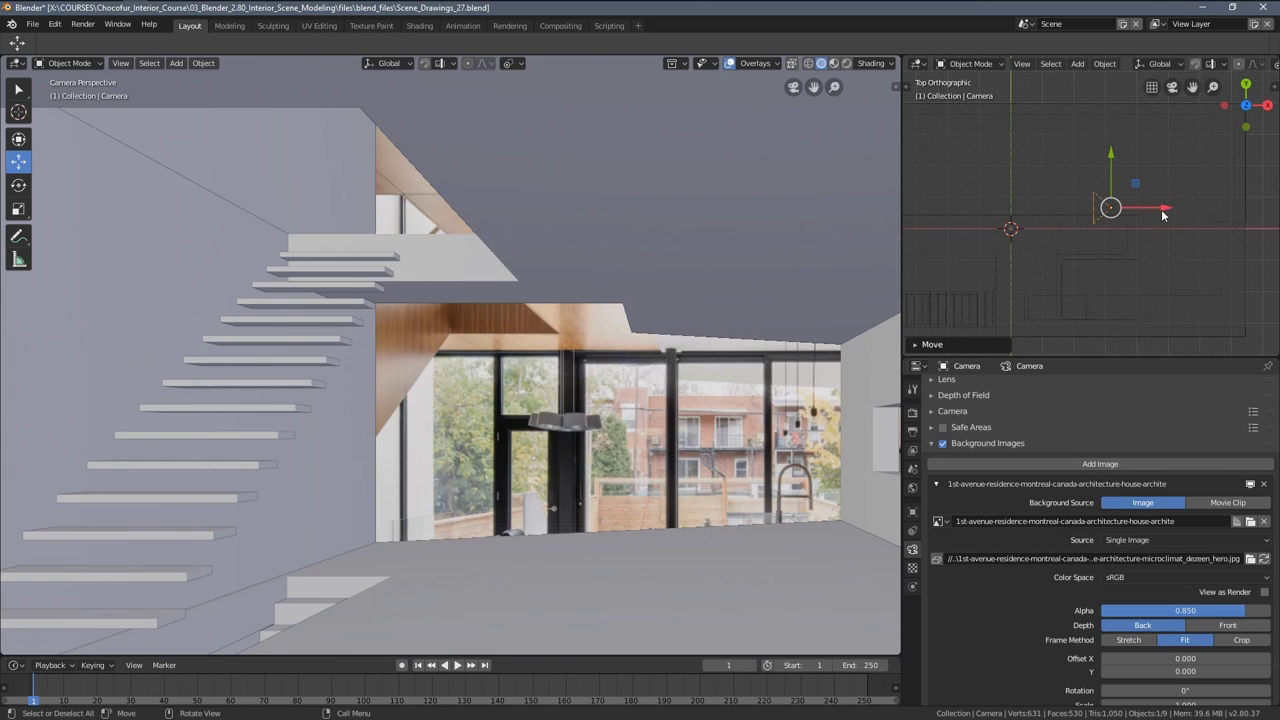
Shift the camera back and forth along the X axis in the top view, comparing the stair and ceiling edges with the photo
left_click_drag(1166, 208, 1251, 207)
middle_click_drag(860, 353, 751, 331, "shift")
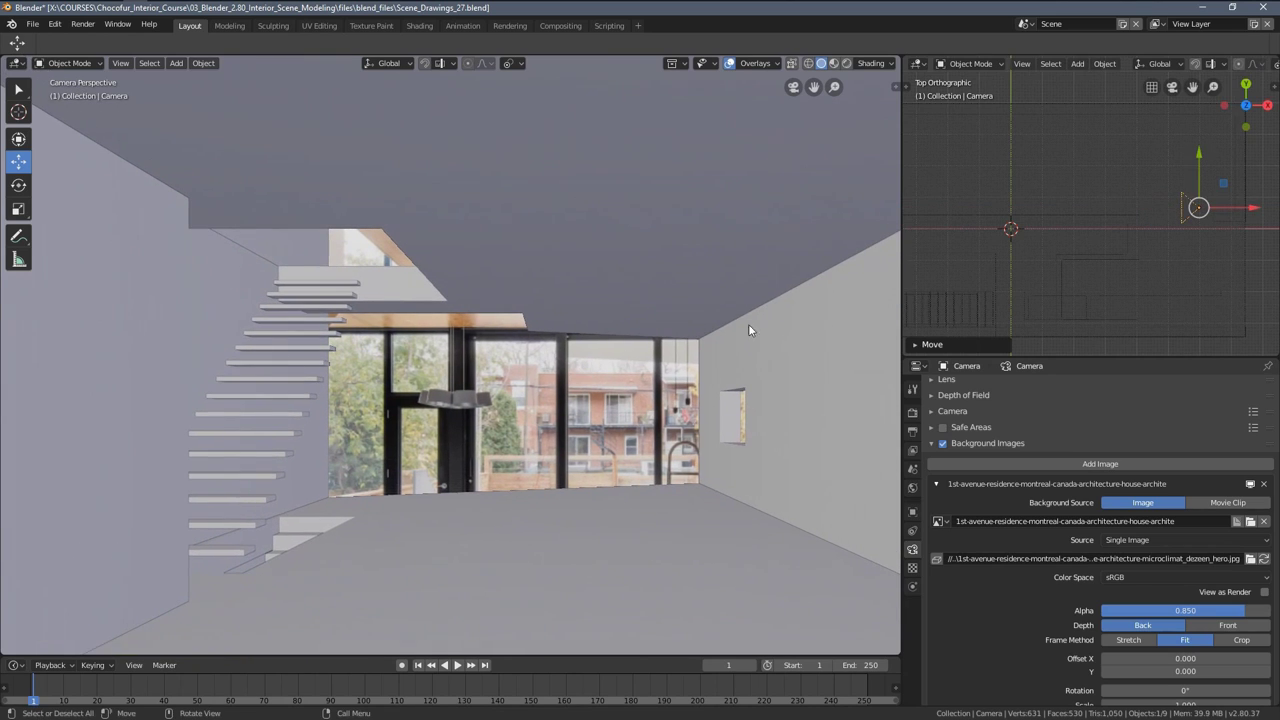
scroll(1157, 224, "down", 2)
left_click_drag(1215, 206, 1218, 205)
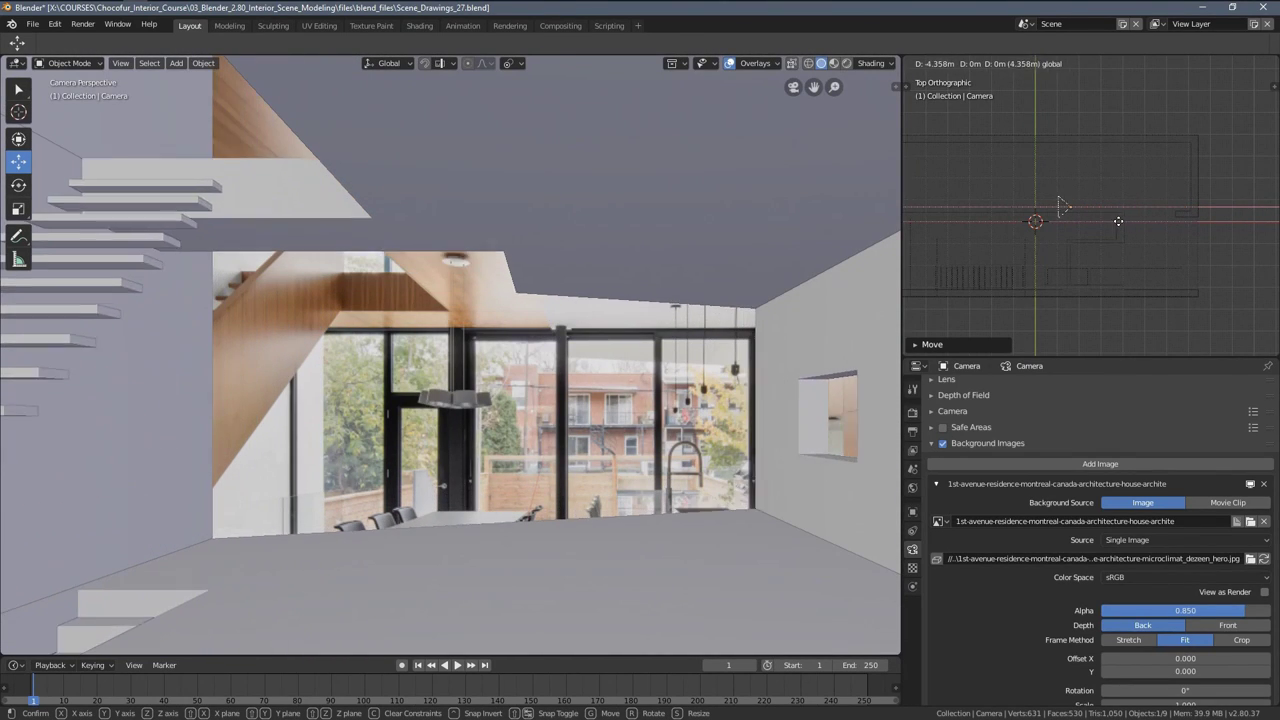
left_click(1097, 223)
middle_click_drag(1076, 234, 1146, 229, "shift")
scroll(1098, 260, "up", 2)
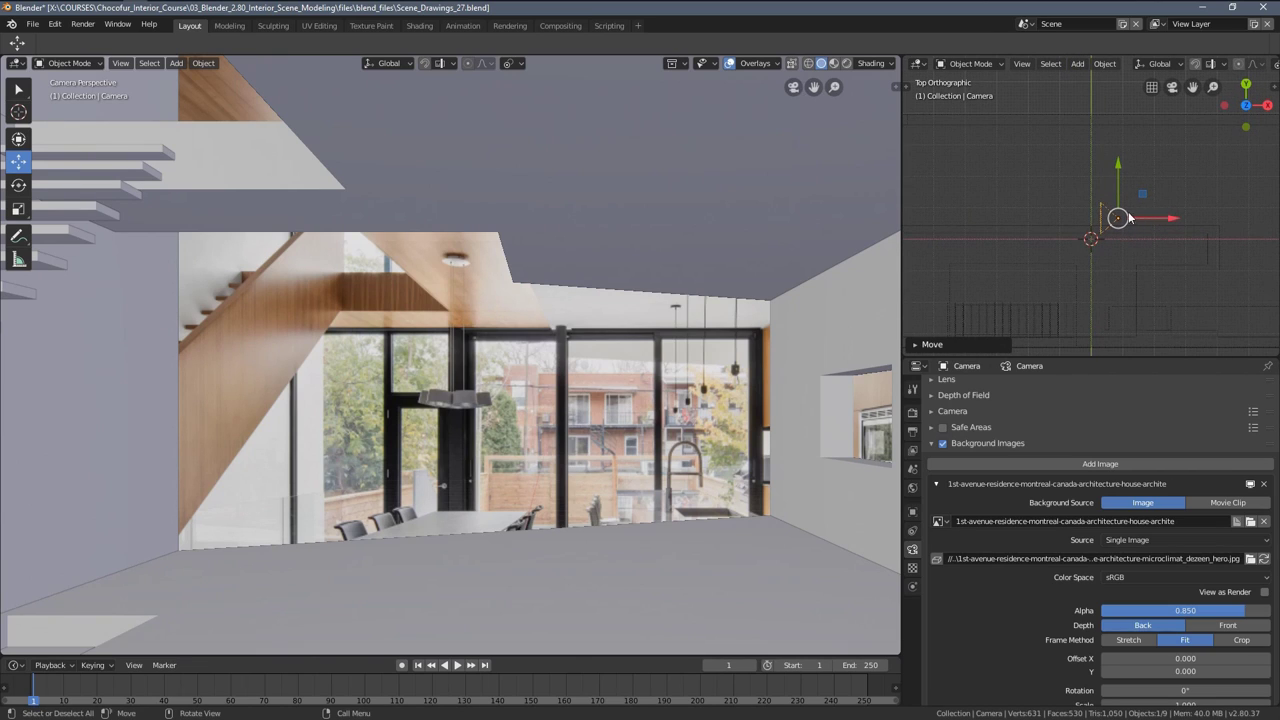
Compare the whole camera frame with the reference photo in wireframe shading and again in solid shading
scroll(1105, 225, "down", 3)
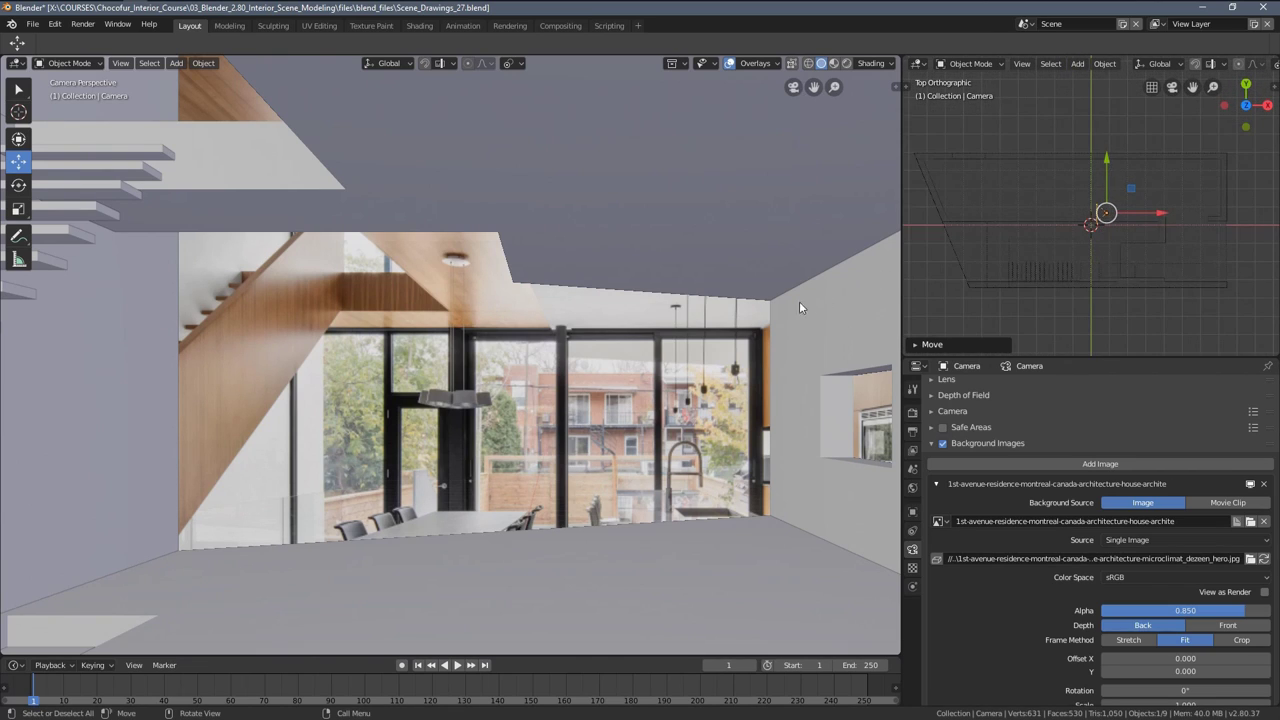
scroll(470, 307, "down", 3)
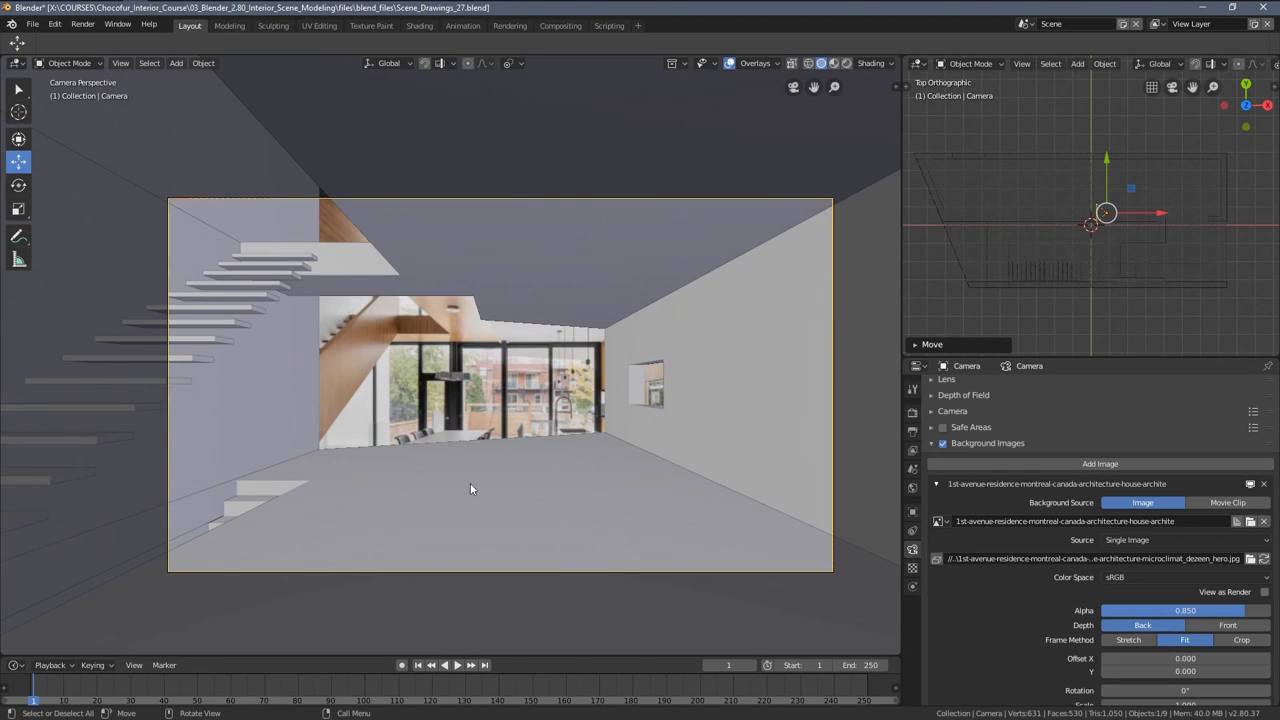
key("z")
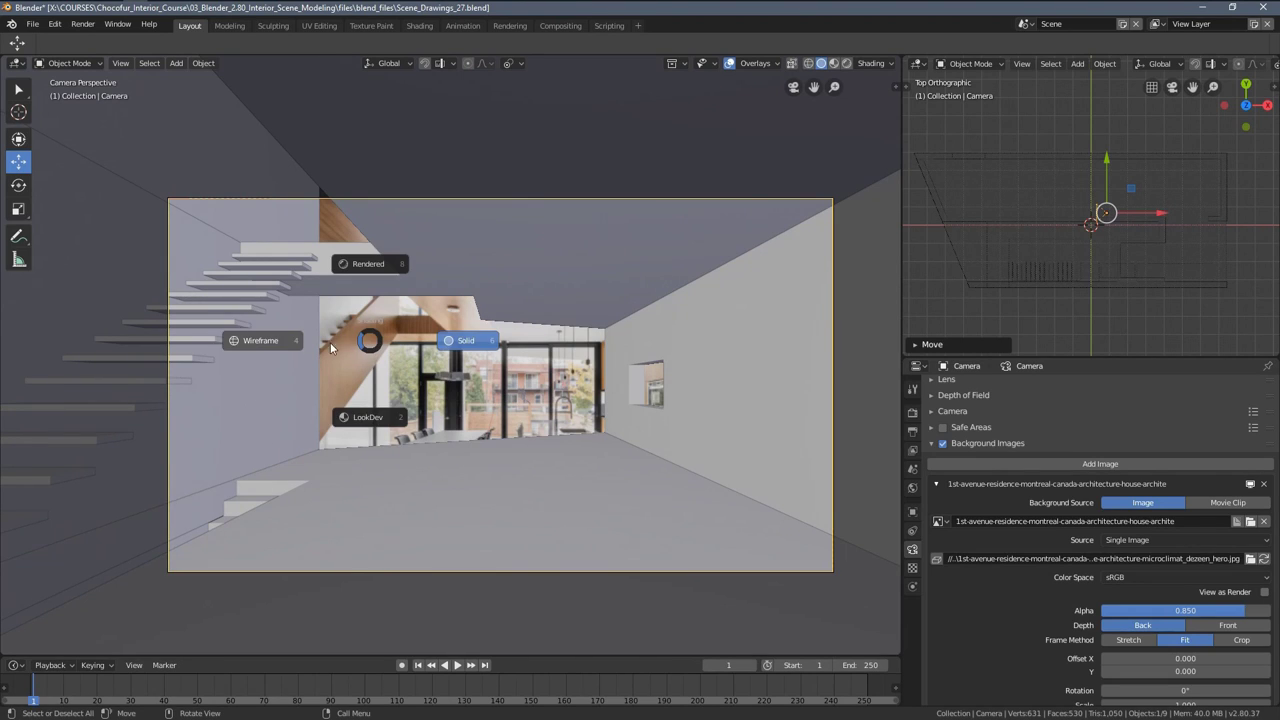
left_click(458, 348)
key("z")
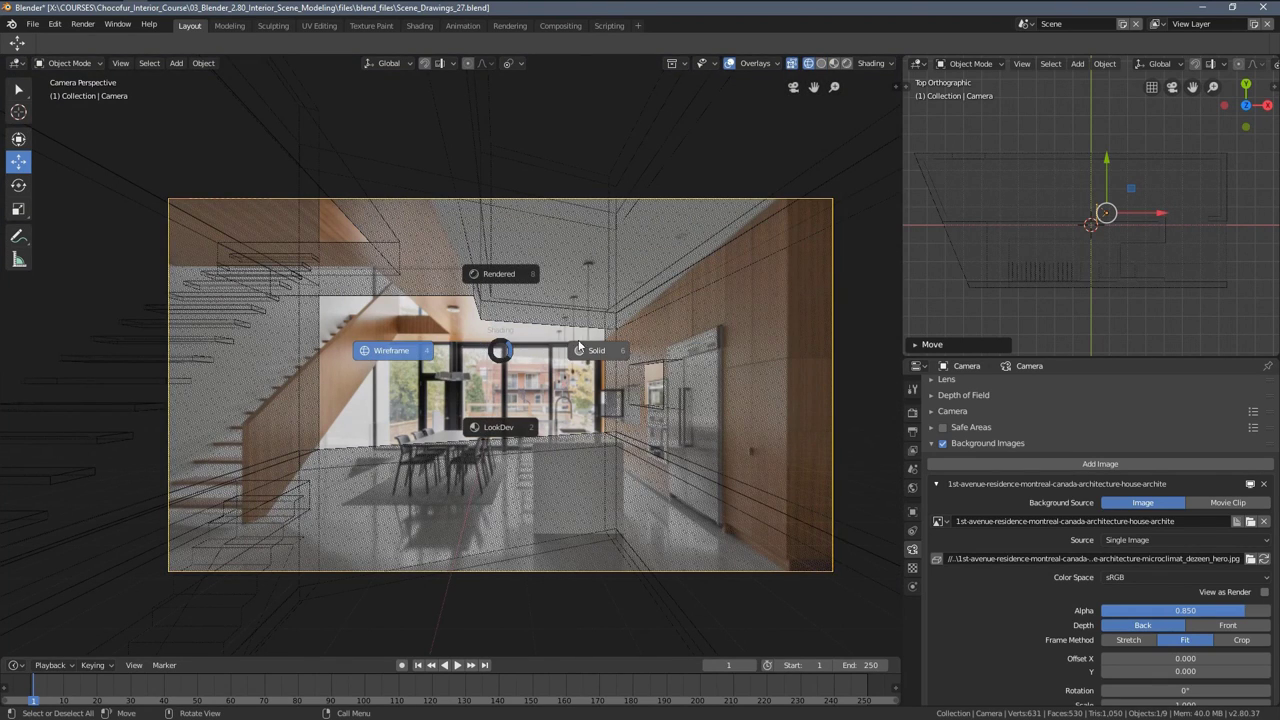
left_click(592, 360)
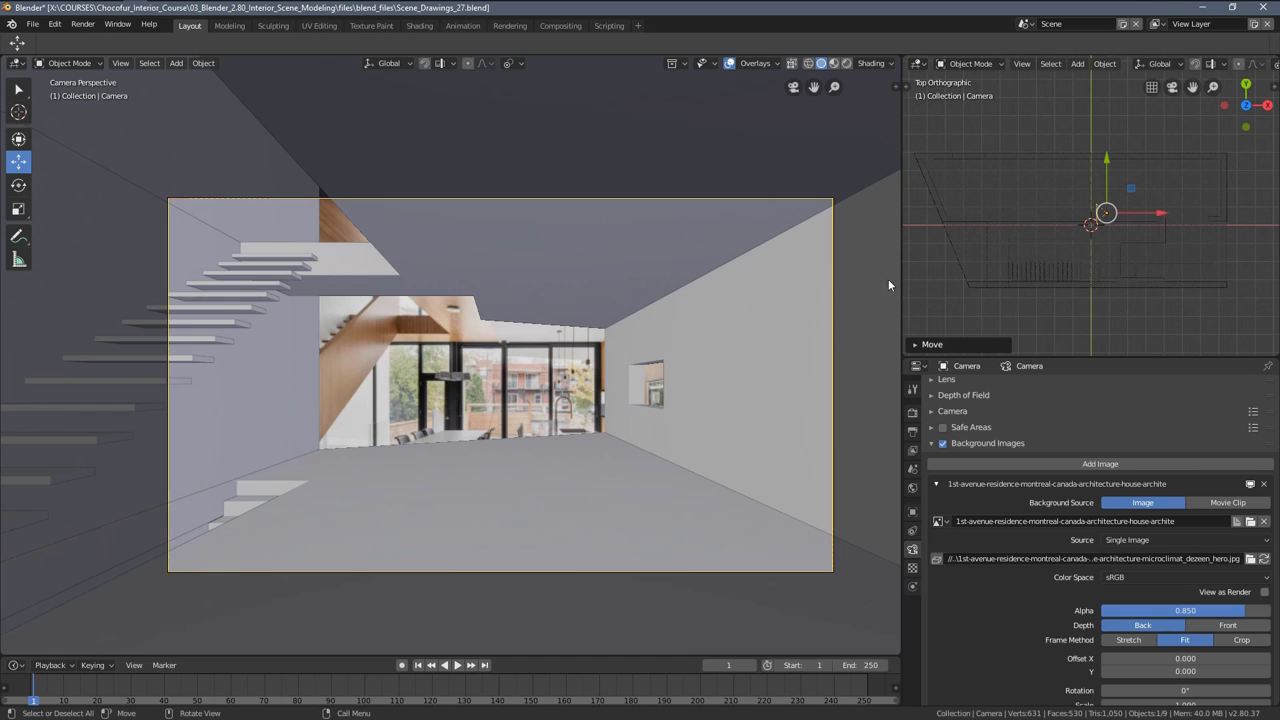
scroll(719, 353, "up", 2)
scroll(646, 379, "up", 1)
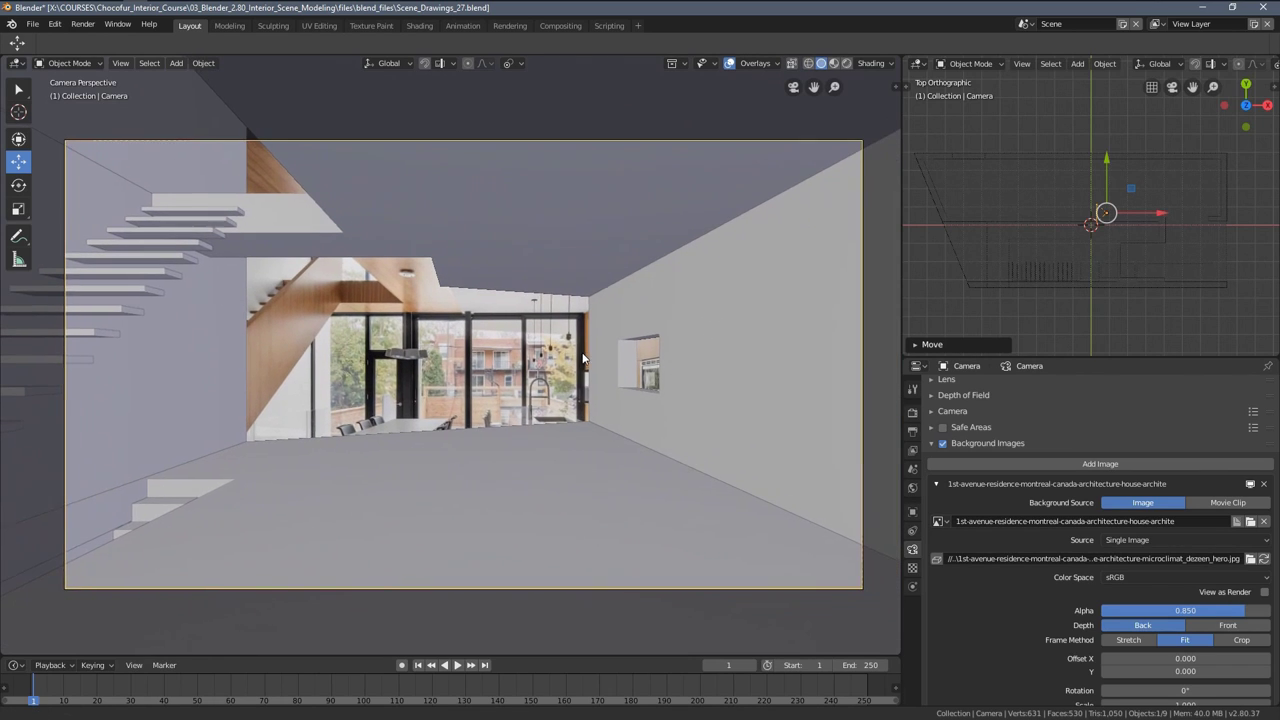
Move the camera slightly farther back along the positive X axis in the top view
left_click_drag(1175, 214, 1118, 247)
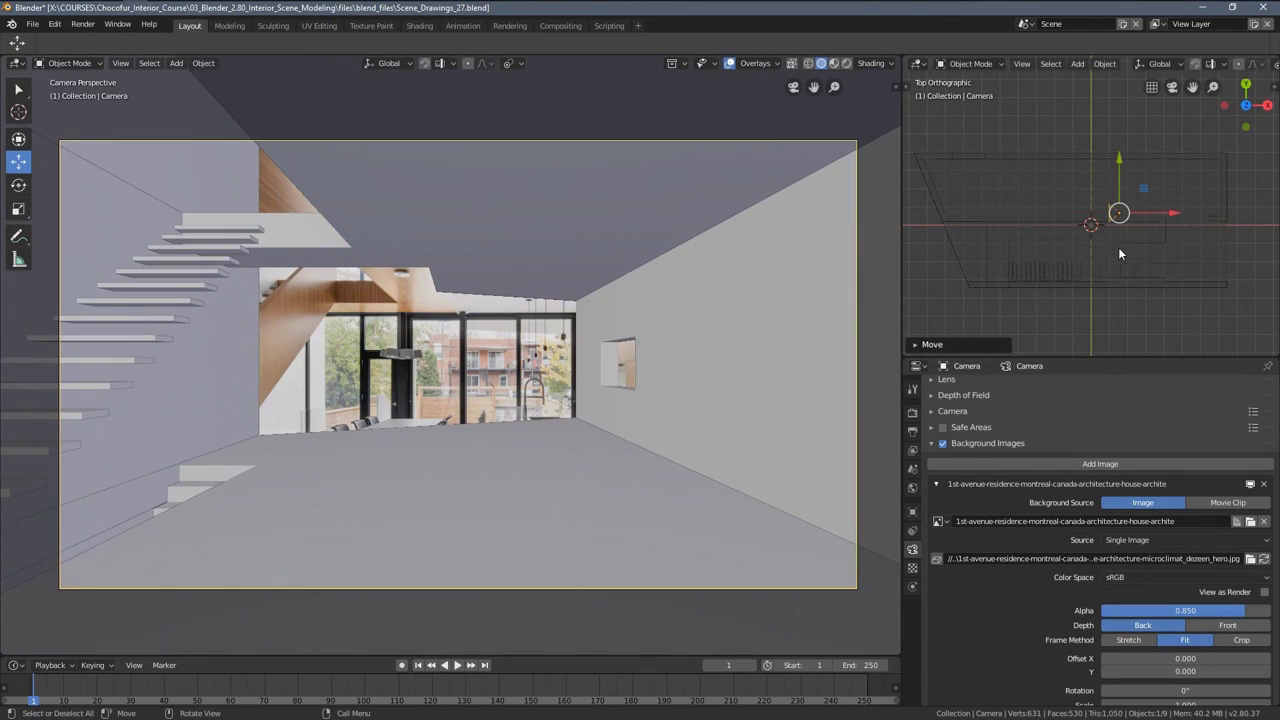
middle_click_drag(1153, 248, 1118, 243, "shift")
scroll(1060, 443, "up", 1)
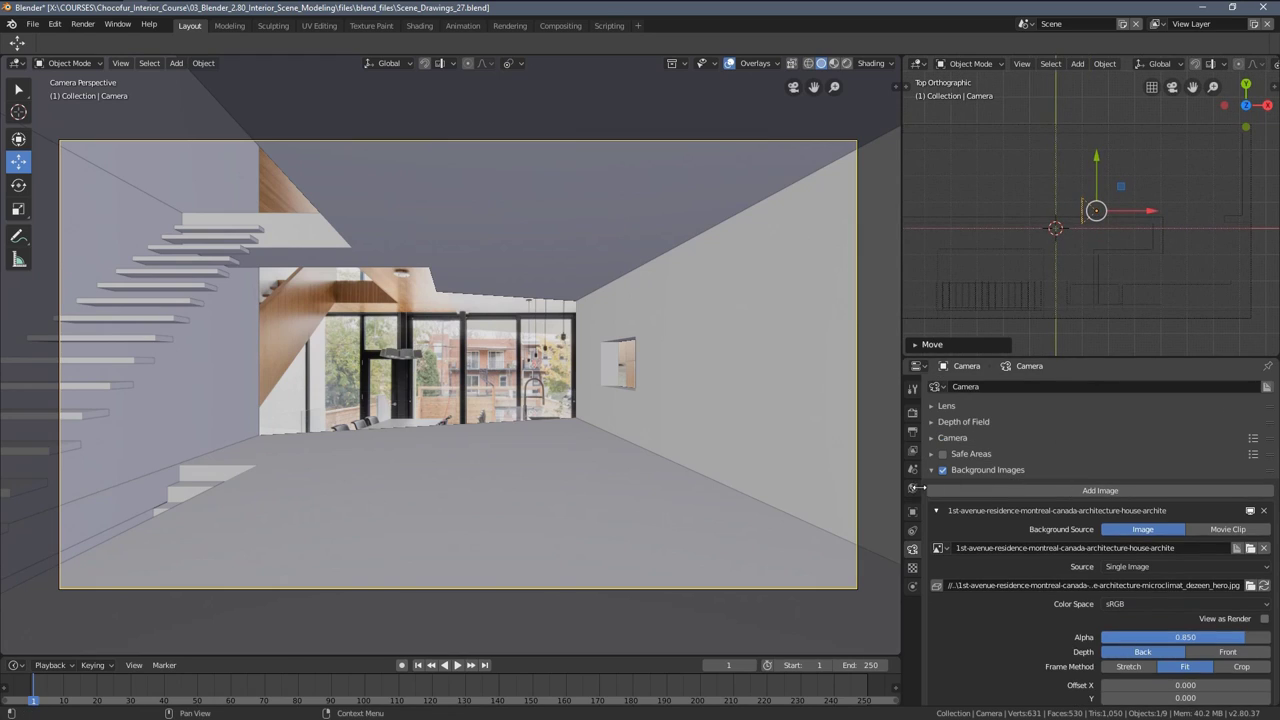
Set the camera lens's focal length to 16 mm
left_click(931, 470)
left_click(933, 406)
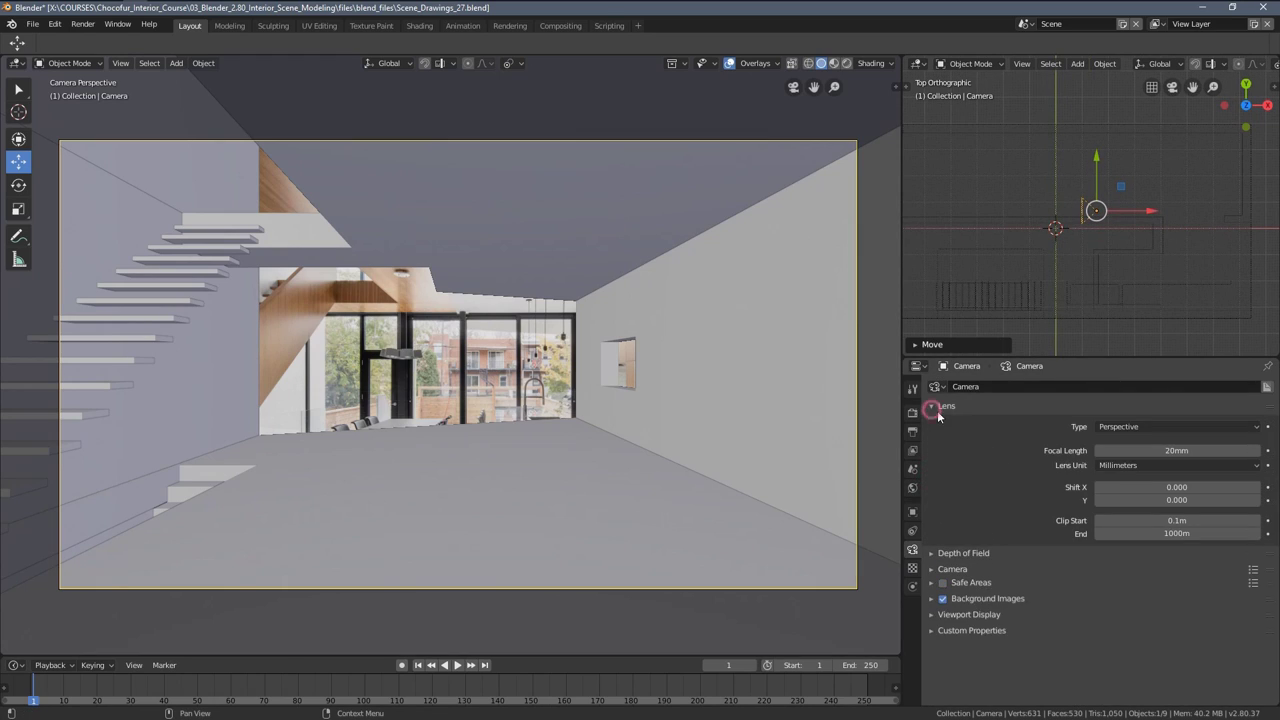
left_click(1175, 450)
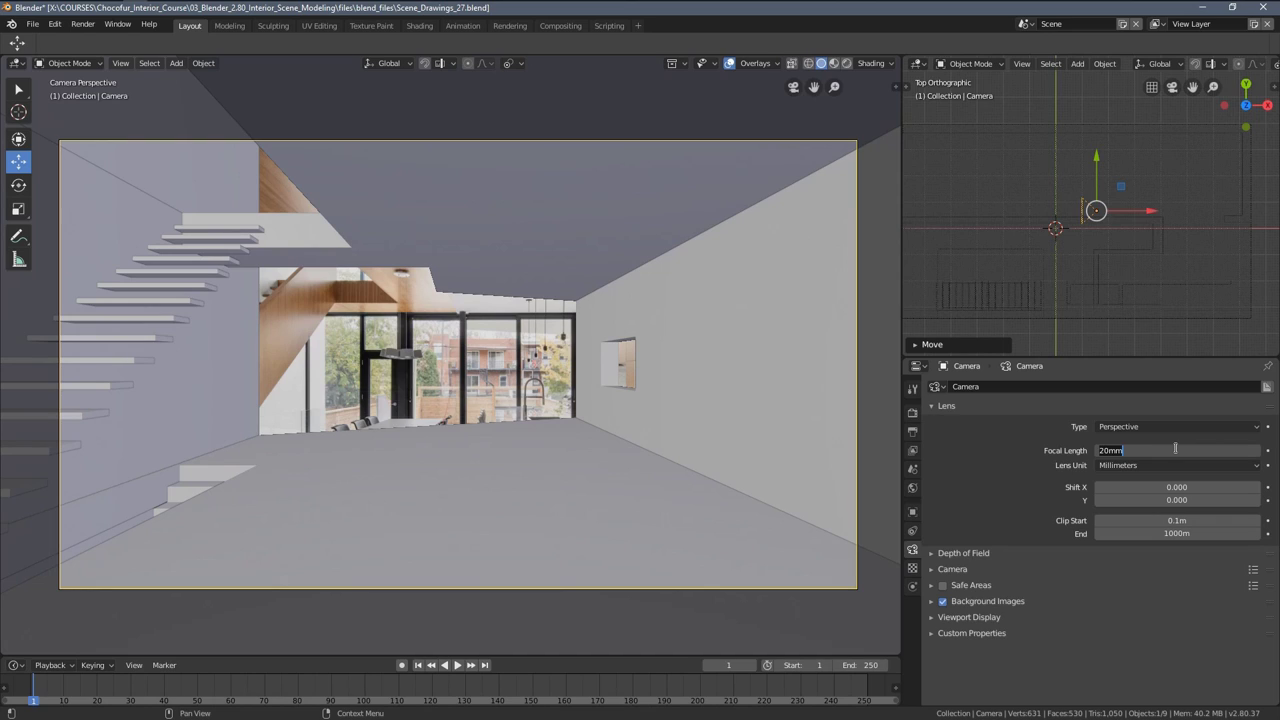
type("16")
key("Return")
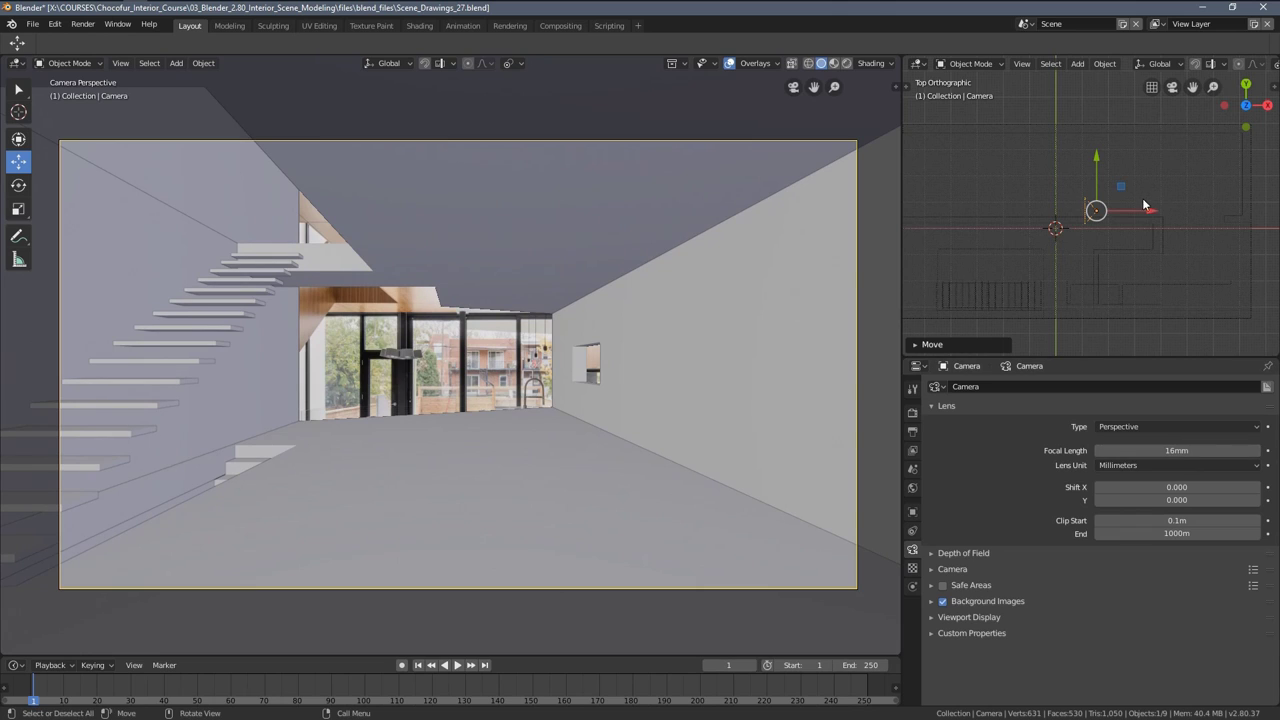
Try the camera much farther back along the X axis against the photo and bring it forward near its earlier position
left_click_drag(1140, 212, 1220, 214)
scroll(480, 255, "up", 5)
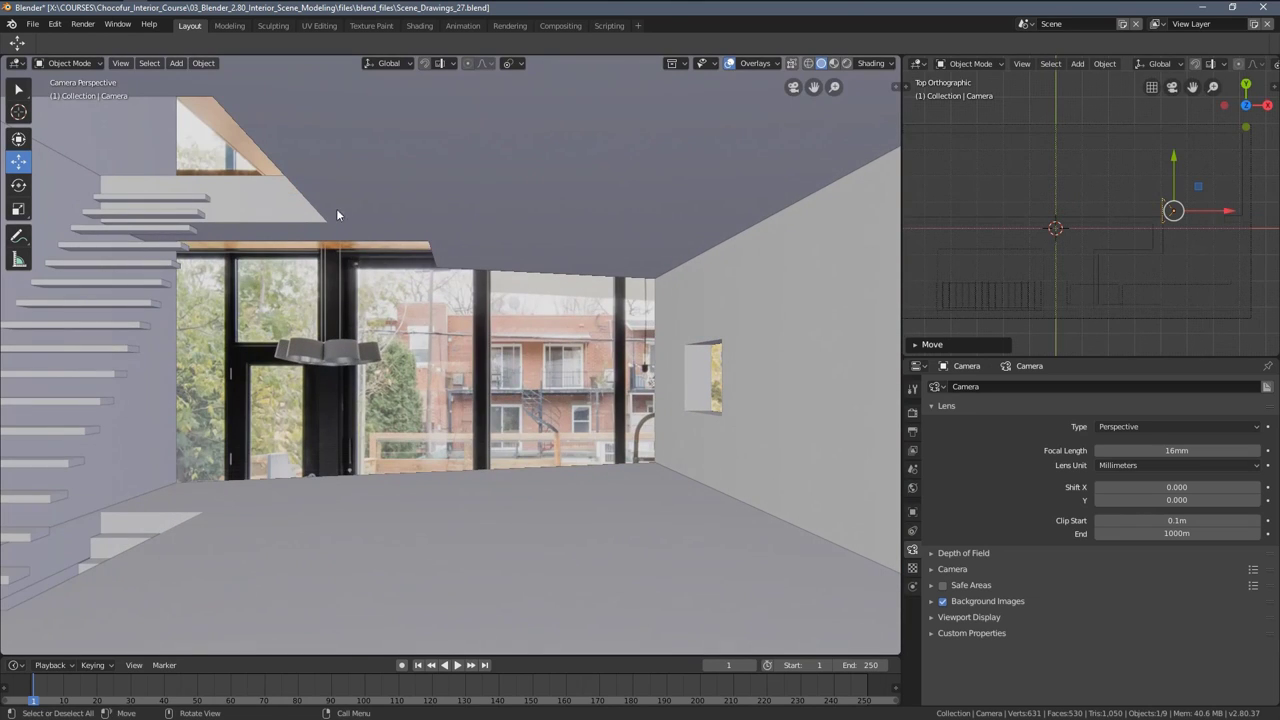
scroll(310, 232, "down", 5)
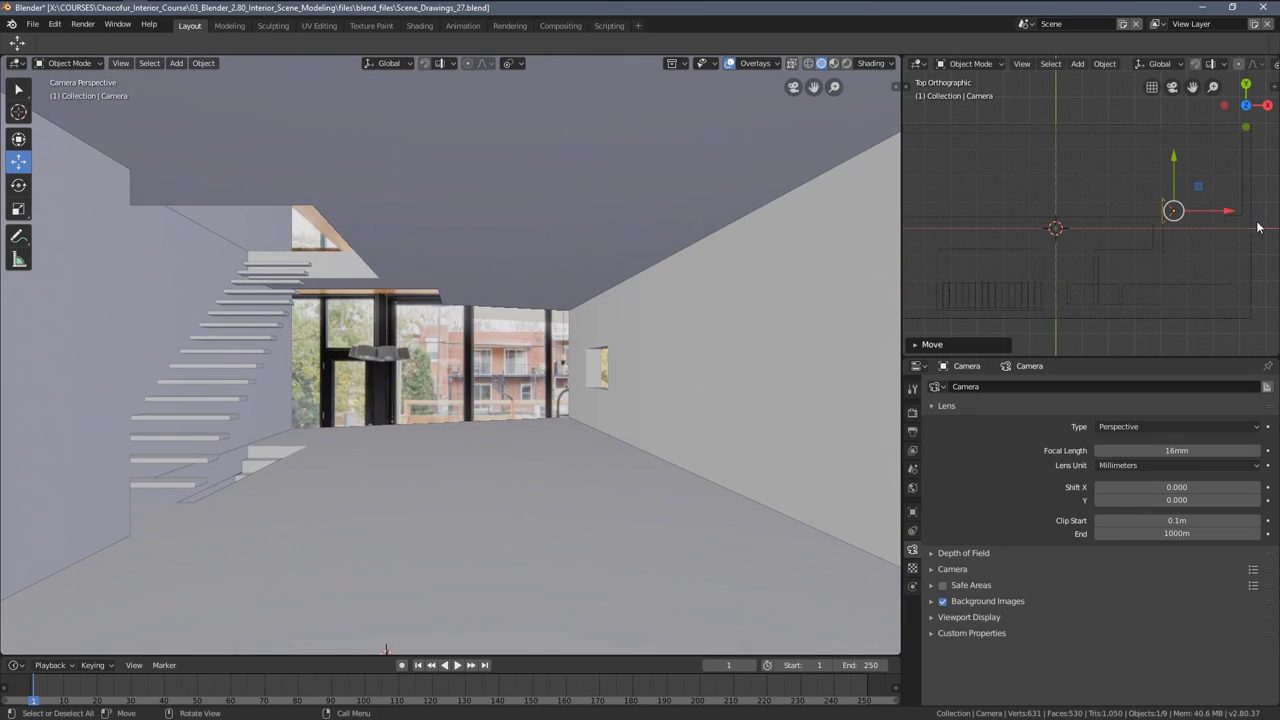
left_click_drag(1226, 211, 1152, 209)
middle_click_drag(1109, 241, 1134, 245, "shift")
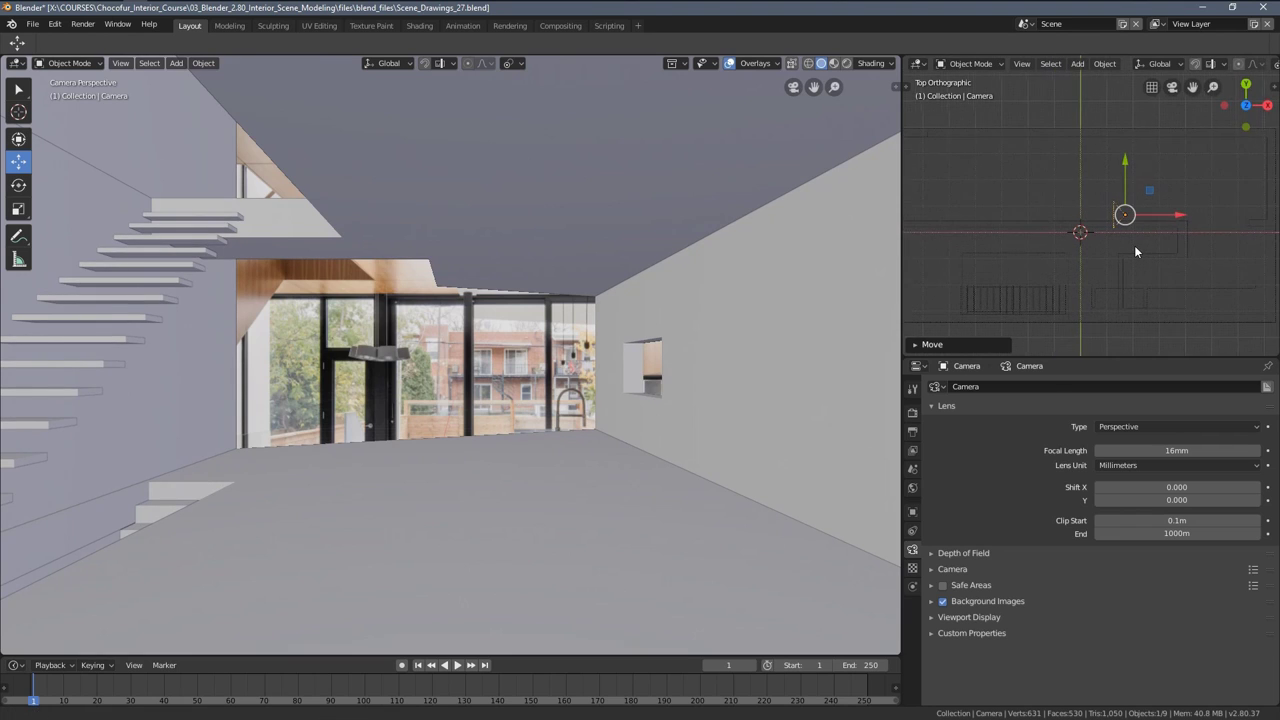
Nudge the camera slightly in the positive Y direction in the top view while checking the full camera frame
scroll(1134, 245, "up", 2)
scroll(605, 308, "down", 4)
mouse_move(585, 307)
middle_mouse_down()
mouse_move(502, 311)
mouse_move(578, 307)
middle_mouse_up()
key("KP_0")
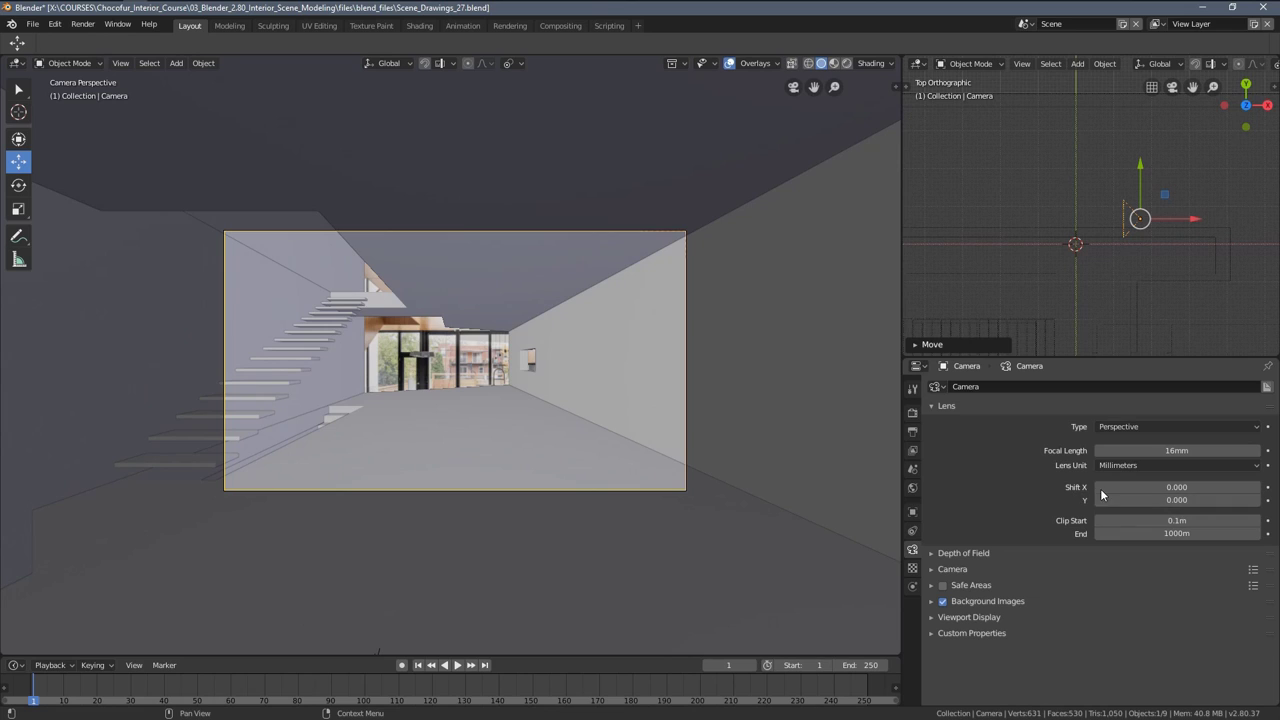
middle_click_drag(1148, 276, 1135, 256, "shift")
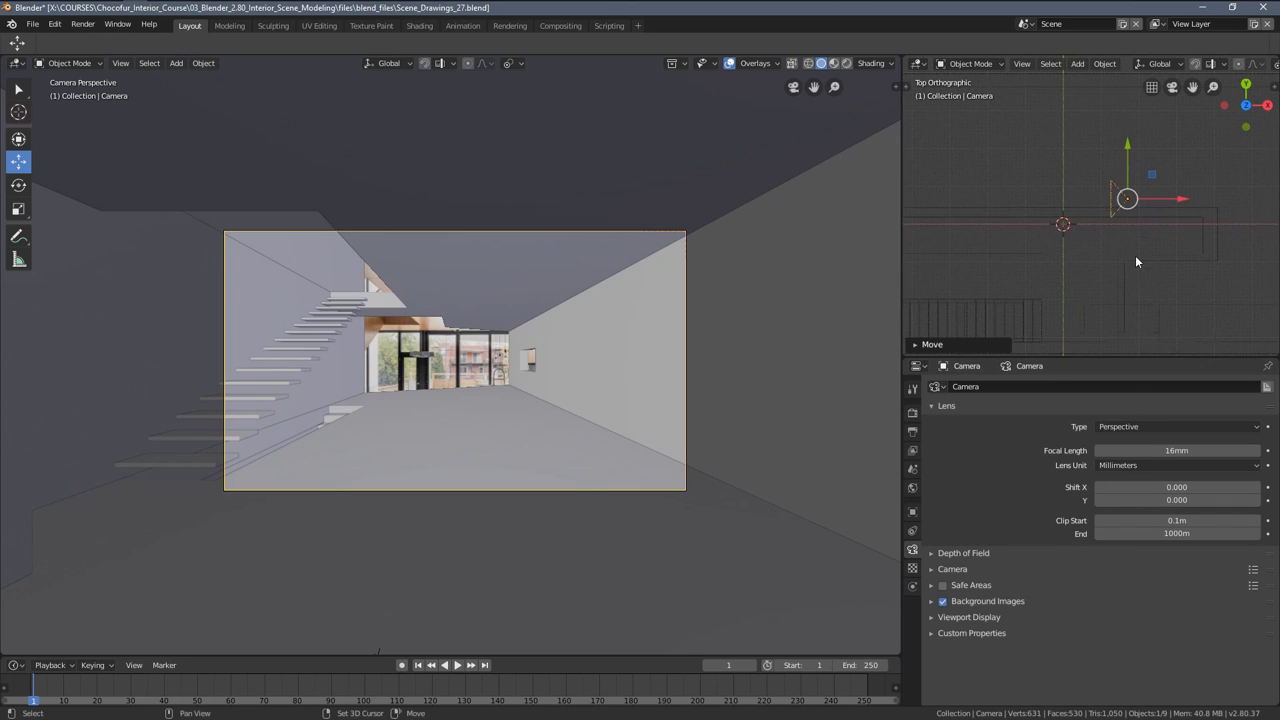
left_click_drag(1130, 162, 1130, 155)
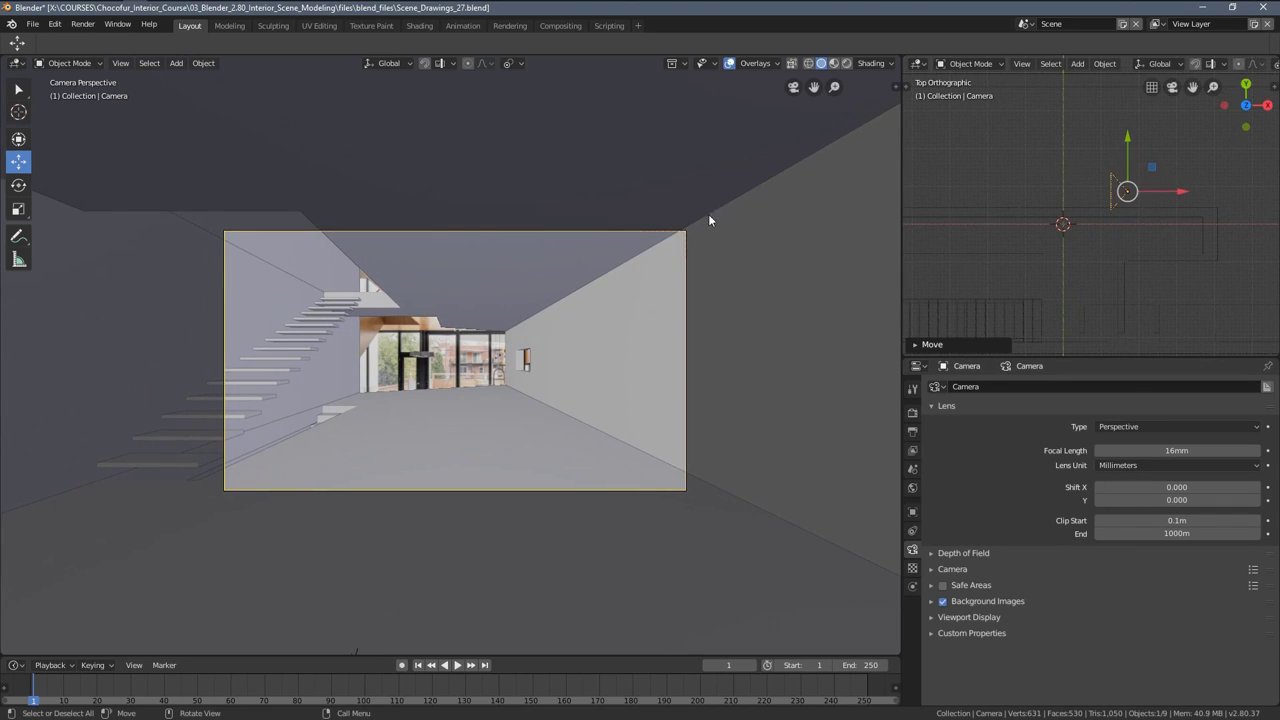
Turn off the camera's background images and display the camera view in wireframe shading
scroll(408, 426, "down", 2)
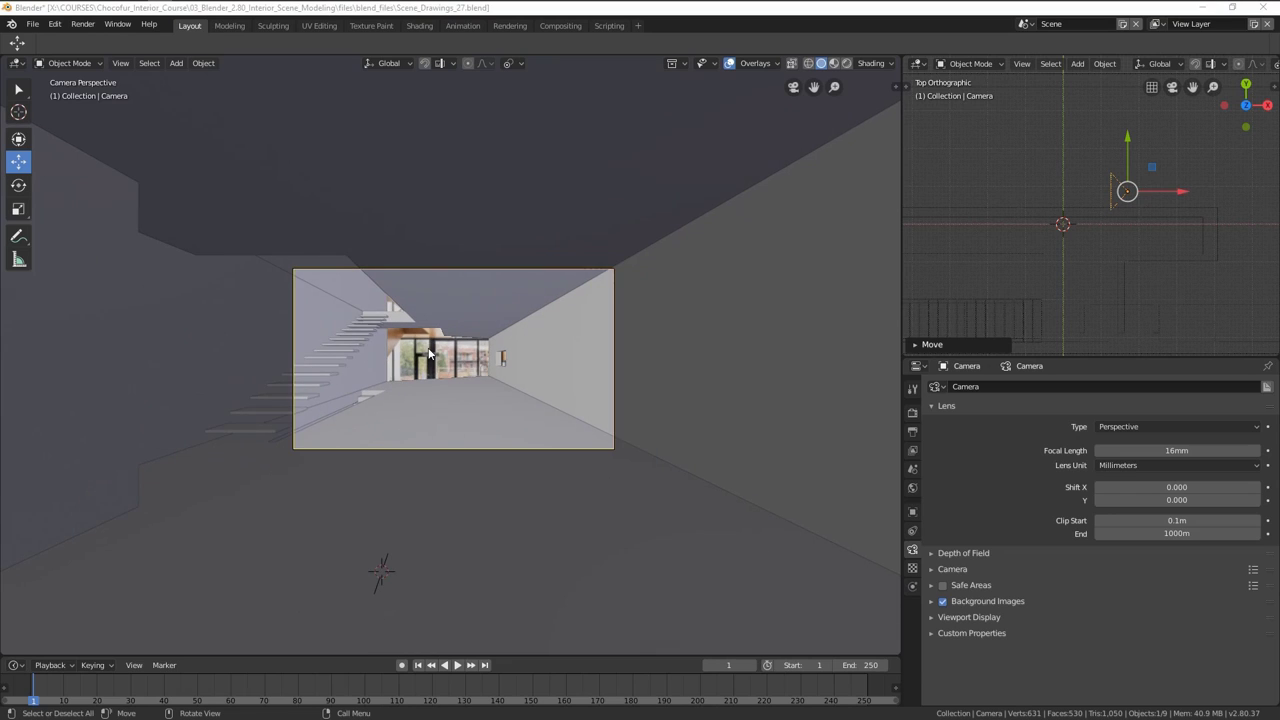
scroll(444, 367, "down", 1)
scroll(444, 370, "up", 2)
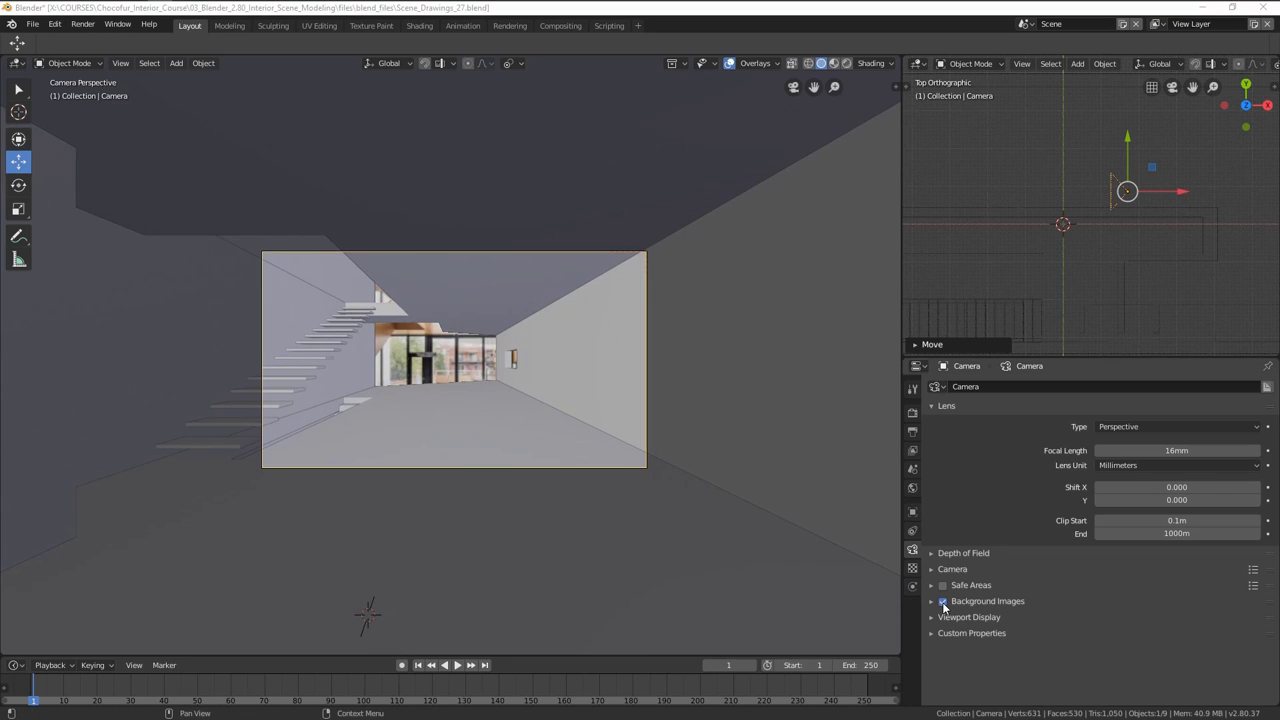
left_click(943, 603)
scroll(500, 348, "down", 4)
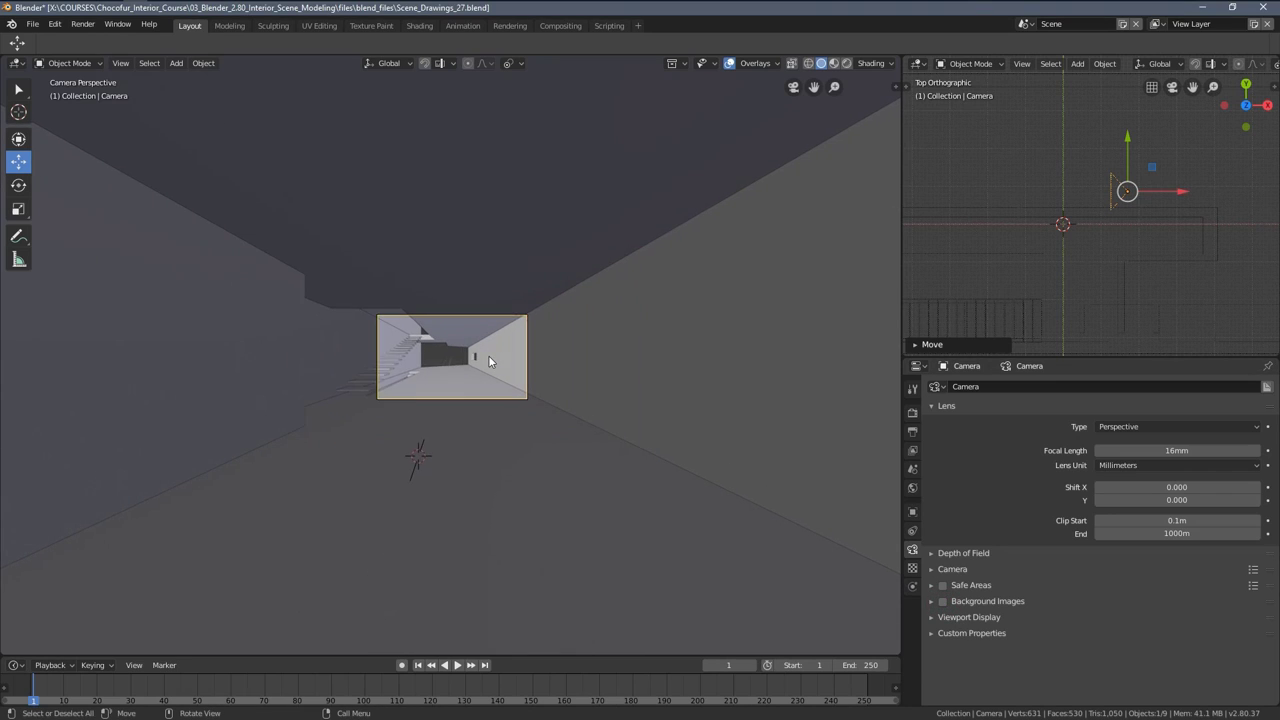
scroll(489, 359, "up", 3)
key("z")
left_click(330, 360)
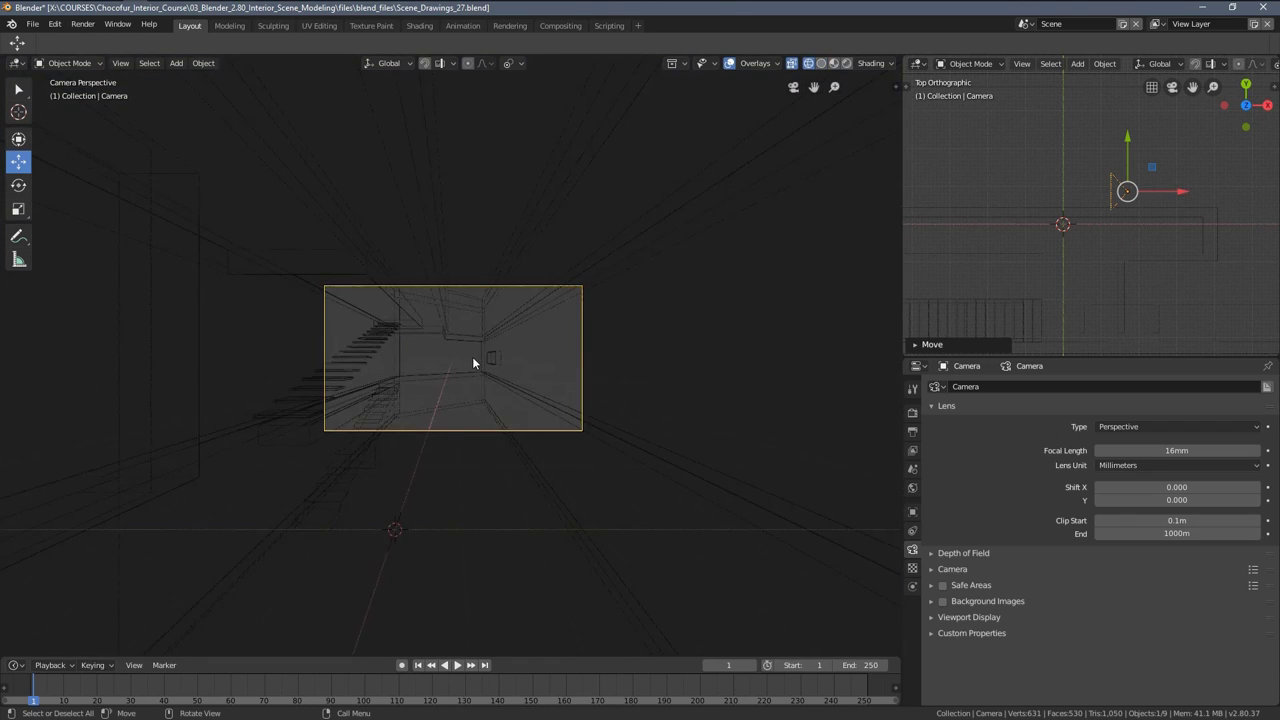
Adjust the camera's lens shift to -0.090 in X and -0.062 in Y
scroll(472, 356, "down", 3)
scroll(423, 380, "up", 4)
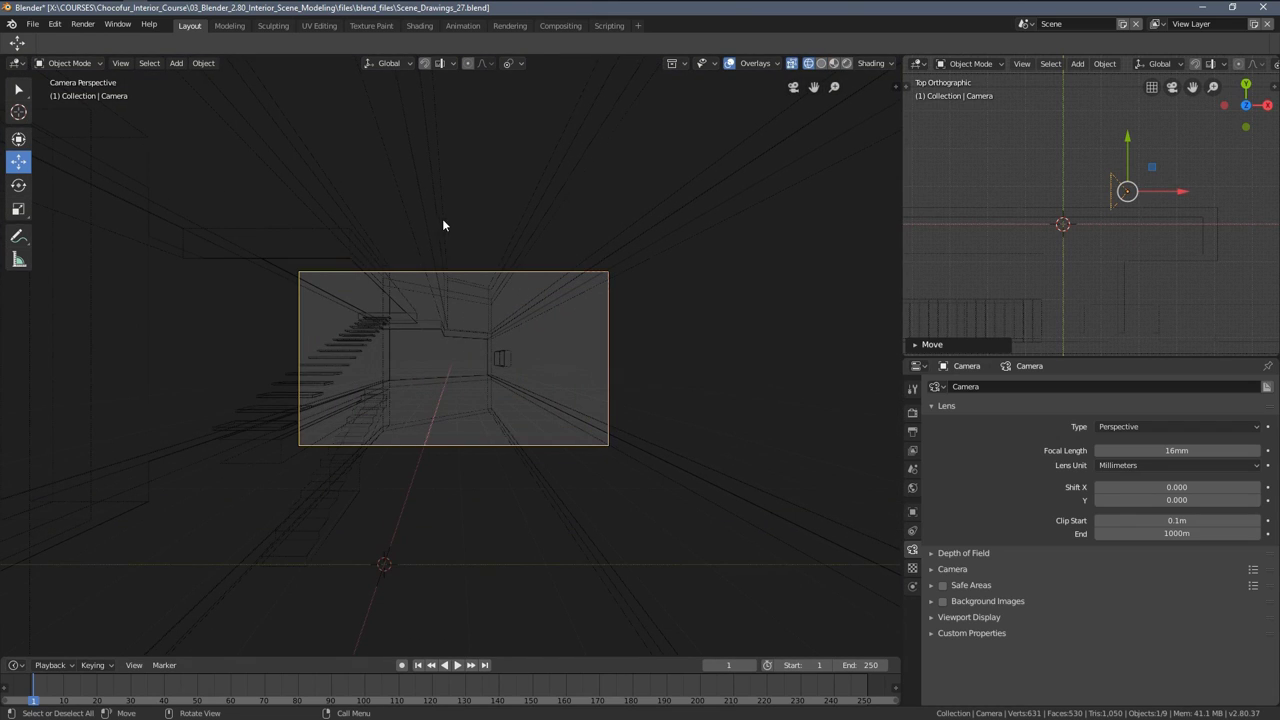
scroll(441, 260, "down", 3)
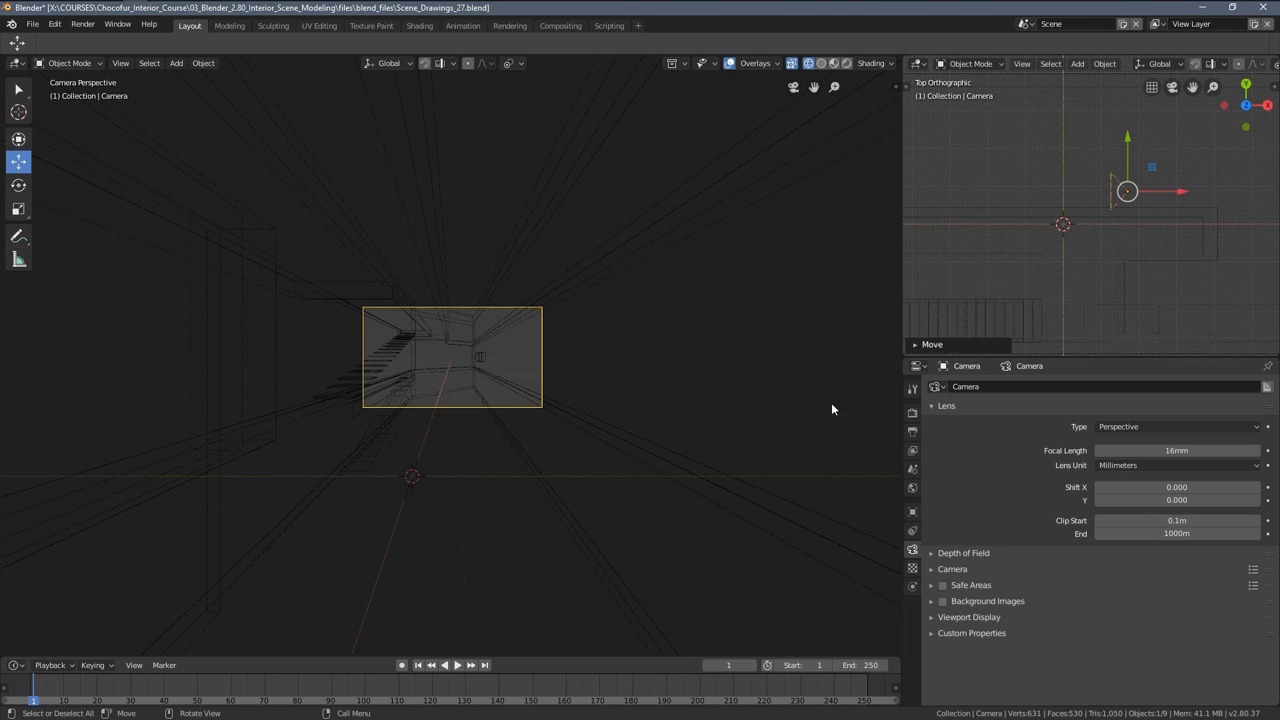
scroll(509, 360, "up", 1)
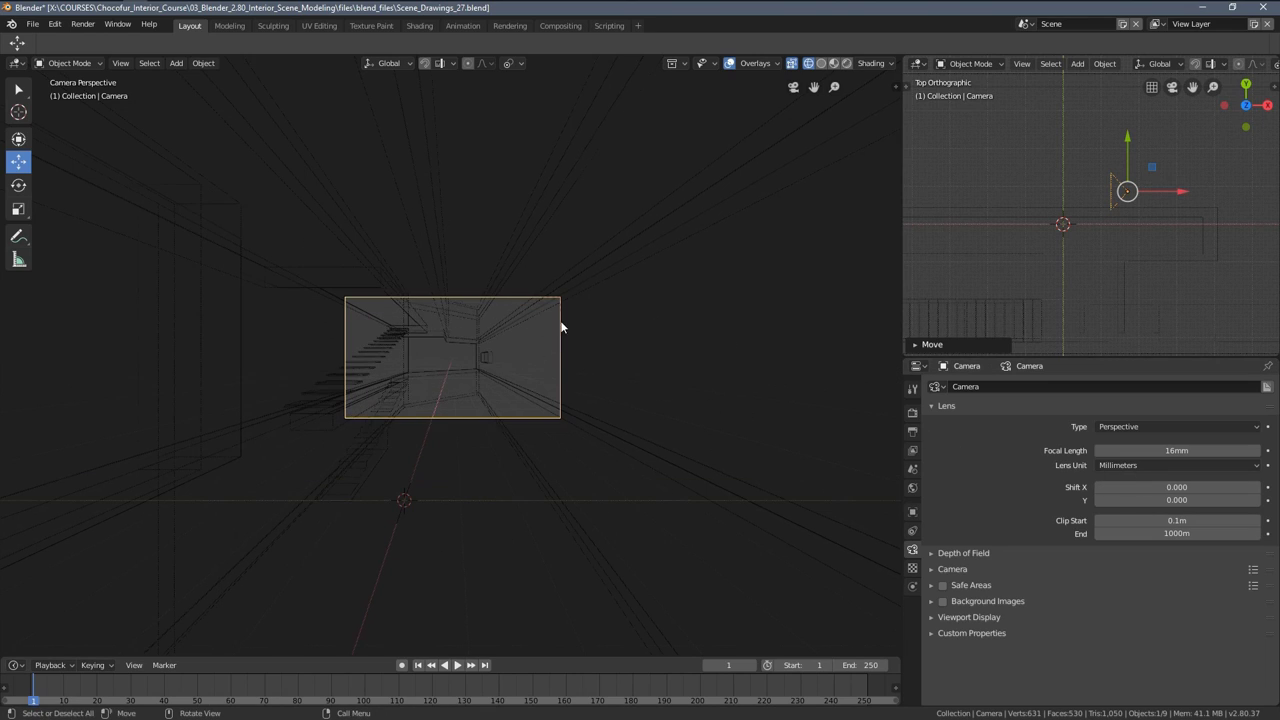
middle_click_drag(561, 327, 594, 366, "shift")
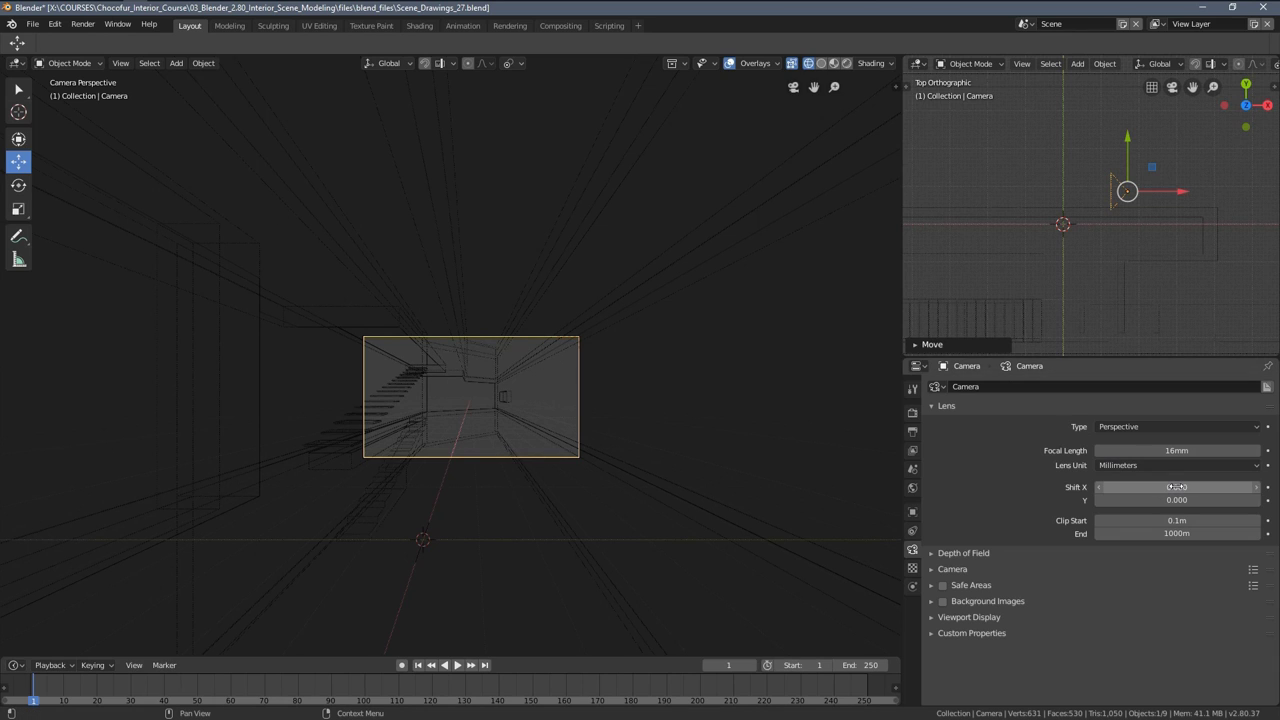
left_click_drag(1177, 487, 1100, 487)
mouse_move(1177, 487)
left_mouse_down()
mouse_move(1254, 487)
mouse_move(1172, 500)
left_mouse_up()
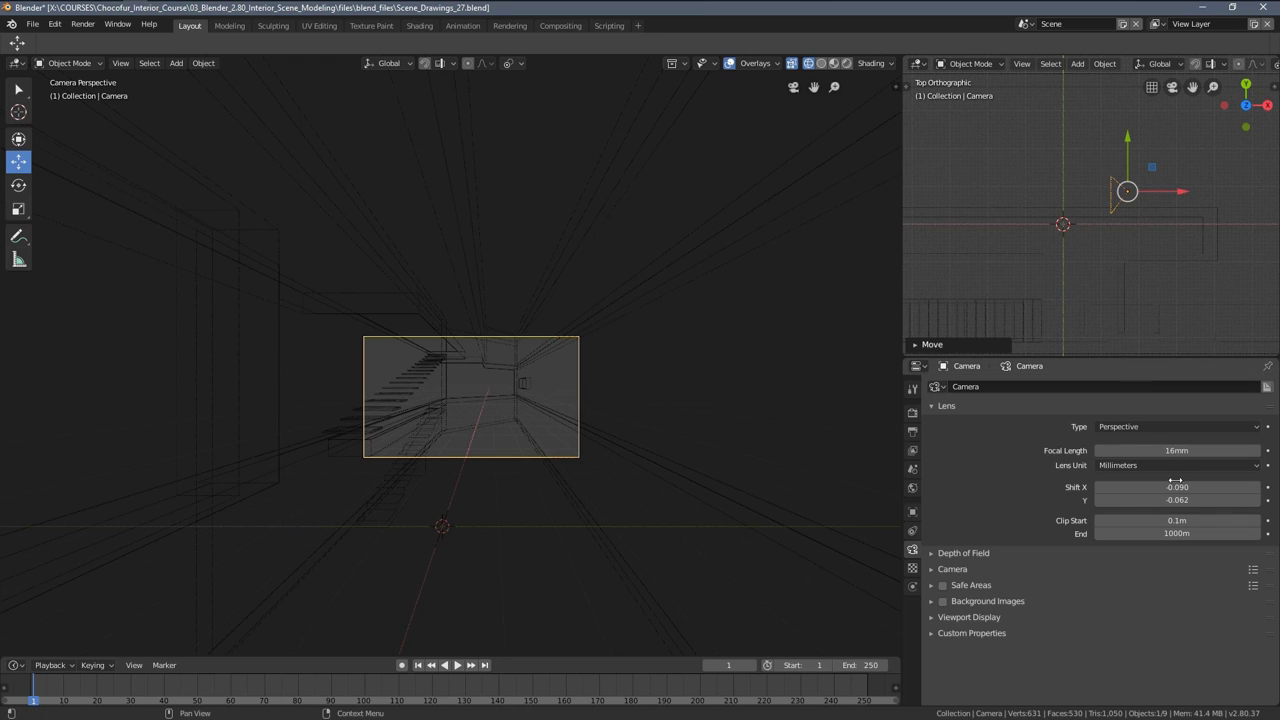
Lower the camera's Y lens shift to -1.470 and inspect how the frame moves relative to the room's perspective
left_click_drag(1177, 500, 1105, 500)
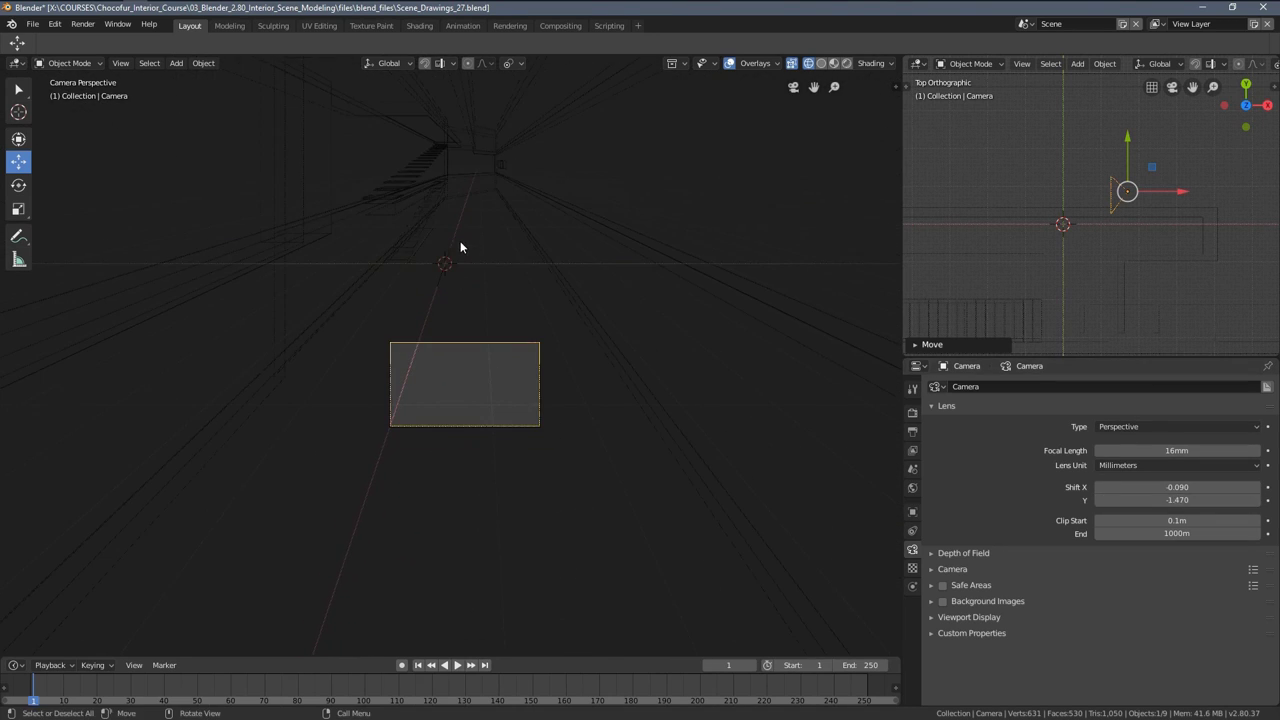
middle_click_drag(480, 250, 498, 396, "shift")
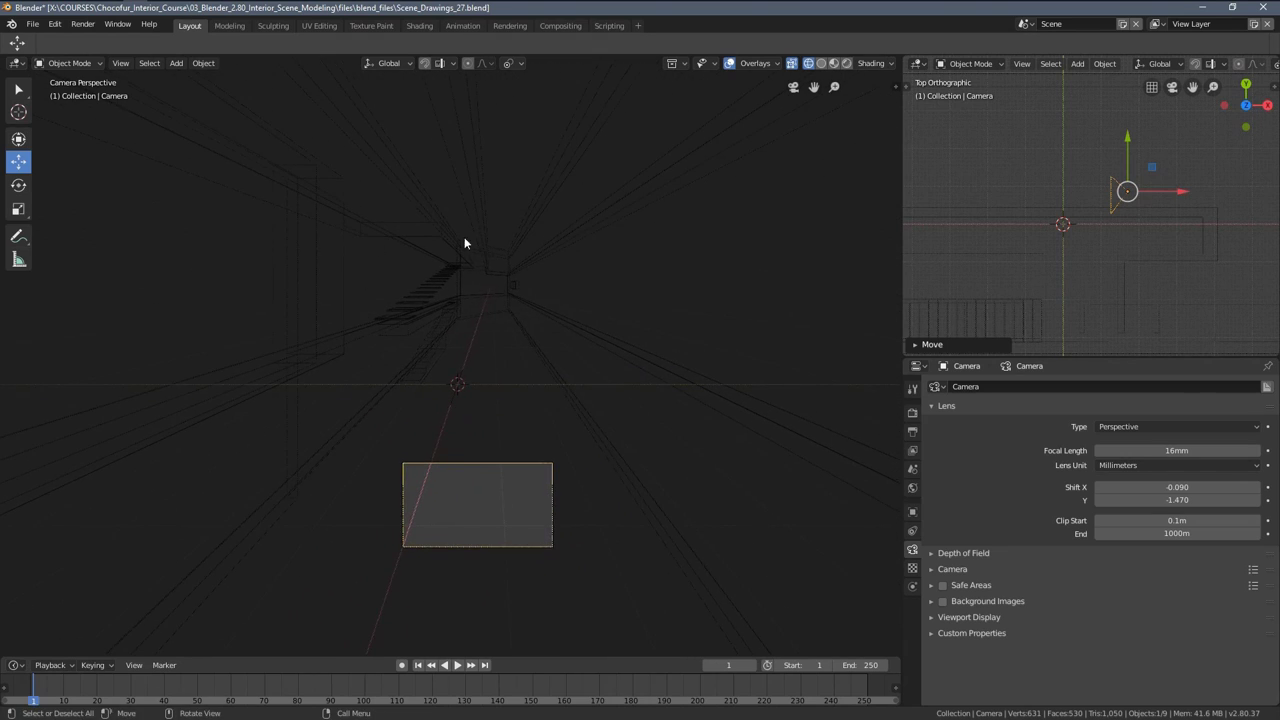
scroll(429, 242, "up", 1)
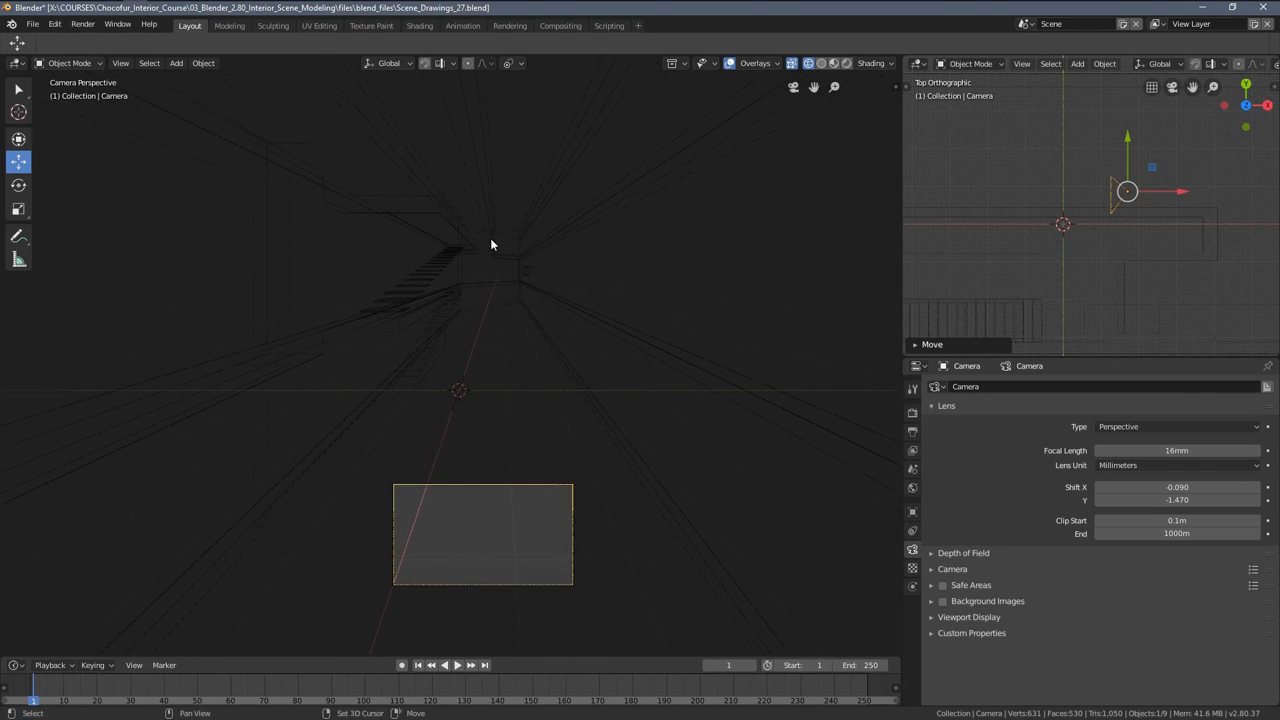
scroll(426, 271, "up", 2)
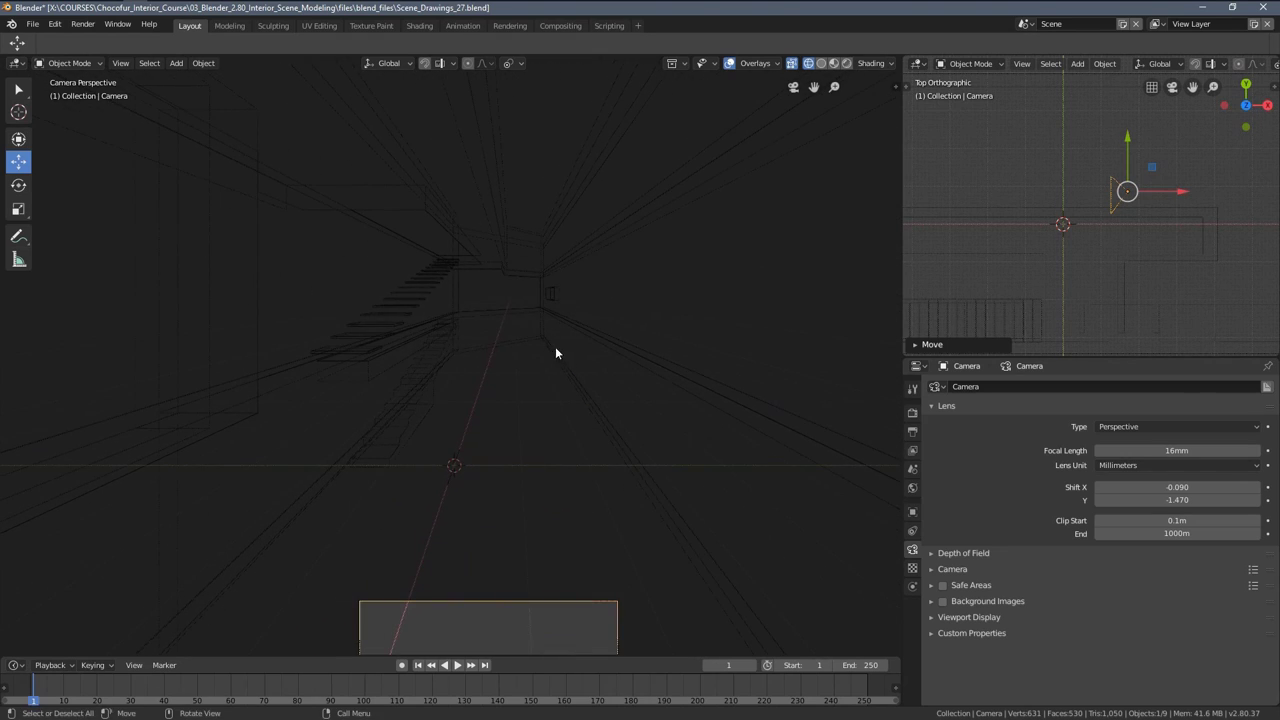
Raise the camera's Y lens shift to -0.548, keeping the displaced frame in view
left_click_drag(1177, 500, 1225, 500)
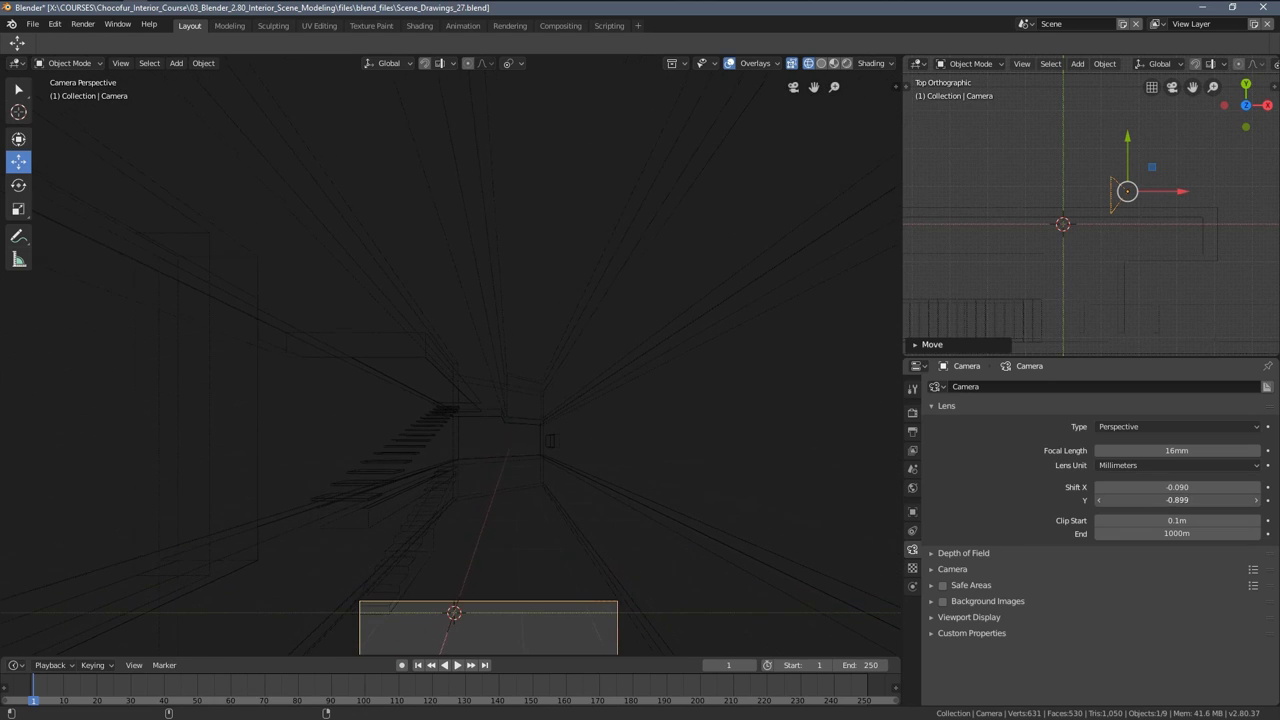
middle_click_drag(542, 457, 559, 337, "shift")
left_click_drag(1180, 501, 1195, 500)
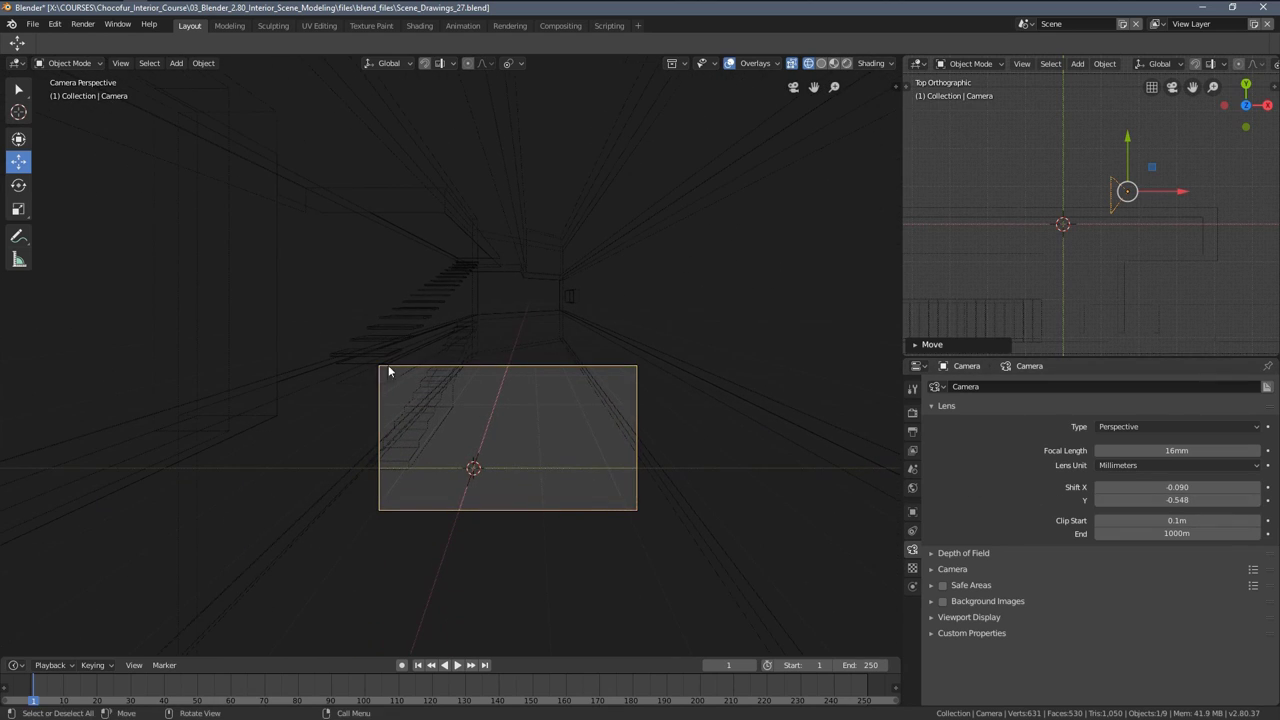
Raise the camera's Y lens shift to -0.035, bringing the frame back over the room
left_click_drag(1087, 500, 1150, 500)
scroll(616, 457, "up", 2)
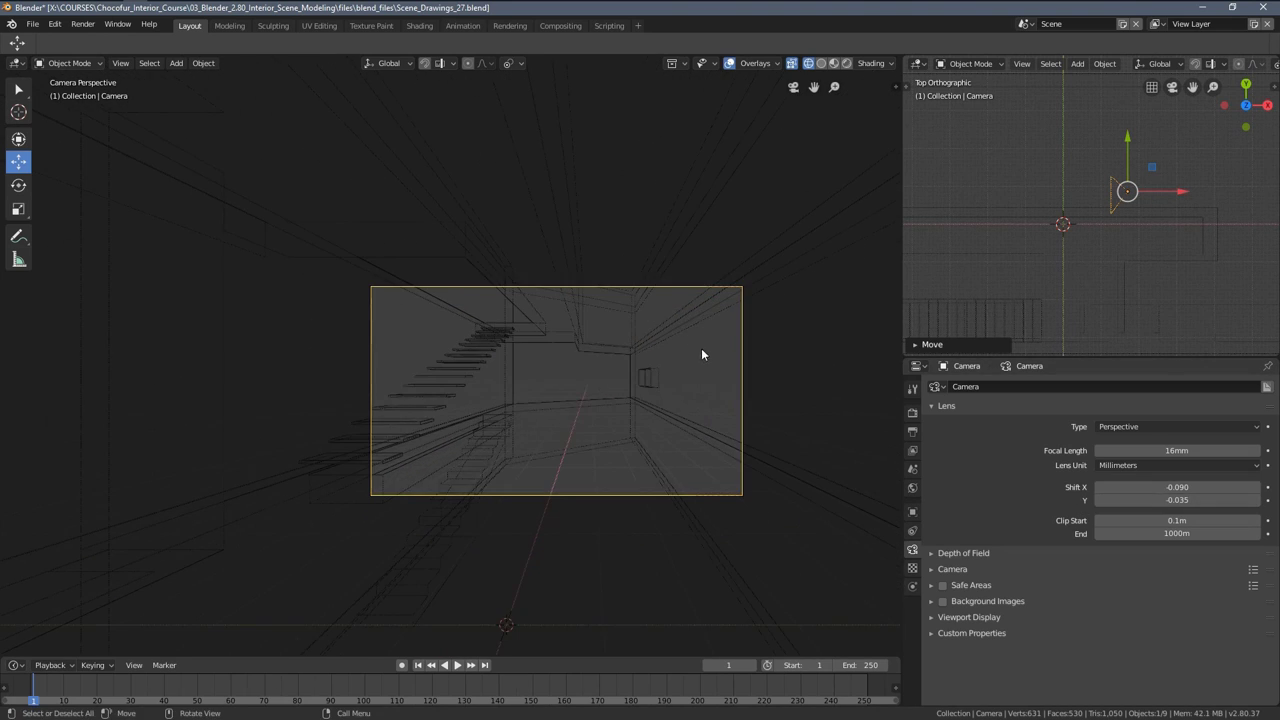
scroll(701, 354, "up", 2)
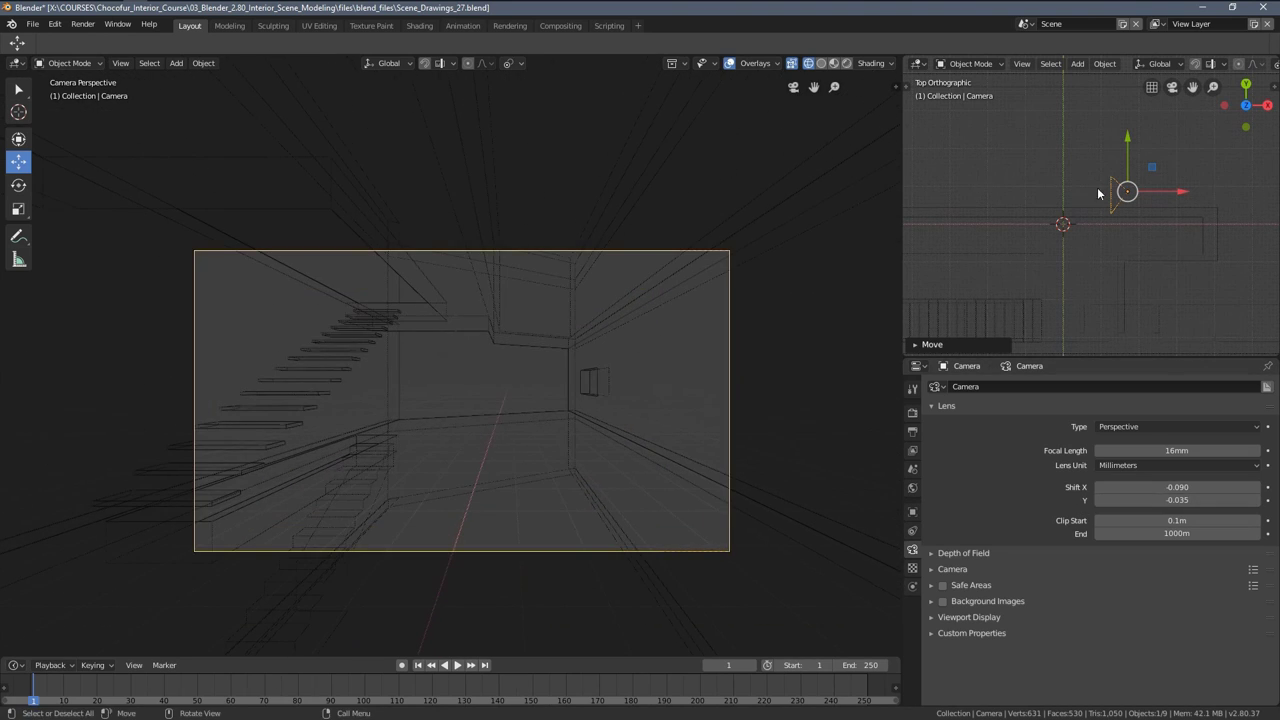
Show the camera from the front in the secondary viewport and raise its Y lens shift to 0.519
middle_click_drag(1117, 200, 1107, 246)
key("KP_1")
scroll(1094, 214, "up", 2)
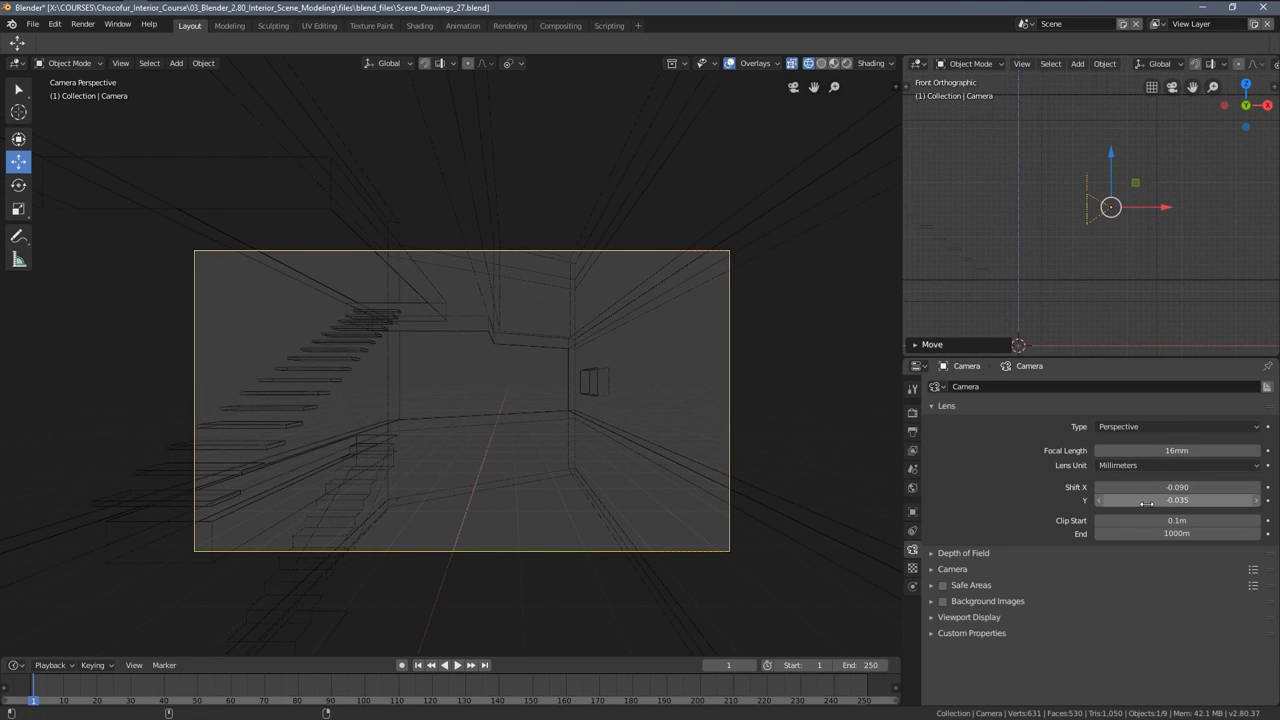
left_click_drag(1146, 503, 1190, 503)
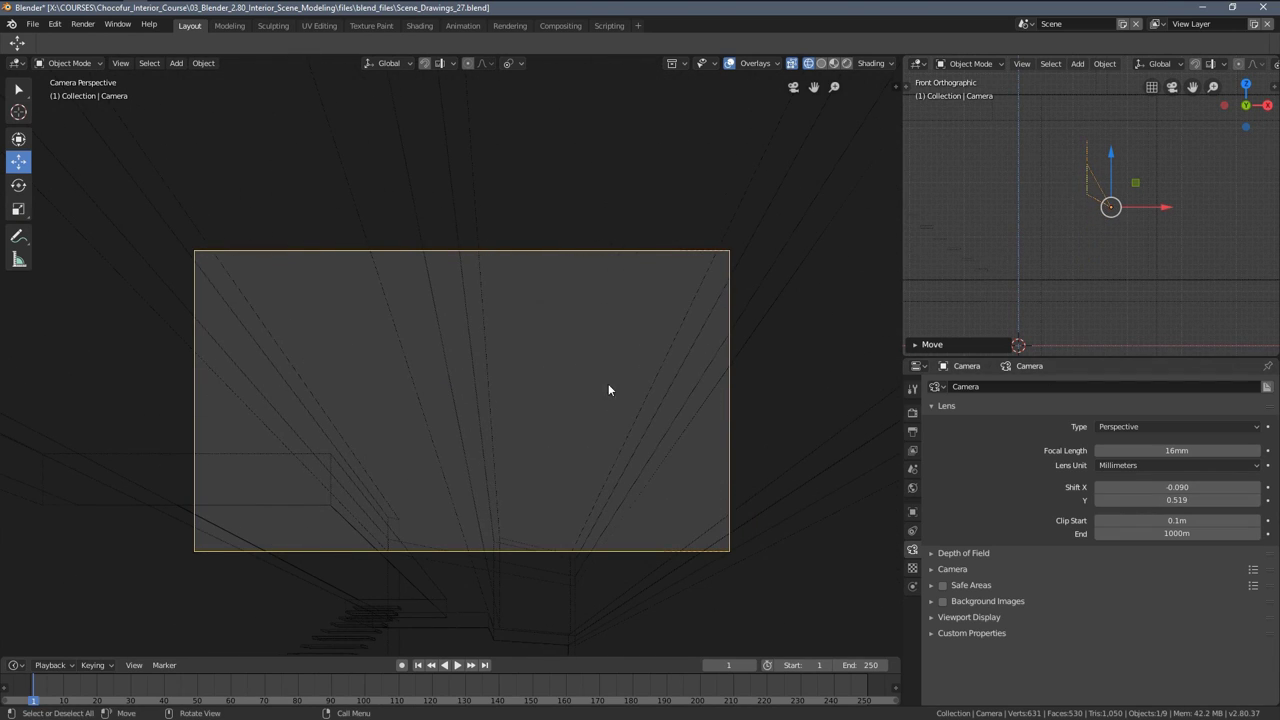
Change the camera's lens shift to -0.094 in X and -0.135 in Y, returning the secondary viewport to the top view
scroll(608, 390, "down", 5)
mouse_move(1177, 500)
left_mouse_down()
mouse_move(1120, 500)
mouse_move(1230, 487)
mouse_move(1150, 487)
mouse_move(1176, 487)
left_mouse_up()
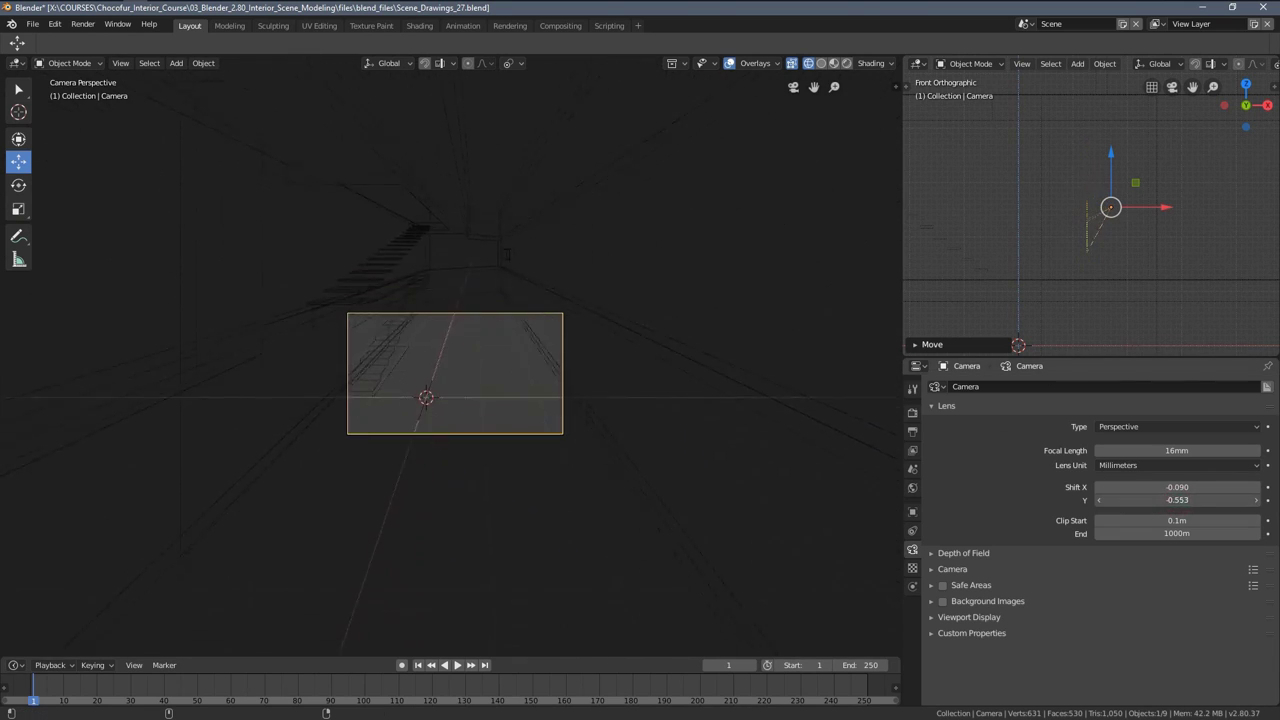
key("KP_7")
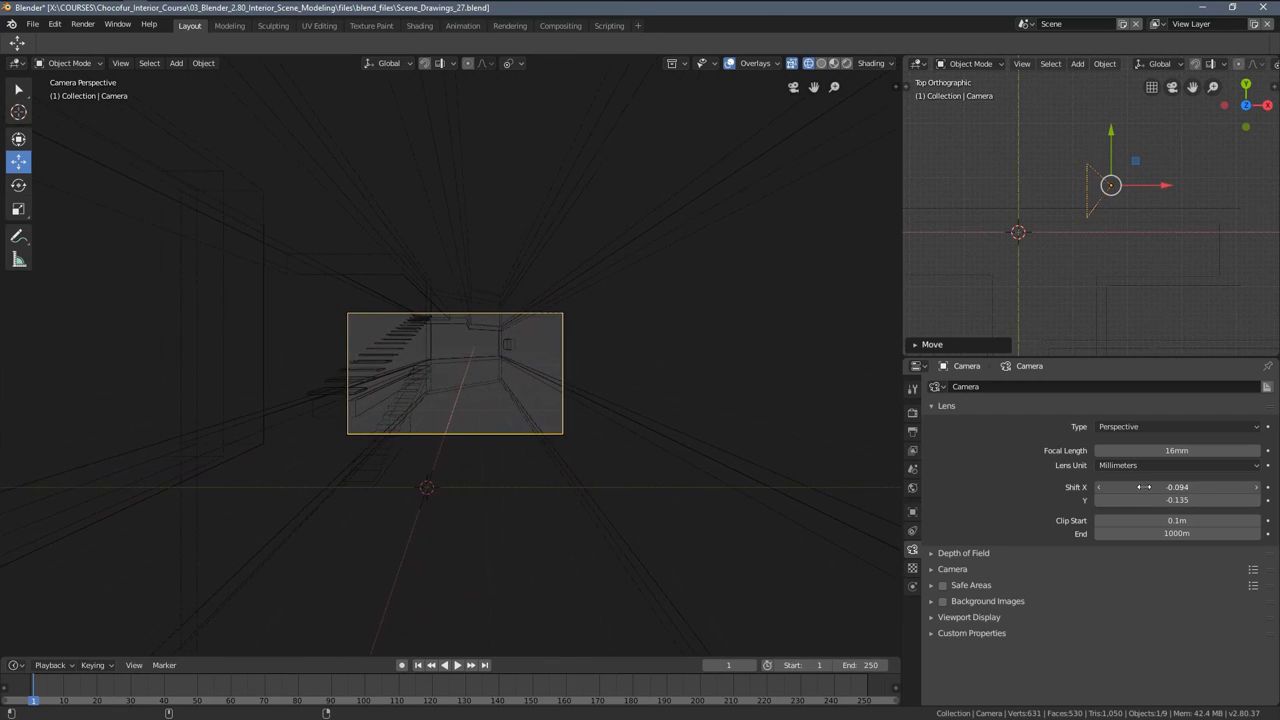
Turn the camera's background images back on and display the camera view in solid shading
left_click(943, 601)
scroll(506, 410, "up", 6)
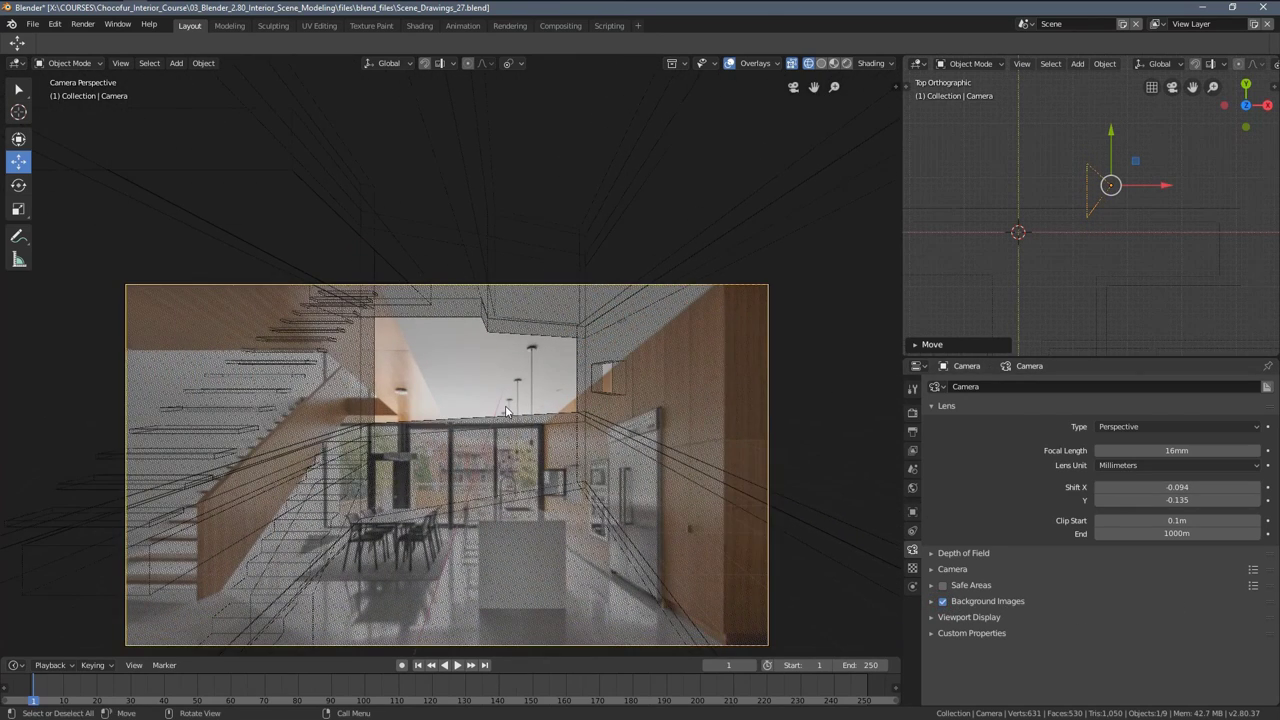
key("z")
left_click(572, 400)
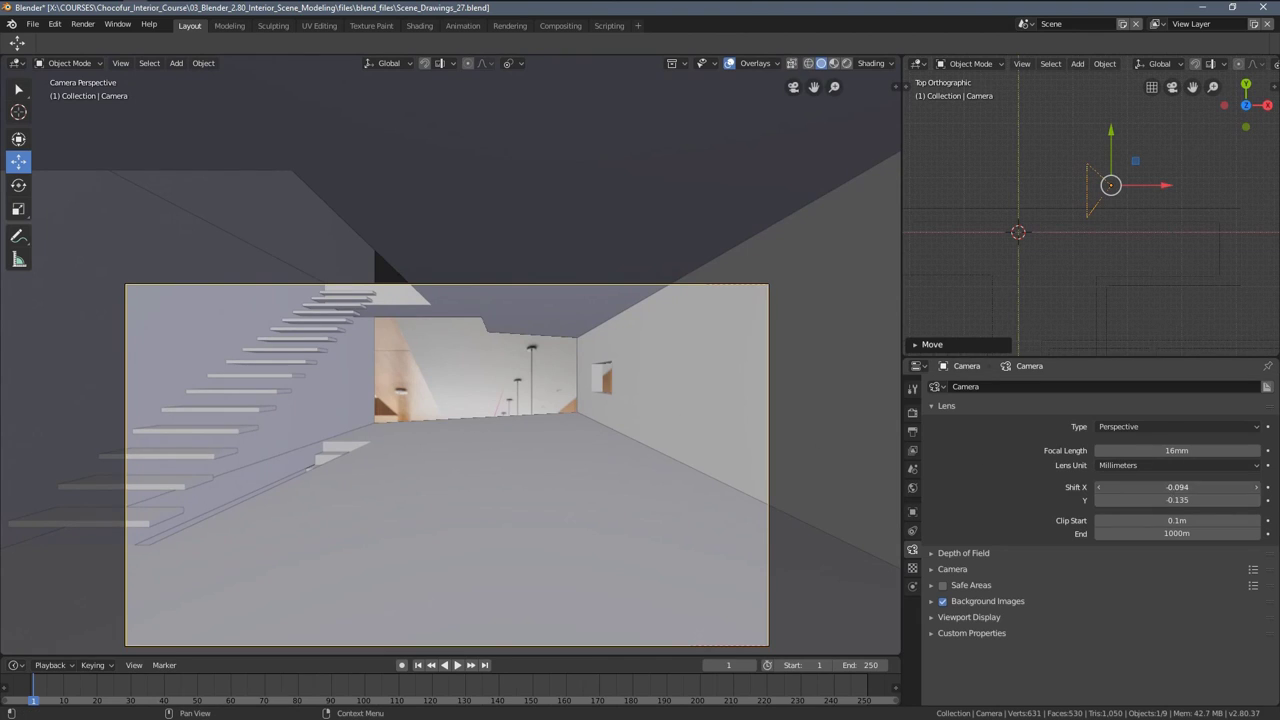
Reset the camera's lens shift to 0 in both X and Y
type("0")
key("Tab")
type("0")
key("Return")
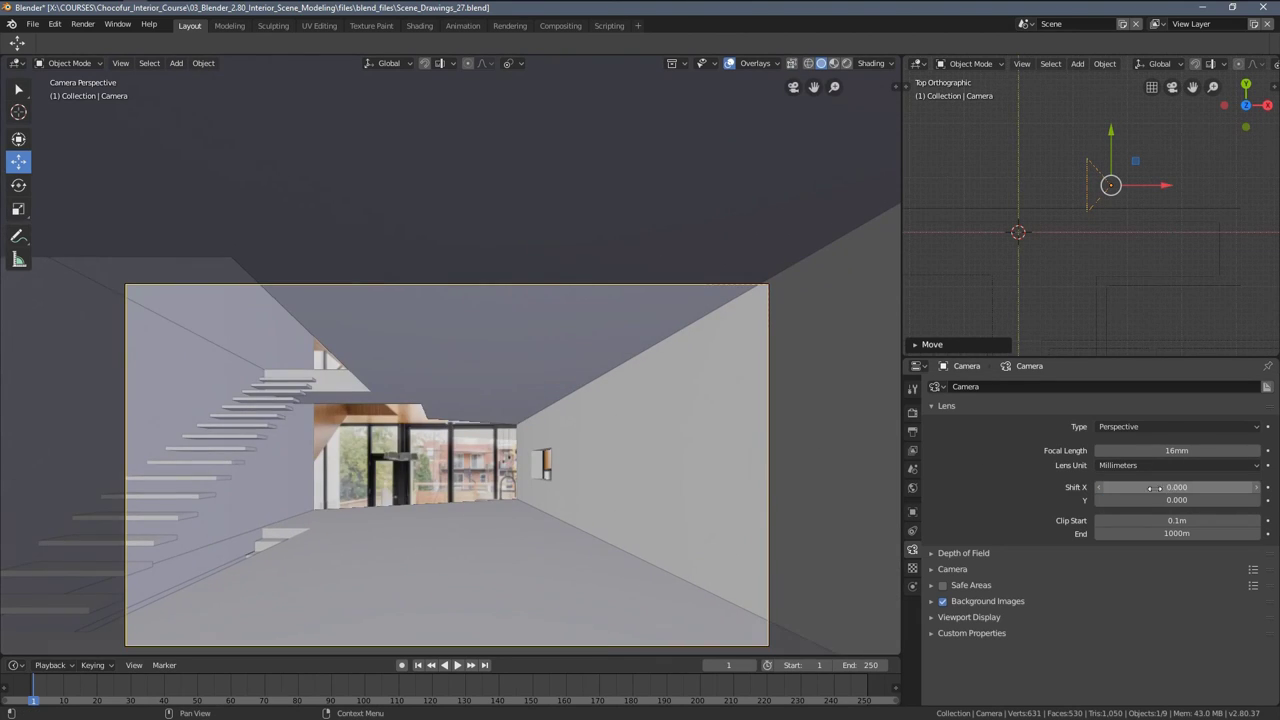
Display the camera view in wireframe and align the stairwell opening with the photo using lens shift -0.040 in X and 0.036 in Y
scroll(422, 371, "up", 5)
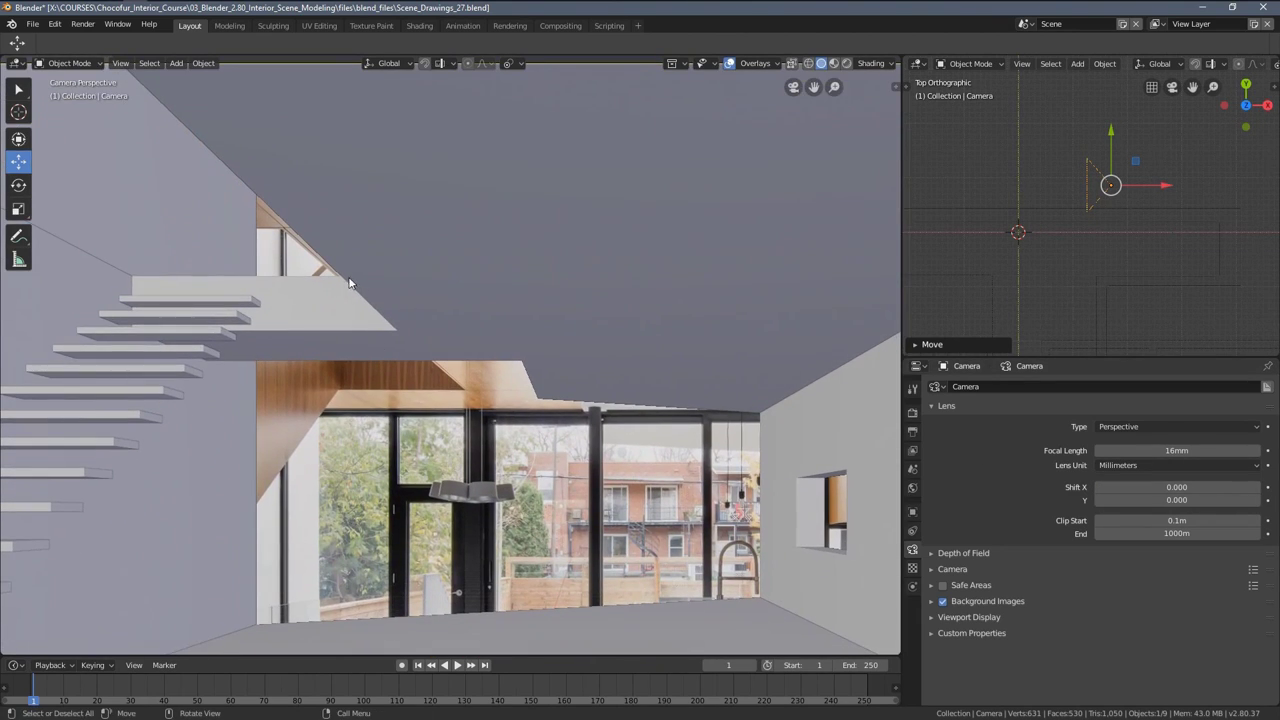
middle_click_drag(398, 319, 435, 293, "shift")
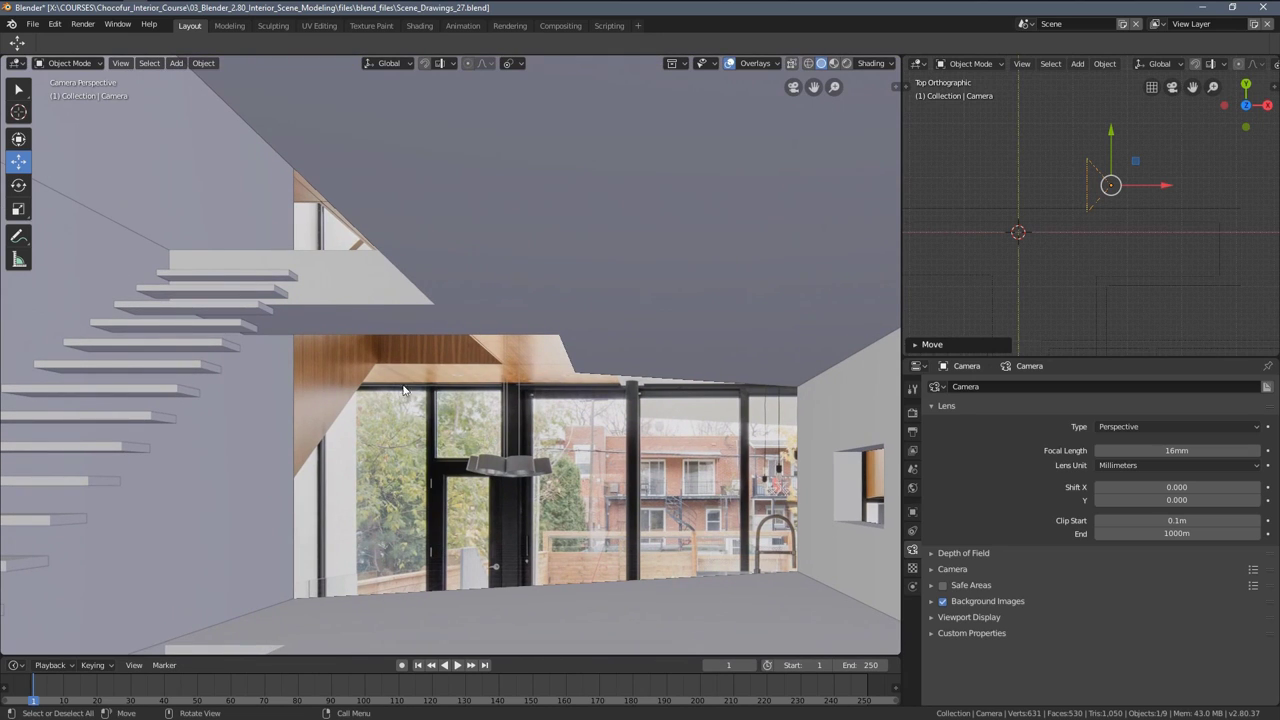
key("z")
left_click(348, 341)
scroll(503, 363, "up", 1)
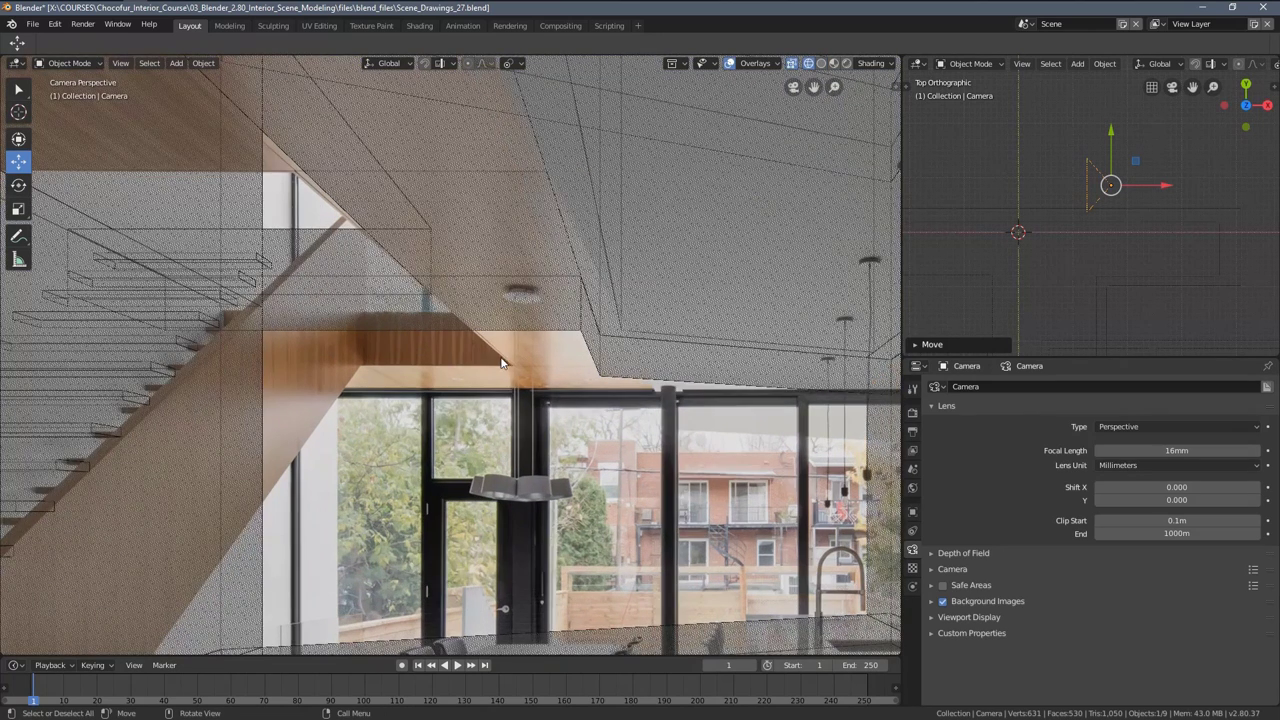
middle_click_drag(549, 370, 580, 368, "shift")
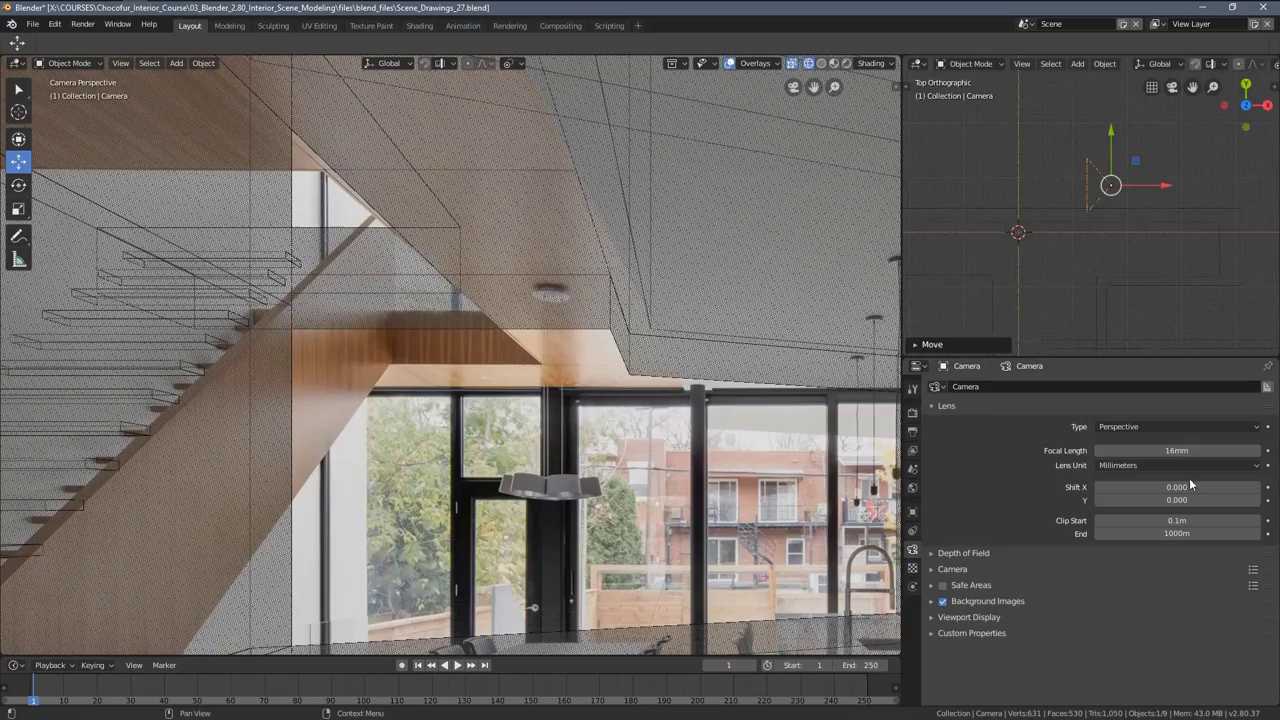
mouse_move(1189, 500)
left_mouse_down()
mouse_move(1234, 500)
mouse_move(1140, 487)
mouse_move(1174, 500)
left_mouse_up()
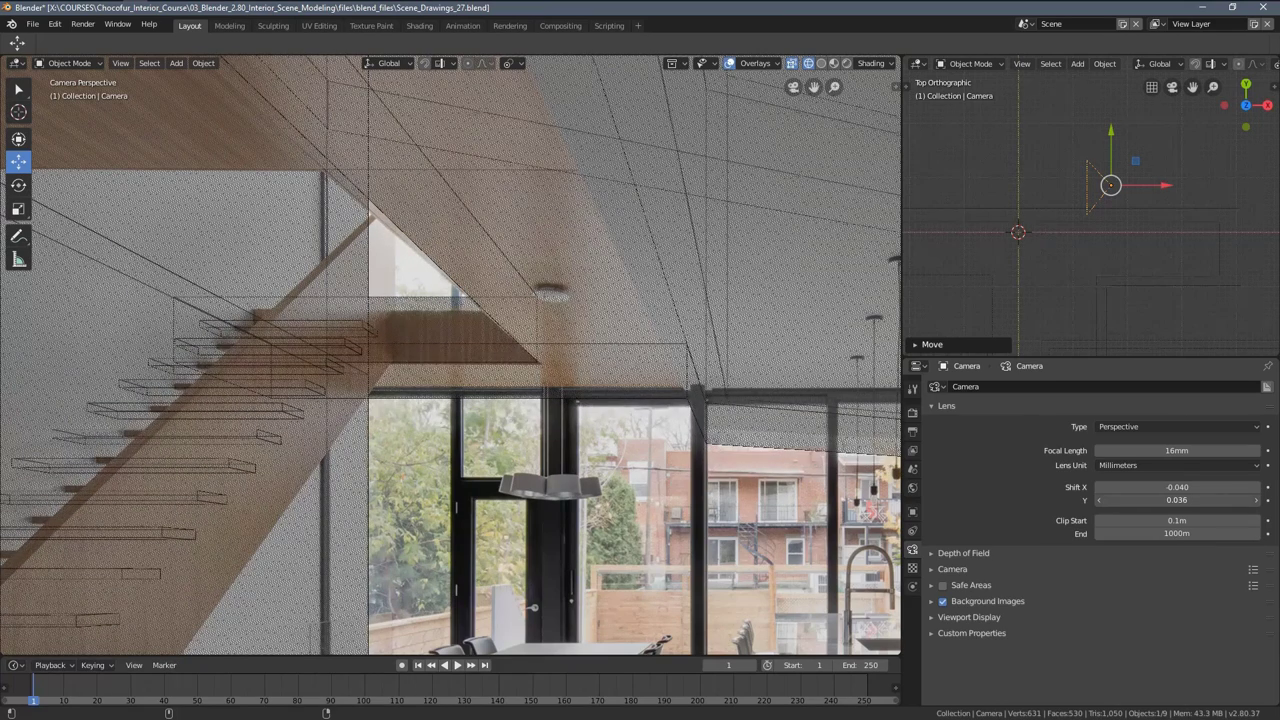
Compare the stairwell opening's corner with the photo in both solid and wireframe shading
scroll(710, 447, "up", 3)
scroll(666, 415, "up", 2)
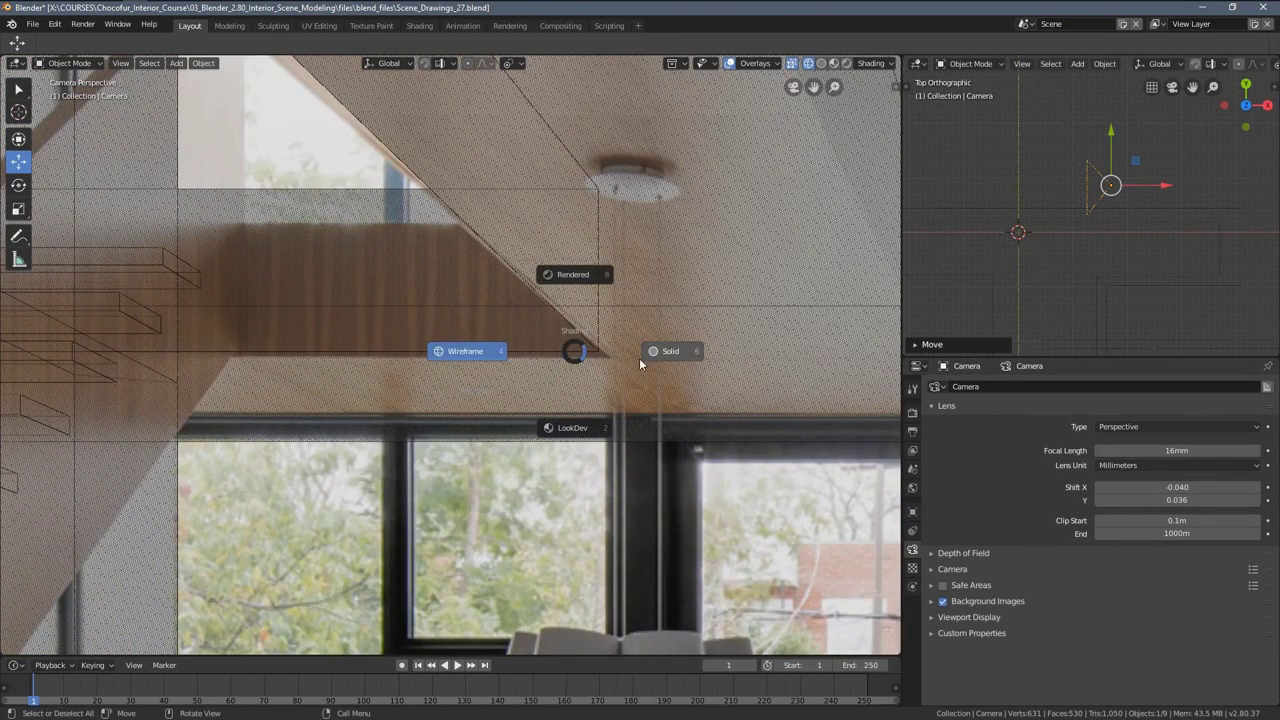
left_click(639, 358)
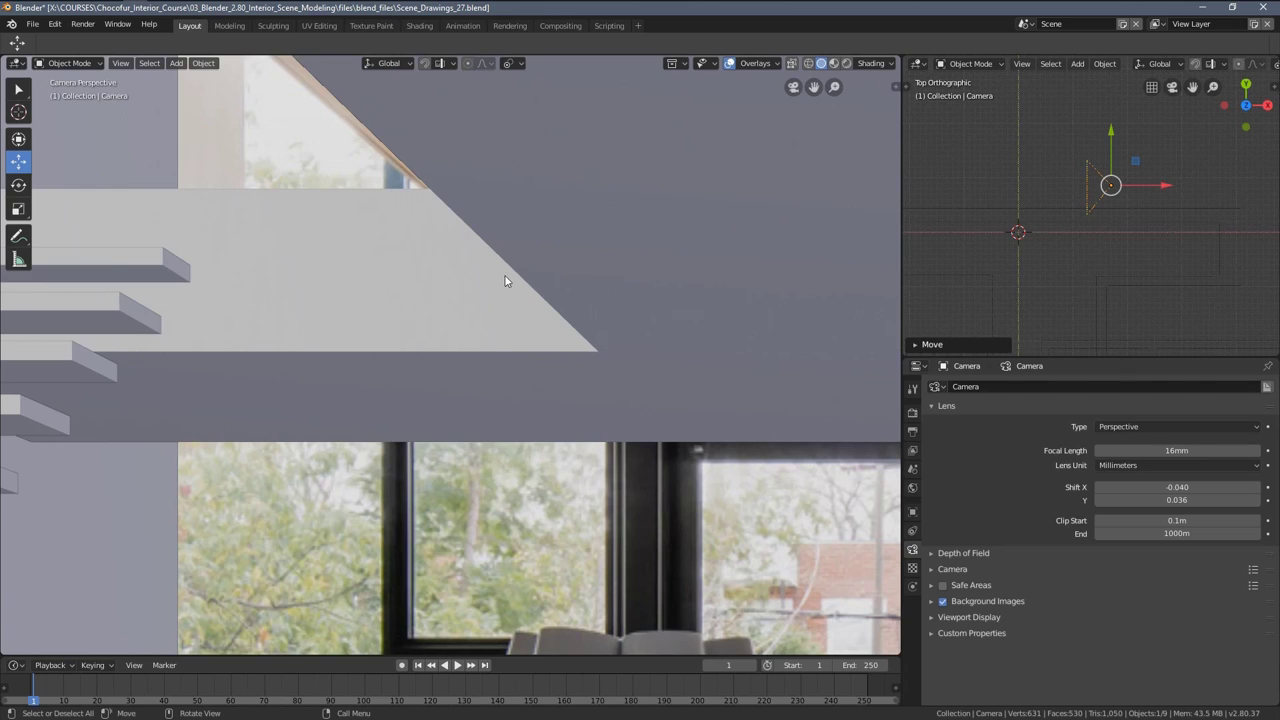
key("z")
left_click(440, 350)
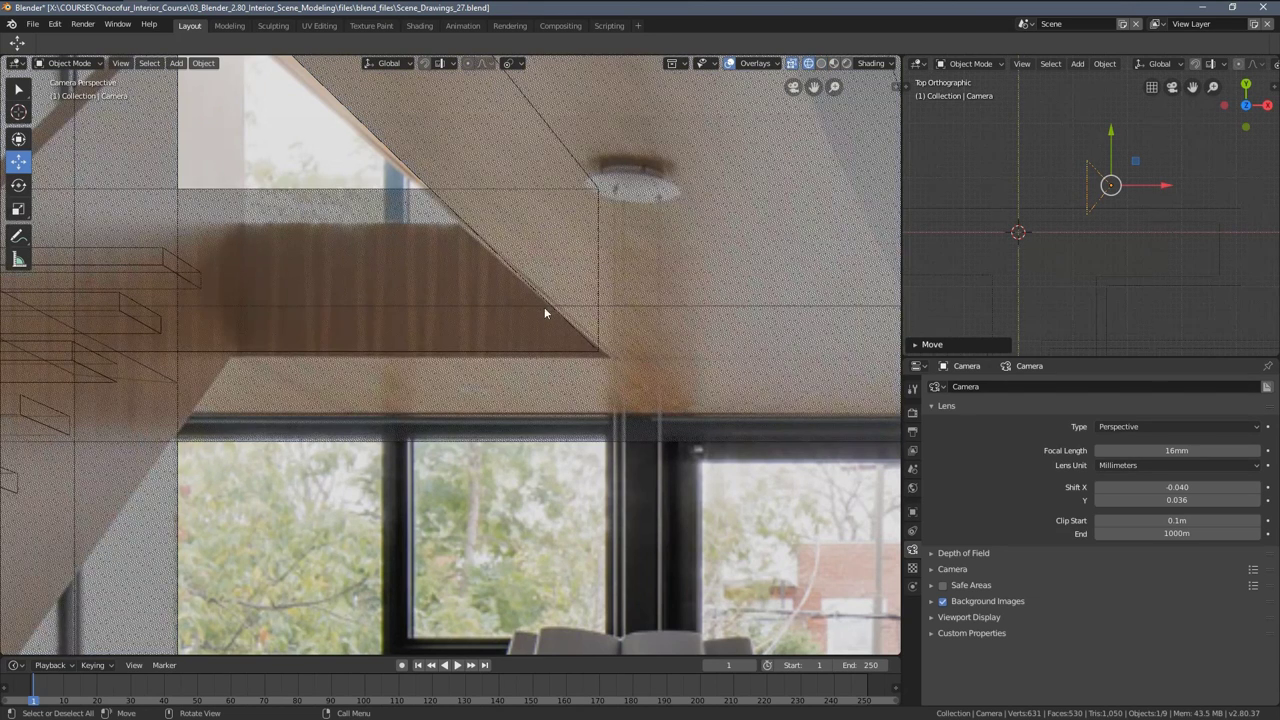
Examine how the wireframe's right wall, floor and staircase line up with the background photo
scroll(581, 316, "down", 3)
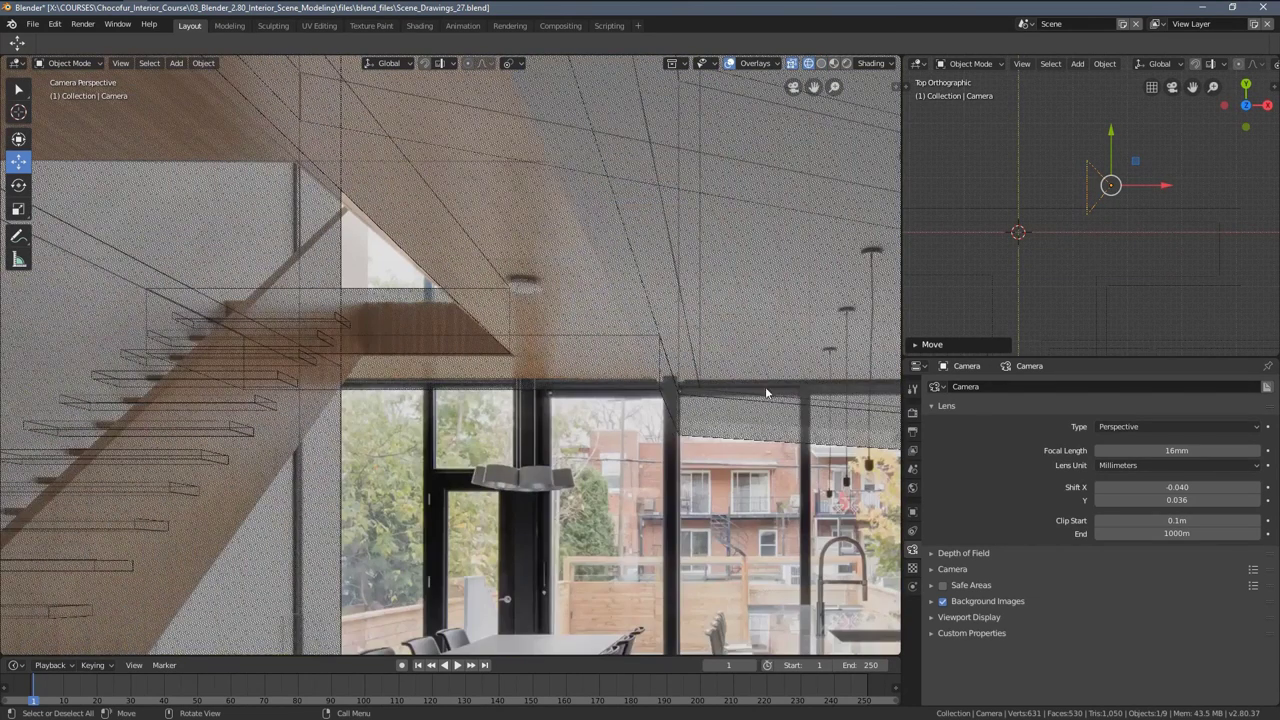
scroll(590, 310, "down", 3)
middle_click_drag(579, 301, 534, 259, "shift")
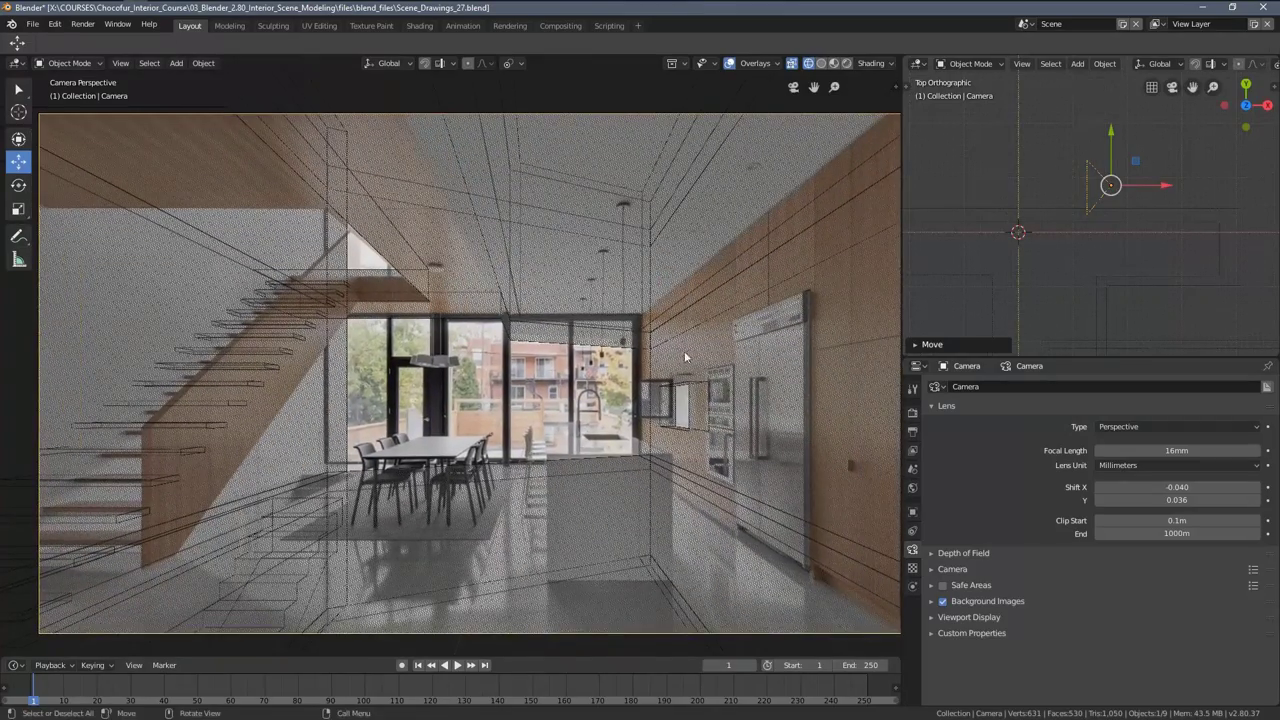
middle_click_drag(690, 332, 618, 339, "shift")
scroll(674, 305, "up", 1)
middle_click_drag(556, 304, 463, 355, "shift")
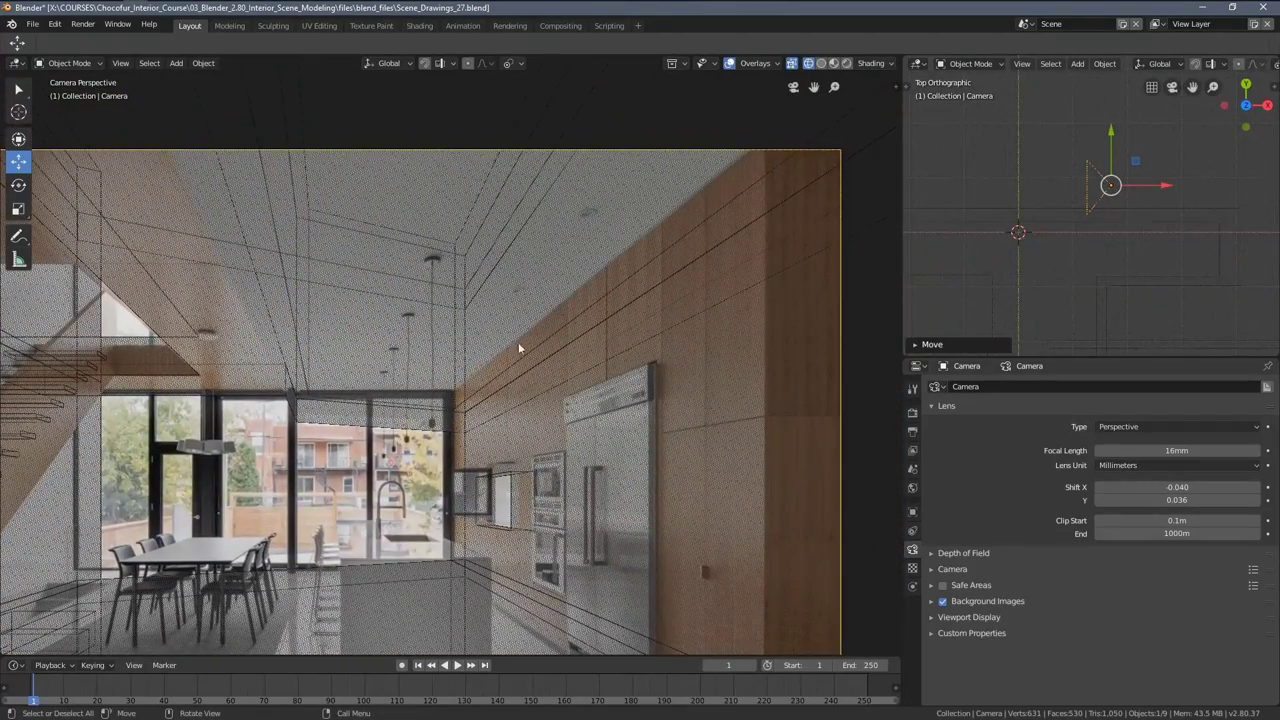
middle_click_drag(642, 404, 592, 237, "shift")
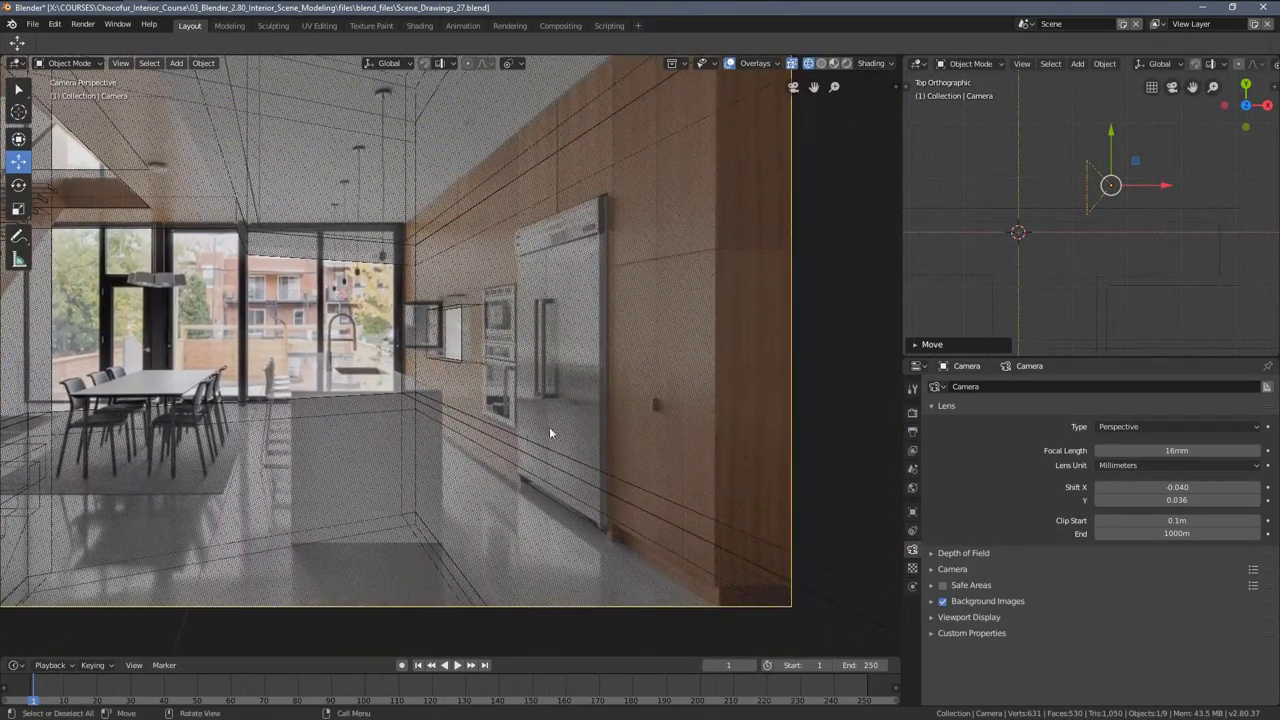
mouse_move(475, 491)
middle_mouse_down("shift")
mouse_move(694, 420)
mouse_move(750, 428)
middle_mouse_up("shift")
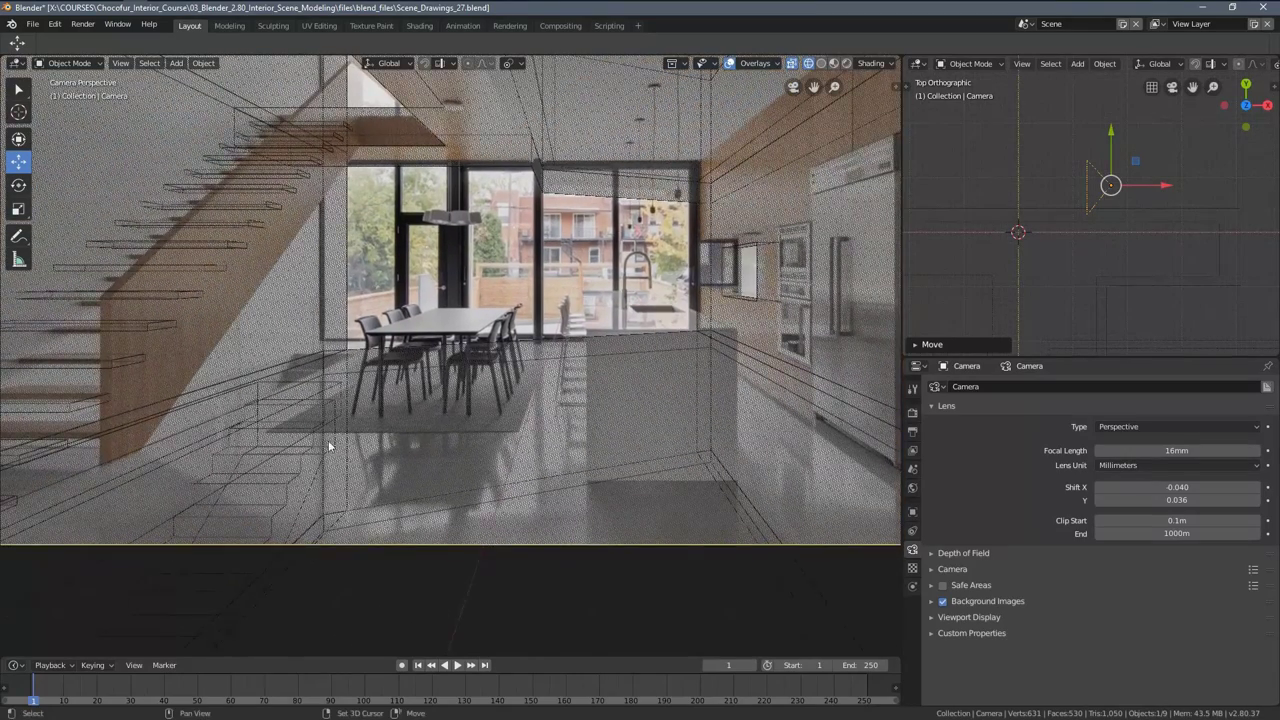
scroll(320, 428, "up", 1)
mouse_move(195, 439)
middle_mouse_down("shift")
mouse_move(320, 428)
mouse_move(330, 461)
middle_mouse_up("shift")
Display the camera view in solid shading and move the camera slightly back along the positive X axis
key("z")
left_click(378, 438)
scroll(567, 379, "down", 2)
scroll(567, 383, "down", 1)
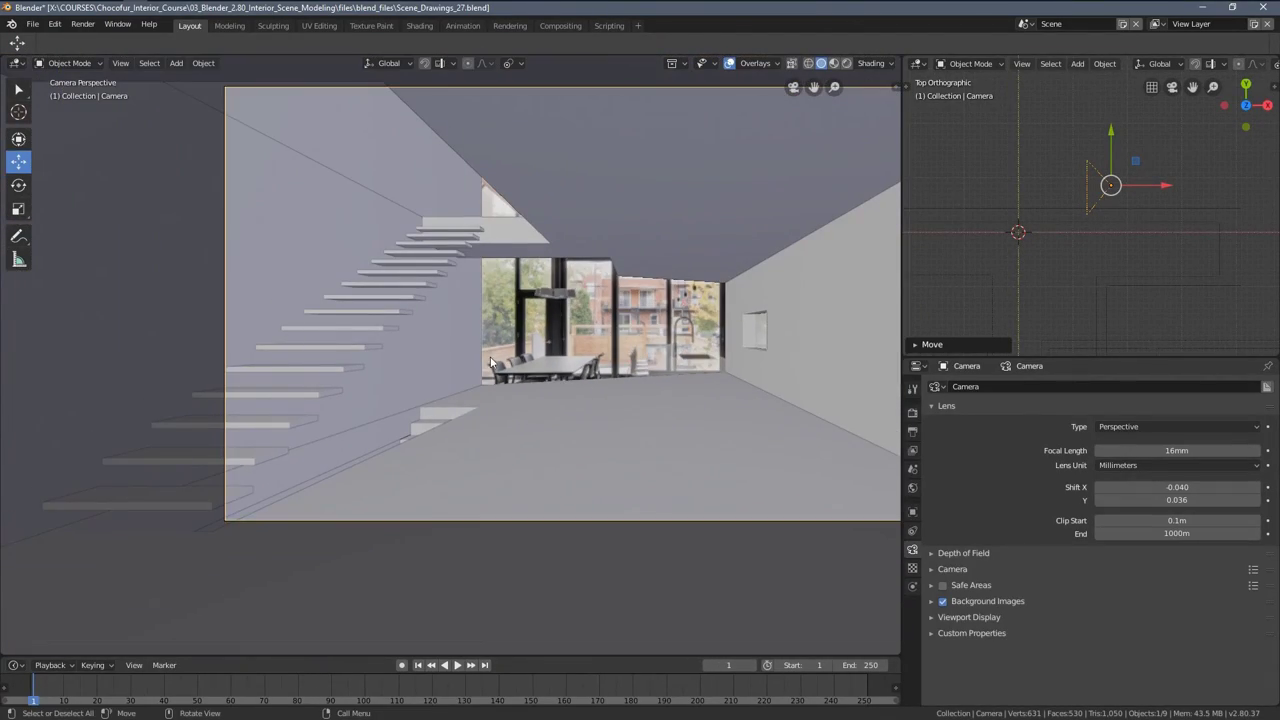
middle_click_drag(693, 291, 603, 335, "shift")
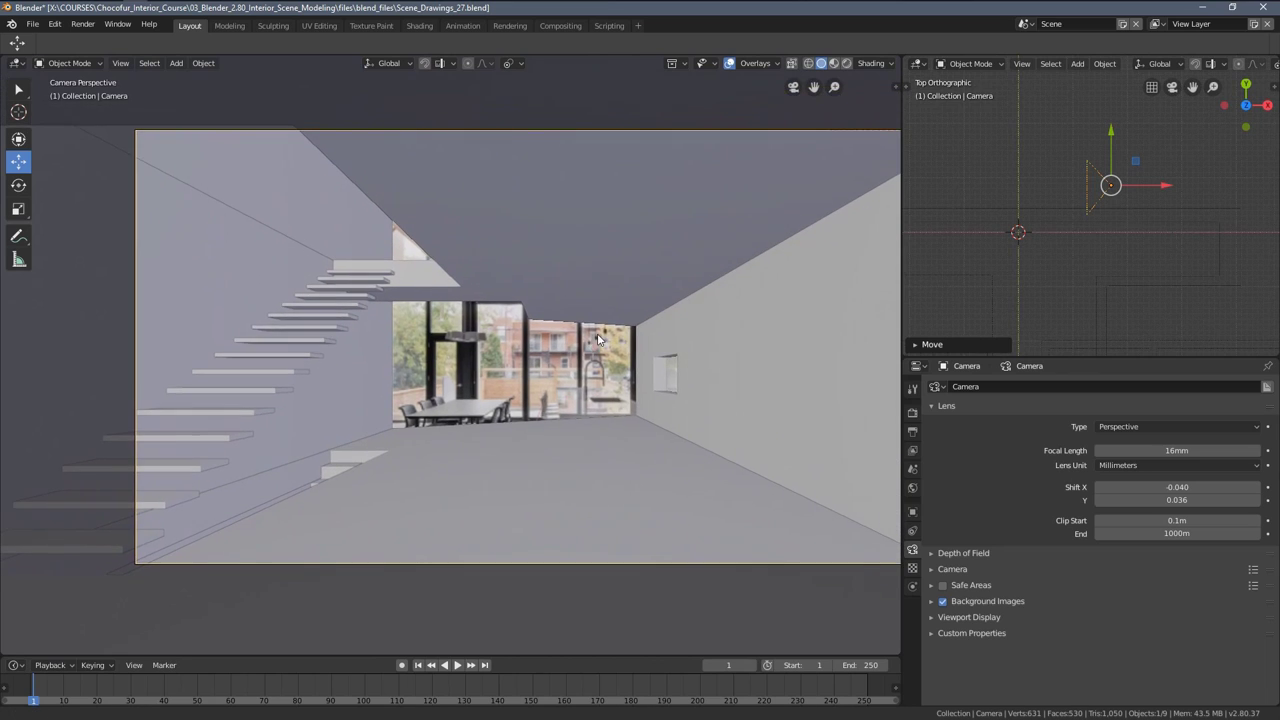
left_click_drag(1165, 185, 1180, 185)
Realign the stairwell opening with the photo in wireframe by setting the lens shift to -0.037 in X and 0.033 in Y
scroll(506, 249, "up", 3)
key("z")
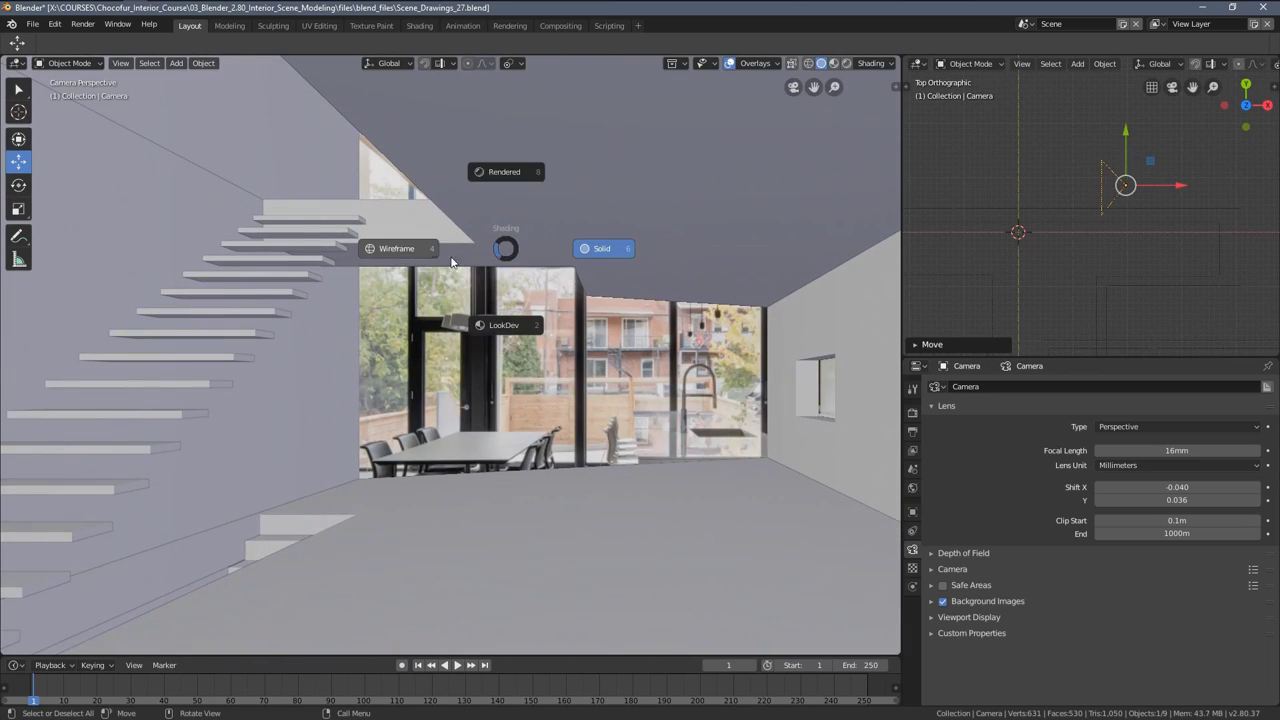
left_click(436, 254)
scroll(476, 216, "up", 4)
middle_click_drag(476, 216, 457, 293, "shift")
scroll(458, 292, "up", 4)
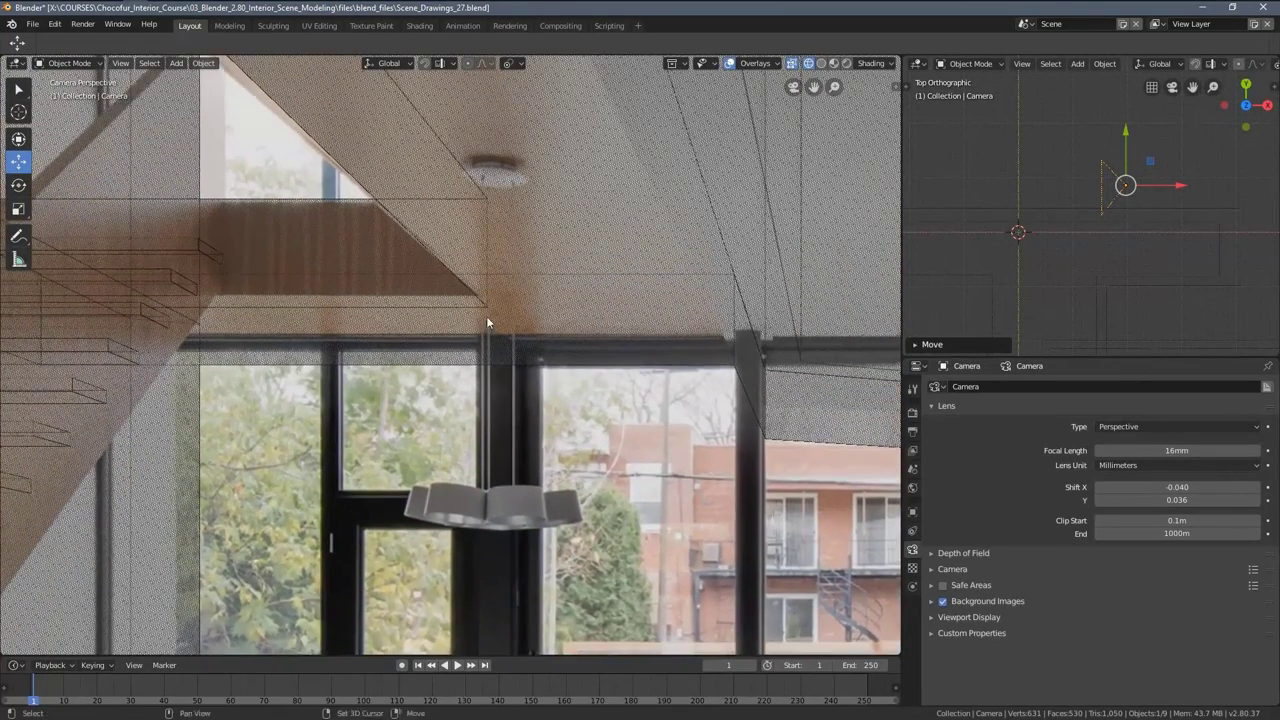
mouse_move(1177, 499)
left_mouse_down()
mouse_move(1161, 499)
mouse_move(1185, 487)
left_mouse_up()
Inspect the room's overall match with the photo around the rear windows in solid shading
scroll(638, 455, "down", 4)
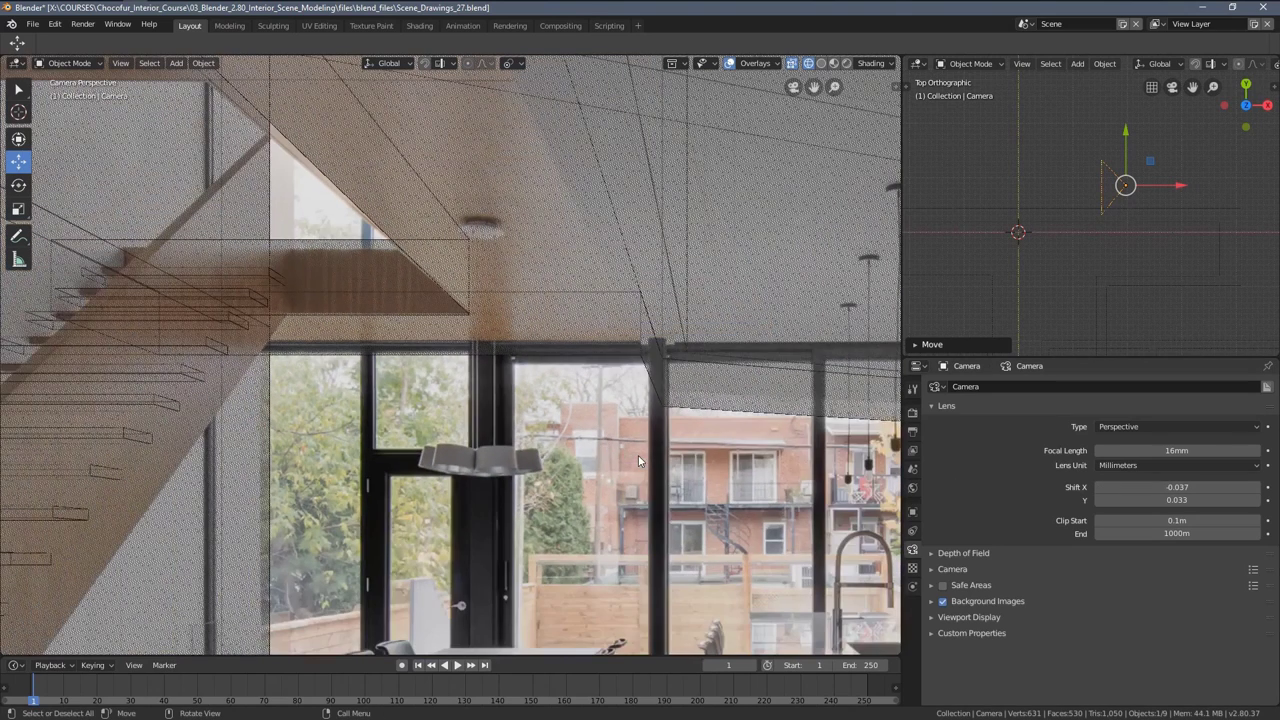
key("z")
left_click(706, 448)
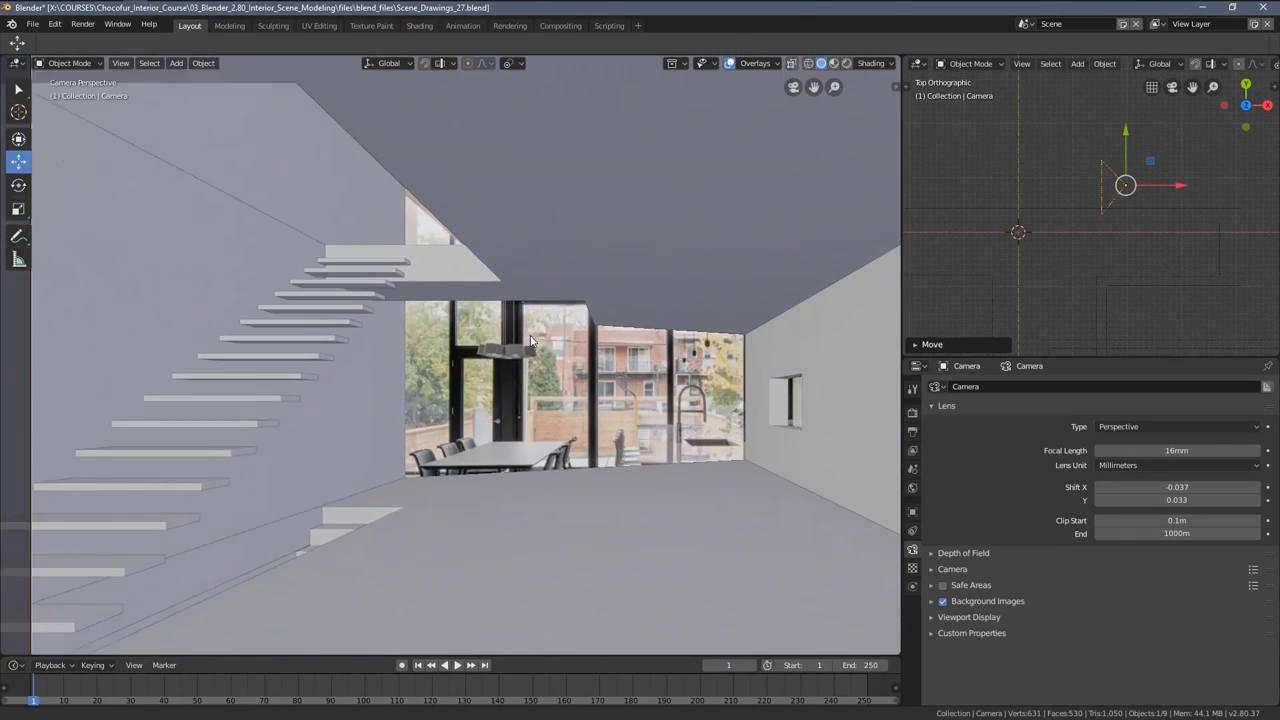
scroll(530, 341, "down", 3)
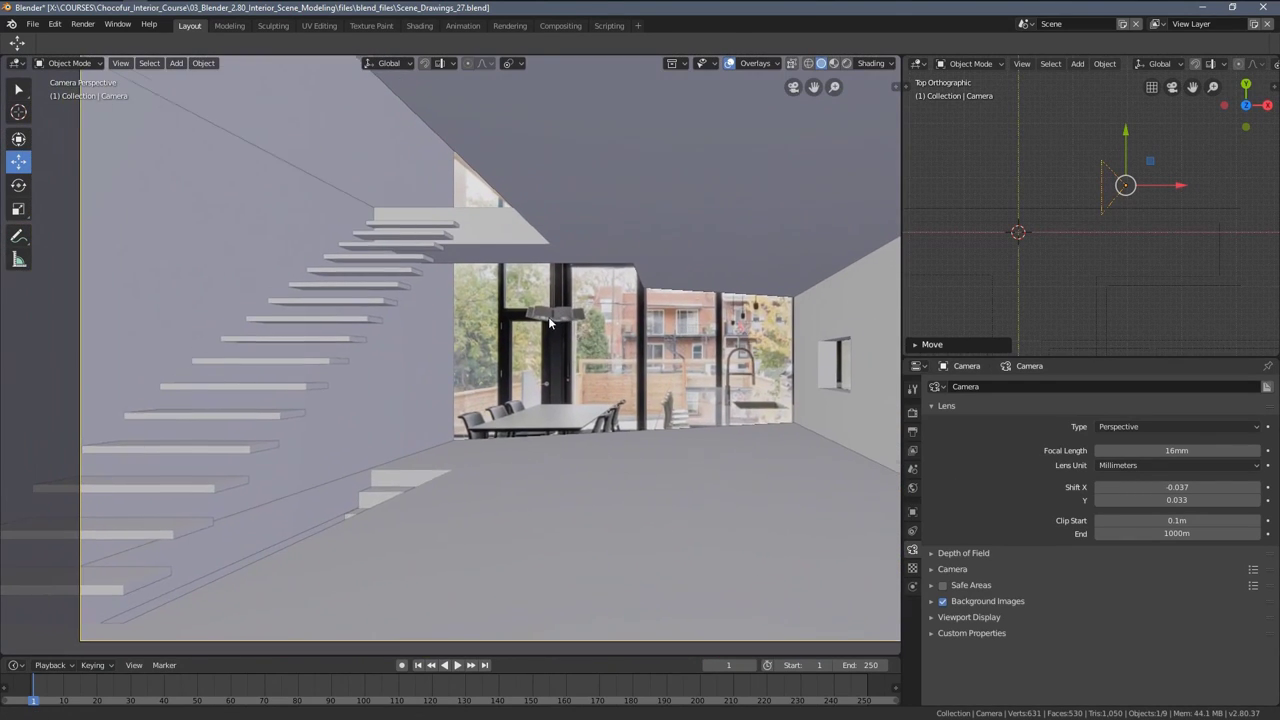
scroll(487, 338, "up", 1)
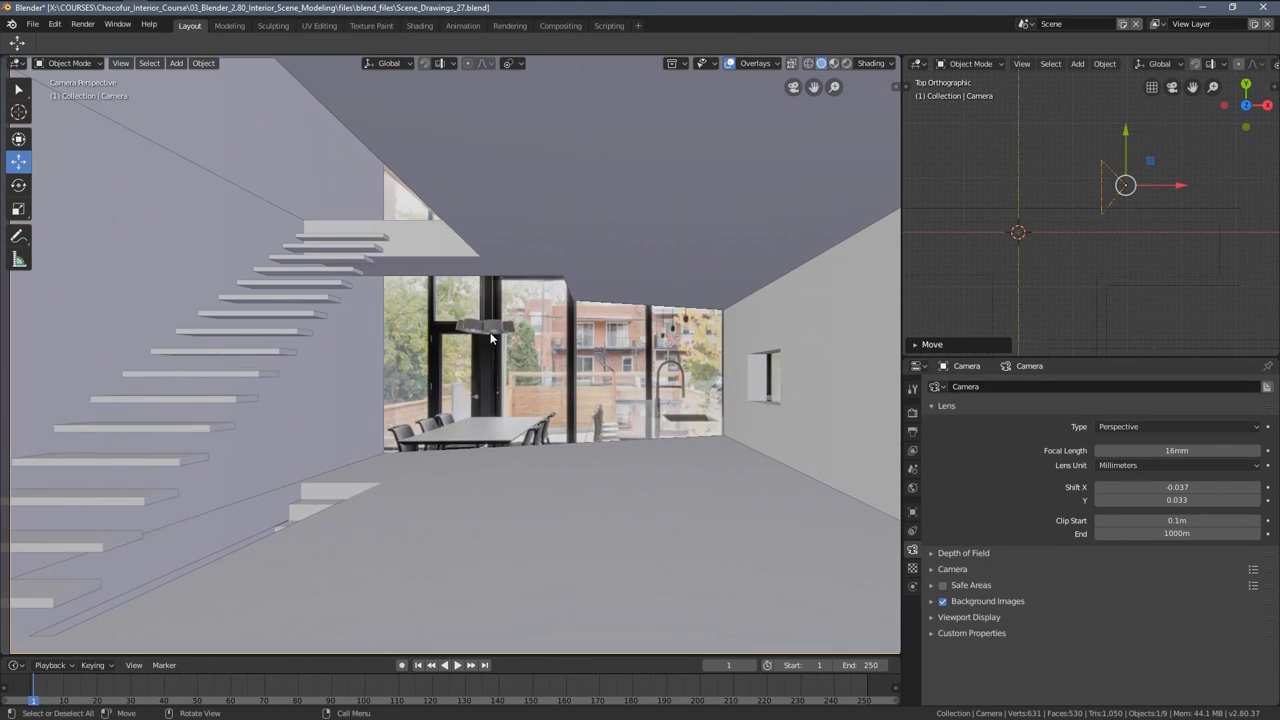
scroll(580, 318, "up", 4)
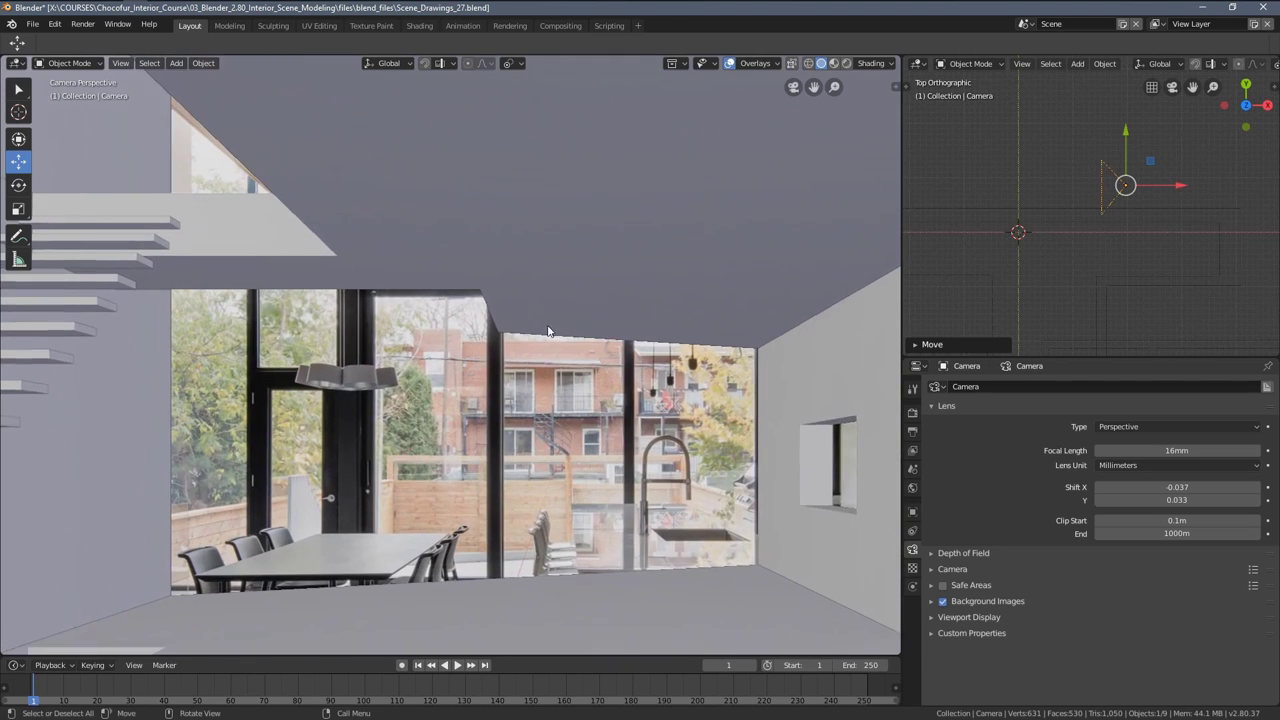
Compare the ceiling edge above the rear windows with the photo, alternating between wireframe and solid shading
key("z")
left_click(503, 285)
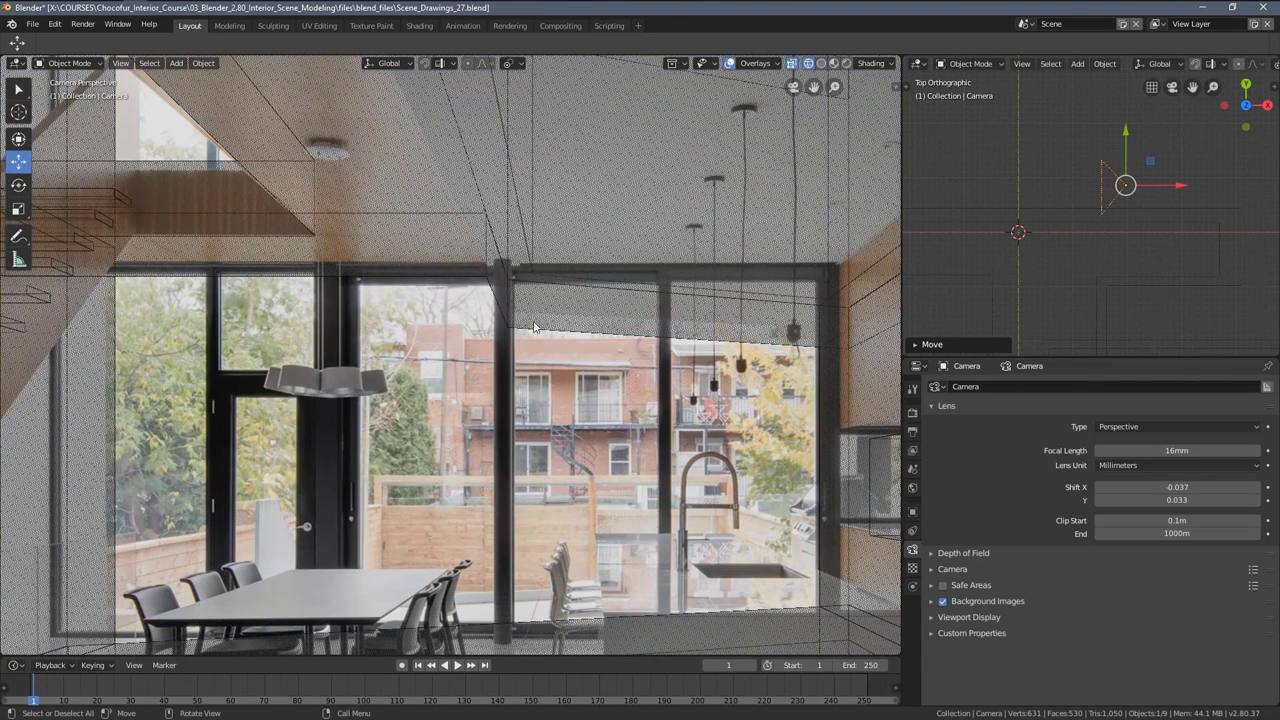
scroll(516, 306, "up", 2)
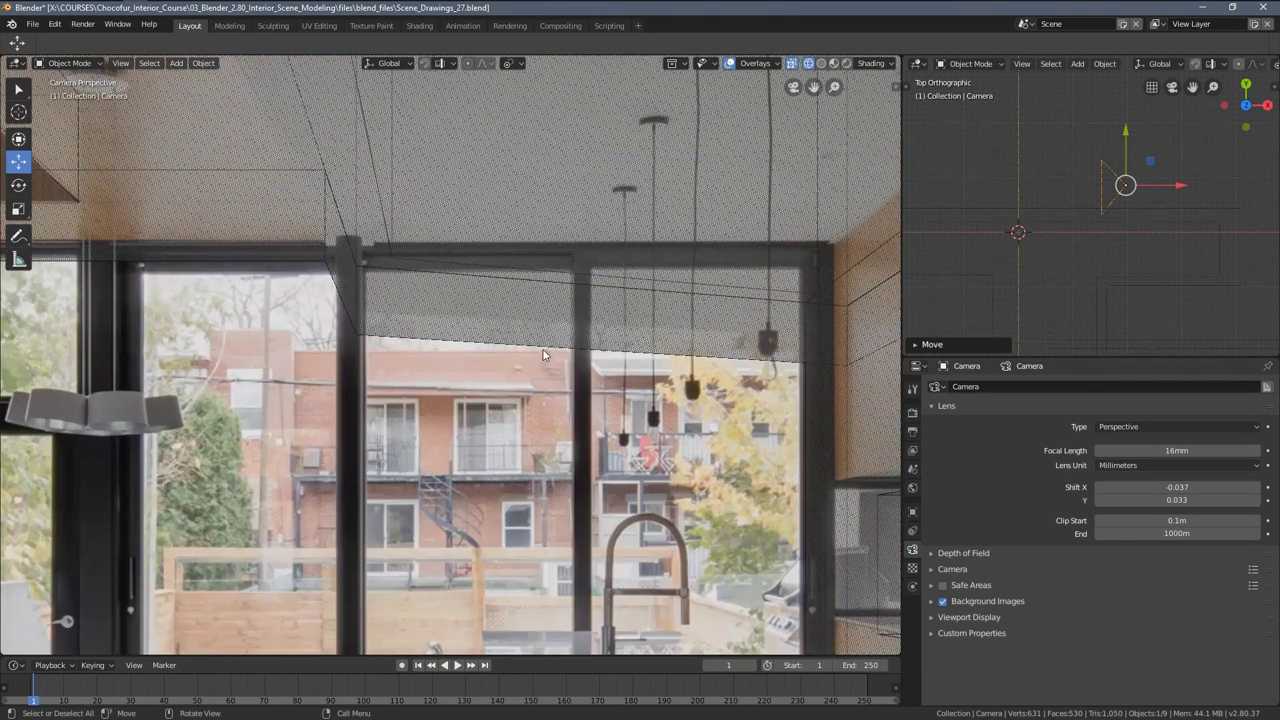
key("z")
left_click(565, 366)
key("z")
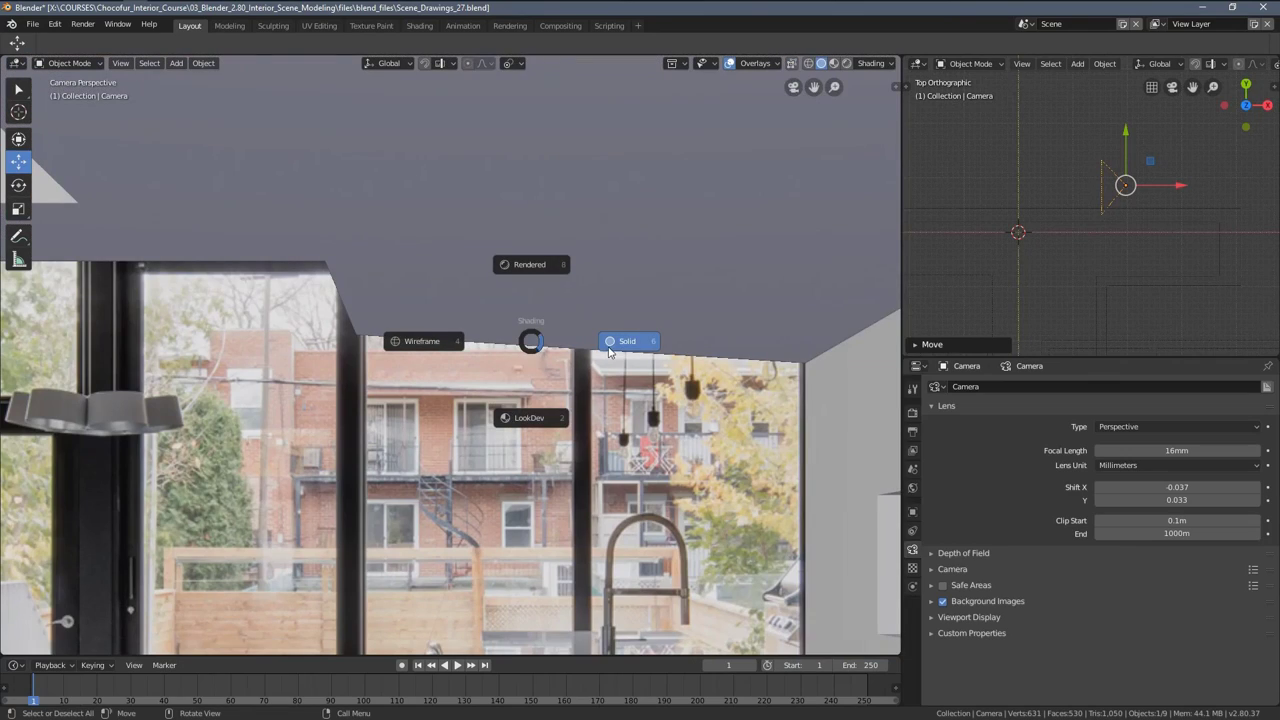
left_click(506, 341)
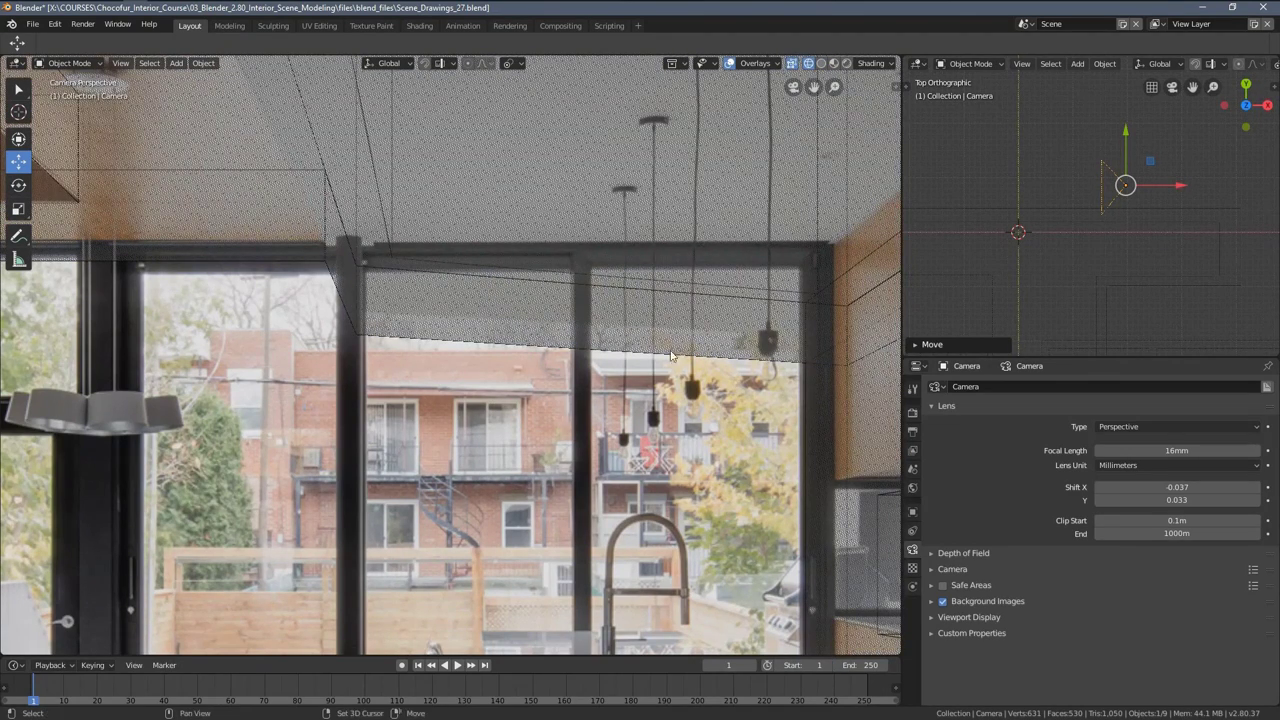
Inspect the wireframe's match with the photo around the rear windows, the stairwell opening and the staircase
middle_click_drag(671, 352, 571, 376, "shift")
scroll(665, 372, "up", 4)
scroll(727, 390, "down", 4)
middle_click_drag(731, 391, 662, 387, "shift")
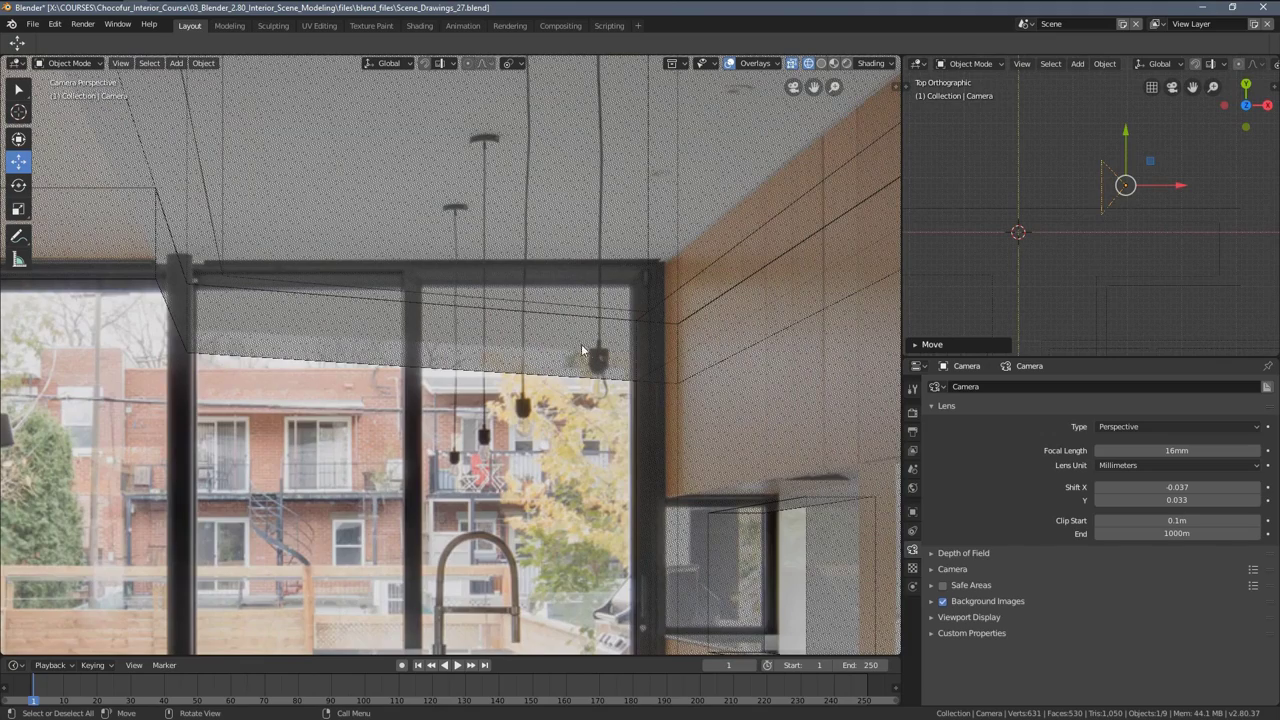
middle_click_drag(312, 332, 870, 520)
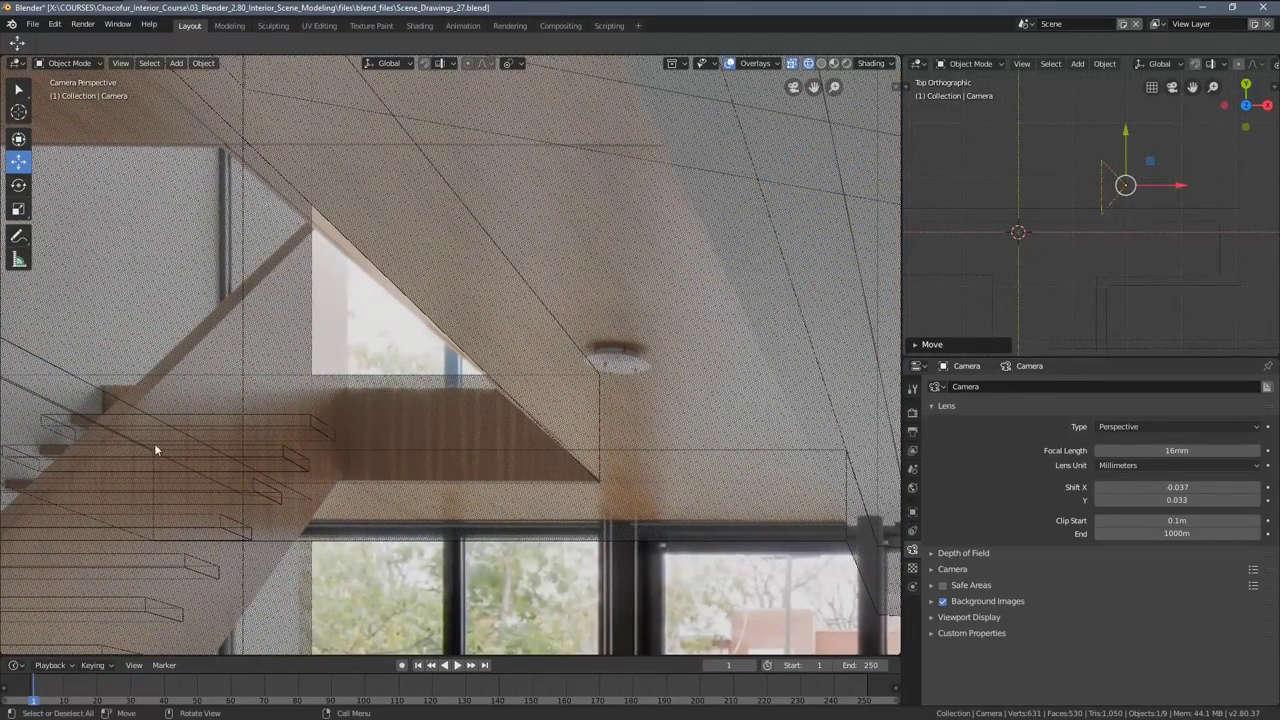
scroll(400, 306, "down", 3)
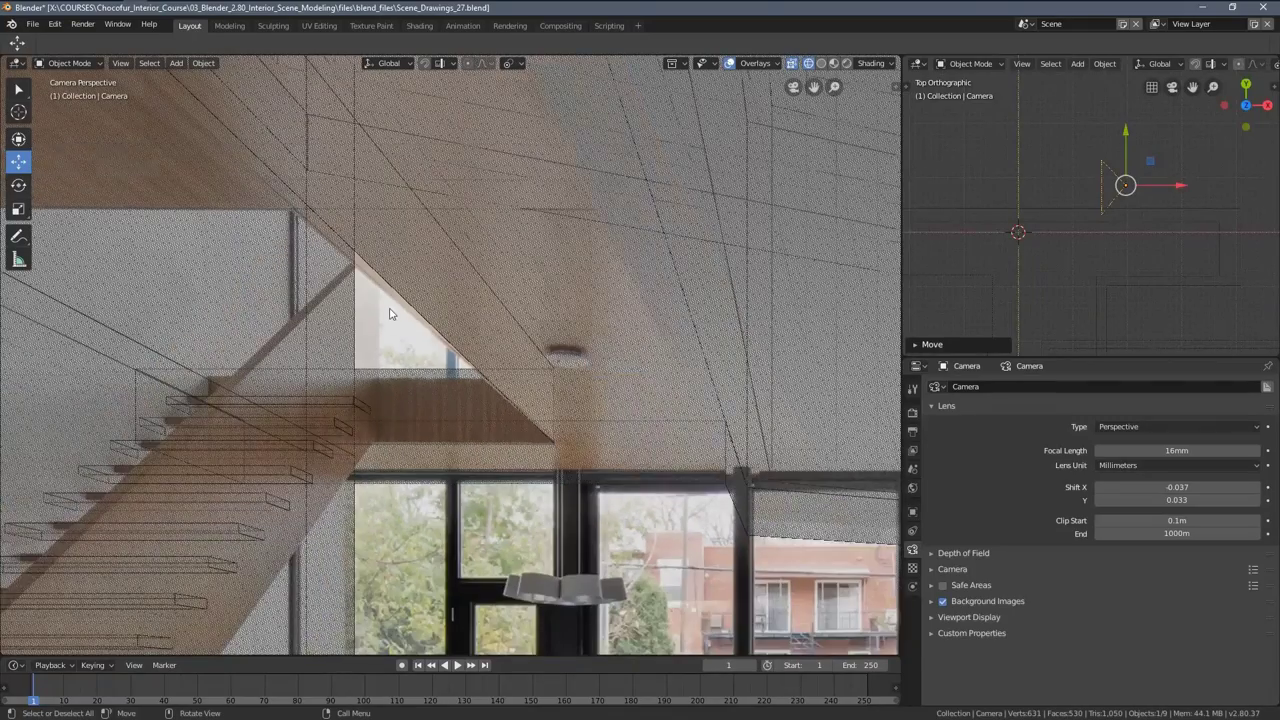
middle_click_drag(301, 402, 400, 303, "shift")
scroll(400, 303, "down", 3)
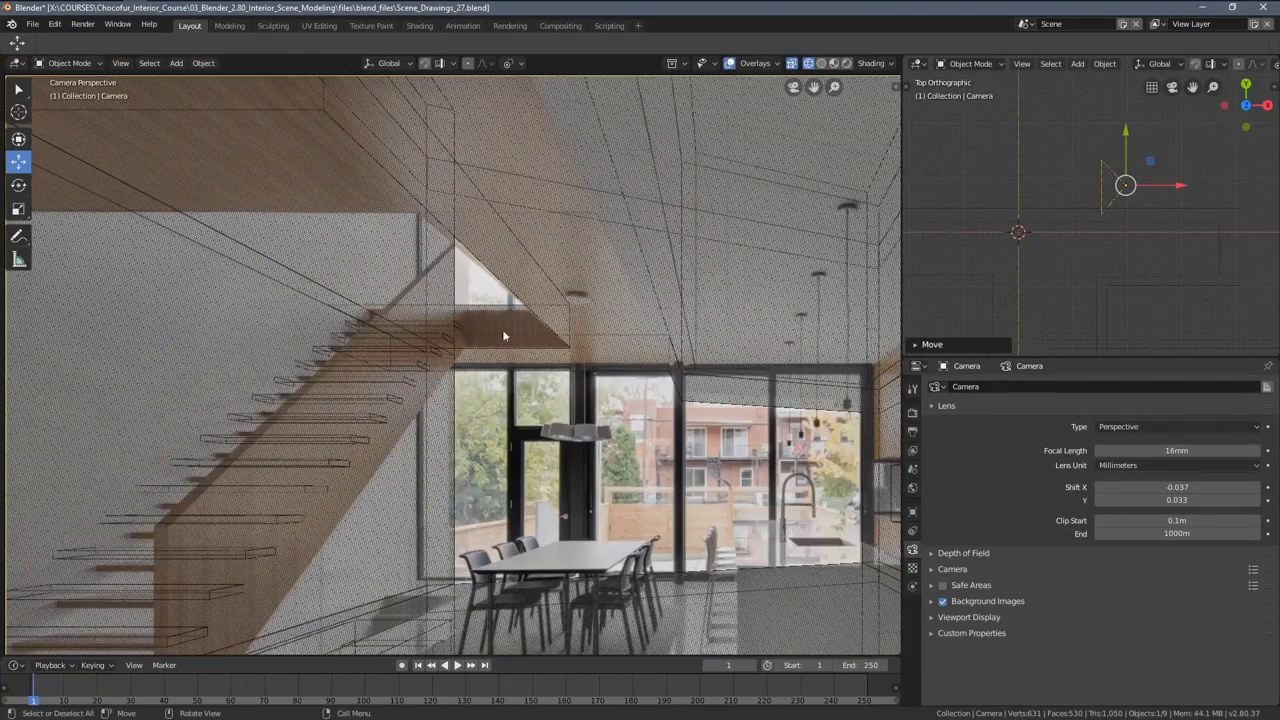
middle_click_drag(536, 342, 411, 252, "shift")
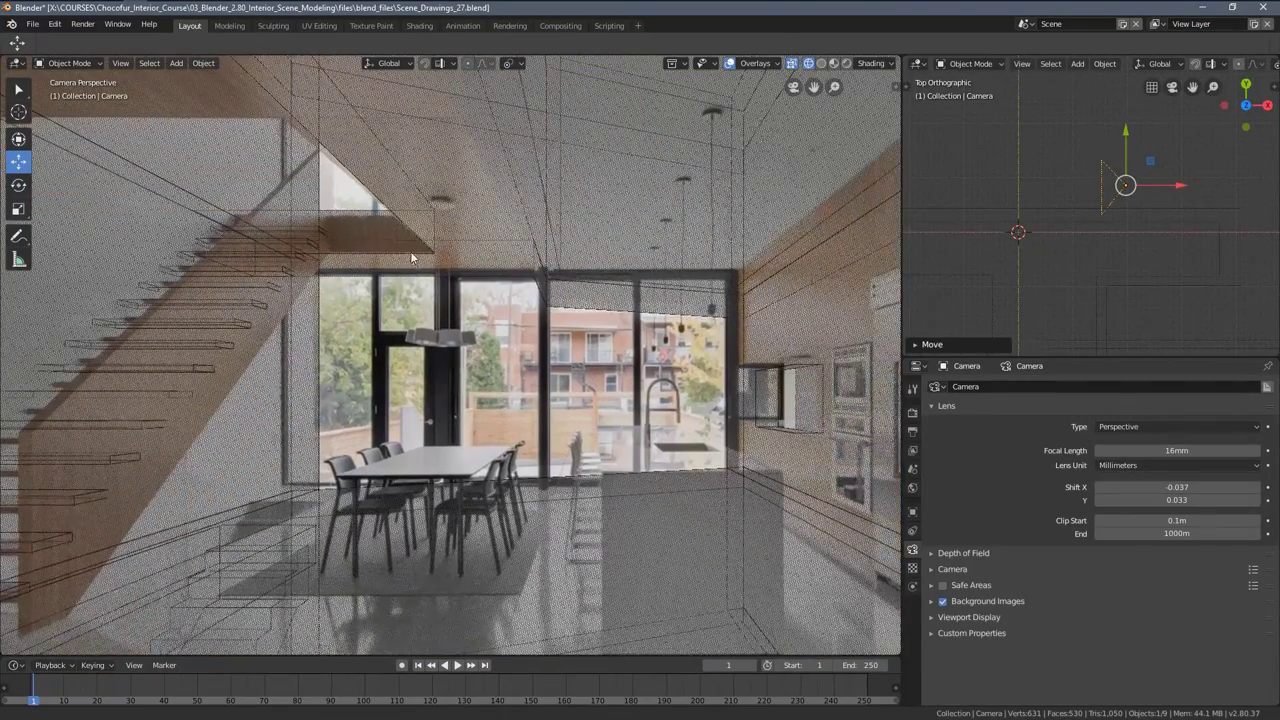
scroll(411, 254, "down", 2)
Display the camera view in solid shading and save the scene as Scene_Drawings_28.blend
key("z")
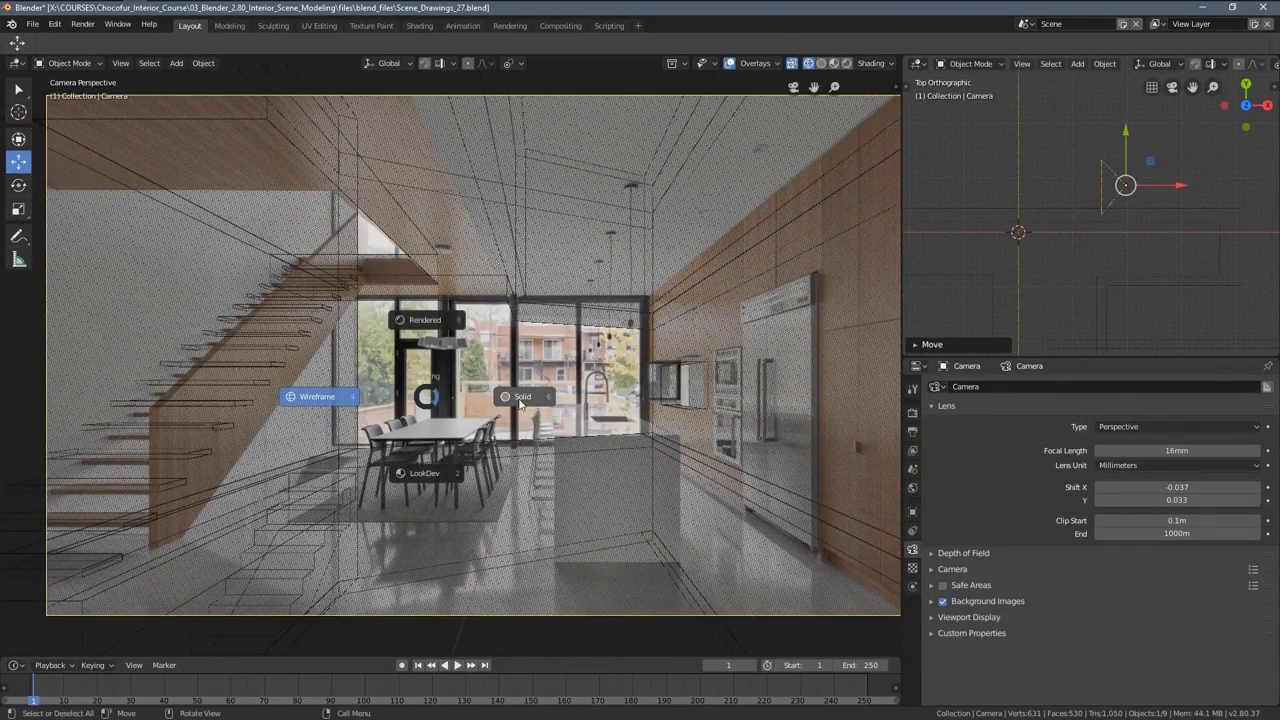
left_click(519, 401)
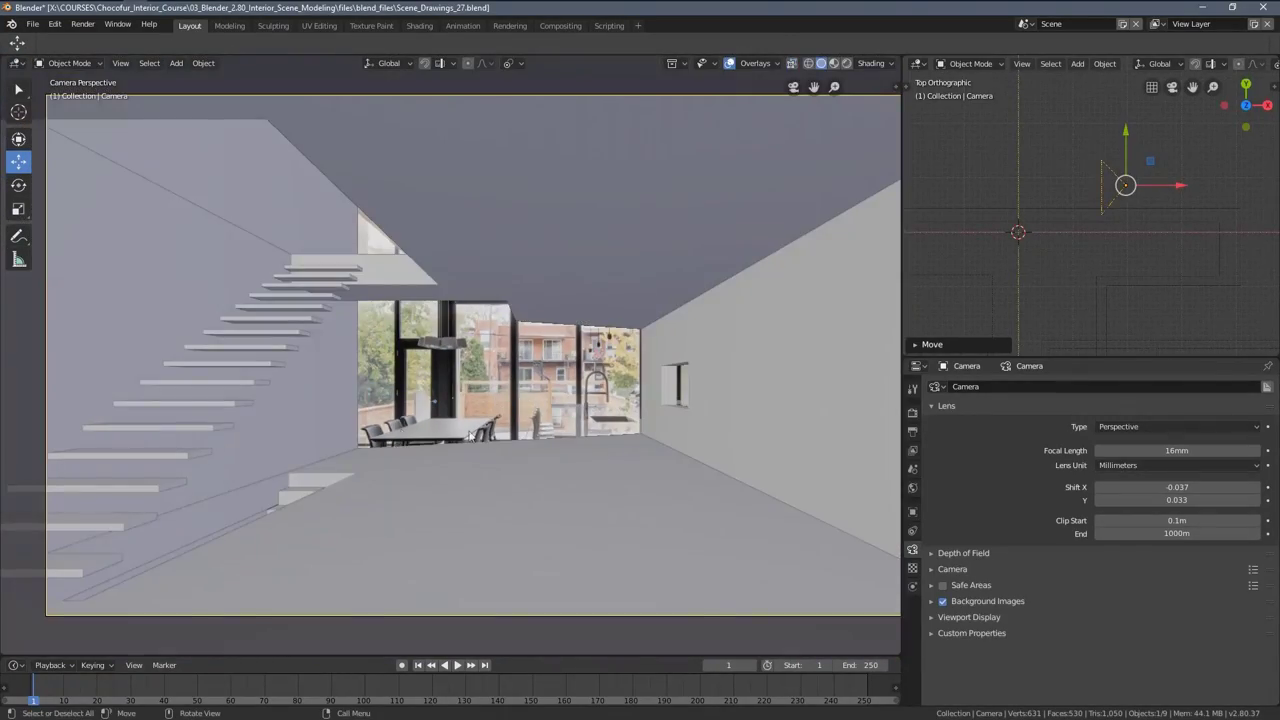
middle_click_drag(410, 505, 416, 480, "shift")
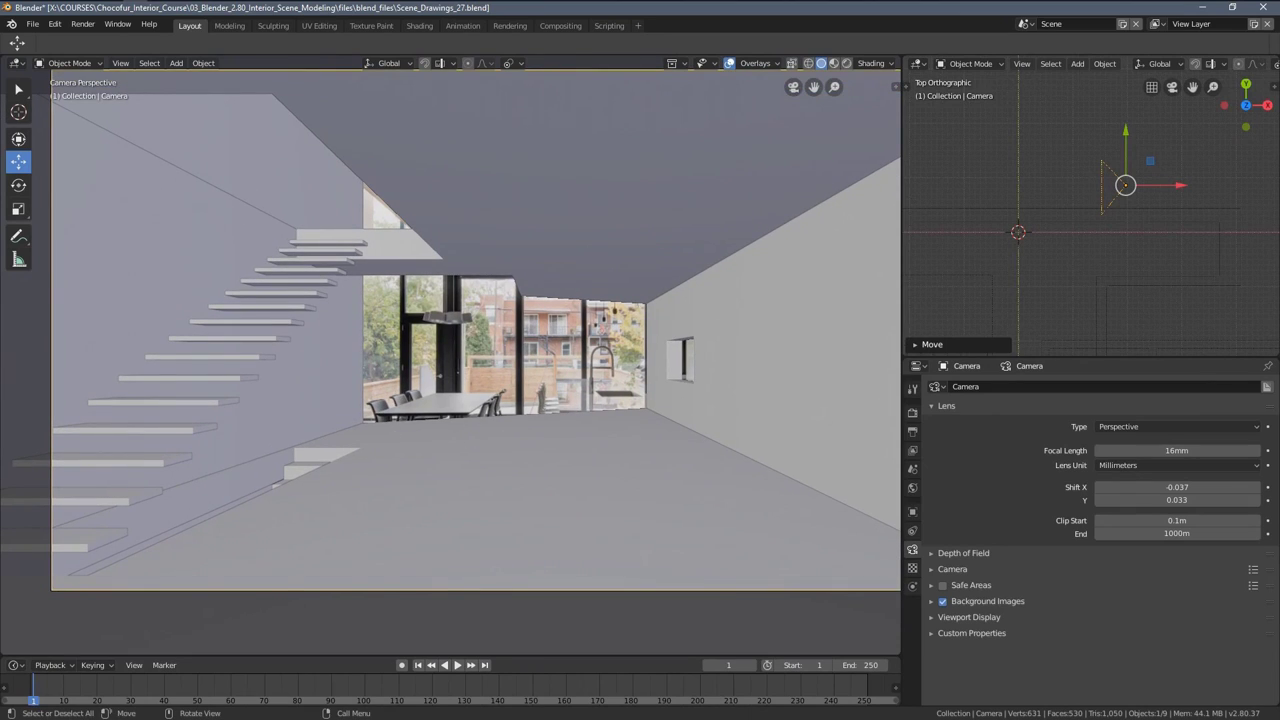
left_click(986, 668)
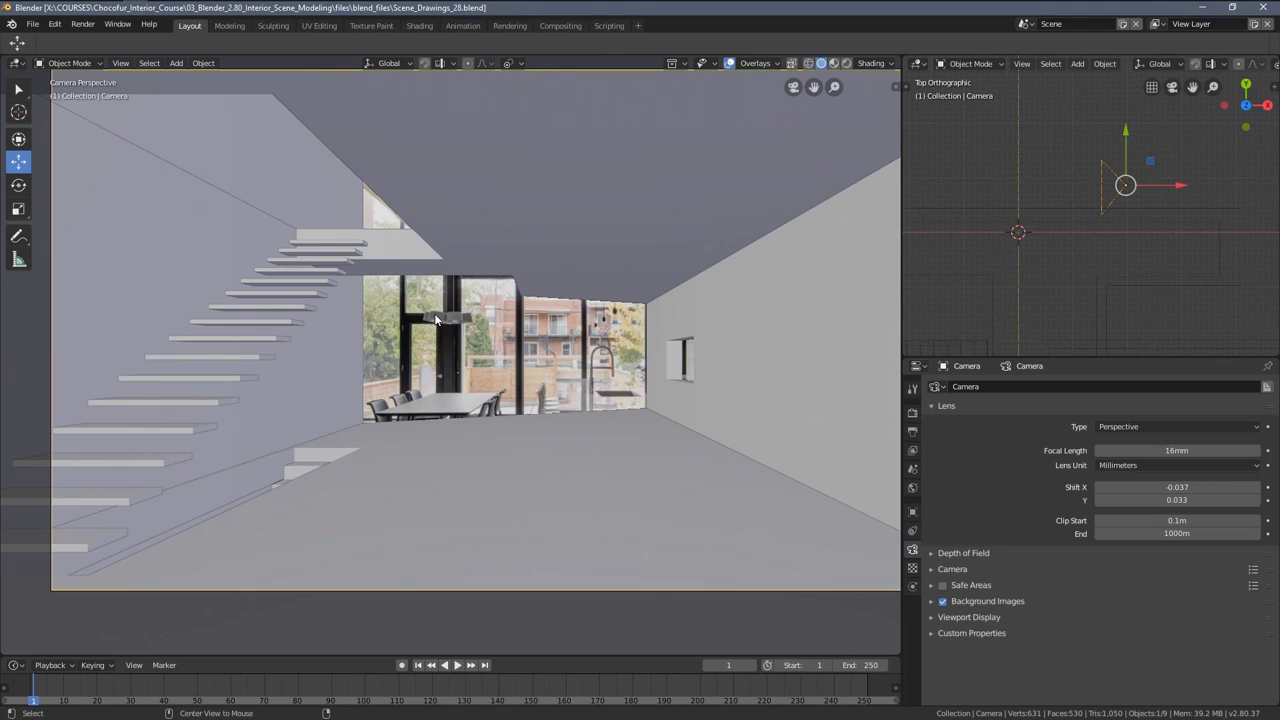
Unhide all objects, hide the three reference drawing images again and return to the camera view
key("alt+h")
middle_click_drag(512, 334, 378, 296)
left_click(309, 342)
key("h")
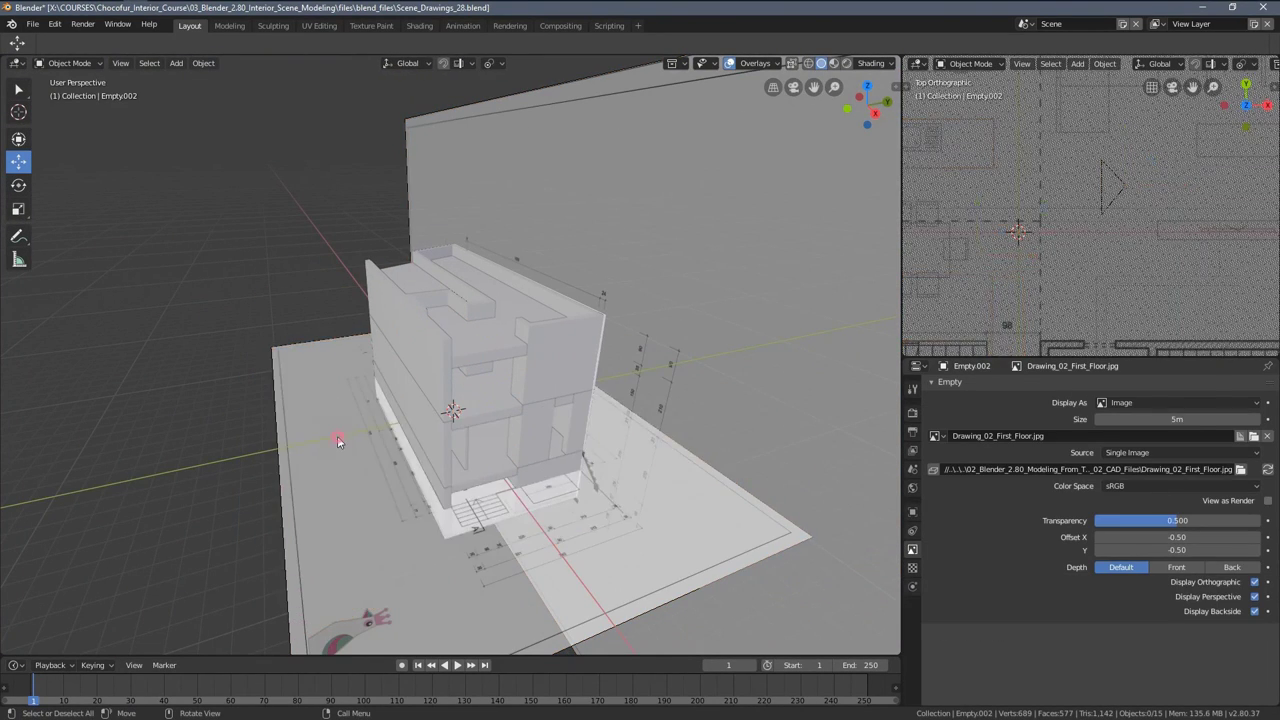
left_click(341, 437)
key("h")
left_click(573, 210)
key("h")
key("KP_0")
Widen the camera viewport and fit the whole camera frame inside it
scroll(401, 285, "up", 4)
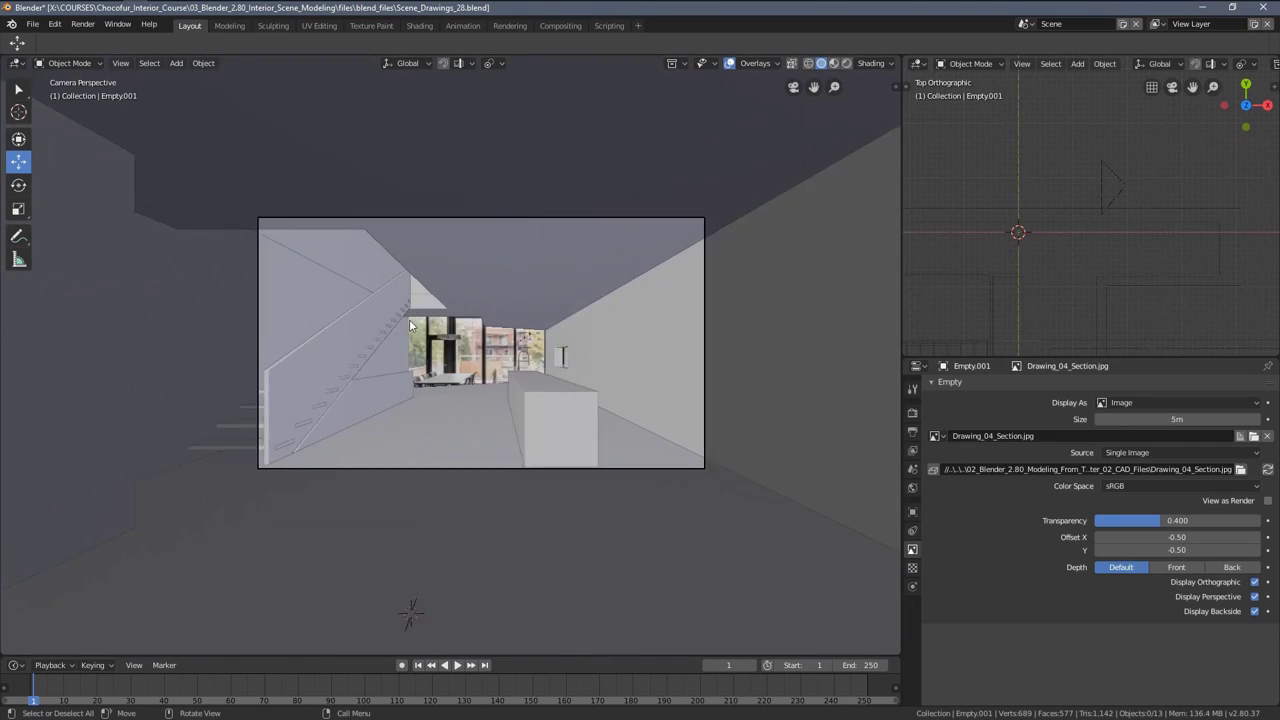
scroll(525, 358, "up", 2)
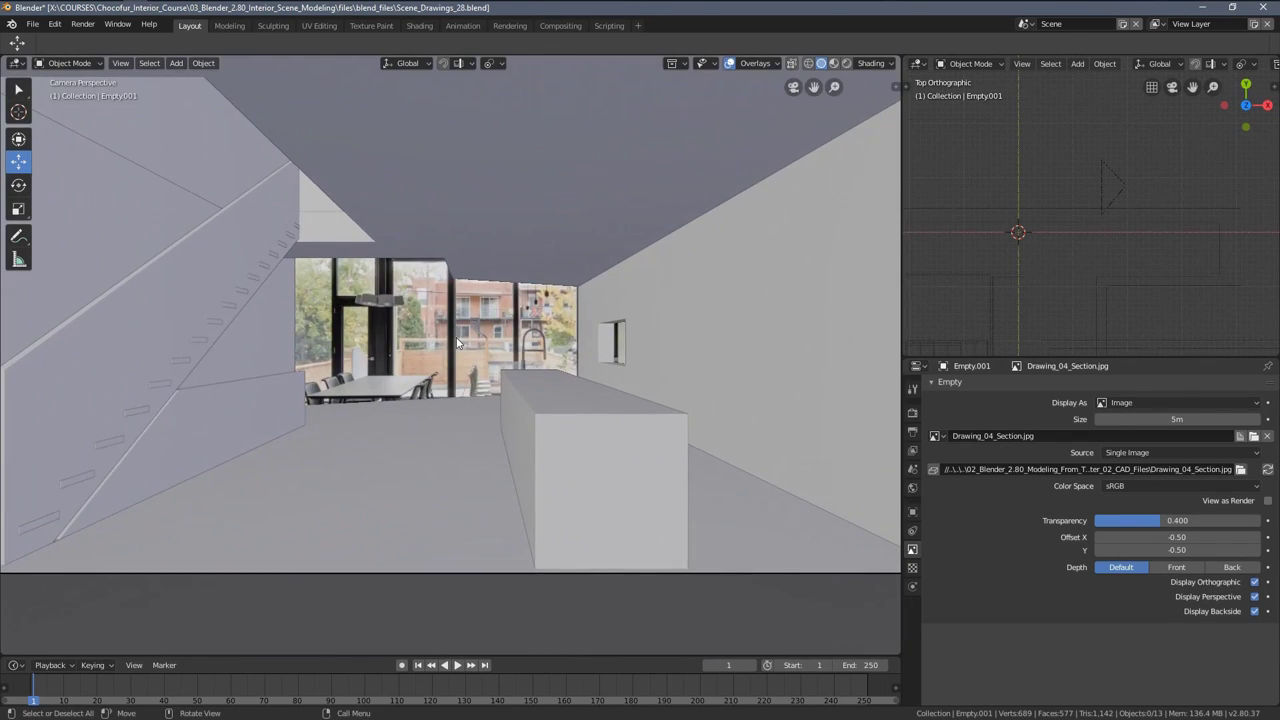
middle_click_drag(409, 338, 474, 336, "shift")
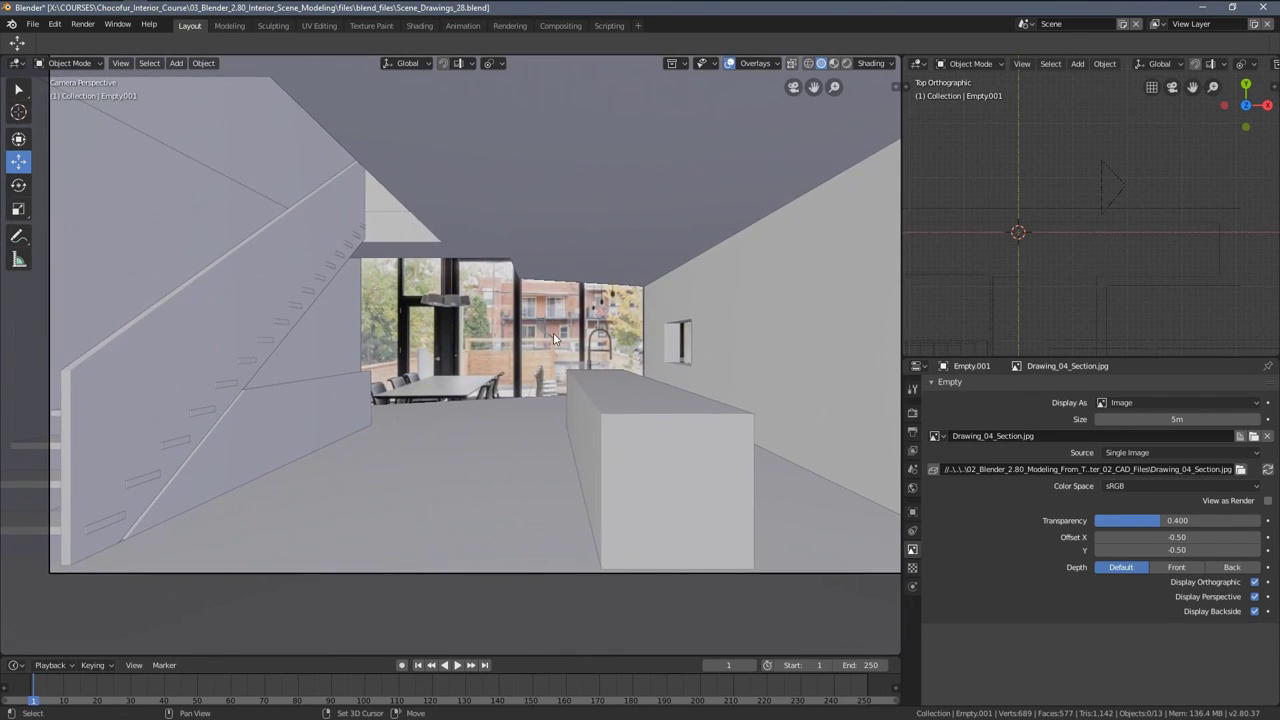
middle_click_drag(553, 332, 545, 342, "shift")
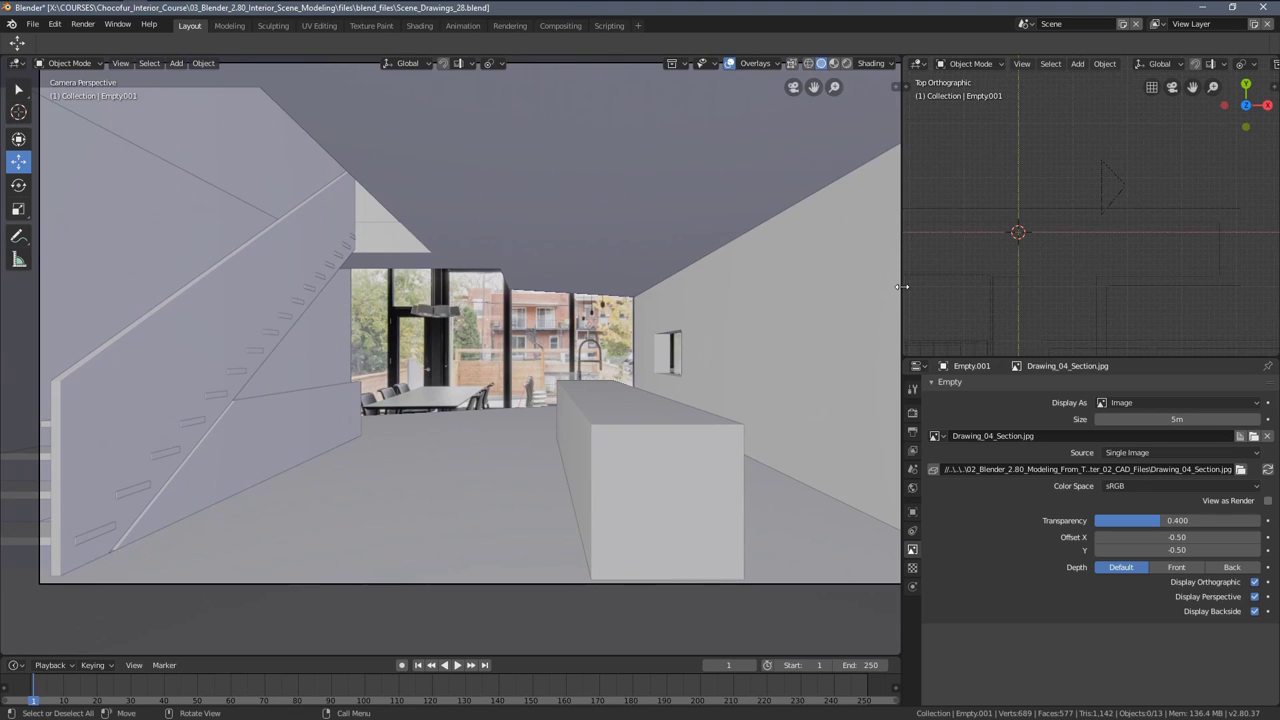
left_click_drag(902, 287, 976, 290)
key("Home")
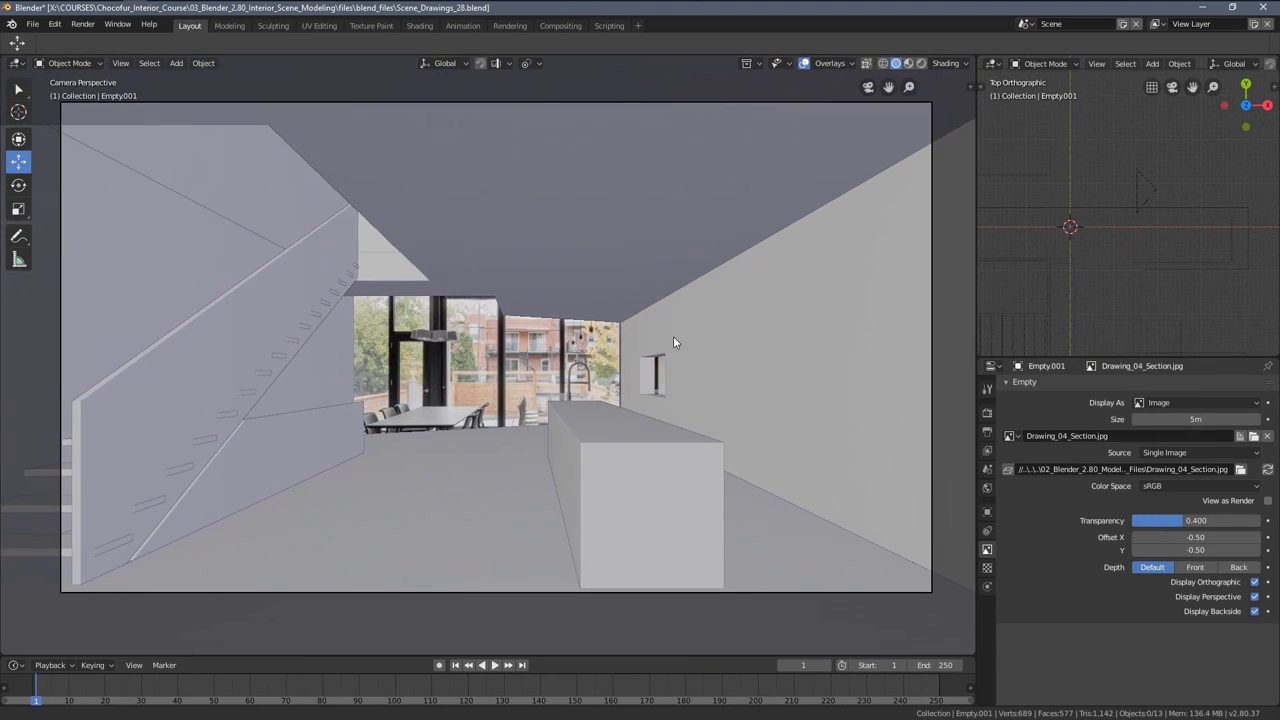
Compare the room, including the stair railing and kitchen island, with the photo in wireframe and solid shading
key("z")
left_click(358, 262)
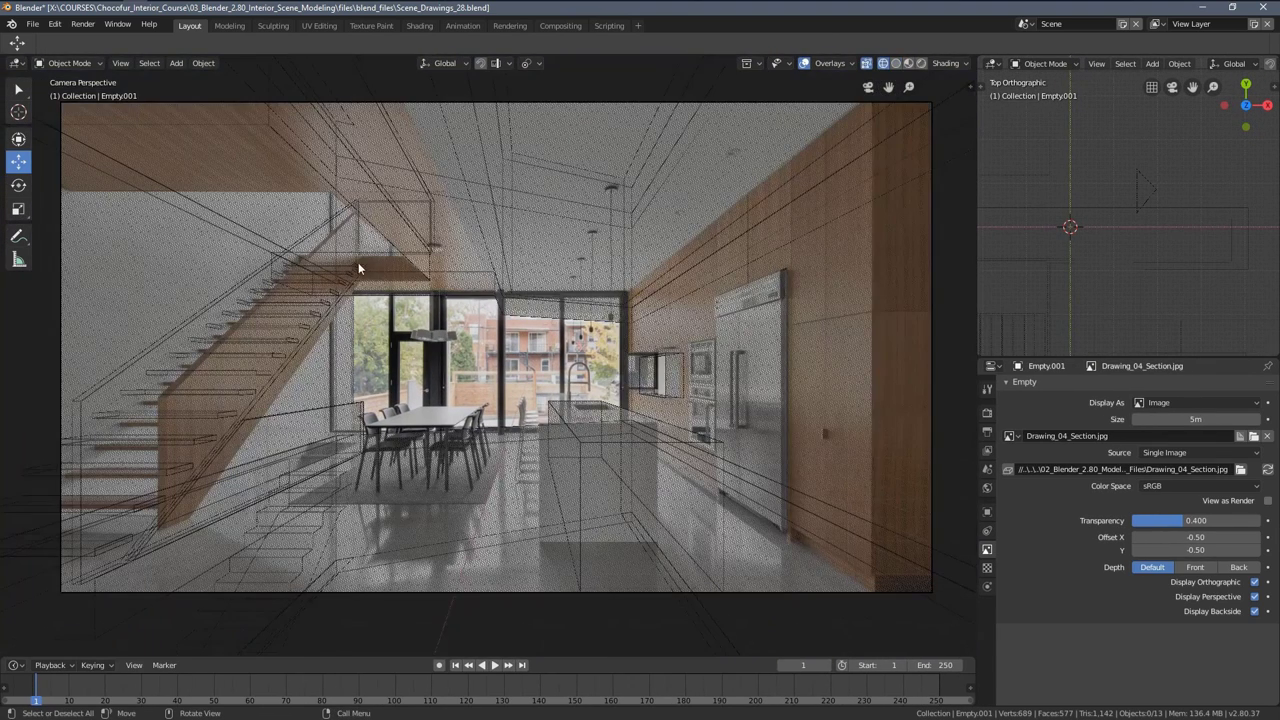
scroll(385, 288, "up", 3)
key("z")
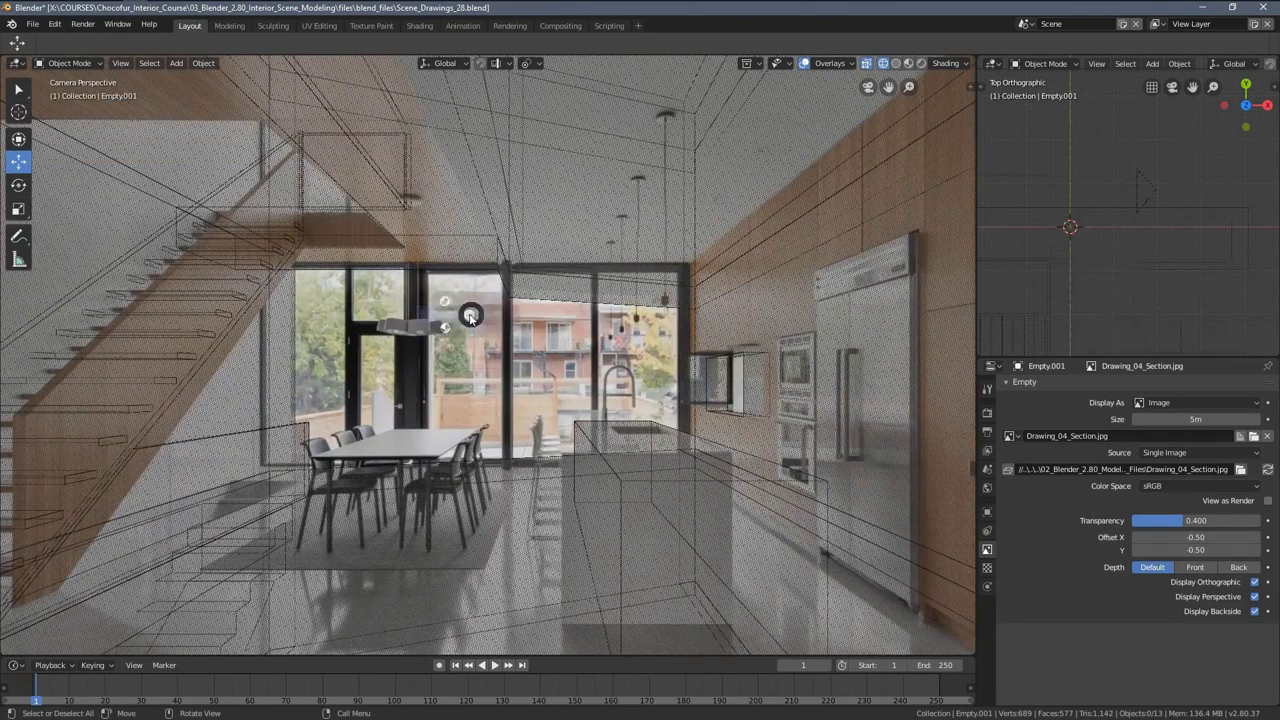
left_click(539, 313)
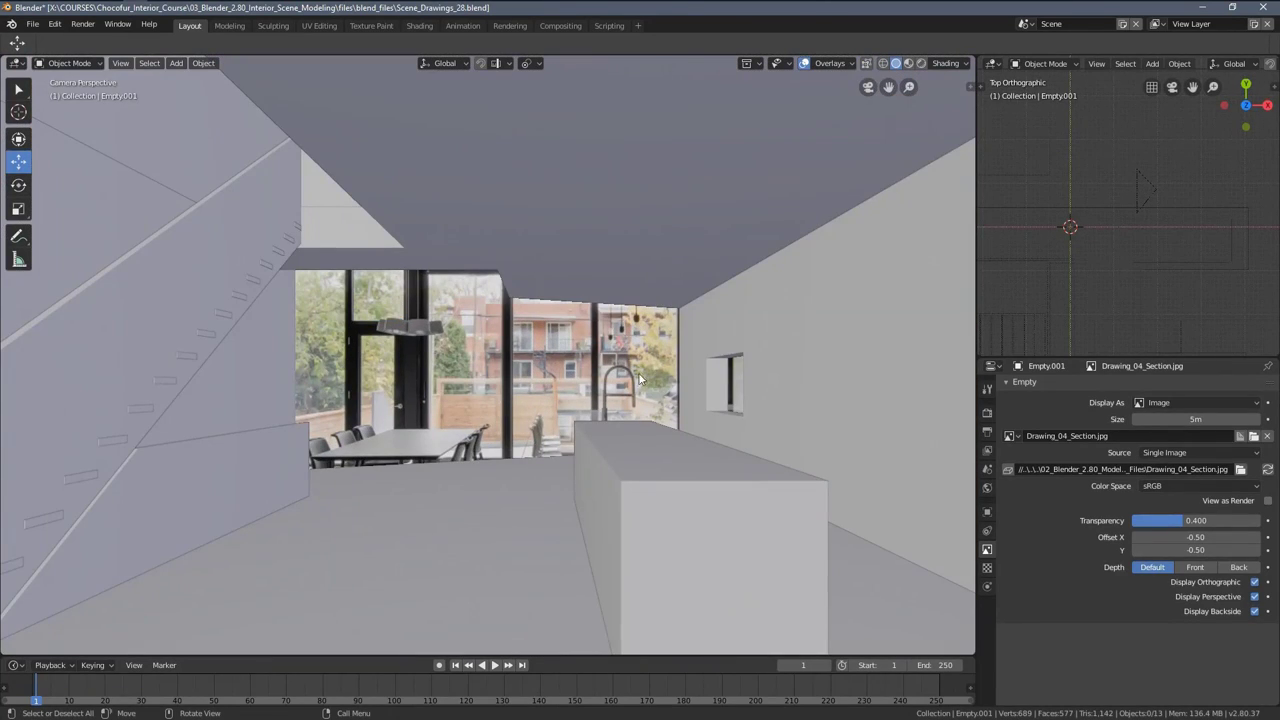
key("Home")
scroll(486, 329, "up", 5)
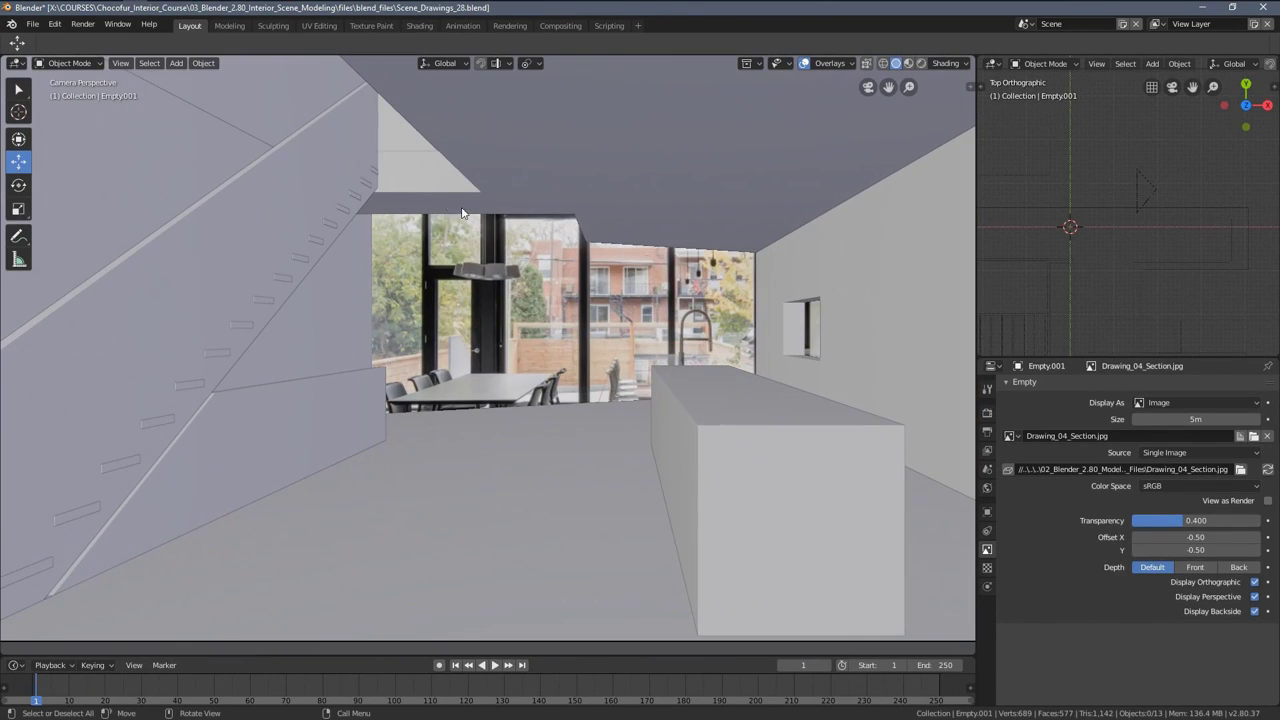
scroll(484, 235, "down", 4)
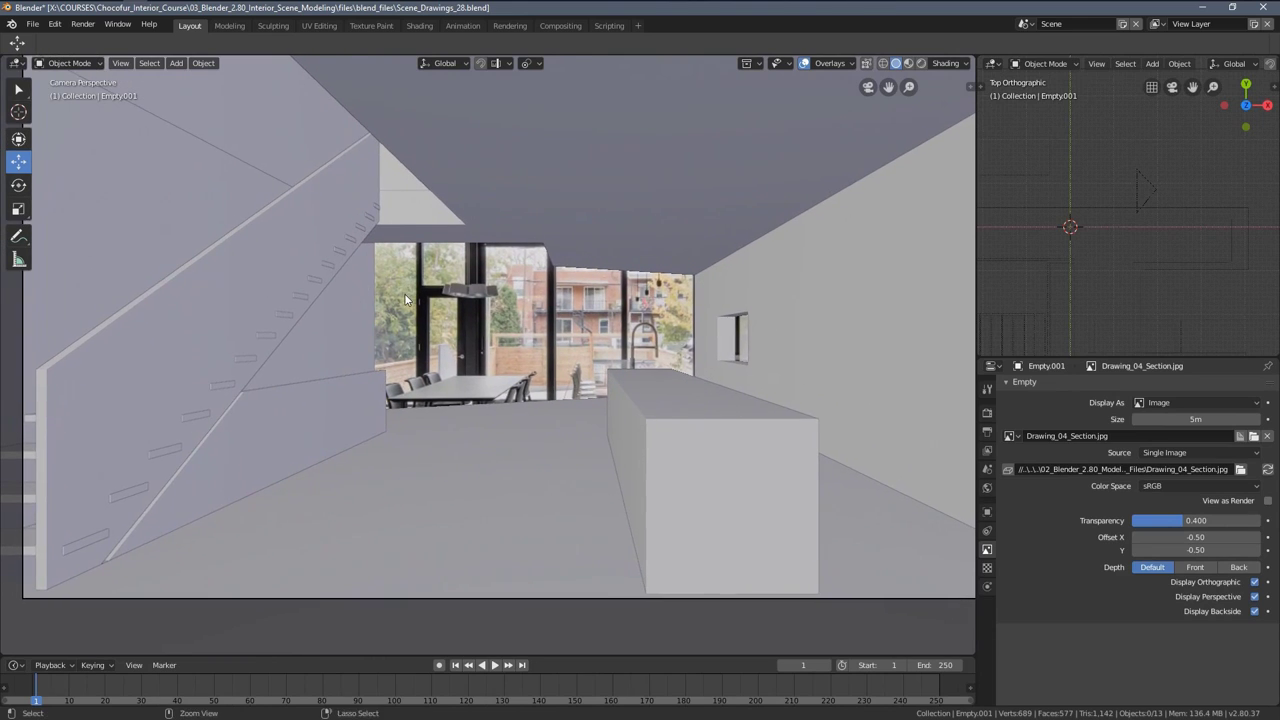
scroll(249, 354, "down", 1)
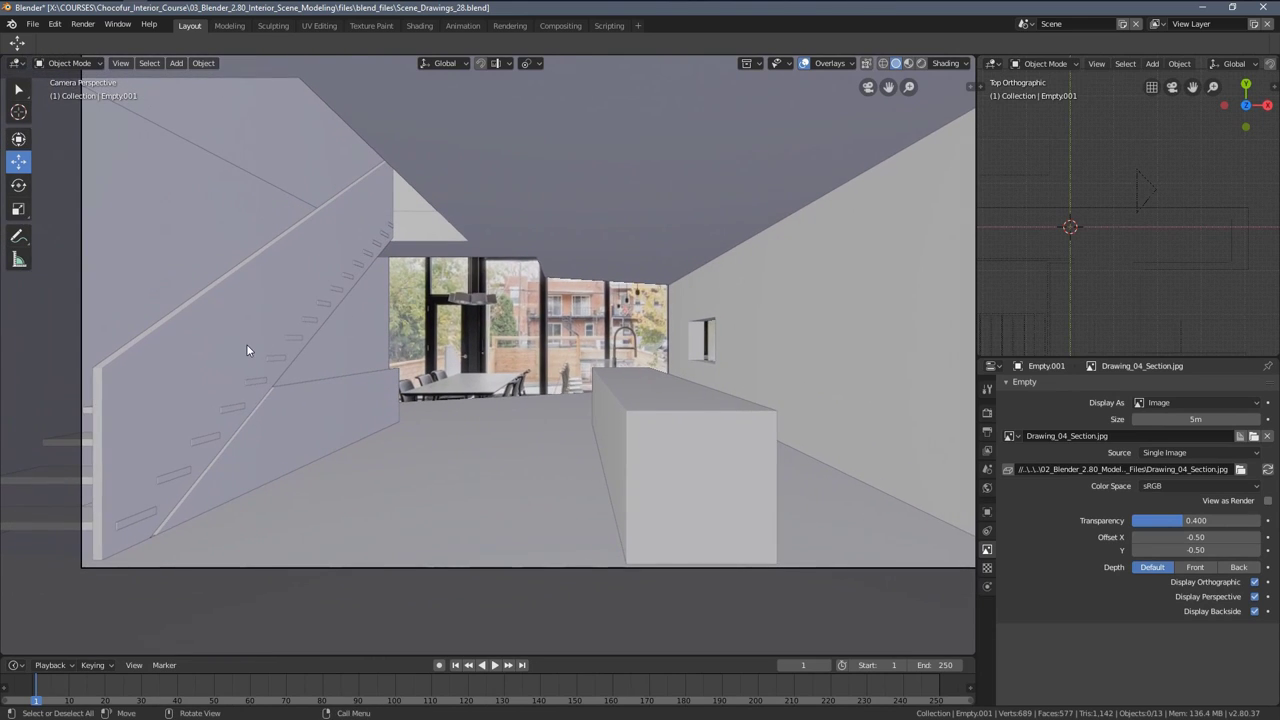
Examine the staircase railing and the ceiling edge above the rear windows against the photo, alternating shading and ending in wireframe
key("z")
left_click(176, 352)
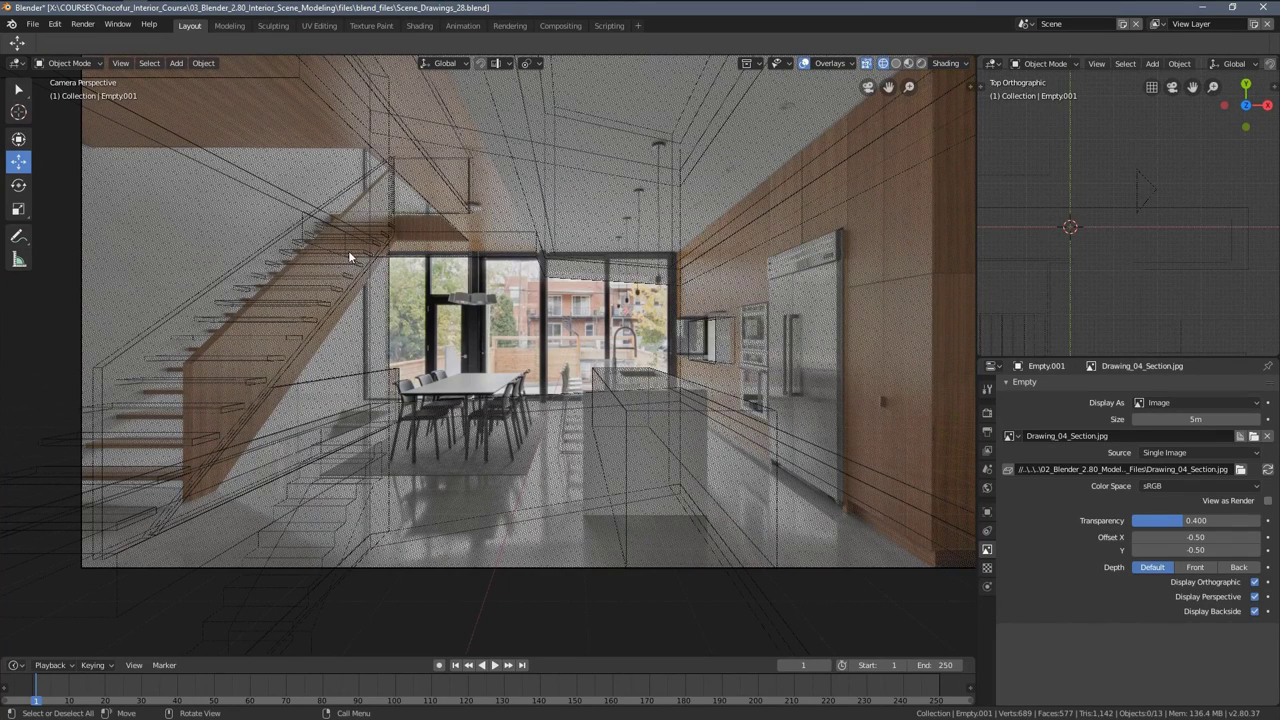
key("z")
left_click(296, 313)
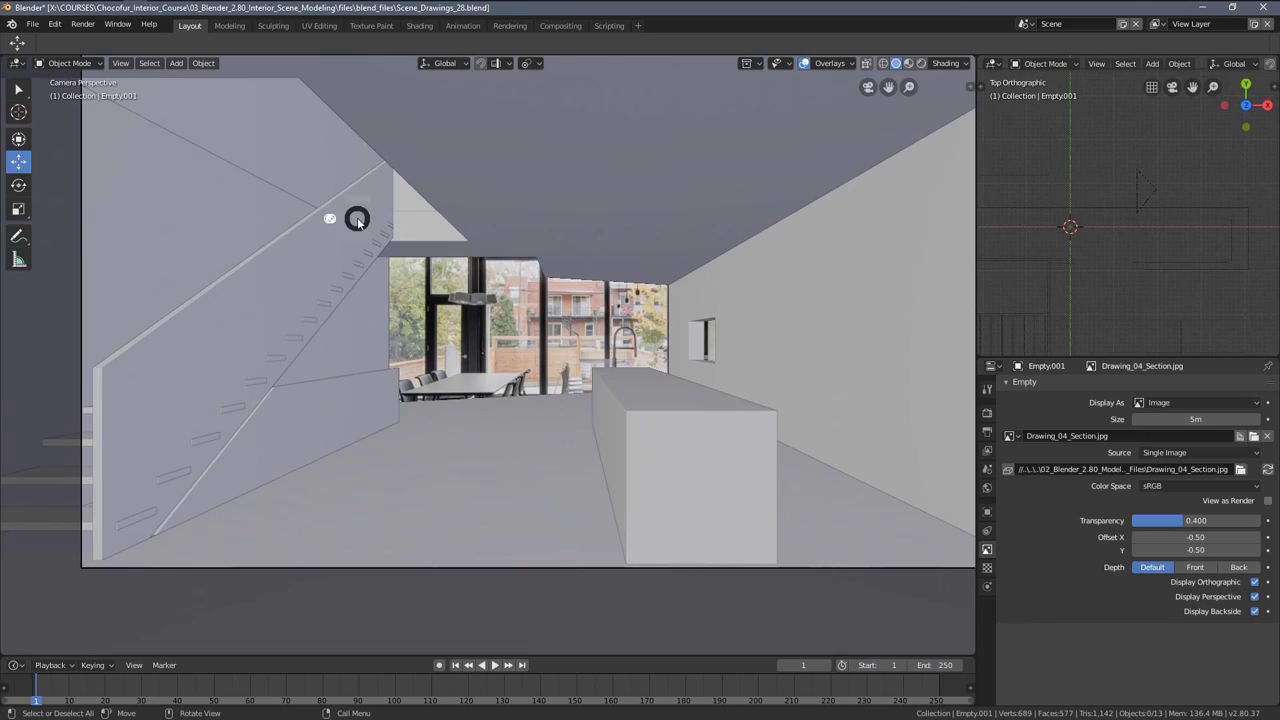
left_click(284, 226)
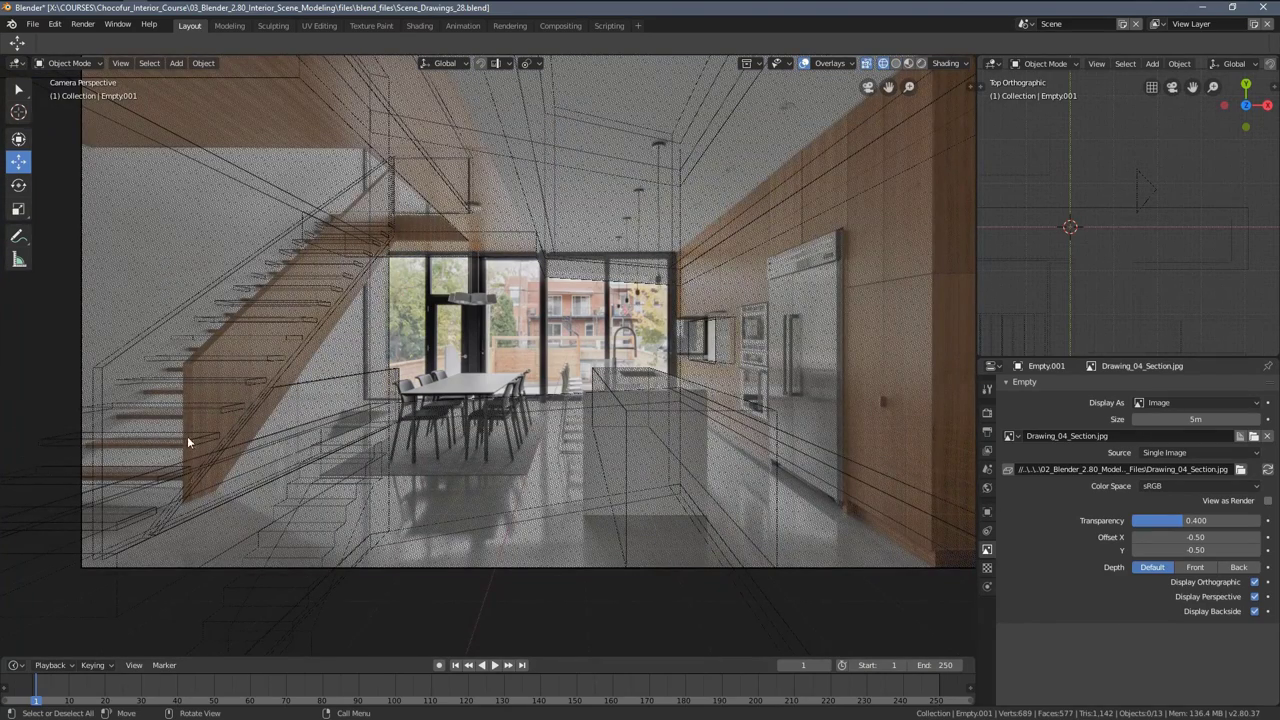
scroll(466, 403, "up", 5)
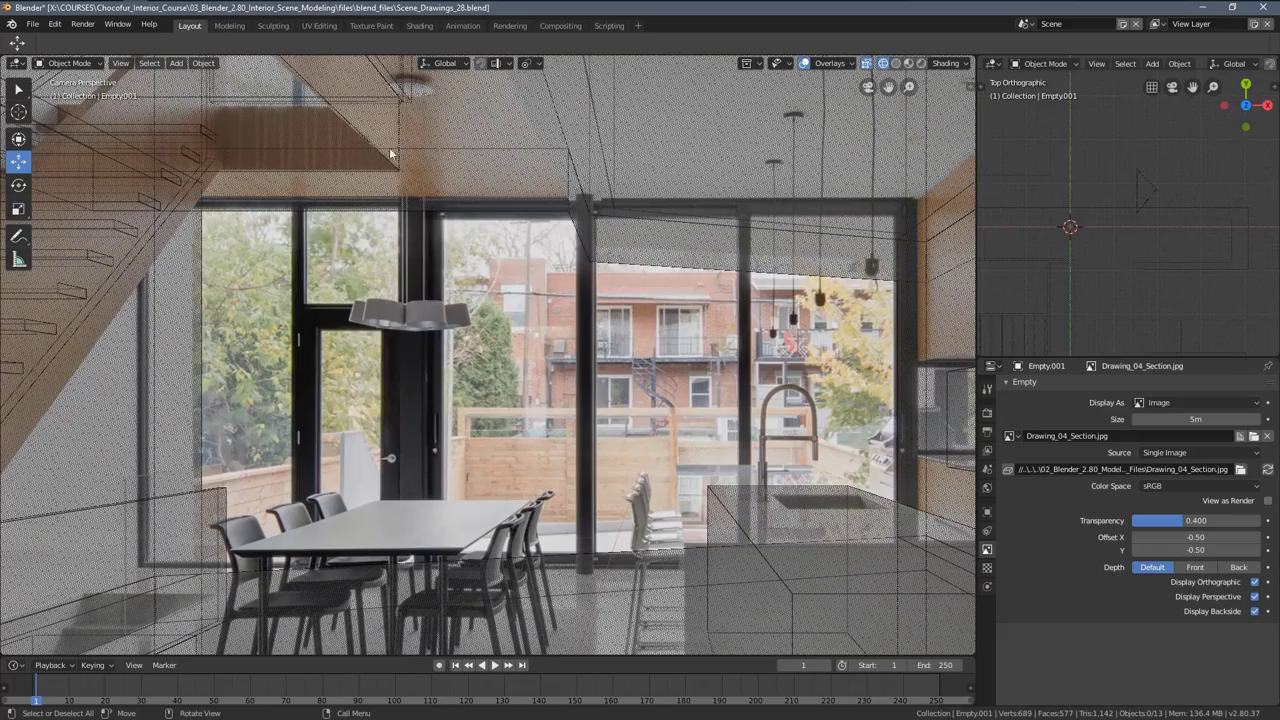
scroll(625, 240, "up", 4)
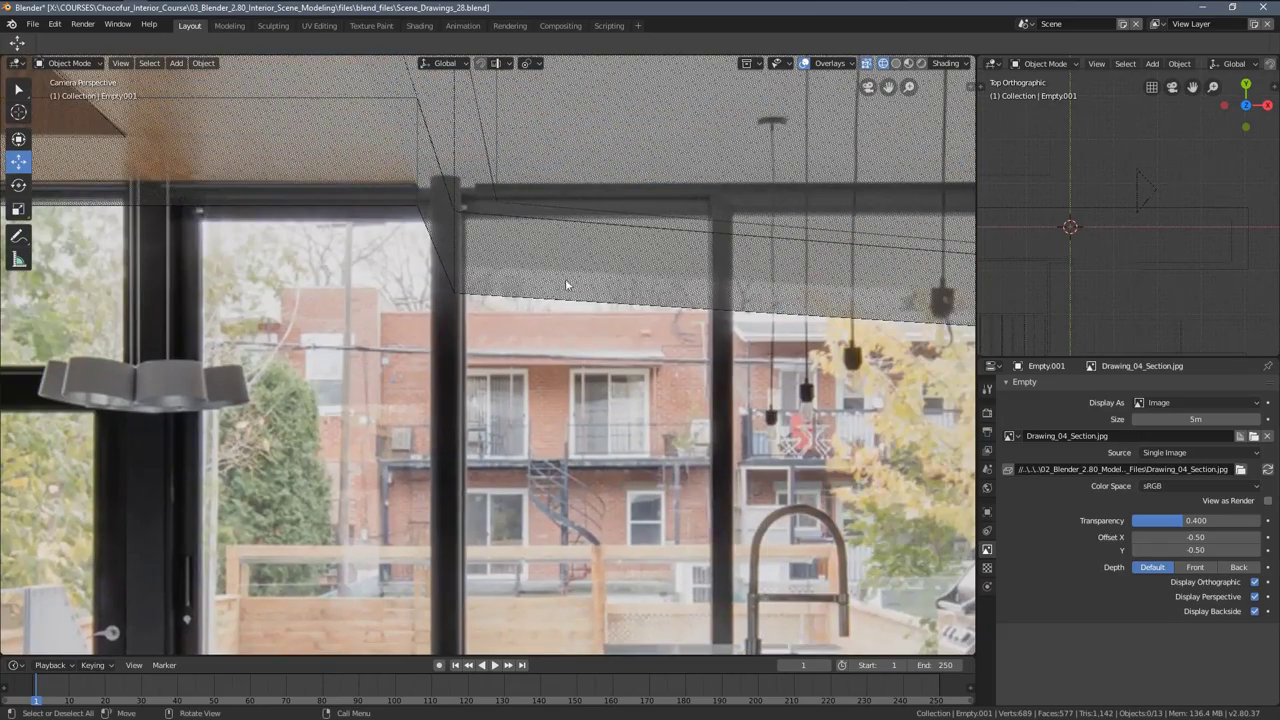
scroll(552, 385, "down", 5)
scroll(513, 313, "up", 4)
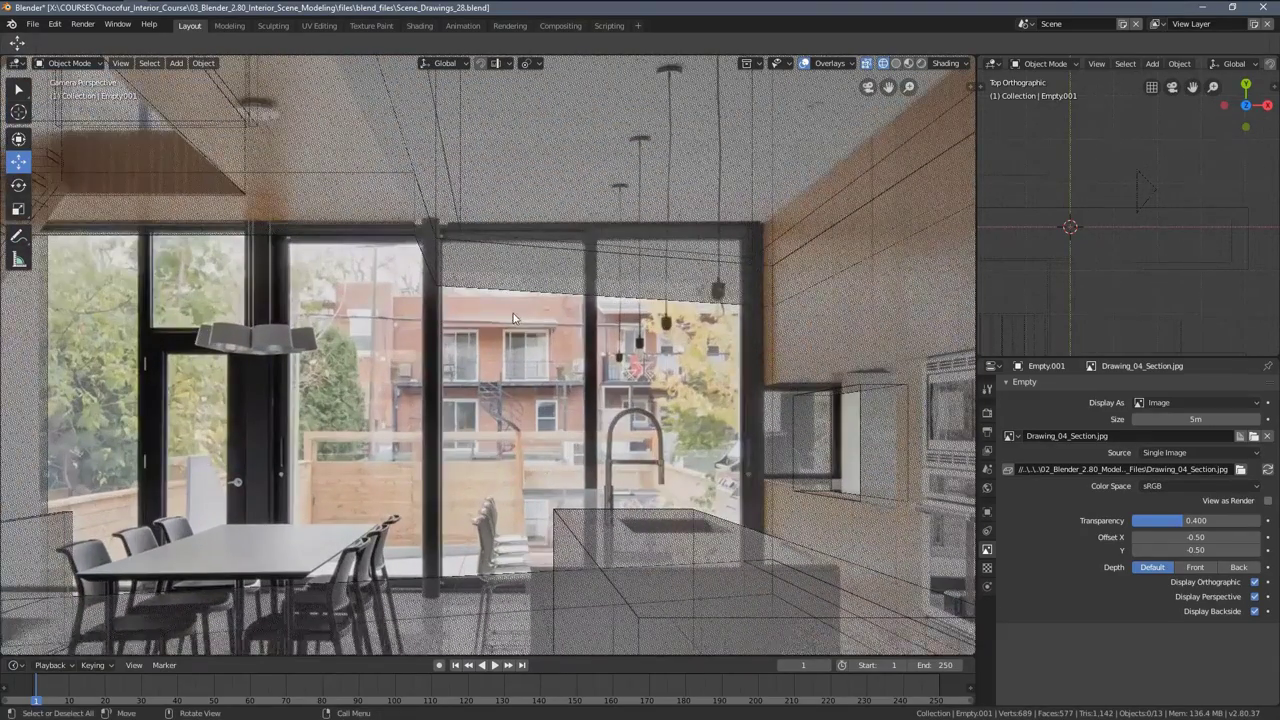
scroll(518, 400, "down", 4)
Select the kitchen island in solid shading and move it along the negative Y axis in the top view
key("z")
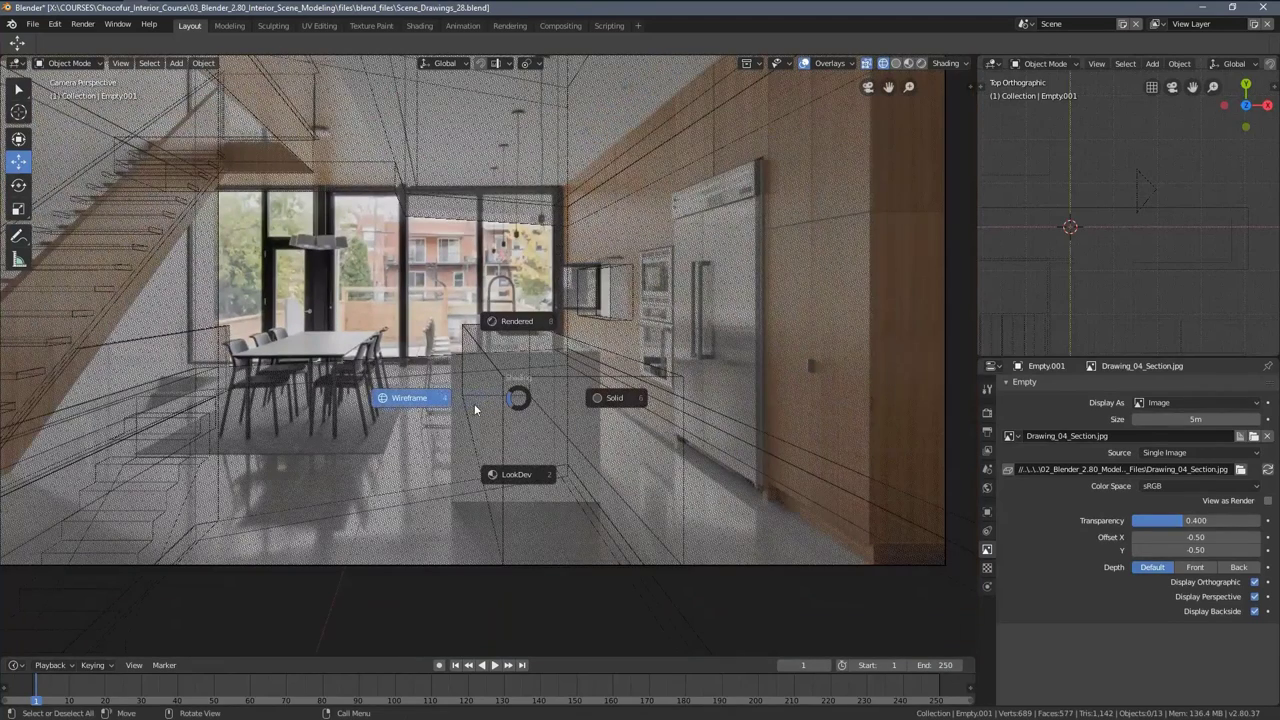
left_click(590, 402)
scroll(931, 339, "down", 3)
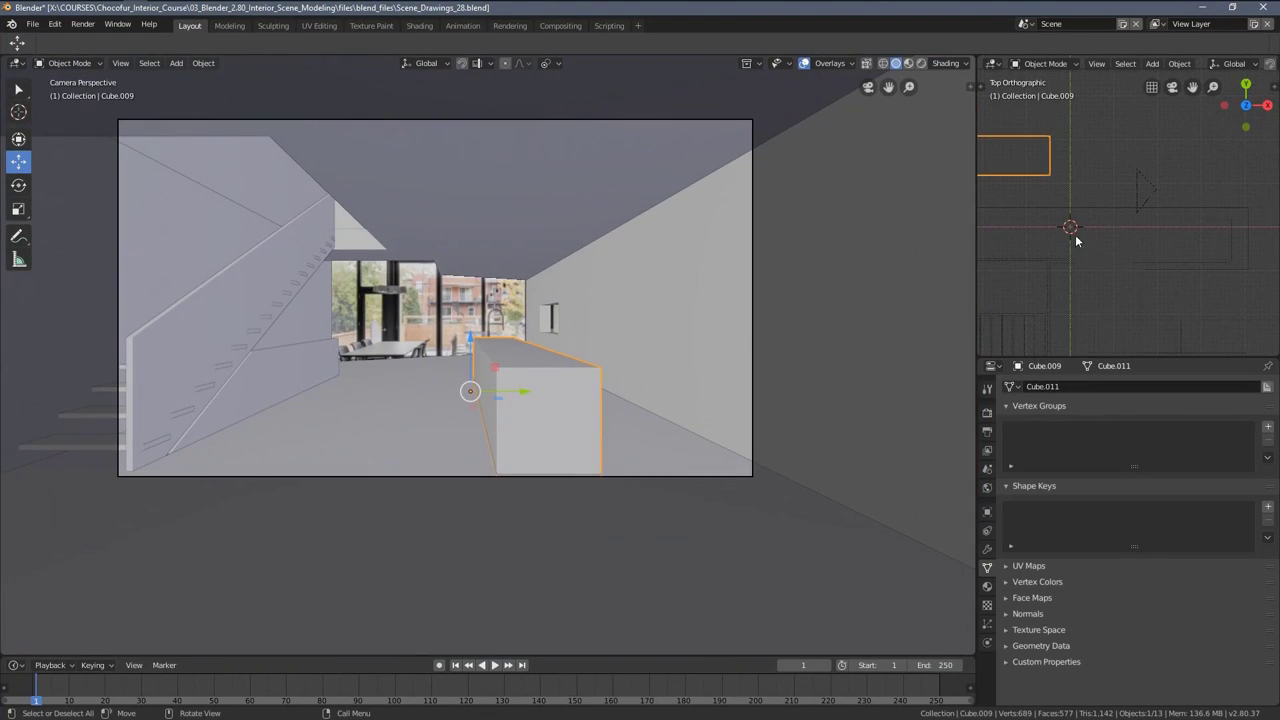
middle_click_drag(1075, 240, 1148, 211, "shift")
mouse_move(1041, 141)
left_mouse_down()
mouse_move(1034, 180)
mouse_move(1040, 164)
left_mouse_up()
scroll(571, 337, "up", 3)
Fit the kitchen island to the photo in wireframe by moving it along negative X and slightly along positive Y
key("z")
left_click(483, 343)
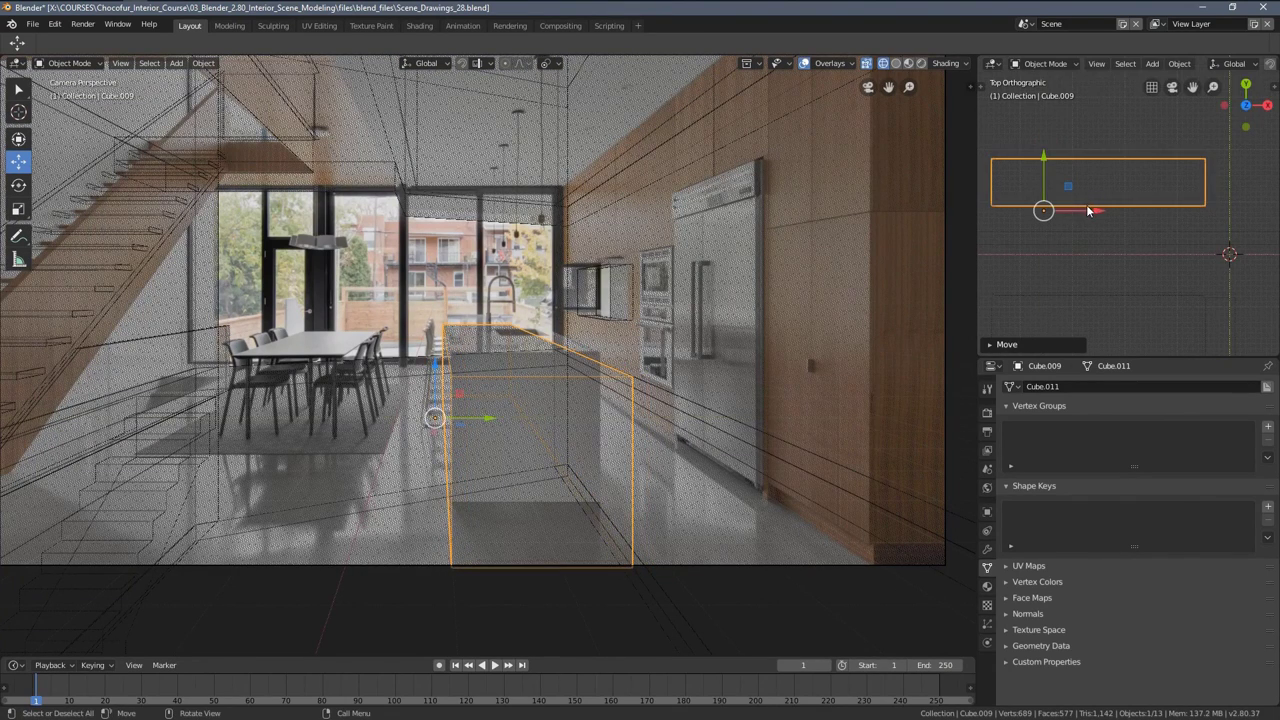
left_click_drag(1094, 206, 1053, 213)
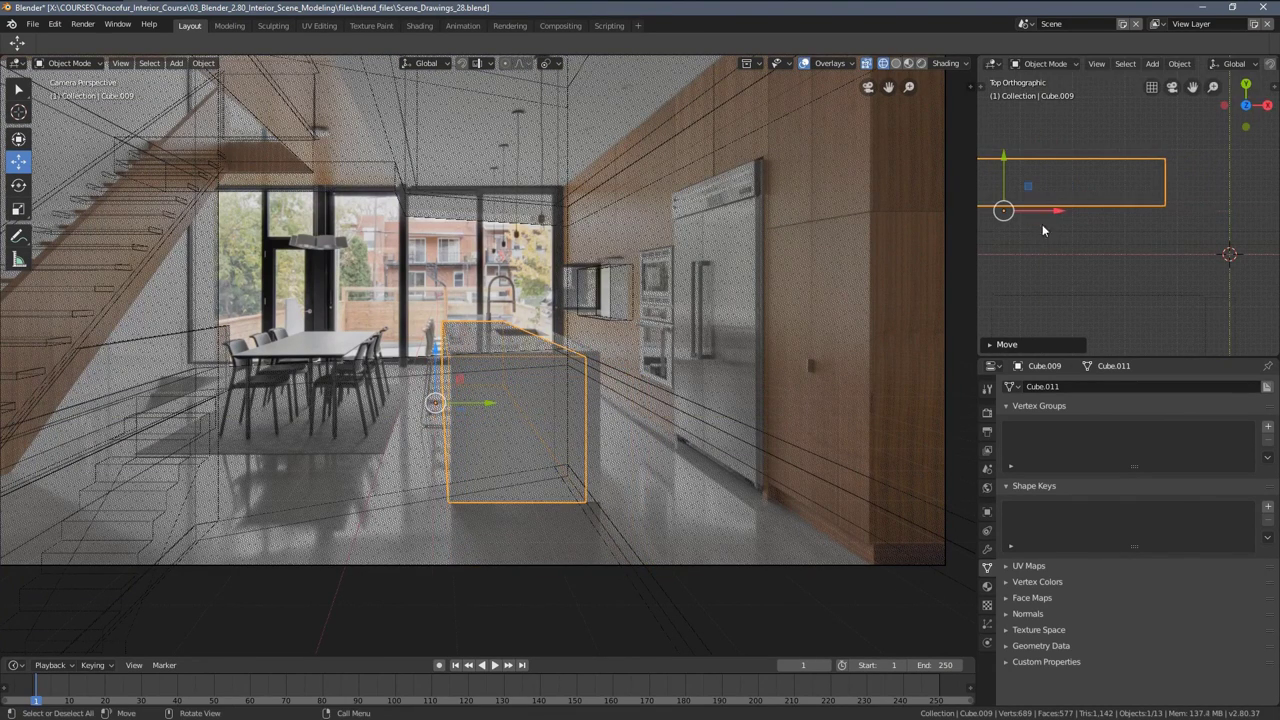
scroll(523, 389, "up", 2)
left_click_drag(465, 425, 473, 424)
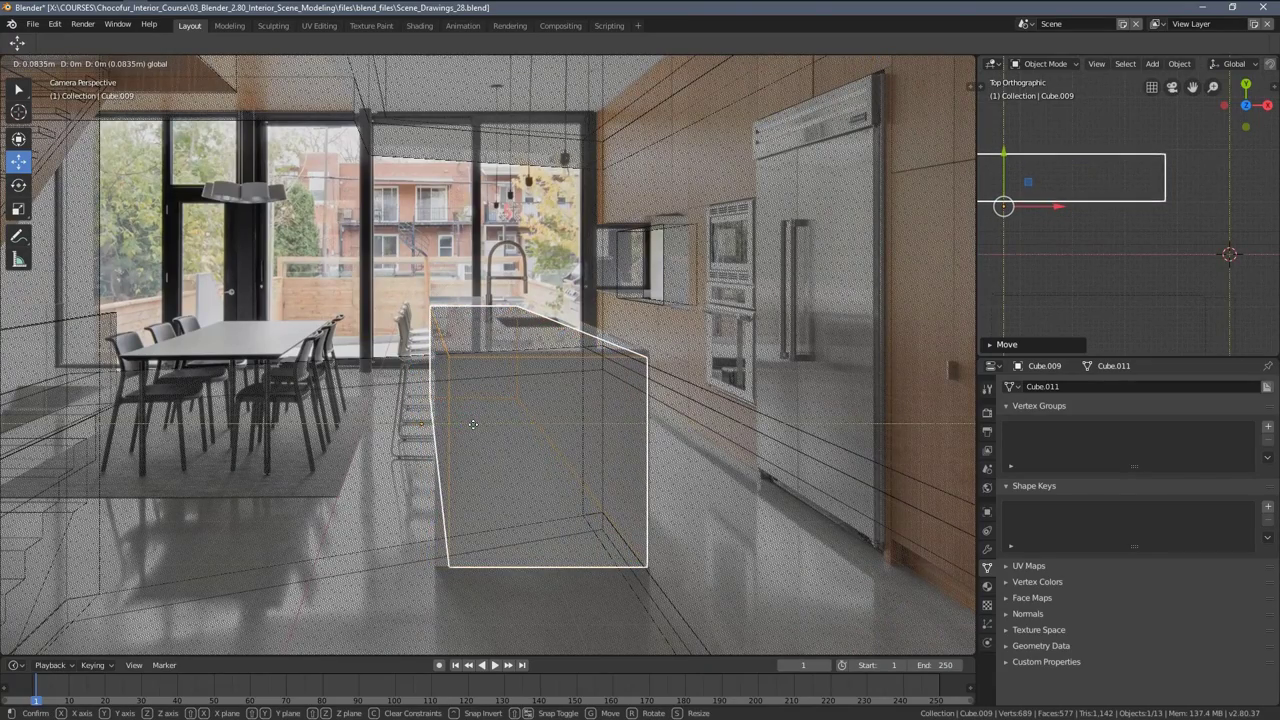
scroll(486, 490, "up", 2)
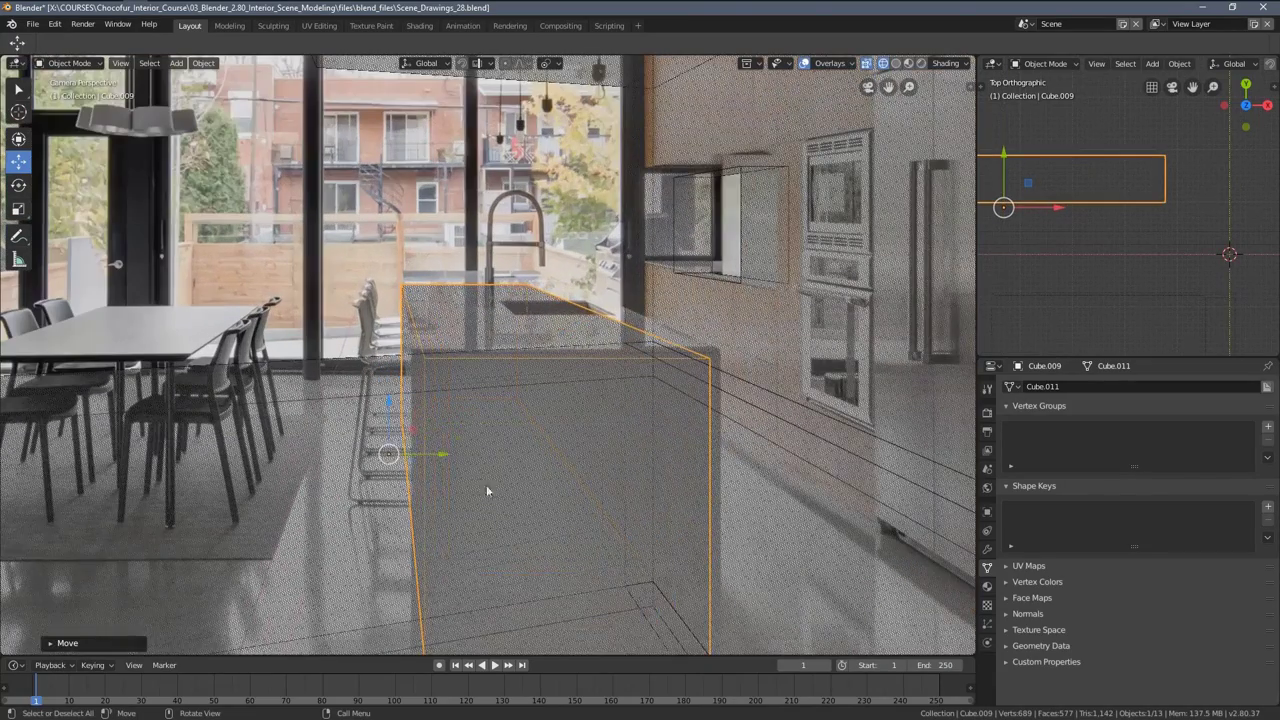
Check the repositioned kitchen island within the whole camera frame in solid shading
scroll(464, 389, "down", 5)
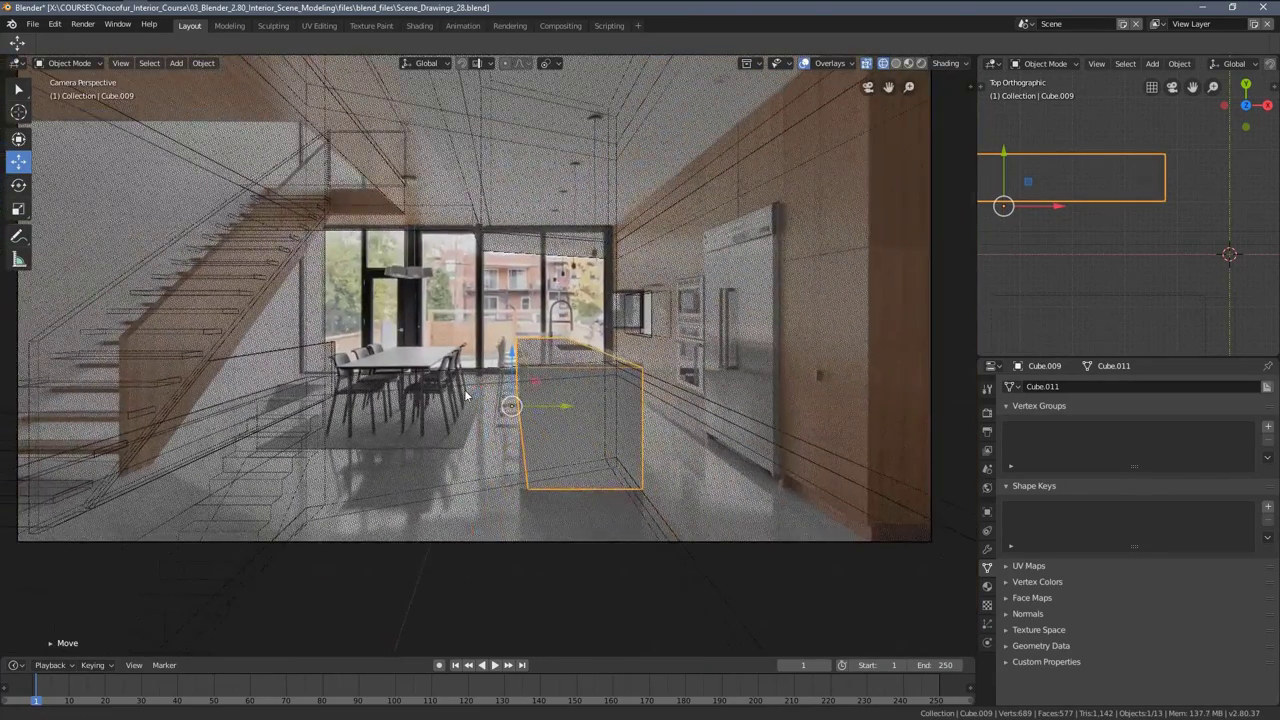
key("z")
left_click(540, 396)
scroll(480, 368, "down", 3)
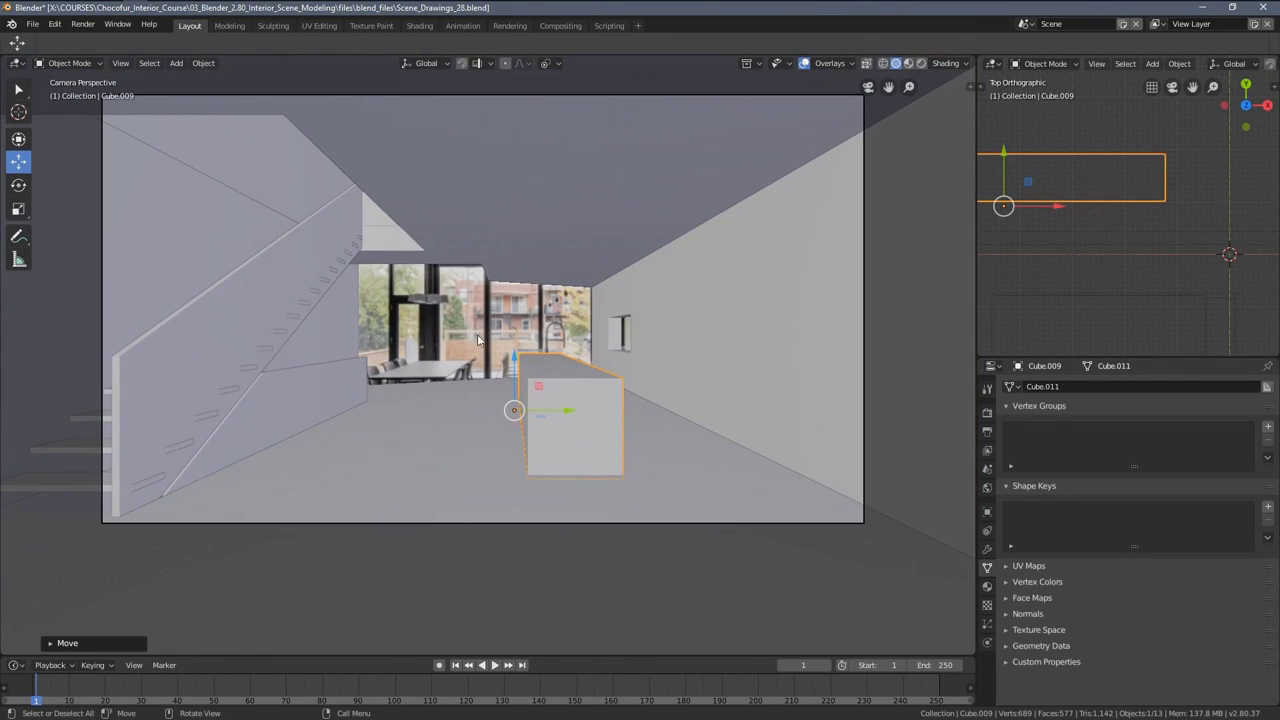
Examine the modelled interior in solid shading, orbiting out of the camera view and returning to it
middle_click_drag(413, 308, 439, 317, "shift")
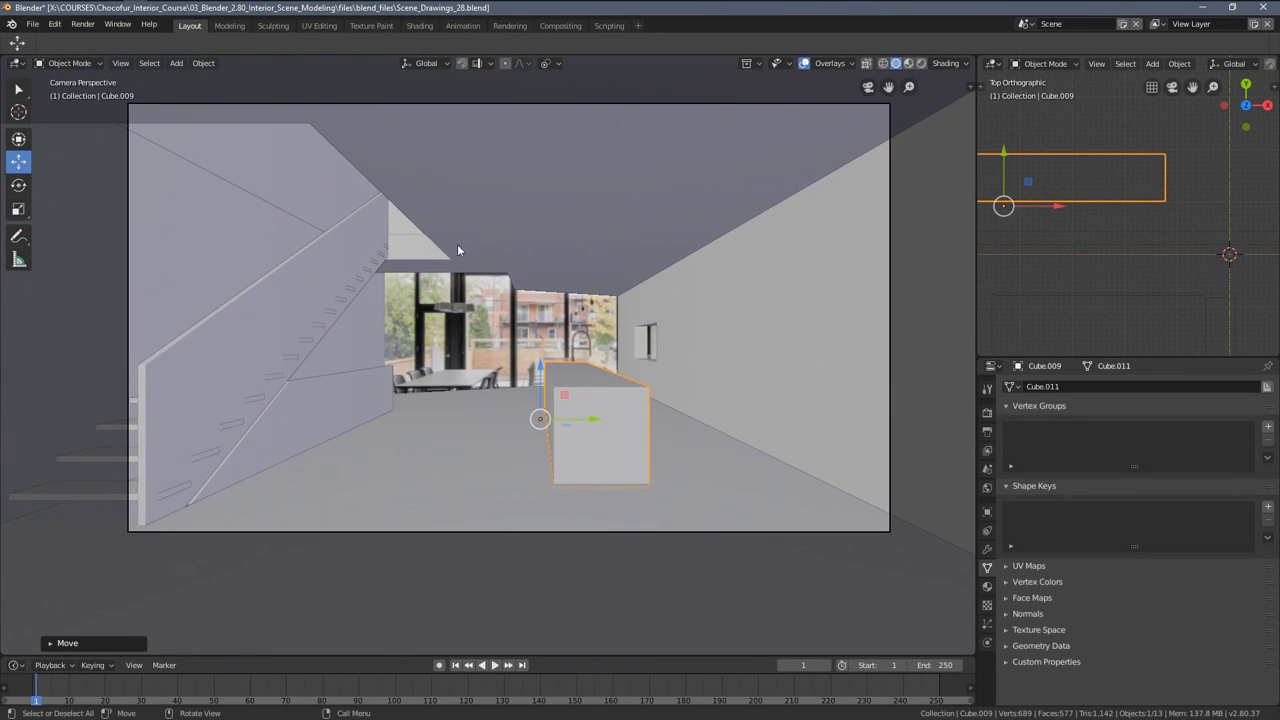
middle_click_drag(480, 261, 482, 282, "shift")
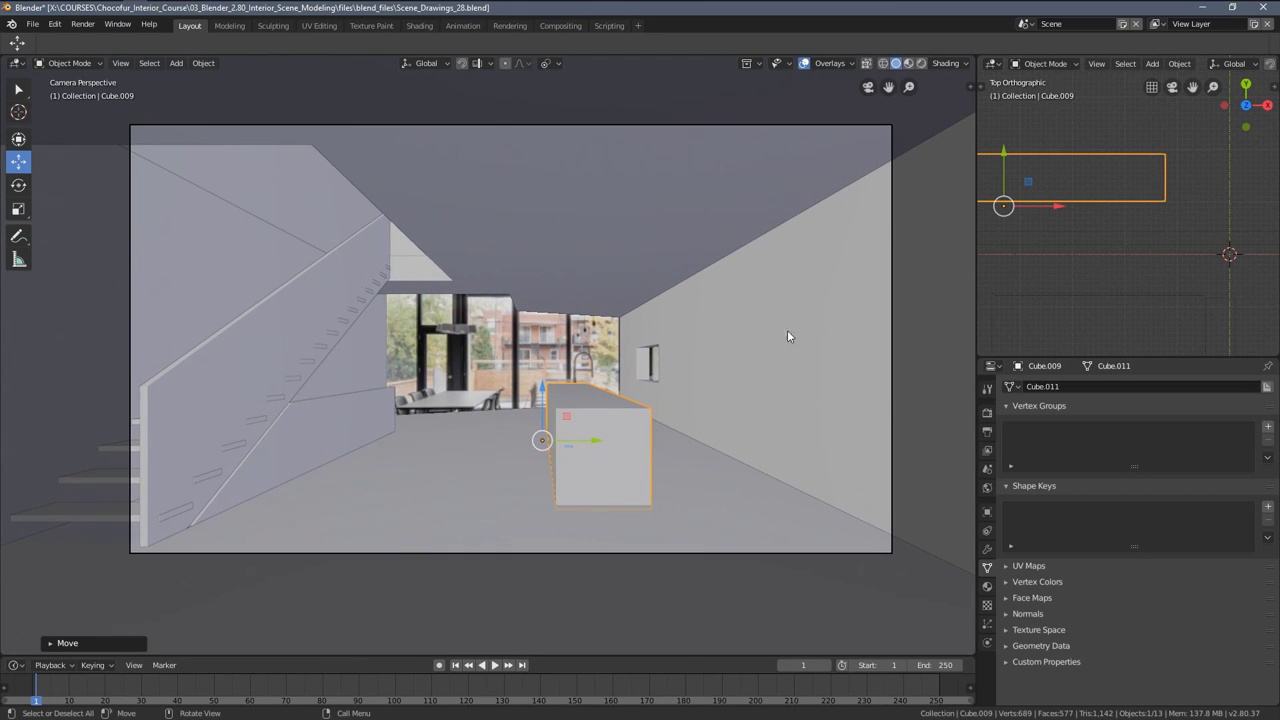
middle_click_drag(515, 297, 502, 360)
scroll(605, 317, "down", 4)
scroll(586, 308, "up", 5)
key("KP_0")
scroll(508, 360, "down", 2)
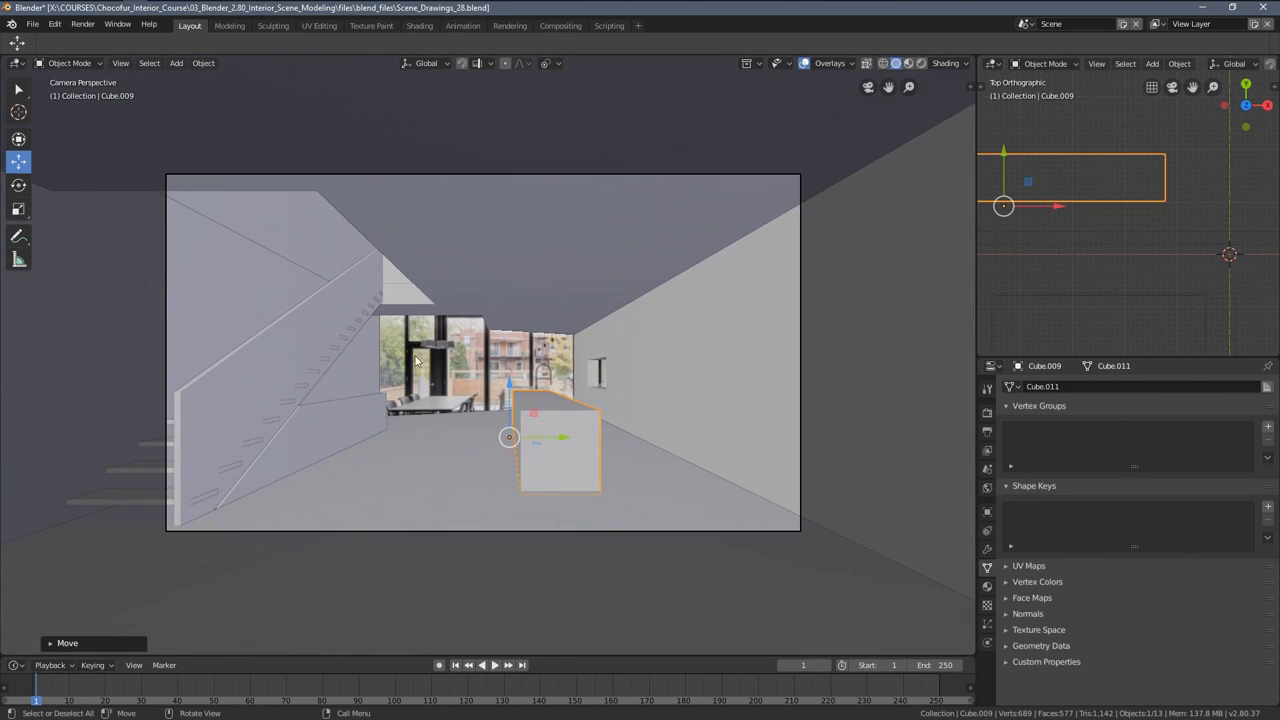
scroll(607, 485, "up", 2)
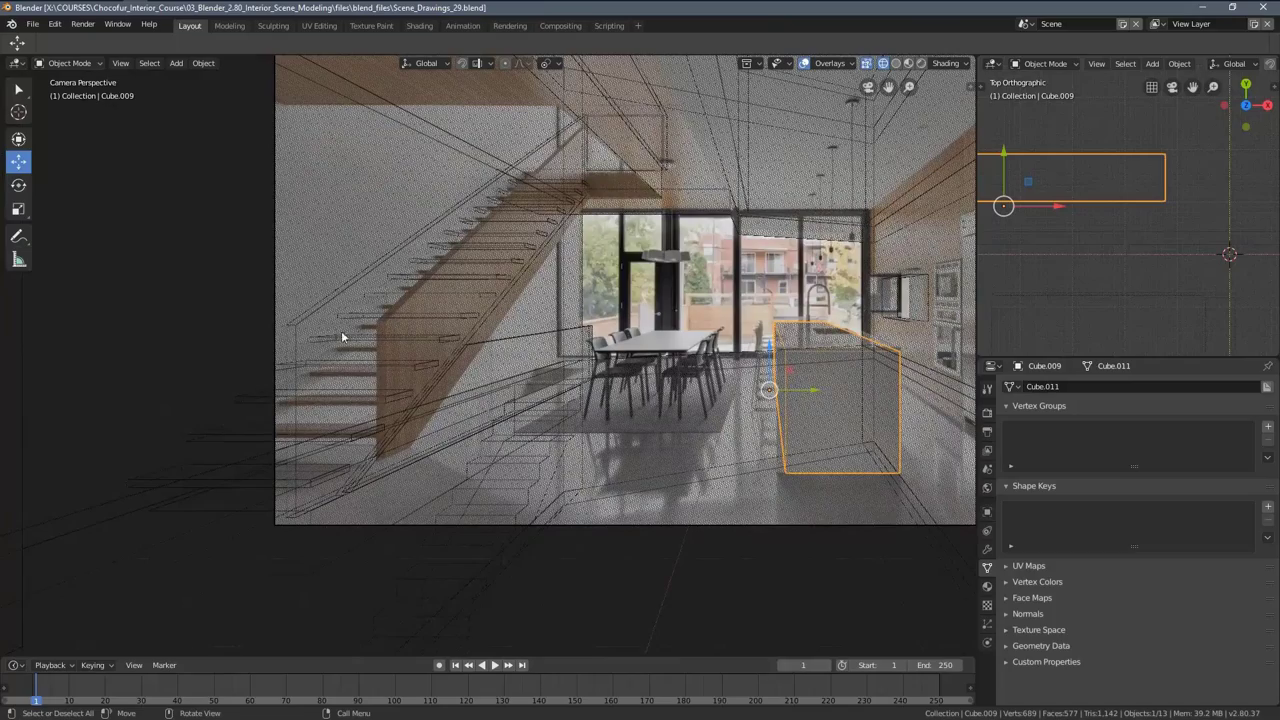
Select the camera in the top view and move it along the positive X axis to fit the photo
scroll(1206, 240, "down", 2)
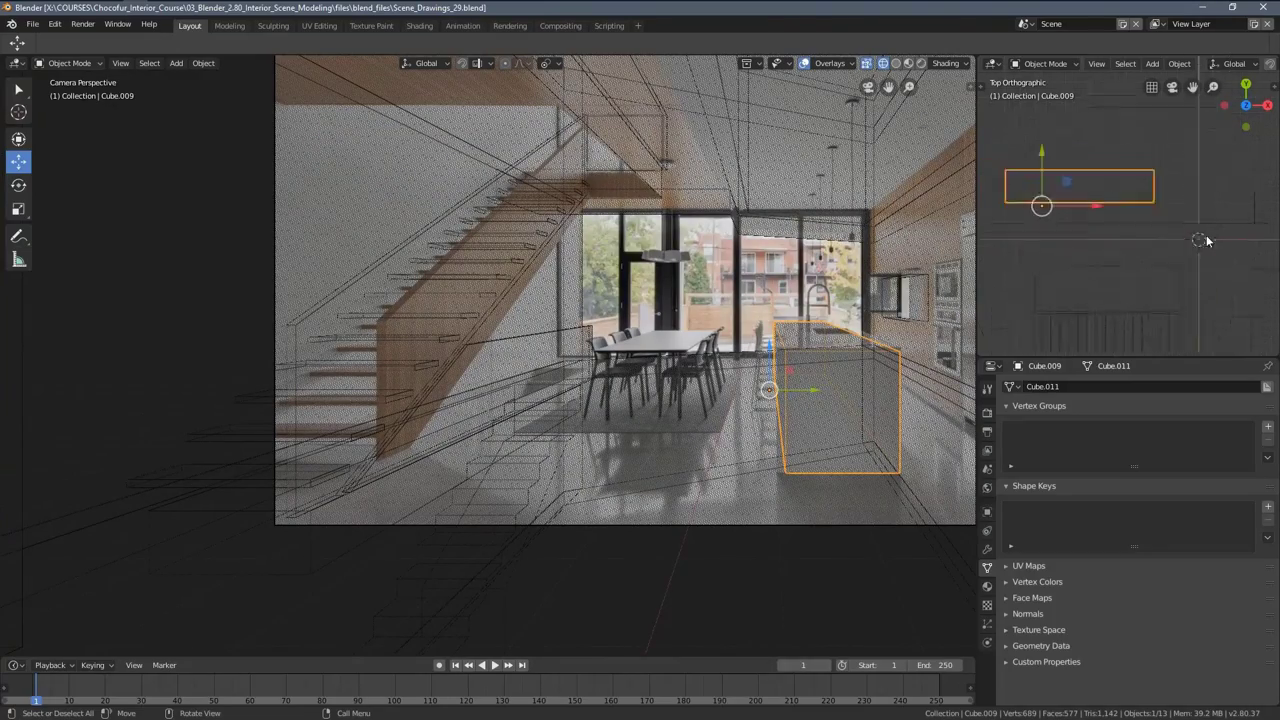
middle_click_drag(1206, 240, 1069, 281, "shift")
left_click(1121, 256)
left_click_drag(1173, 254, 1193, 253)
scroll(516, 228, "up", 2)
middle_click_drag(516, 228, 526, 301, "shift")
Raise the camera slightly in the front view and set its lens shift to X -0.030 and Y -0.010
key("KP_1")
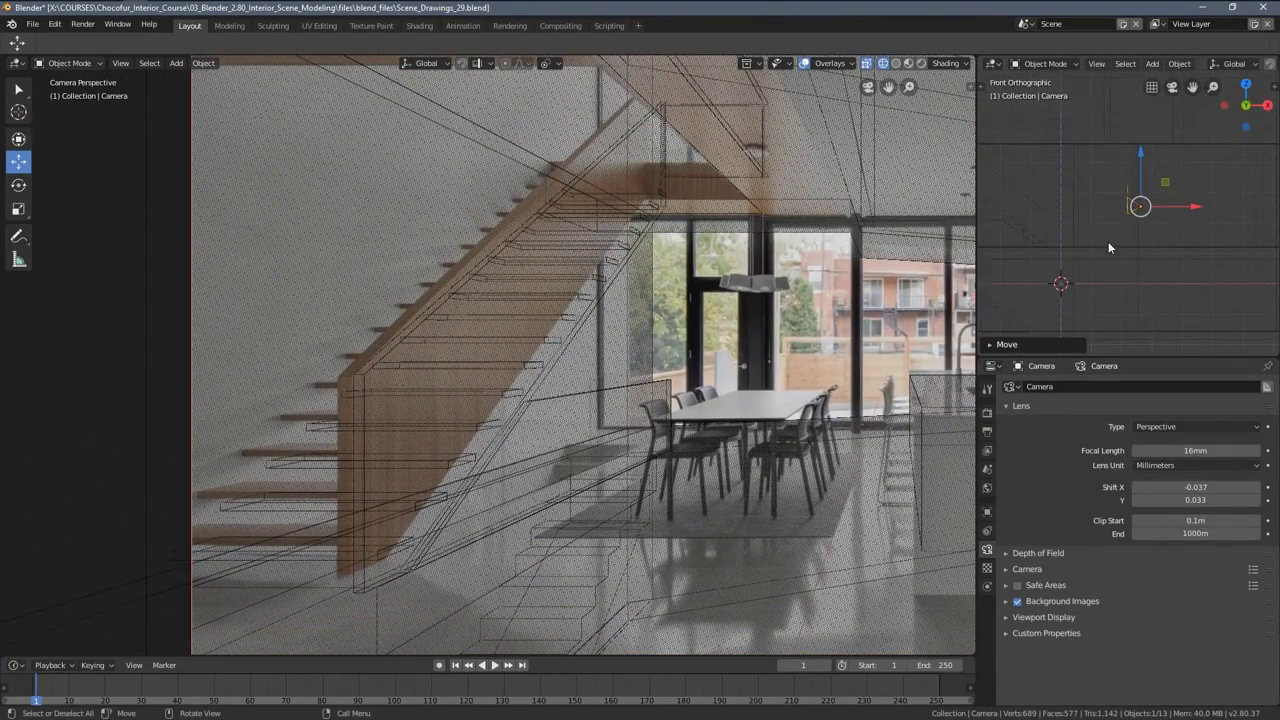
key("g")
left_click_drag(1131, 144, 1130, 145)
left_click_drag(1192, 487, 1168, 500)
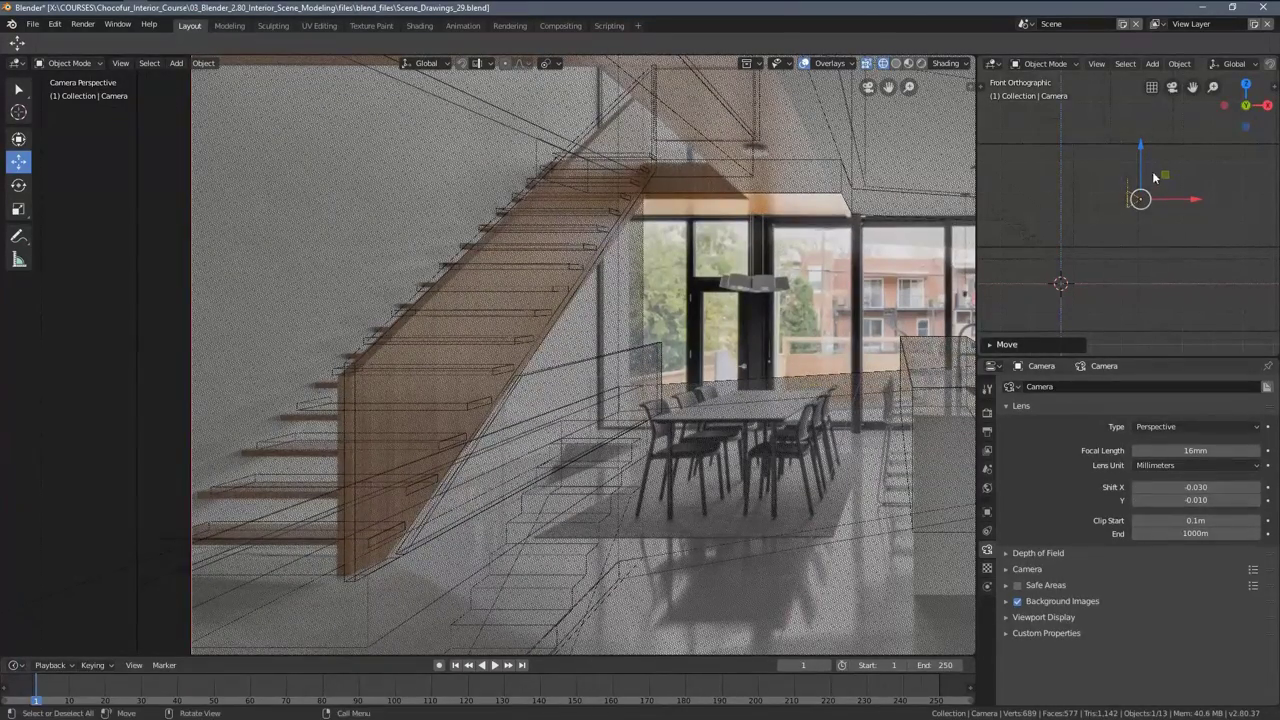
Lower the camera slightly in the front view and set its vertical lens shift to 0.018
key("g")
left_click_drag(1105, 326, 1100, 210, "shift")
left_click_drag(1166, 499, 1209, 500)
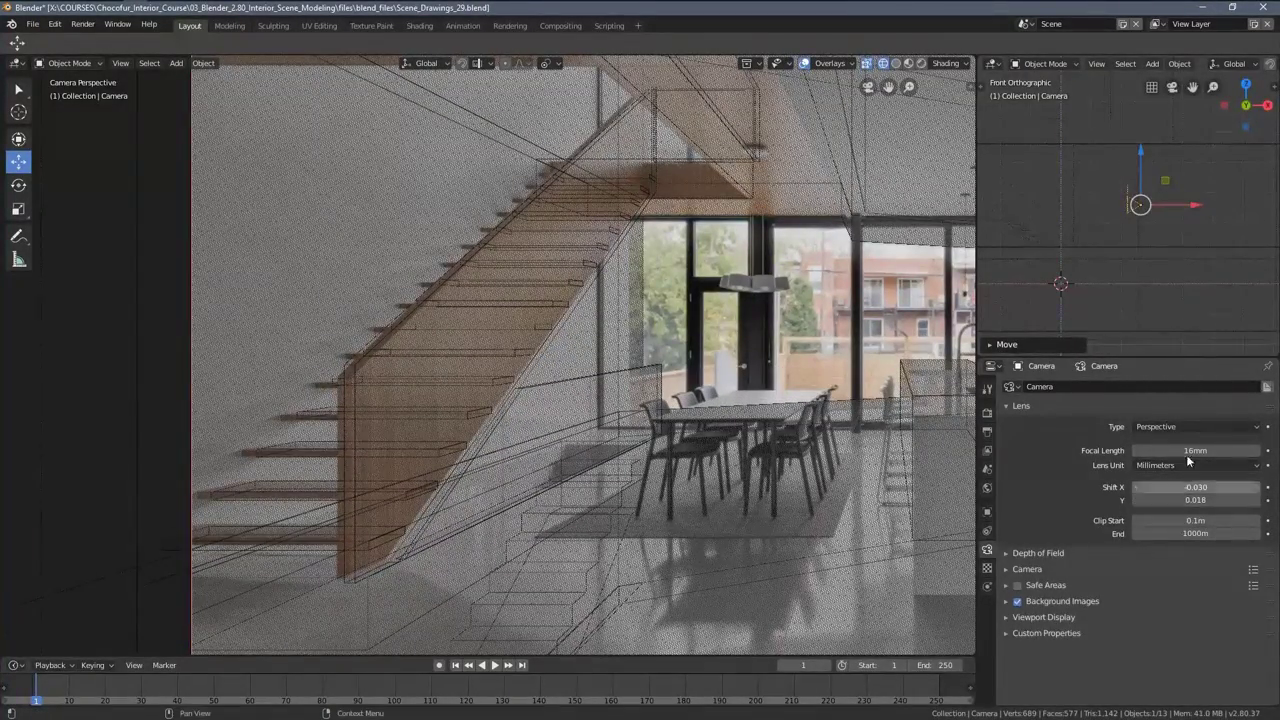
Nudge the camera along the Y axis in the top view
key("KP_7")
key("g")
left_click_drag(1137, 179, 1134, 180, "shift")
Compare the staircase, ceiling and rear windows with the photo, alternating solid and wireframe shading
middle_click_drag(754, 363, 628, 352, "shift")
key("z")
left_click(718, 351)
mouse_move(728, 322)
middle_mouse_down("shift")
mouse_move(581, 444)
mouse_move(666, 398)
middle_mouse_up("shift")
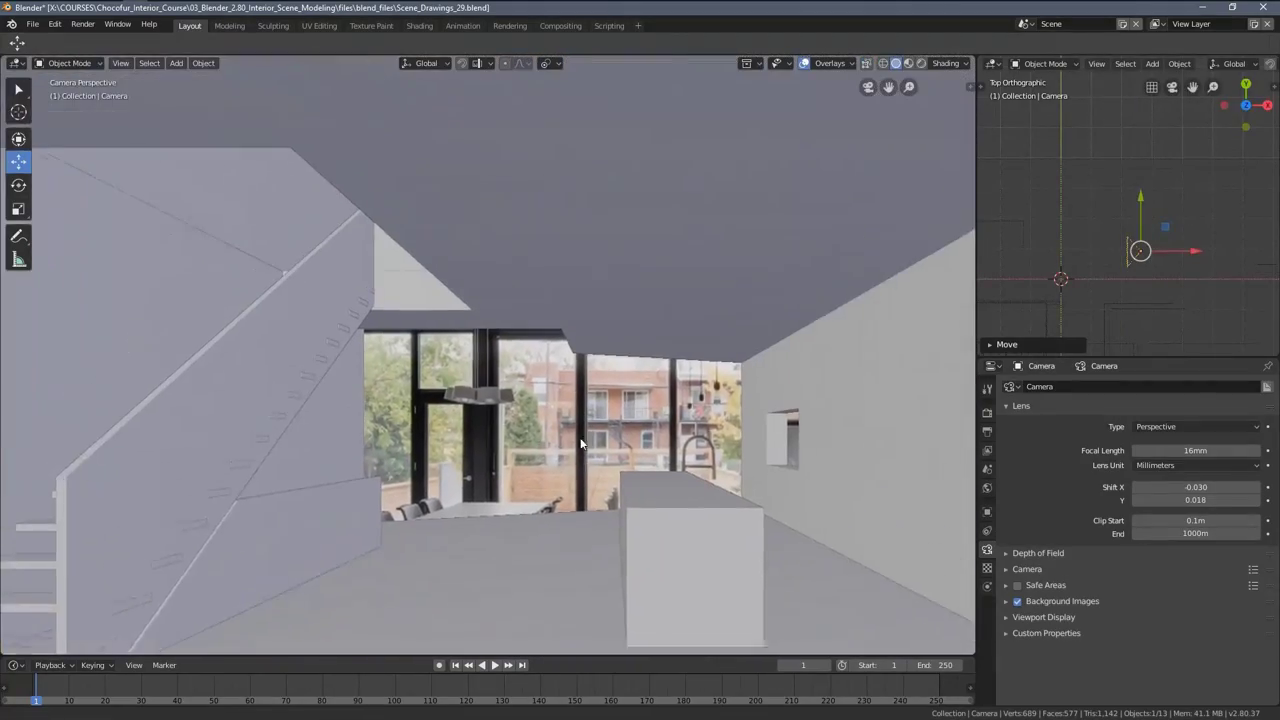
key("z")
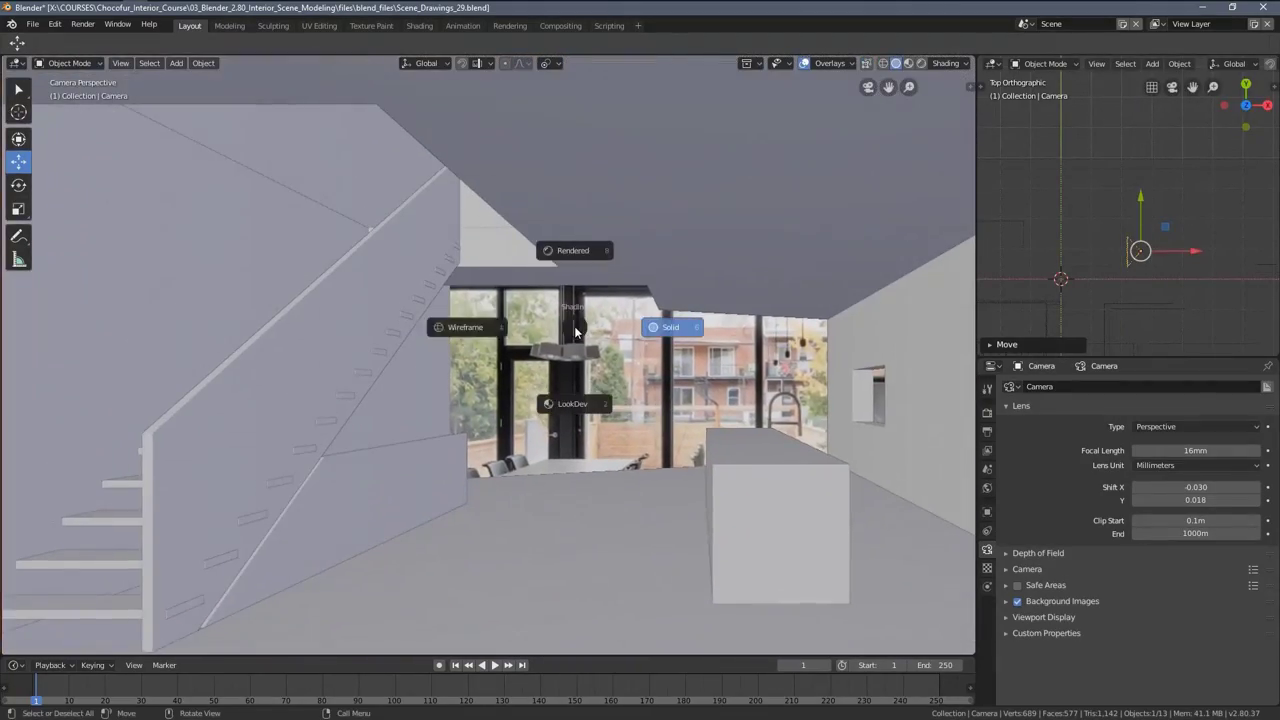
left_click(463, 327)
scroll(463, 327, "up", 6)
middle_click_drag(662, 115, 633, 275, "shift")
key("z")
left_click(717, 280)
key("z")
left_click(527, 219)
scroll(527, 219, "down", 4)
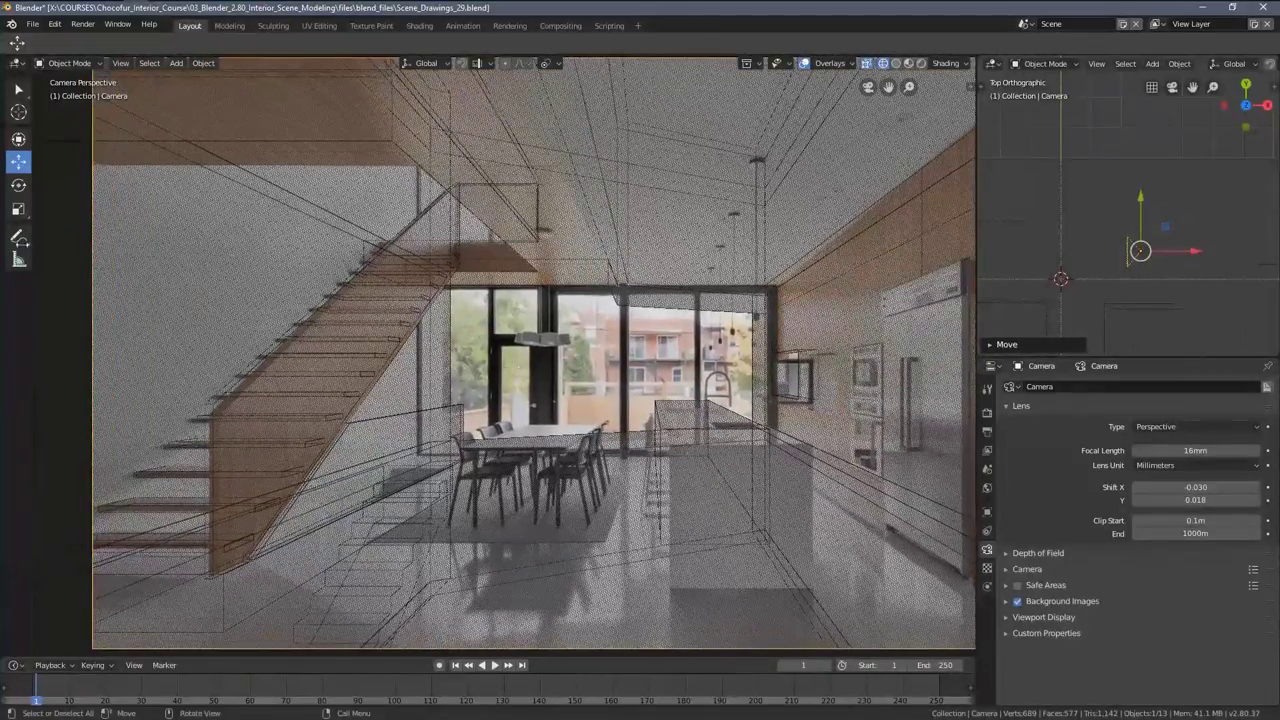
Hide the upper object visible through the stair opening and the staircase railing in solid shading
scroll(726, 470, "up", 4)
scroll(621, 248, "up", 3)
key("z")
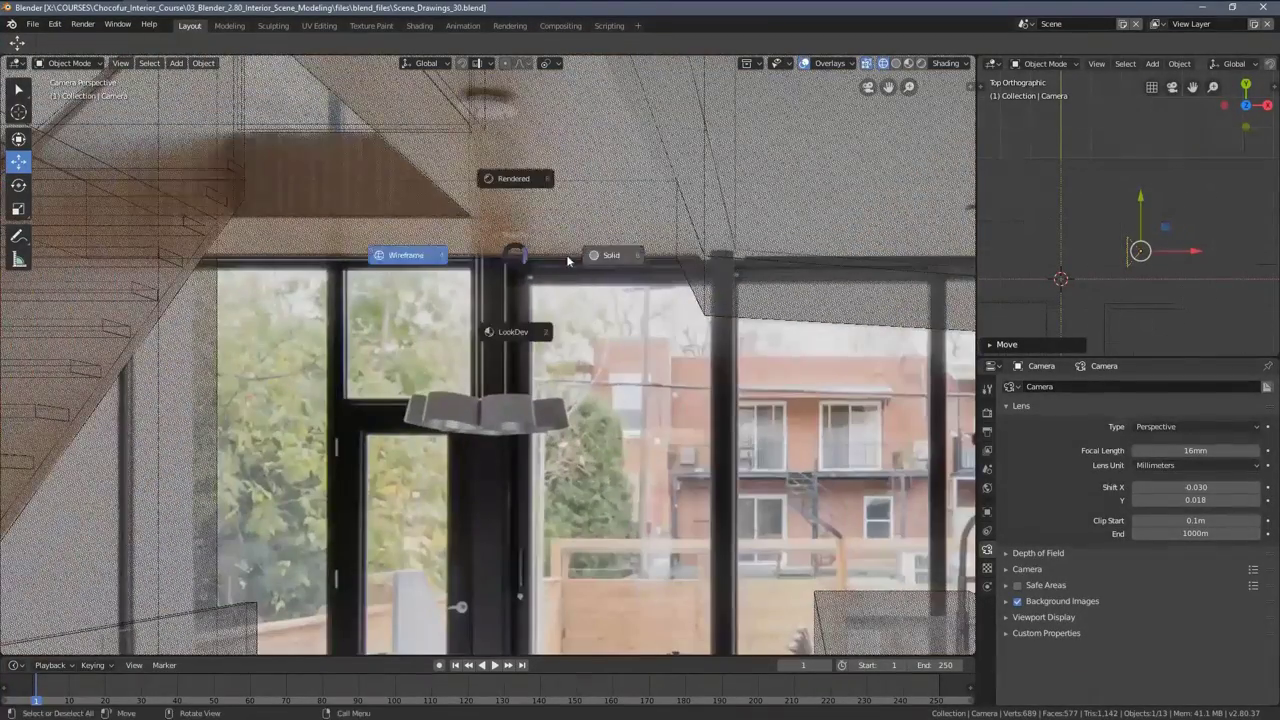
left_click(611, 256)
middle_click_drag(428, 164, 408, 248, "shift")
left_click(247, 157)
middle_click_drag(265, 176, 340, 222, "shift")
key("h")
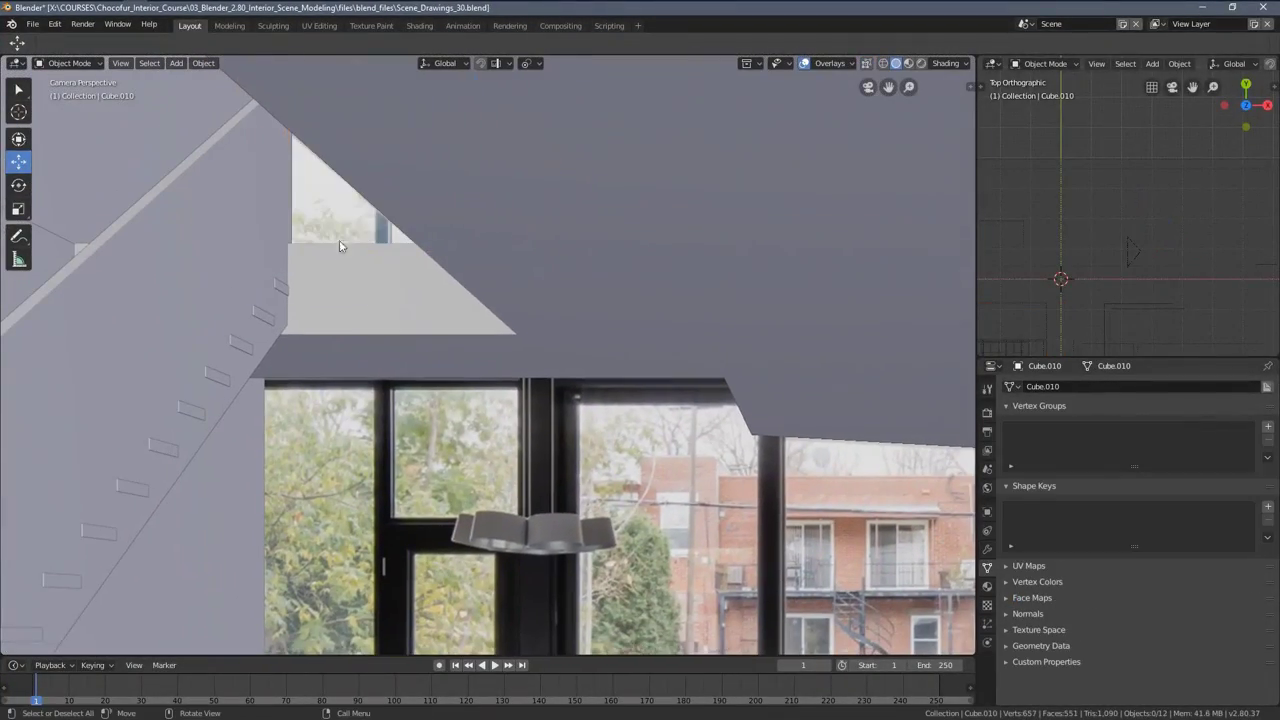
left_click(247, 170)
key("h")
Check the main interior shell's stair opening and ceiling edges against the photo in wireframe, ending in solid shading
key("z")
left_click(193, 222)
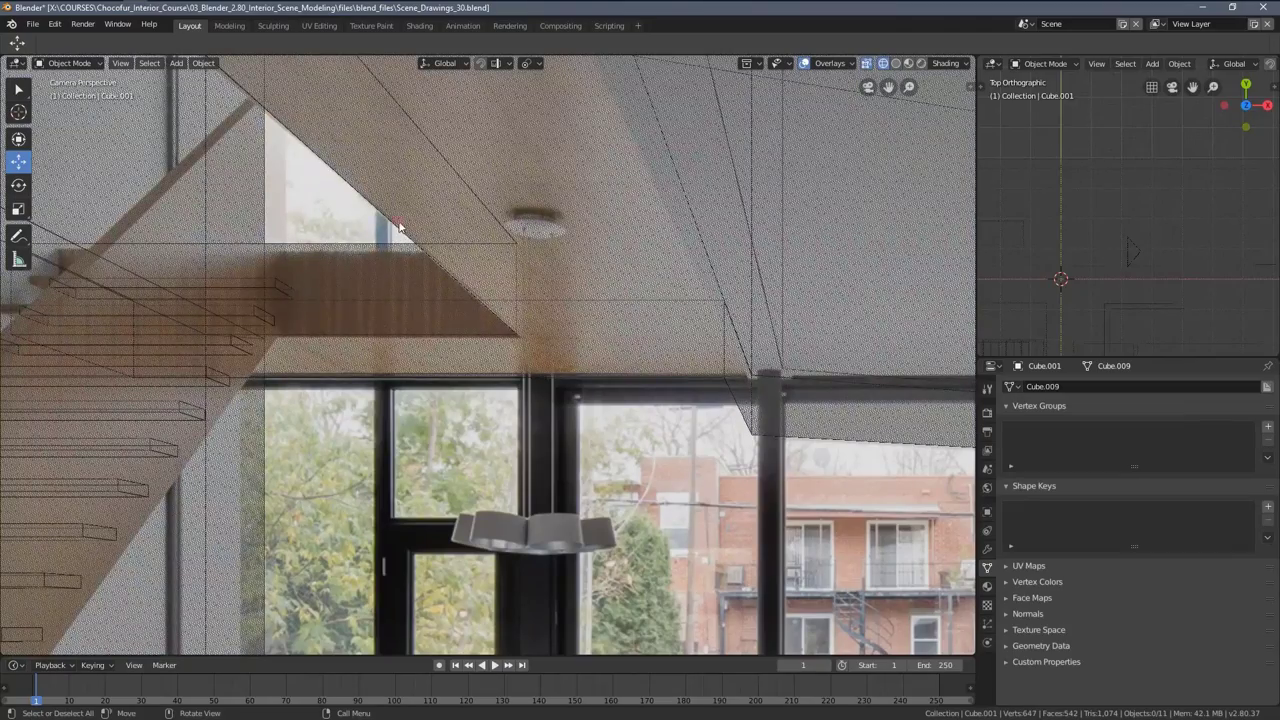
left_click(398, 228)
scroll(457, 266, "down", 4)
key("z")
left_click(593, 291)
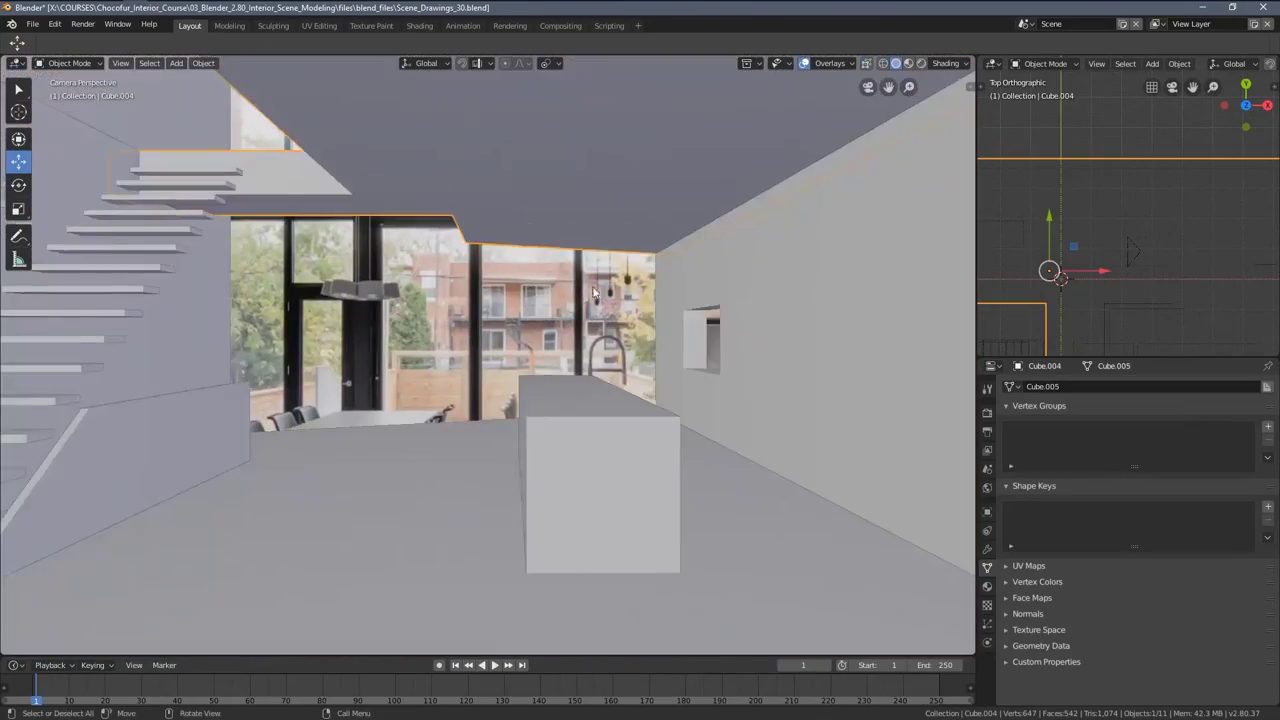
Select the kitchen island and move it along positive X and slightly along Y to fit the photo in wireframe
scroll(593, 291, "up", 3)
left_click(594, 420)
key("z")
left_click(545, 424)
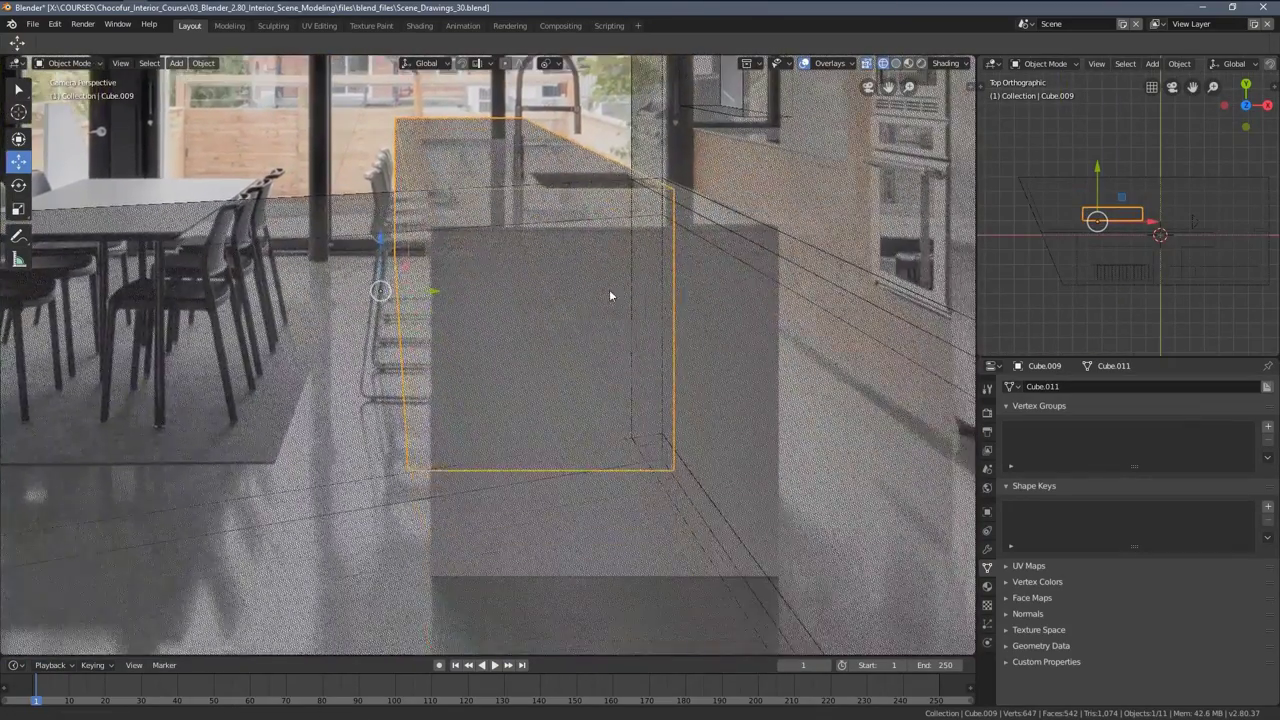
scroll(610, 295, "down", 2)
left_click_drag(1152, 222, 1163, 222)
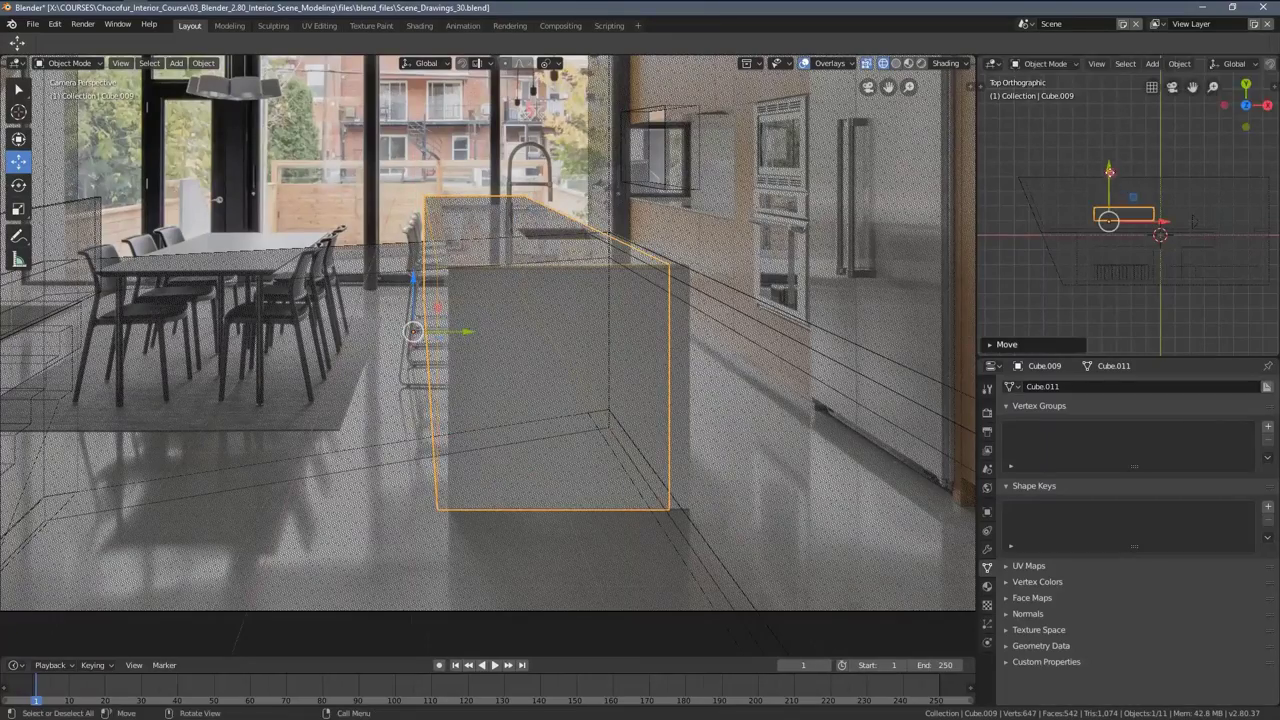
left_click_drag(1110, 172, 1110, 171)
Shorten the kitchen island by moving its rear end face along the positive X axis to match the photo
scroll(623, 226, "up", 5)
middle_click_drag(626, 110, 574, 392, "shift")
scroll(576, 392, "up", 4)
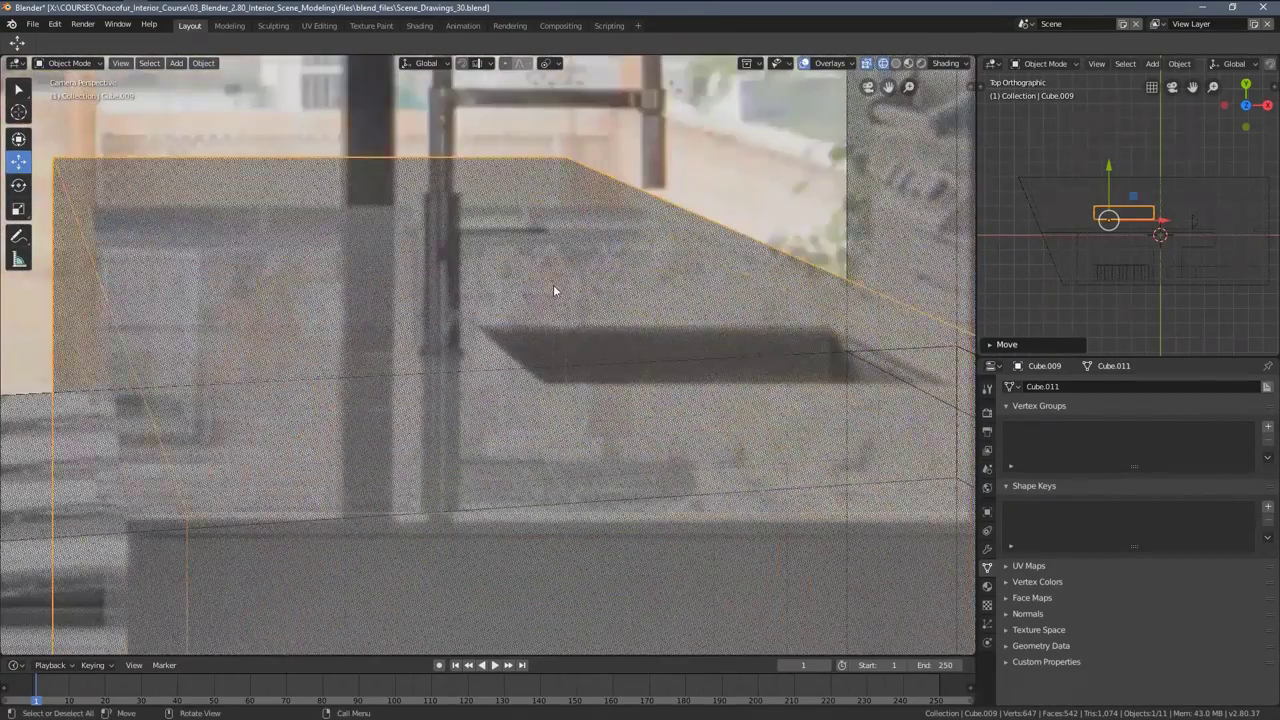
scroll(554, 291, "down", 1)
key("Tab")
scroll(1071, 217, "up", 8)
middle_click_drag(1071, 217, 1185, 213, "shift")
left_click(1097, 233)
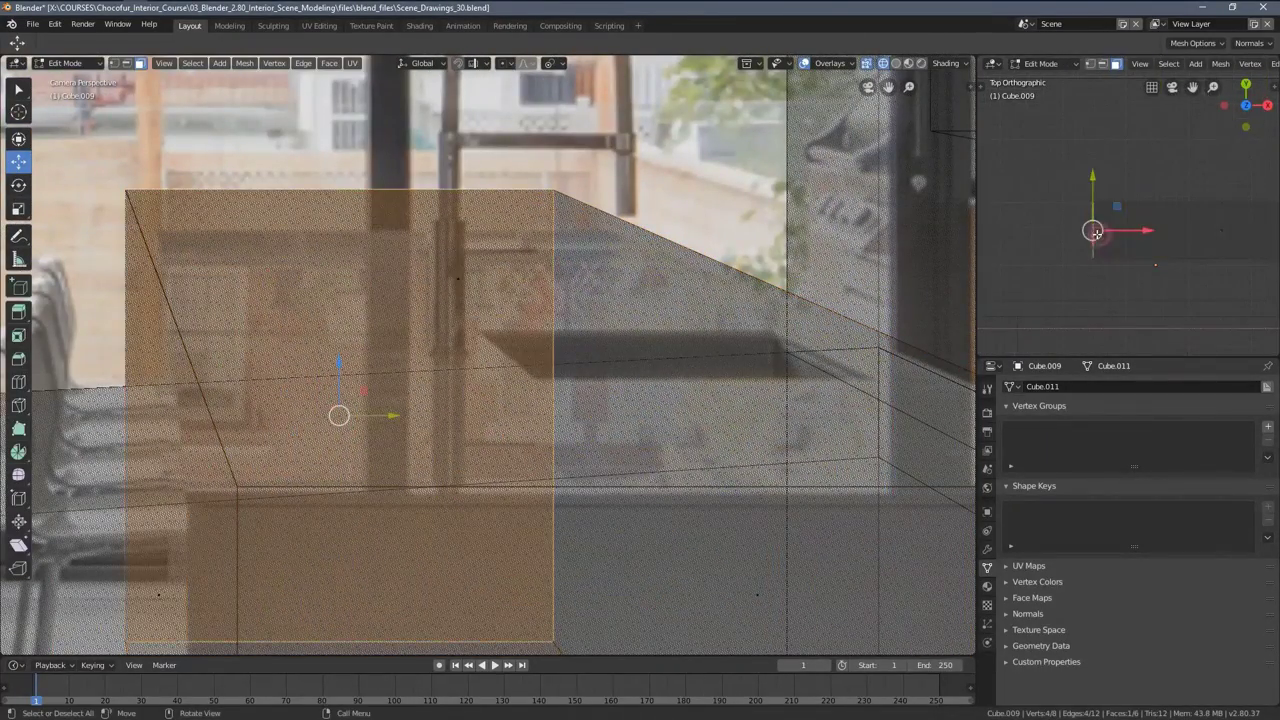
left_click_drag(1095, 233, 1161, 231)
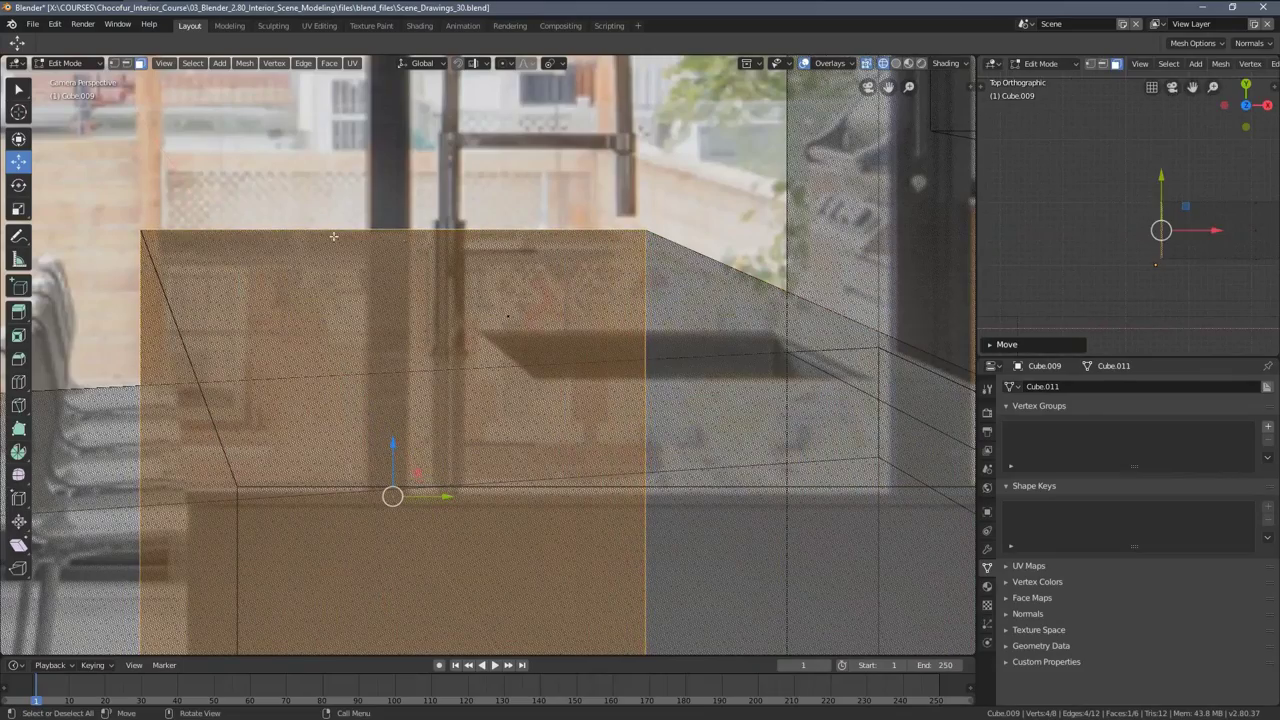
Adjust the height of the kitchen island's top face to match the photo's countertop and leave mesh editing
scroll(333, 236, "down", 5)
left_click(490, 265)
key("g")
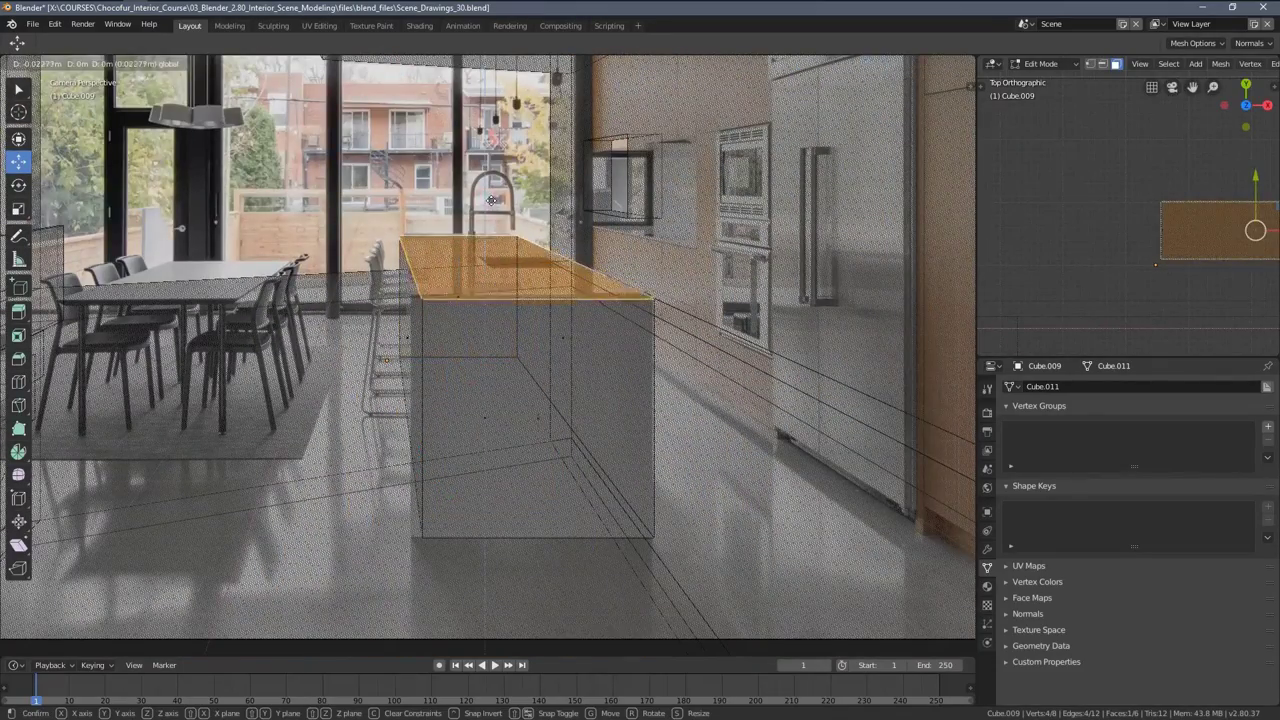
left_click(491, 197)
scroll(491, 197, "up", 4)
key("Tab")
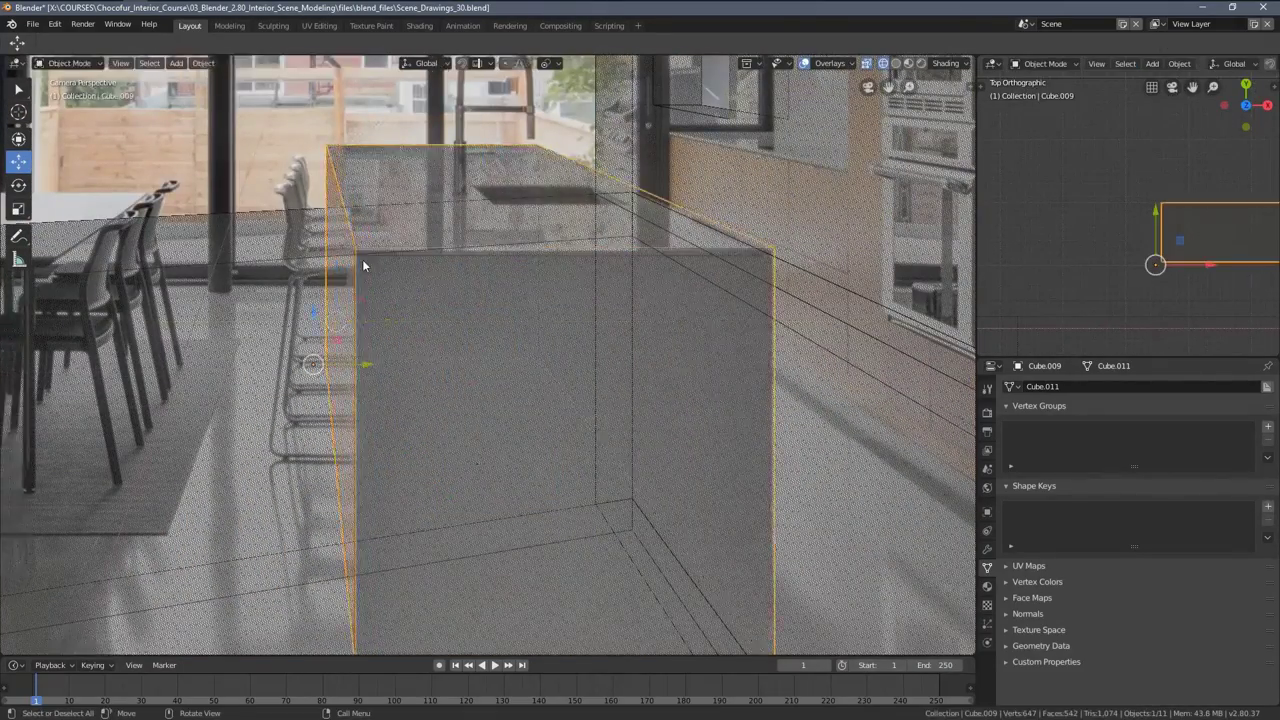
Deselect everything and check the adjusted kitchen island within the whole camera frame in solid shading
scroll(364, 265, "down", 7)
key("z")
left_click(466, 265)
middle_click_drag(466, 269, 560, 312, "shift")
key("alt+a")
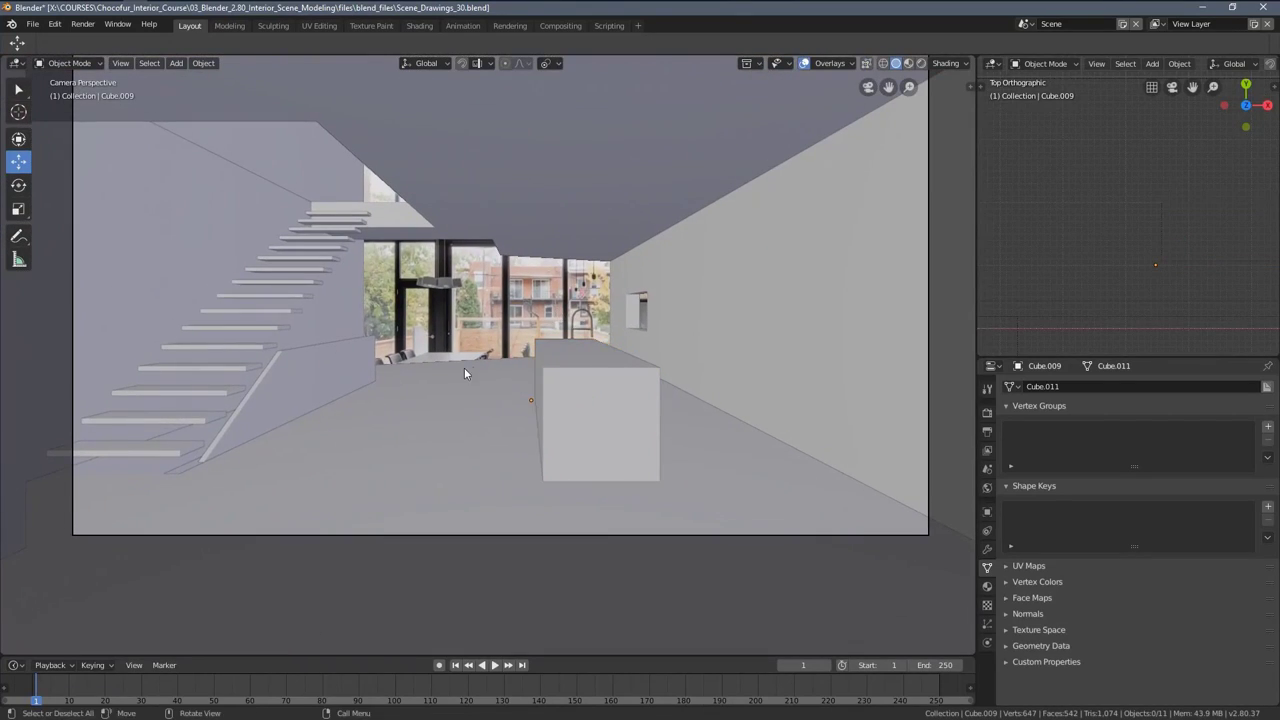
middle_click_drag(464, 367, 464, 415, "shift")
scroll(463, 420, "down", 3)
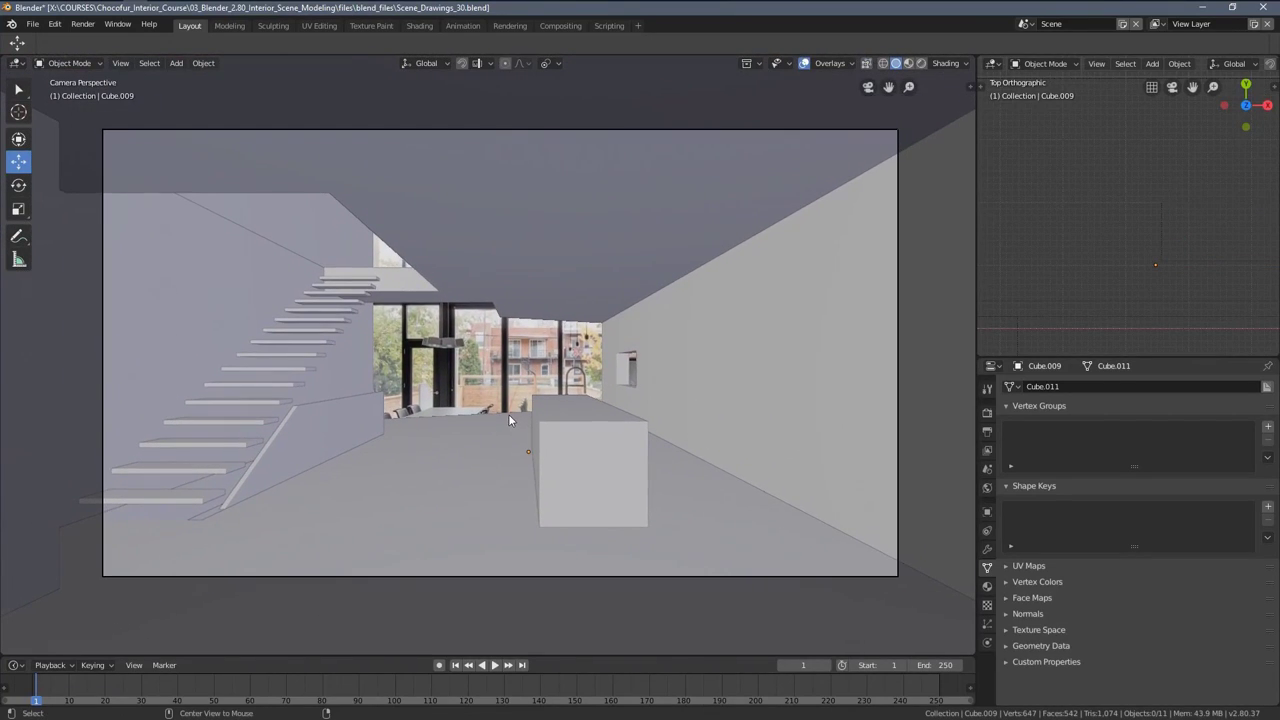
Unhide all objects, hide the three reference images, including Drawing_01_Ground_Floor.jpg and Drawing_02_First_Floor.jpg, and restore the top view
key("alt+h")
scroll(1064, 196, "down", 5)
middle_click_drag(1064, 196, 1071, 194)
left_click(1058, 188)
key("h")
left_click(1090, 250)
key("h")
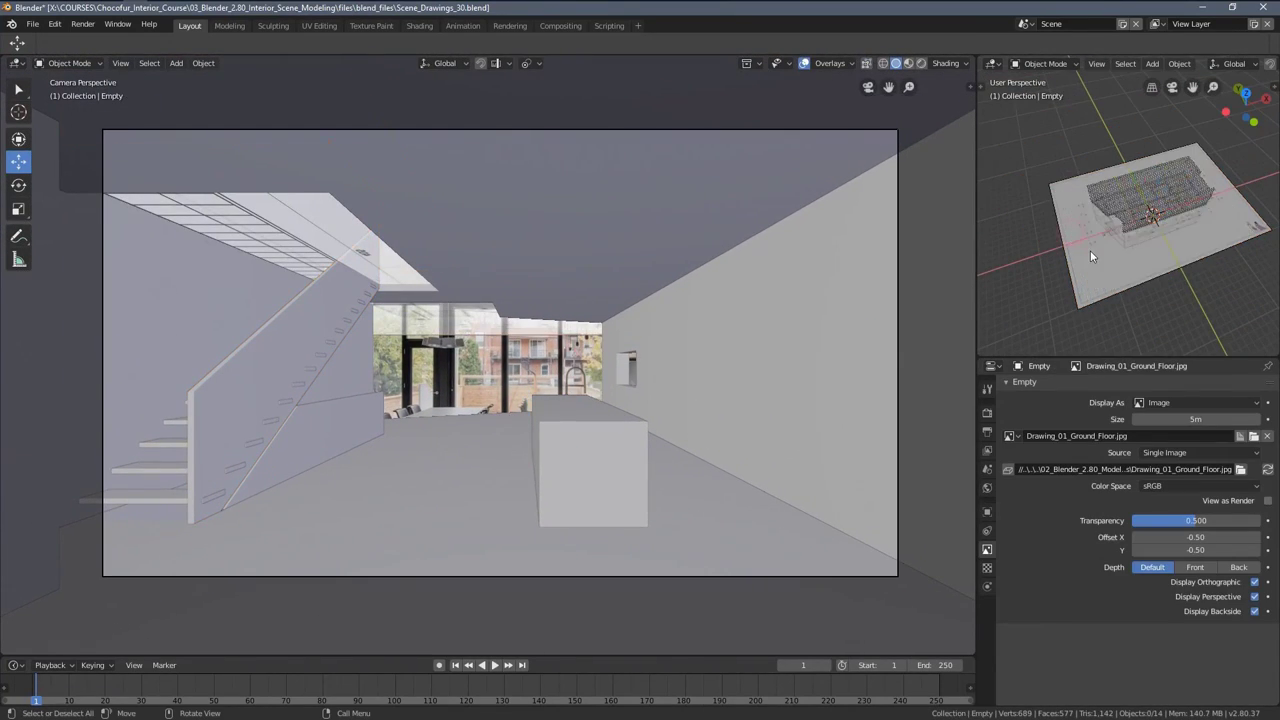
left_click(1101, 238)
key("h")
key("KP_7")
middle_click_drag(556, 341, 580, 357, "shift")
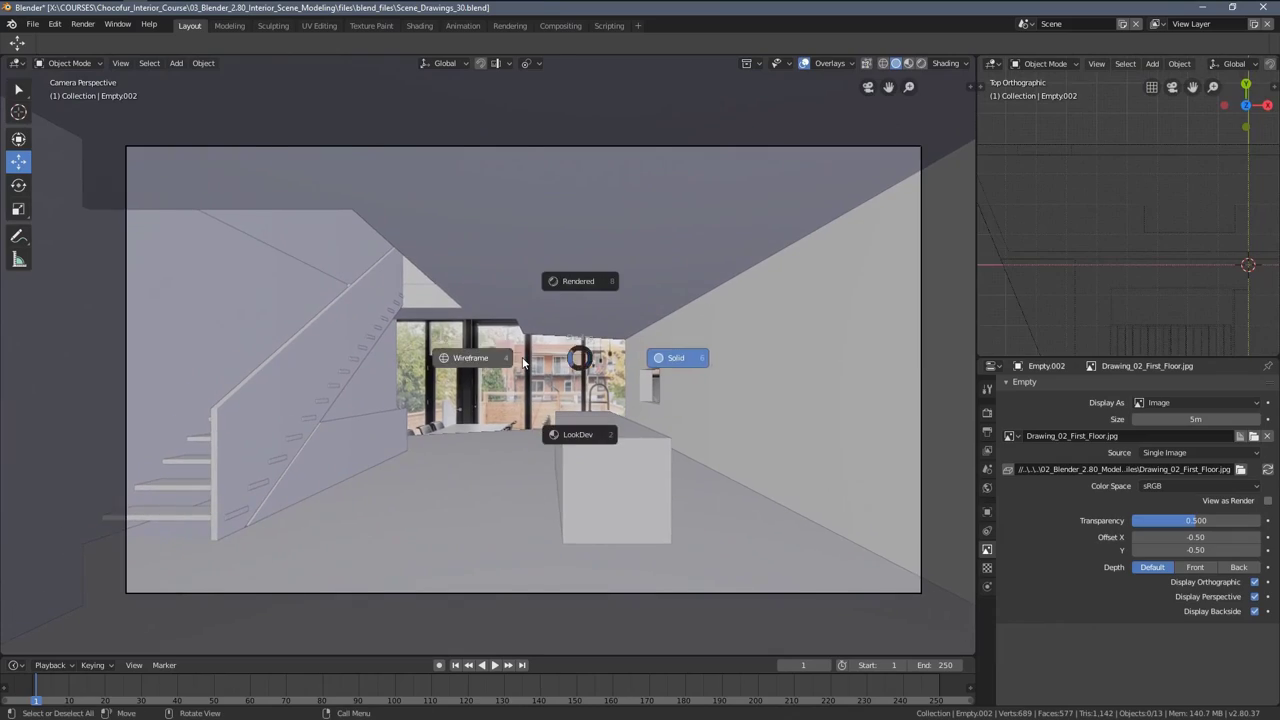